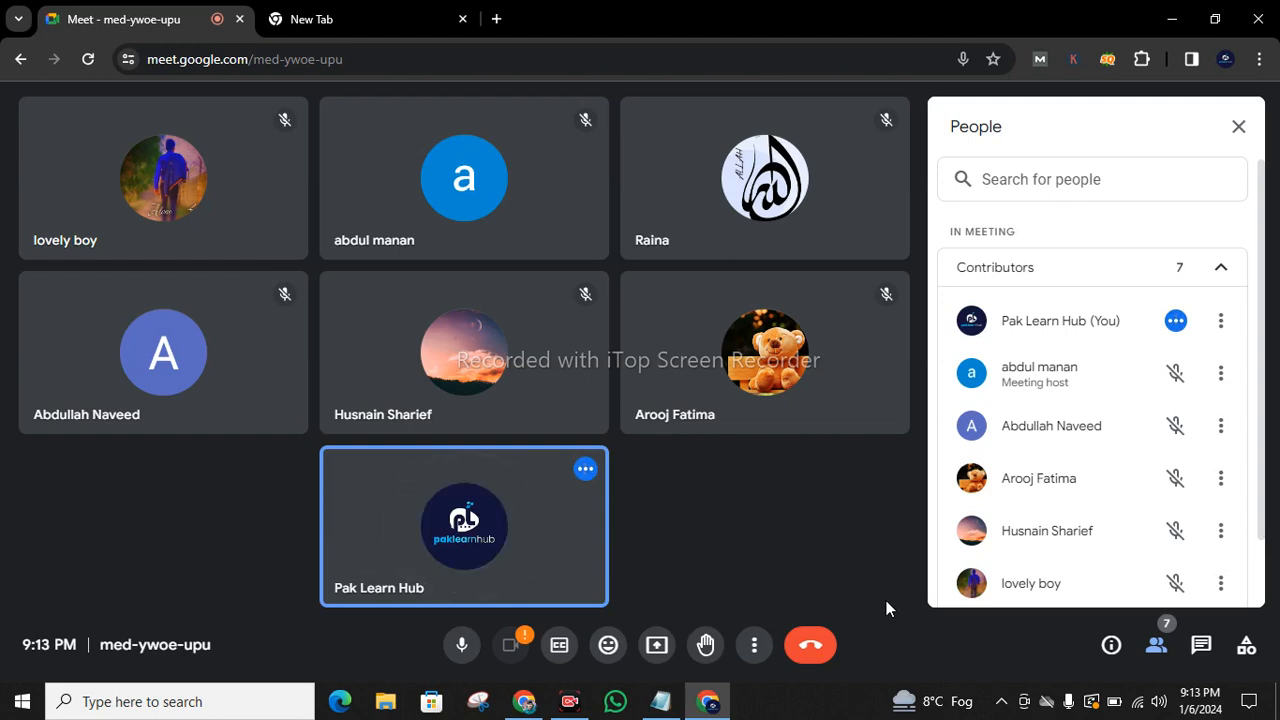
# - Present the entire screen in the meeting, dismissing the sharing notice and ignoring the infinity mirror warning
pyautogui.click(755, 644)
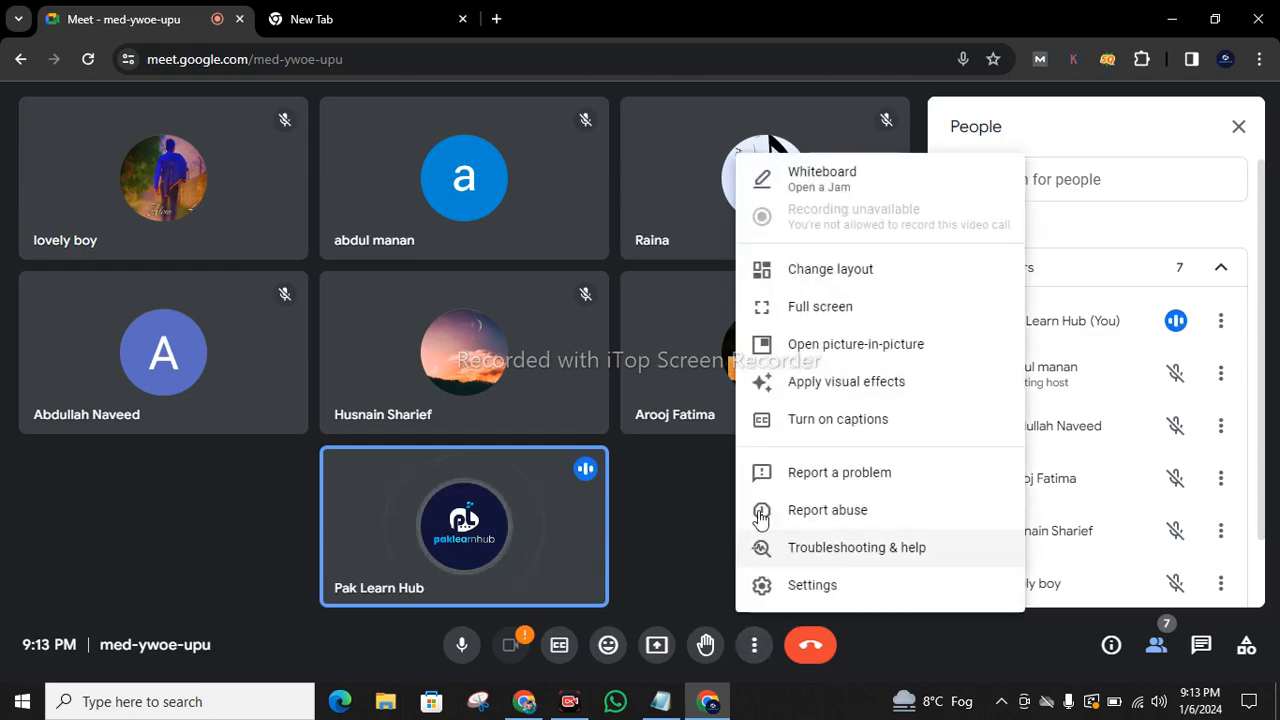
pyautogui.click(657, 644)
pyautogui.click(777, 170)
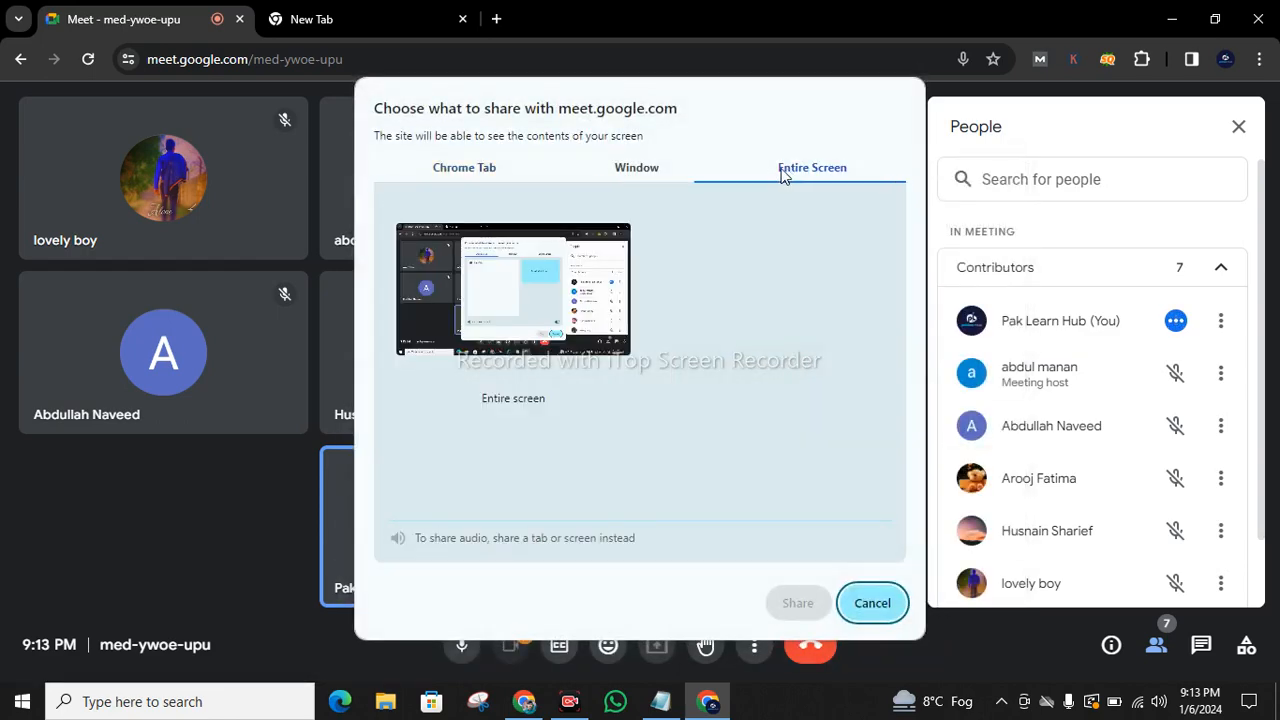
pyautogui.click(578, 275)
pyautogui.click(784, 594)
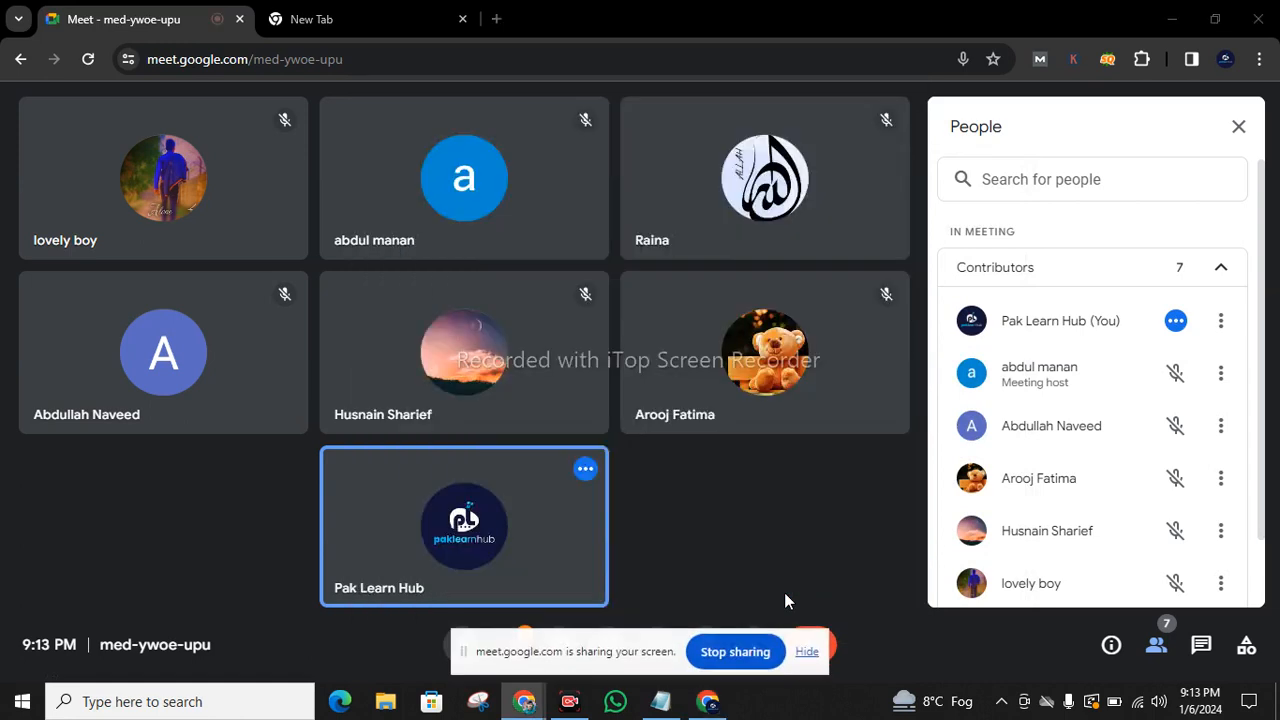
pyautogui.click(806, 651)
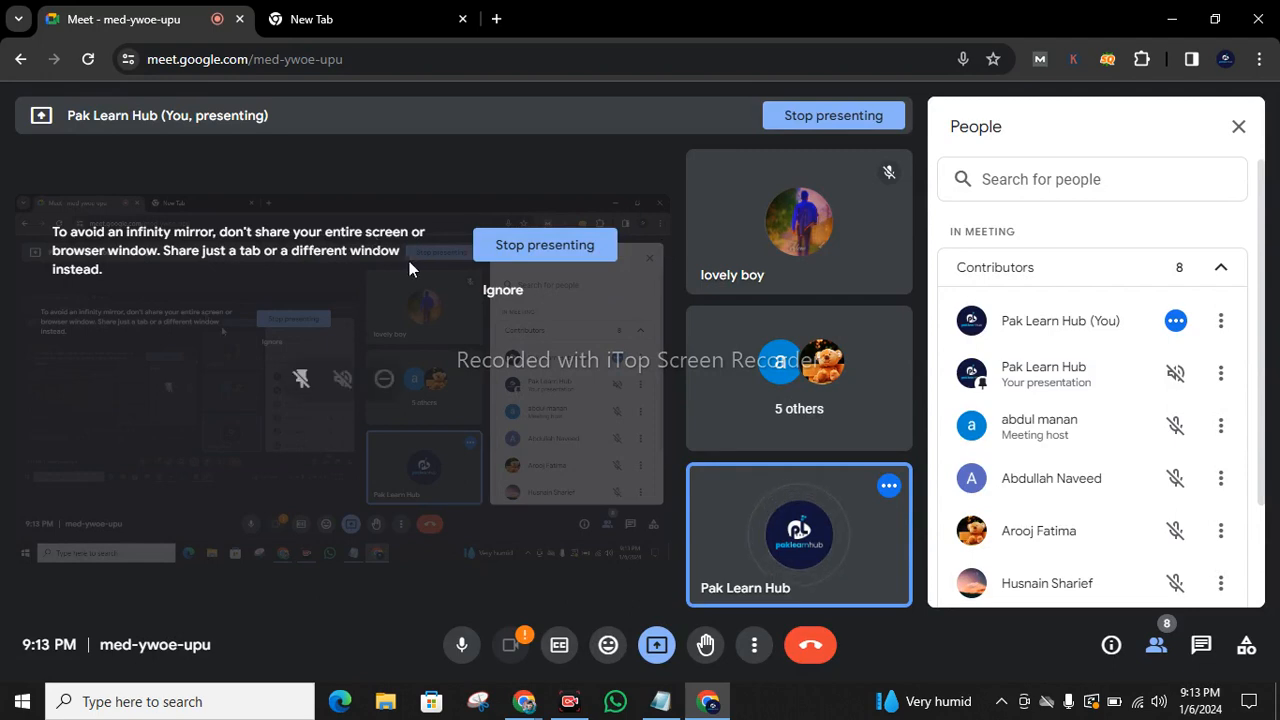
pyautogui.click(488, 288)
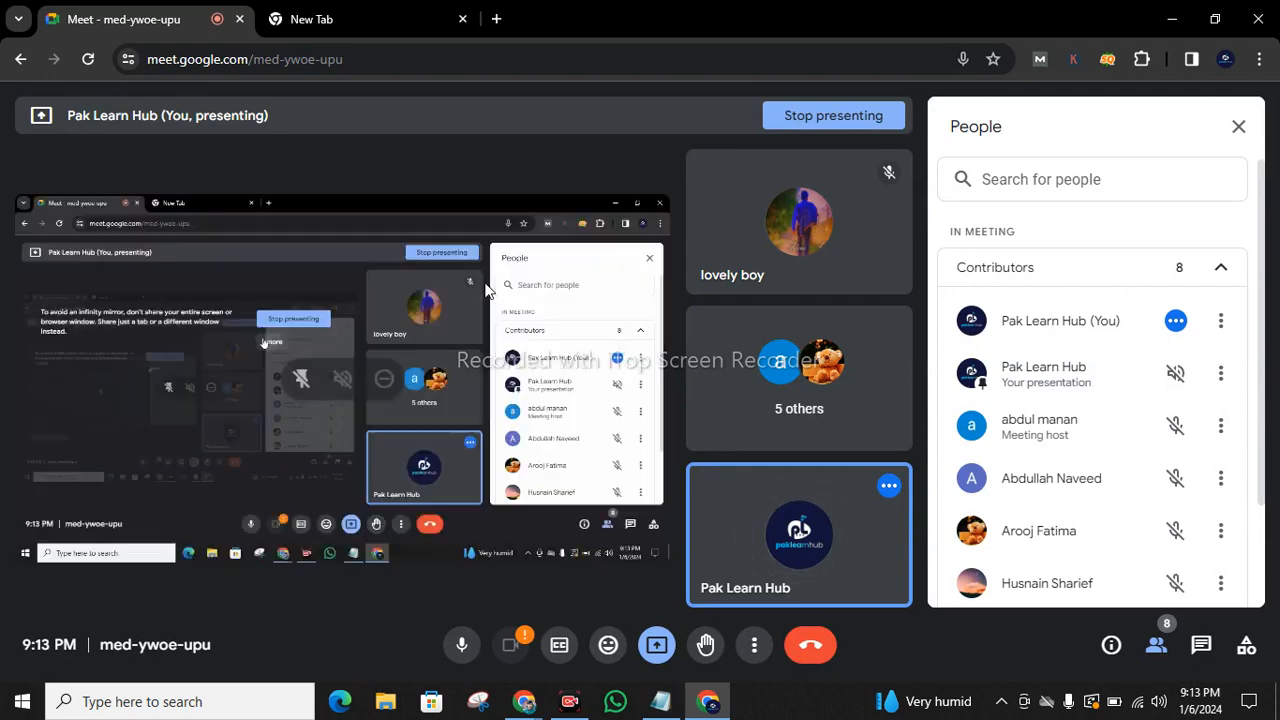
# - Open bata.com.pk in the empty browser tab and dismiss the Bata Club sign-up popup
pyautogui.click(307, 19)
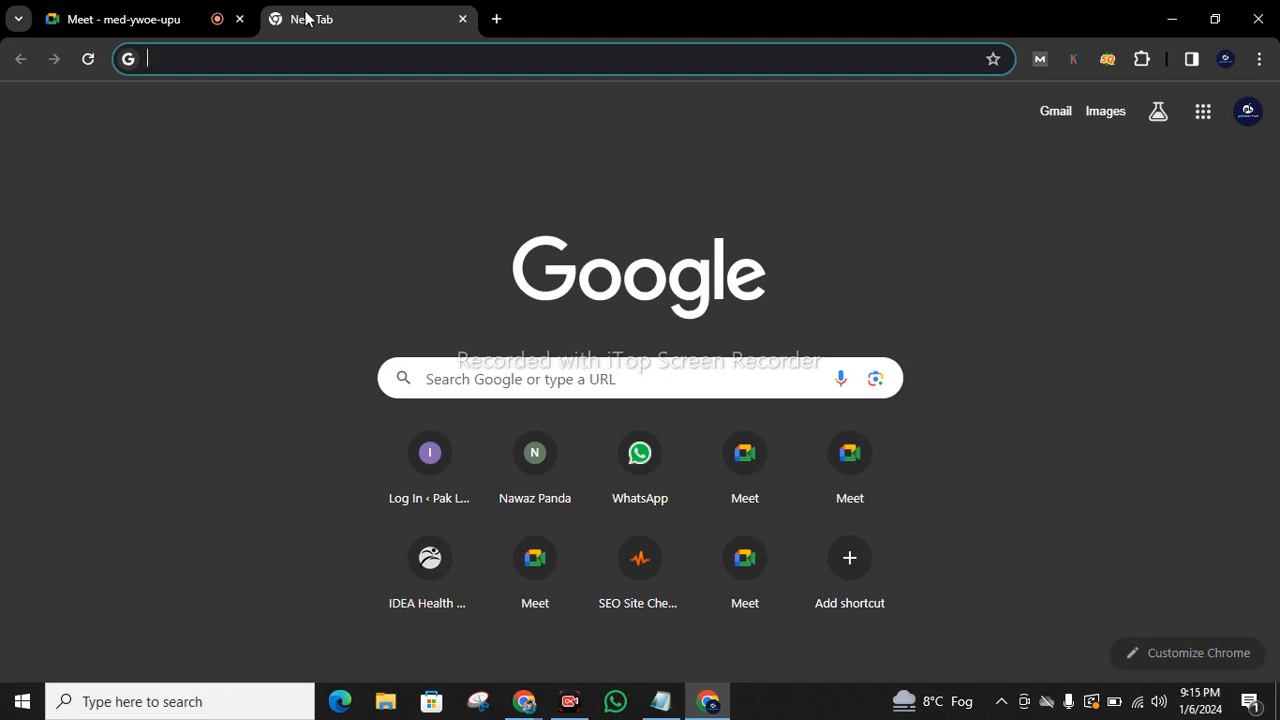
pyautogui.write('bata.com.pk')
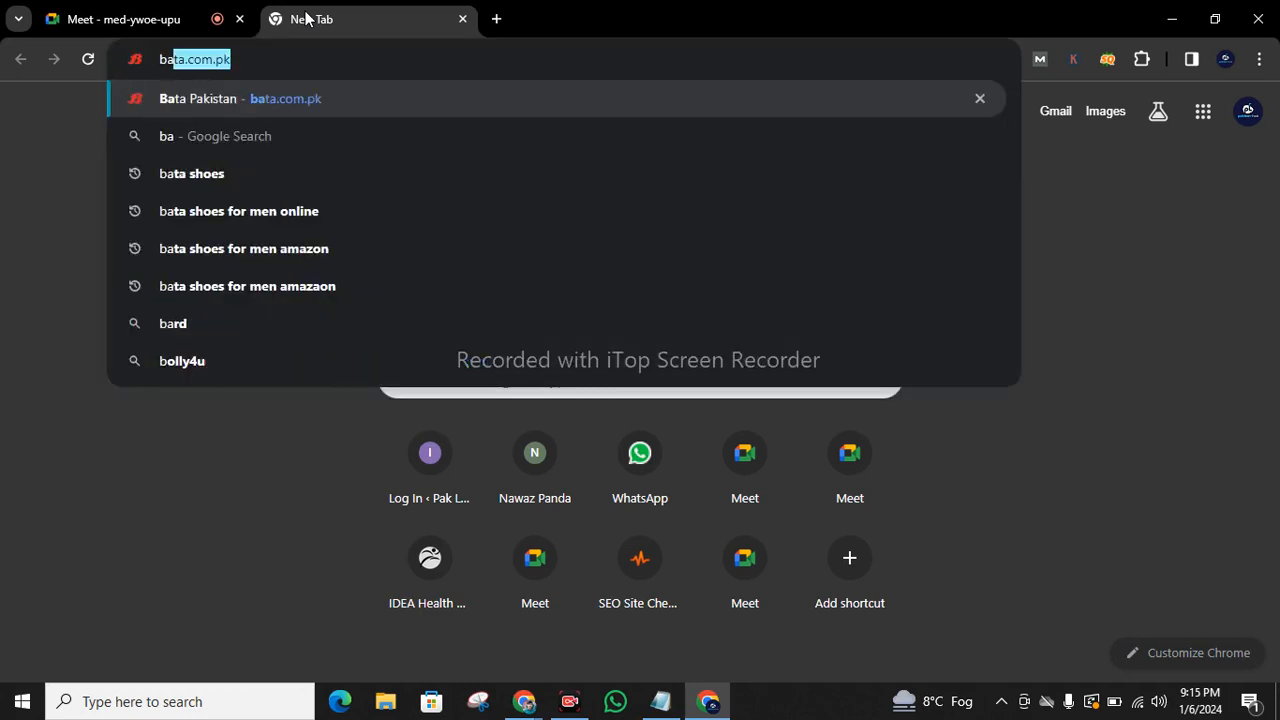
pyautogui.press('Return')
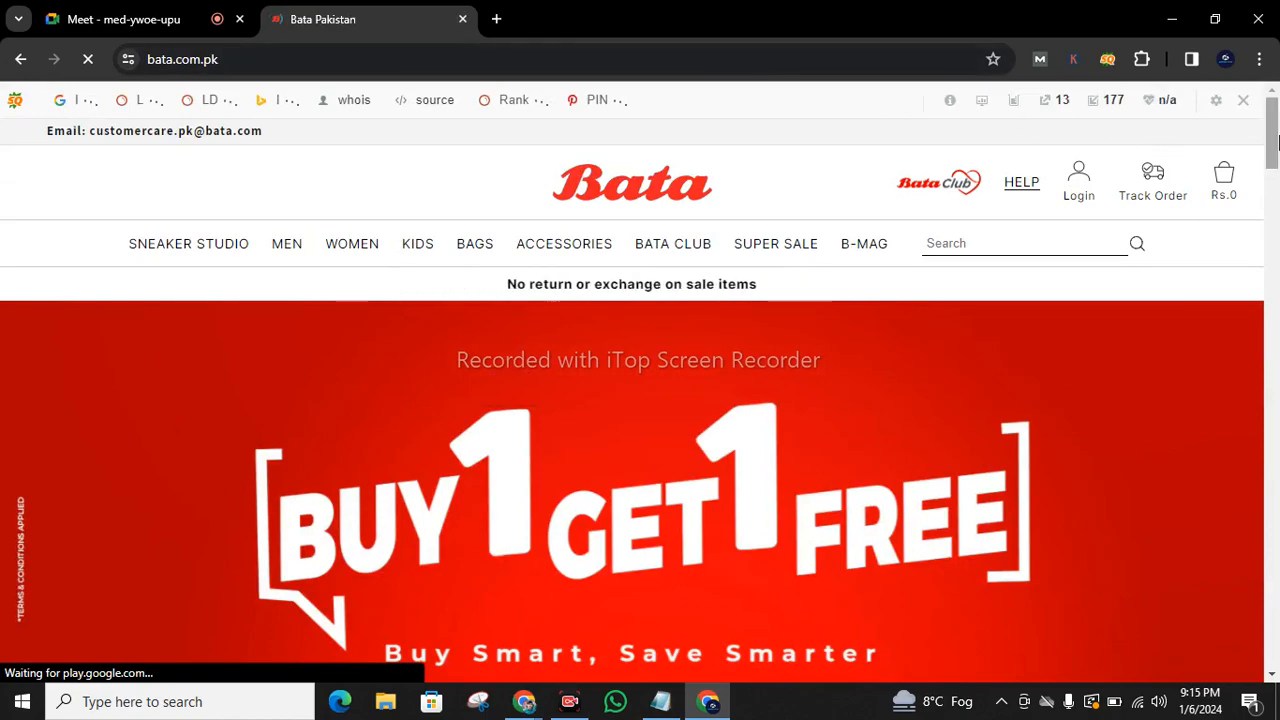
pyautogui.moveTo(1272, 140); pyautogui.dragTo(1278, 263)
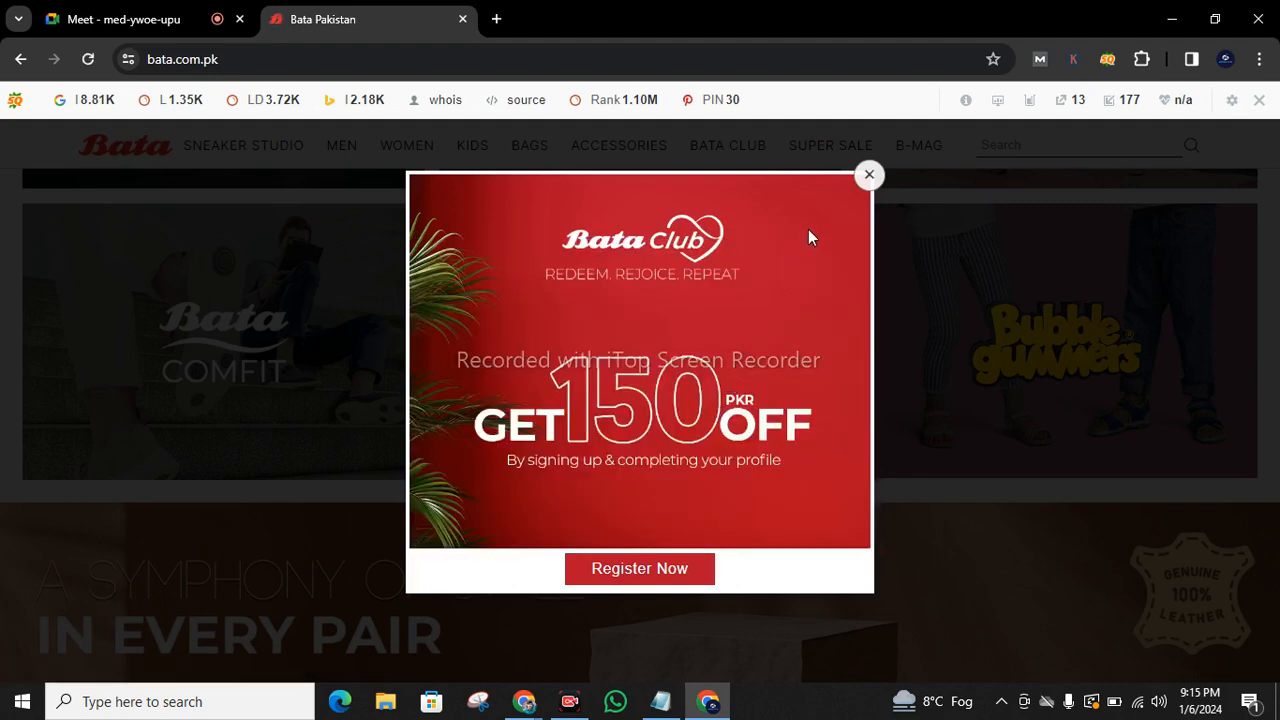
pyautogui.click(868, 175)
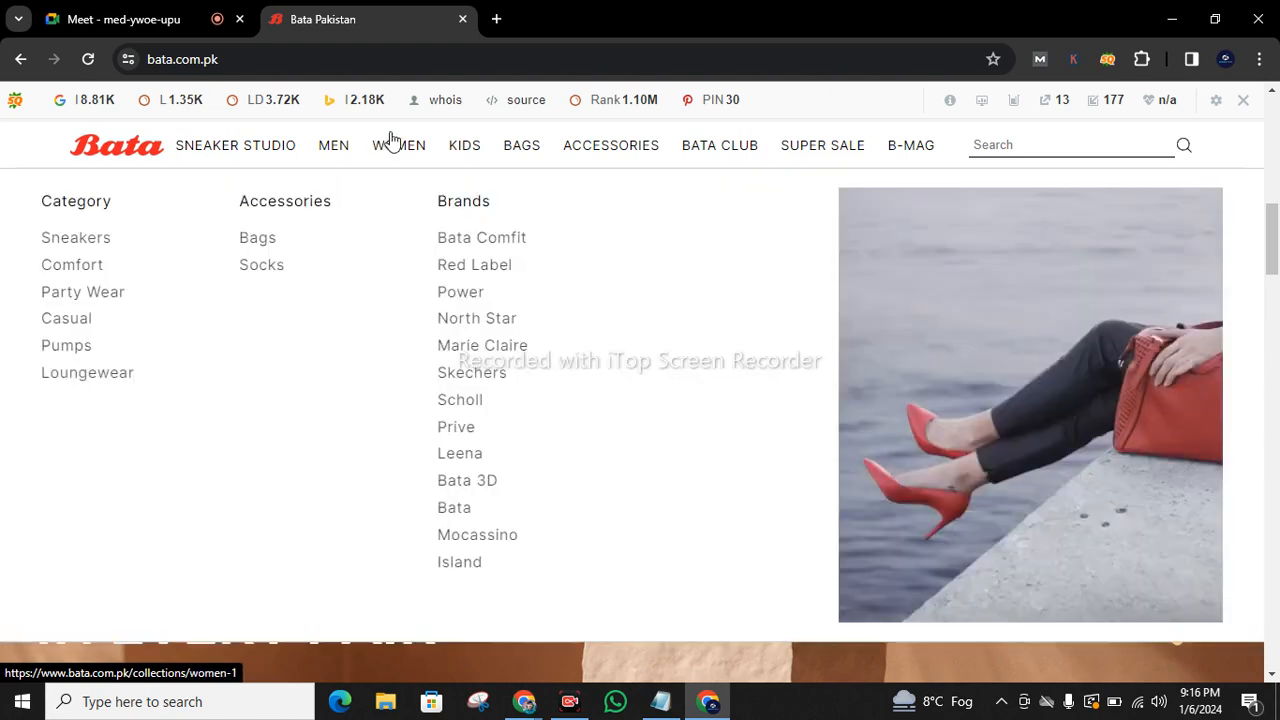
# - Open the Women collection on the Bata site and look over its product listing
pyautogui.click(392, 142)
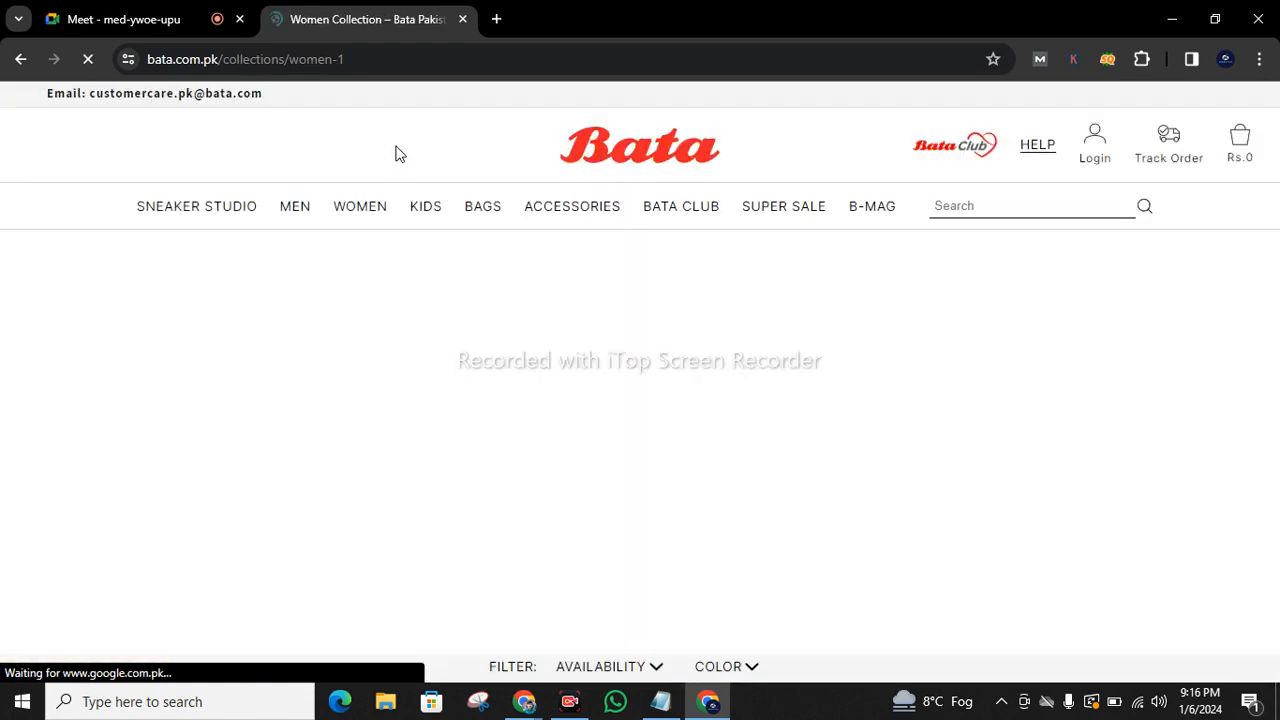
pyautogui.moveTo(828, 222)
pyautogui.scroll(-1, 1278, 262)
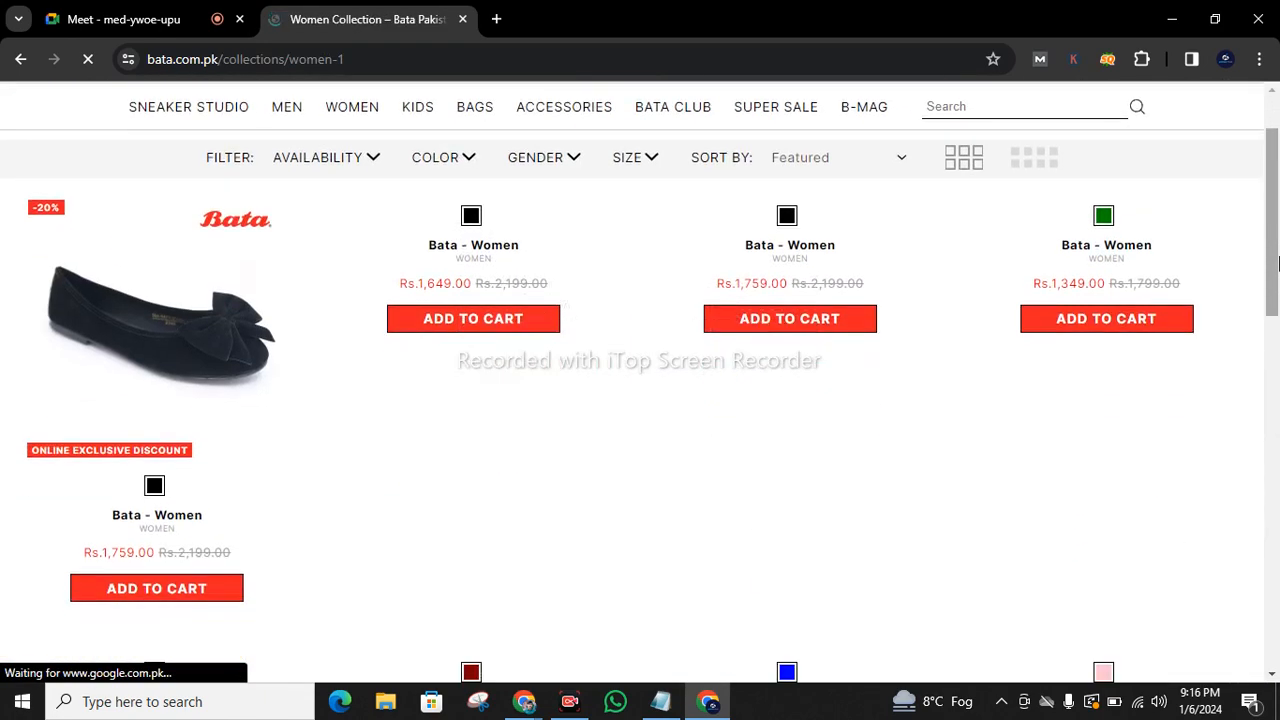
pyautogui.scroll(-1, 1278, 262)
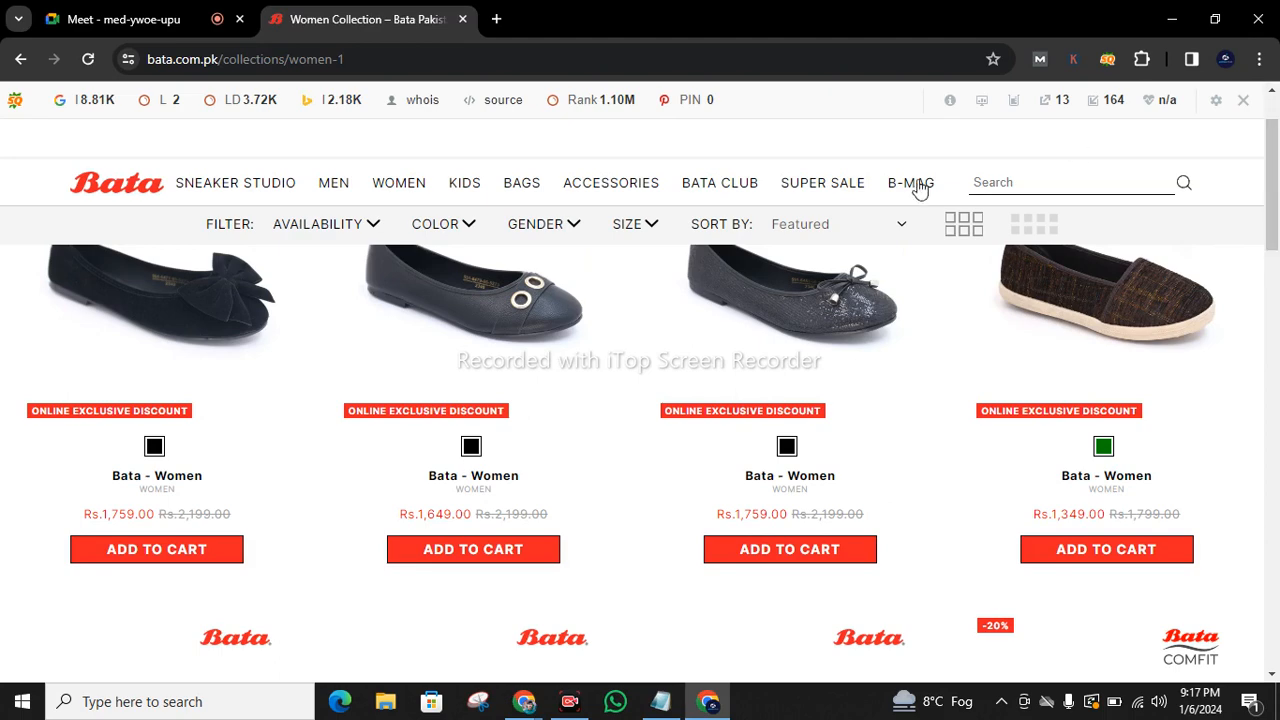
# - Search Google in a new browser tab for "bata shoes for men online"
pyautogui.click(497, 19)
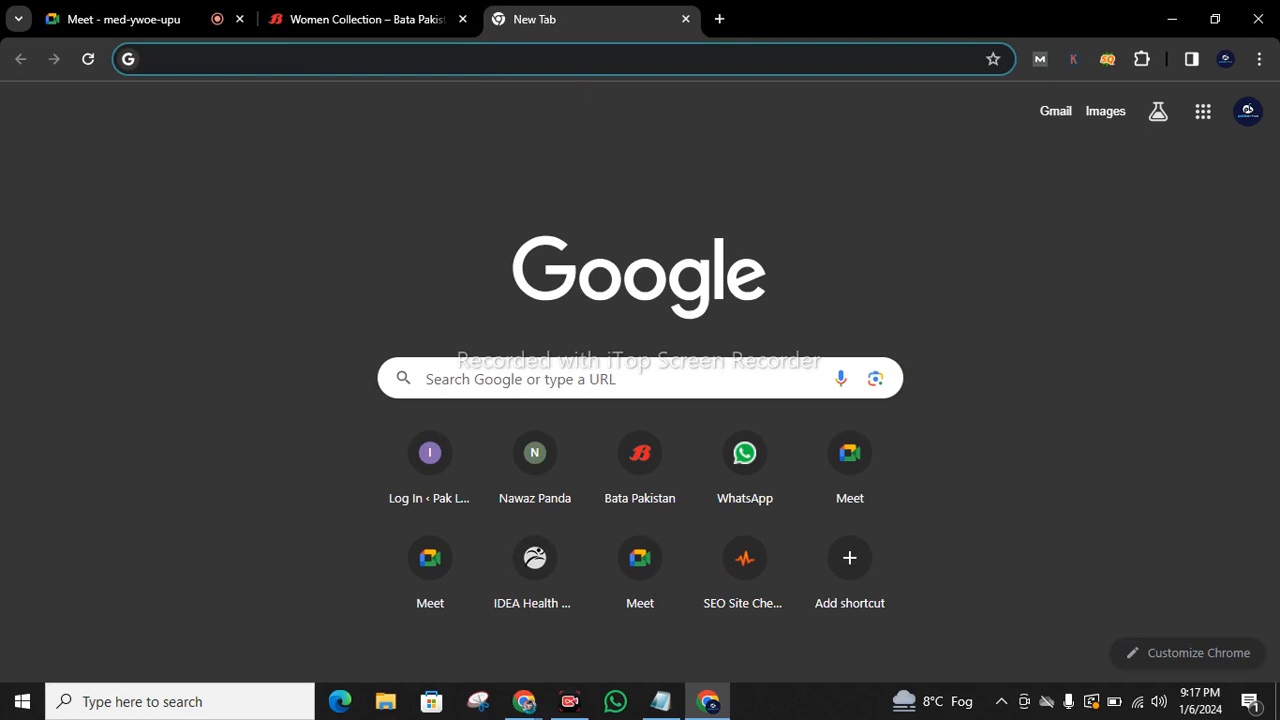
pyautogui.write('bata')
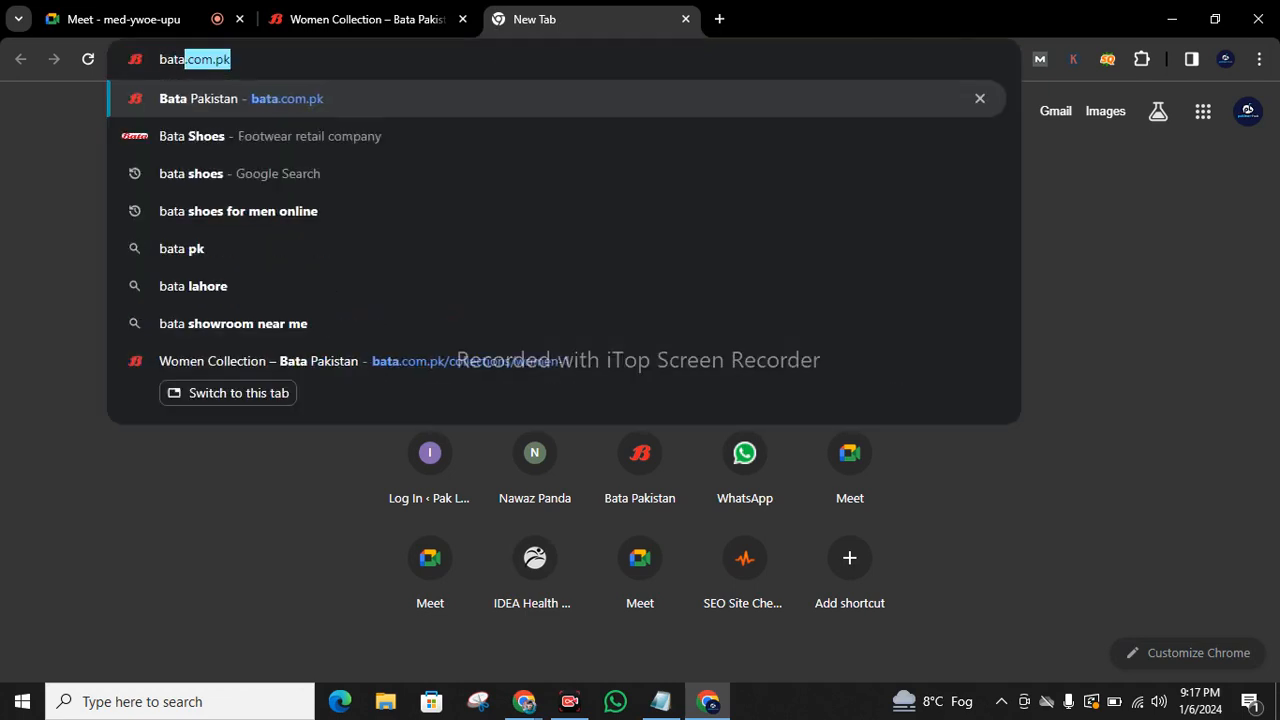
pyautogui.press('Down')
pyautogui.press('Down')
pyautogui.press('Down')
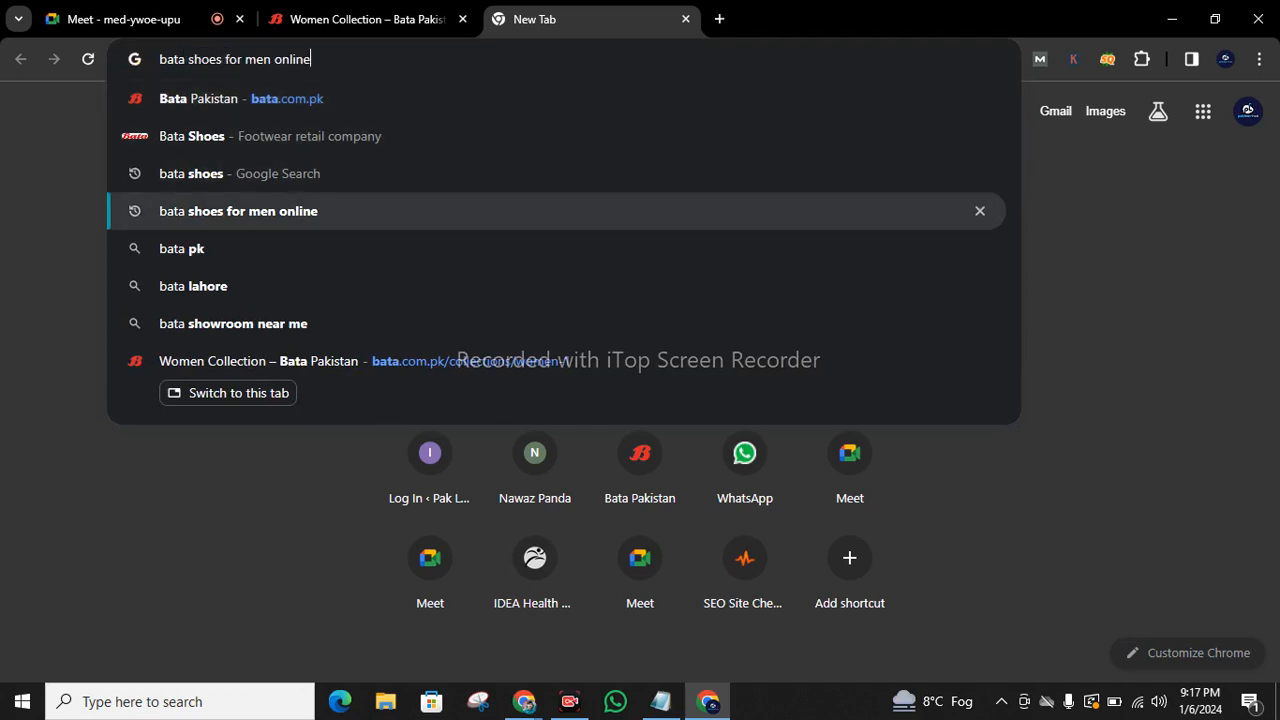
pyautogui.press('Return')
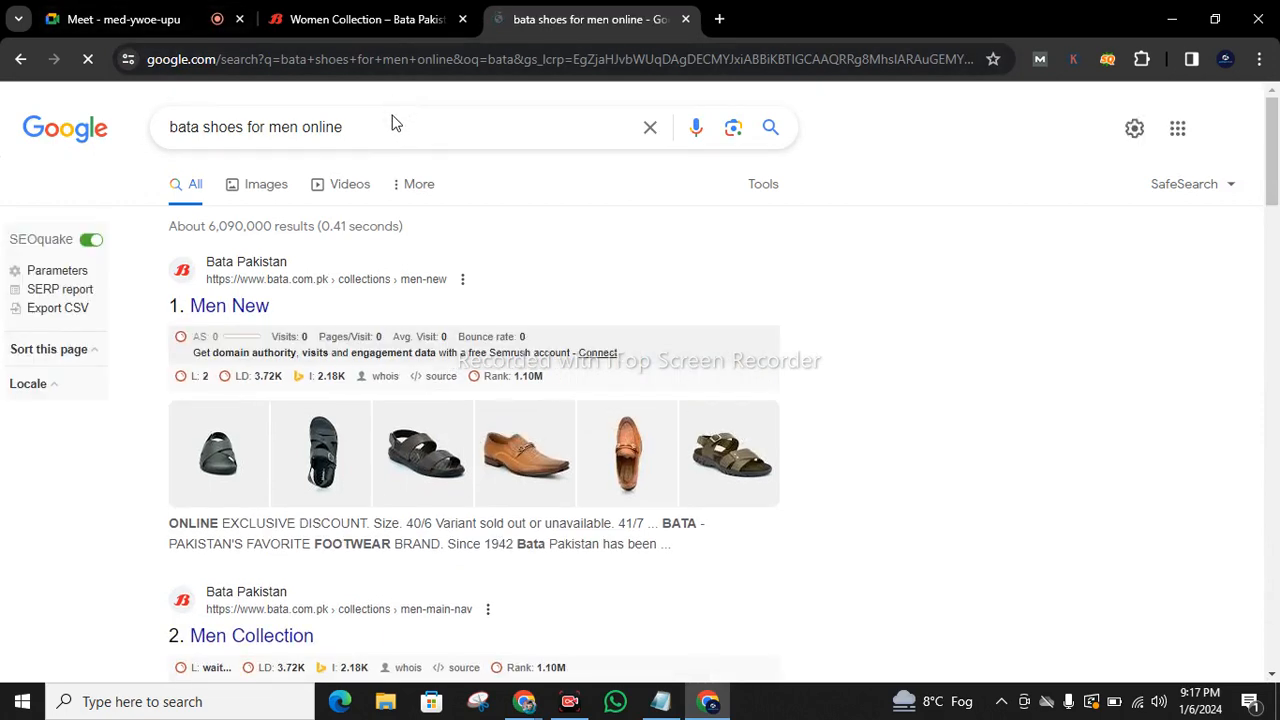
# - Highlight the full query "bata shoes for men online" in the Google search box to point it out
pyautogui.moveTo(391, 124); pyautogui.dragTo(177, 127)
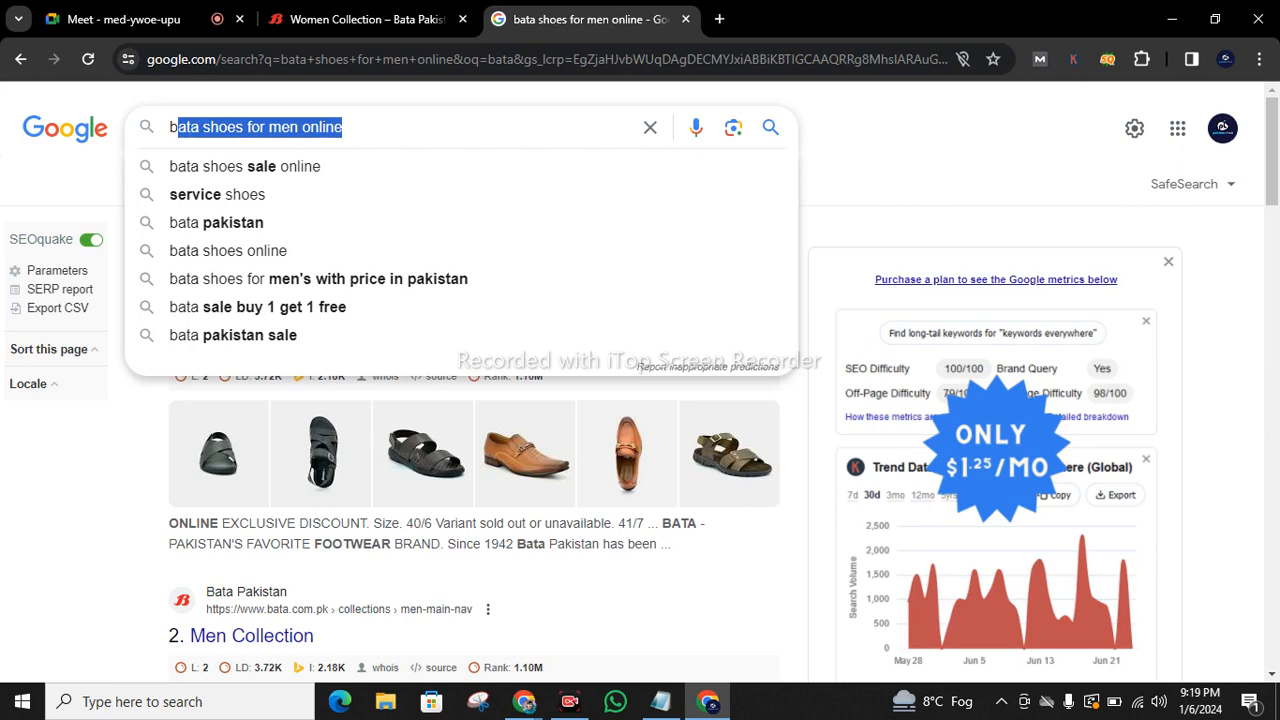
pyautogui.click(344, 127)
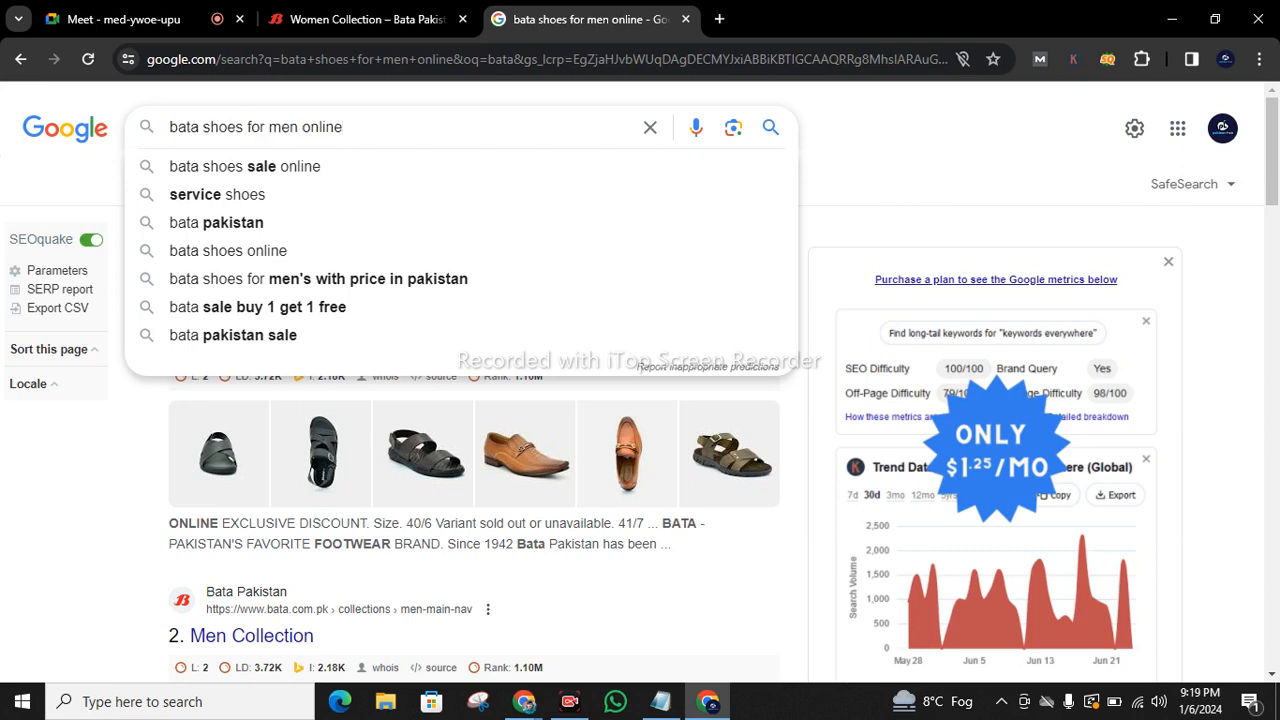
pyautogui.moveTo(344, 127); pyautogui.dragTo(165, 138)
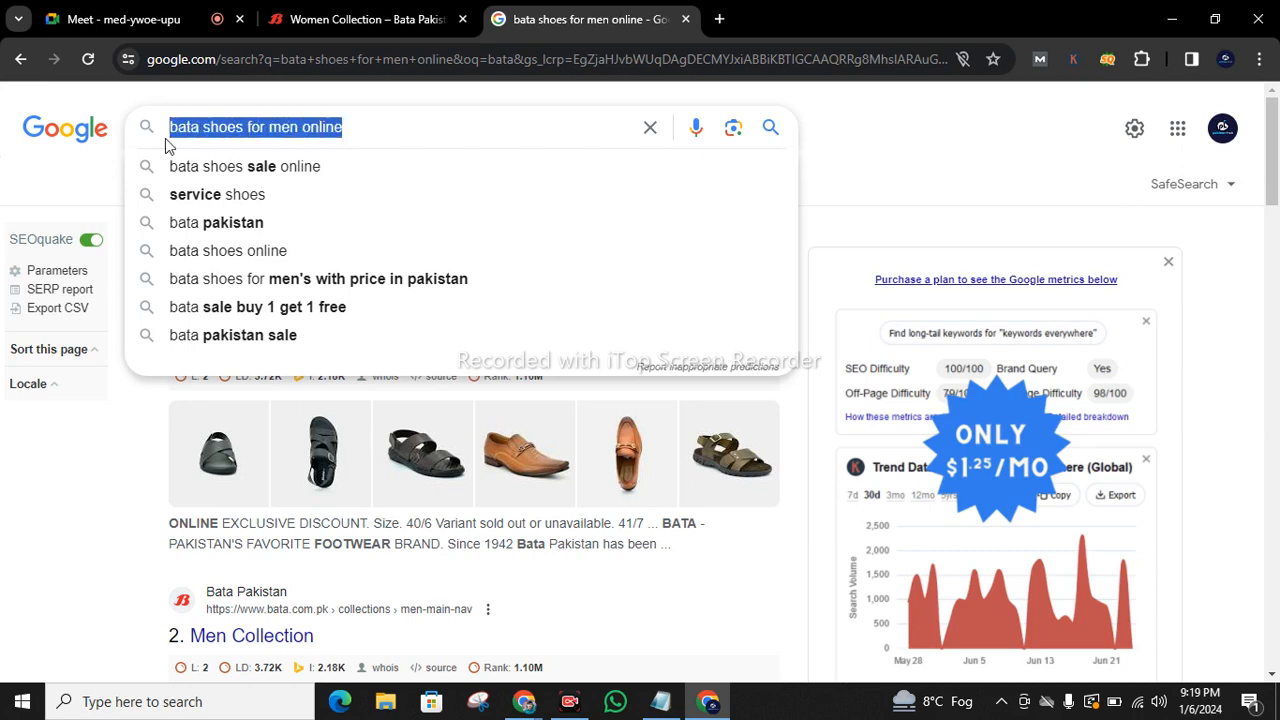
pyautogui.click(334, 124)
pyautogui.moveTo(340, 127); pyautogui.dragTo(157, 148)
pyautogui.click(375, 121)
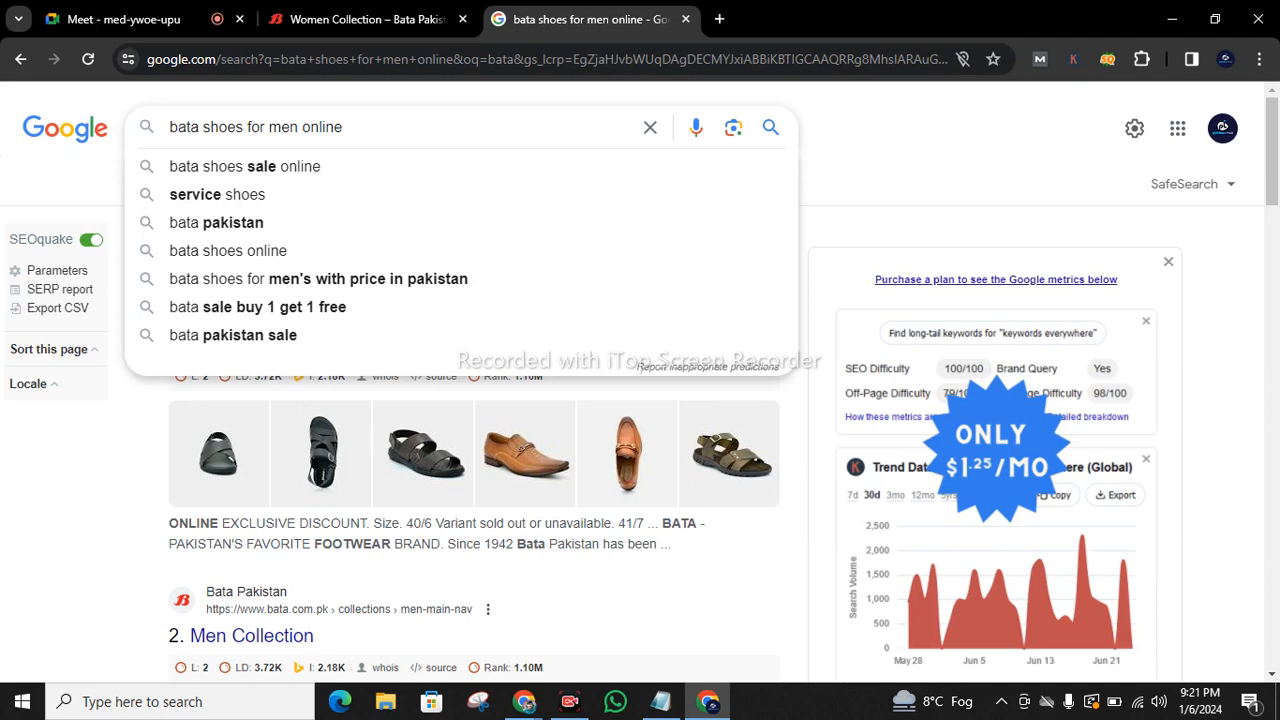
# - Highlight only the words "men online" within the search query
pyautogui.hotkey('shift', 'Left')
pyautogui.hotkey('shift', 'Left')
pyautogui.hotkey('shift', 'Left')
pyautogui.hotkey('shift', 'Left')
pyautogui.hotkey('shift', 'Left')
pyautogui.hotkey('shift', 'Left')
pyautogui.hotkey('shift', 'Left')
pyautogui.hotkey('shift', 'Left')
pyautogui.hotkey('shift', 'Left')
pyautogui.hotkey('shift', 'Left')
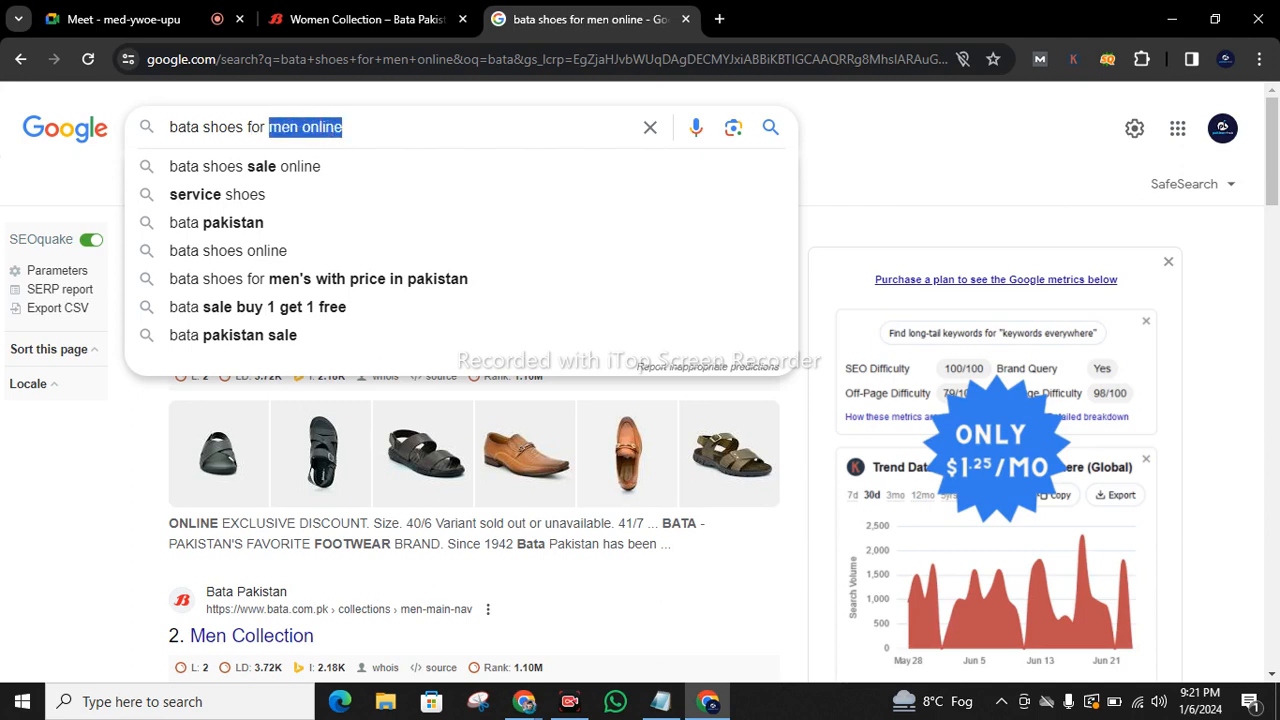
# - Shorten the Google query to "bata shoes" and run the search
pyautogui.hotkey('ctrl', 'a')
pyautogui.press('End')
pyautogui.press('BackSpace')
pyautogui.press('BackSpace')
pyautogui.press('BackSpace')
pyautogui.press('BackSpace')
pyautogui.press('BackSpace')
pyautogui.press('BackSpace')
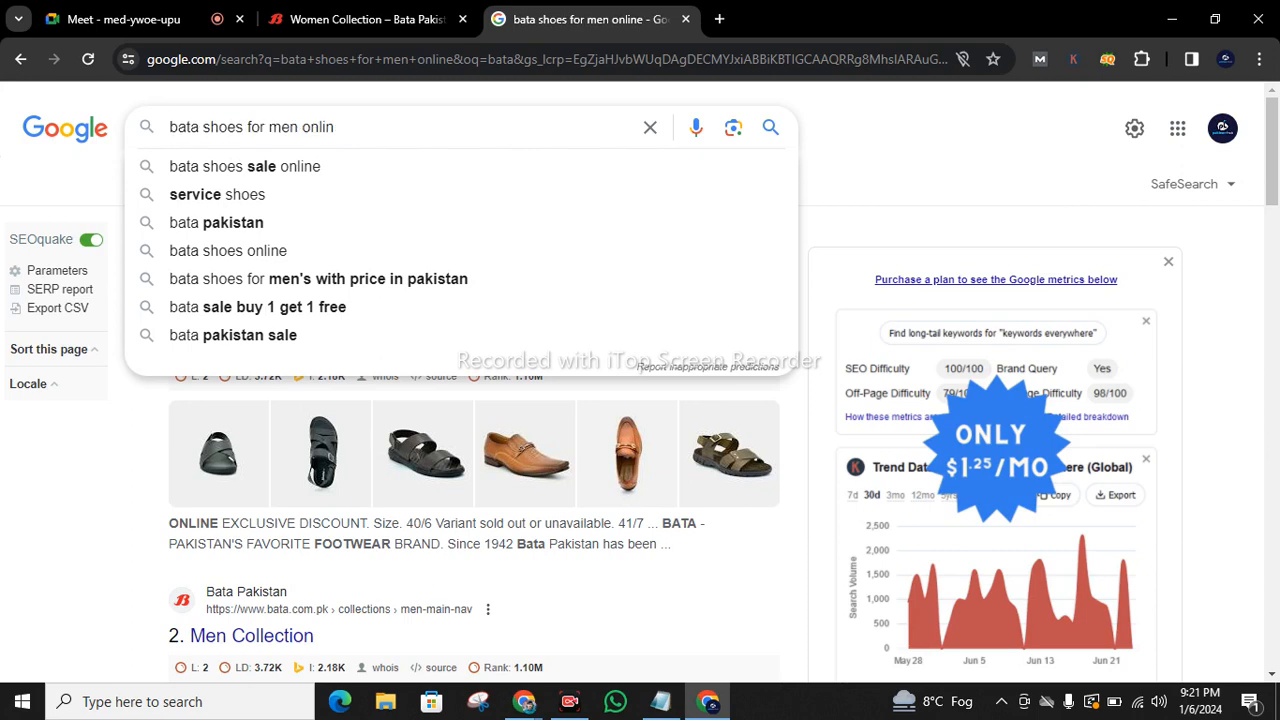
pyautogui.press('Return')
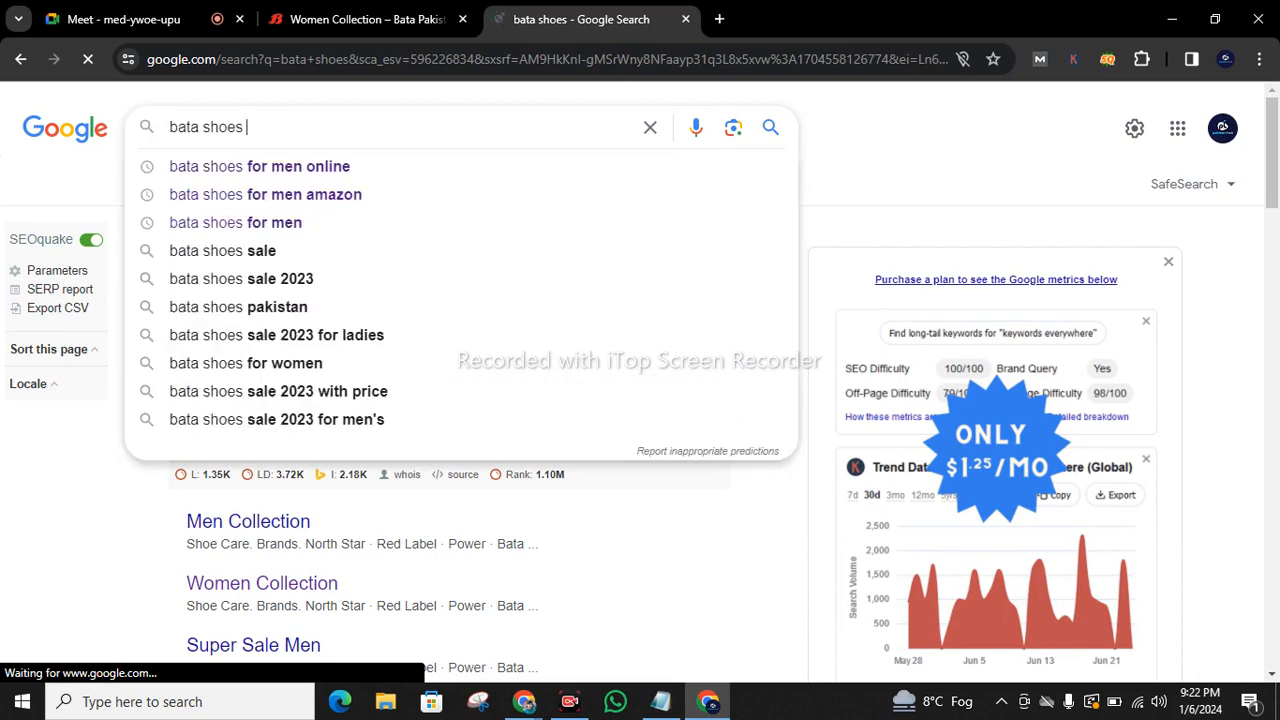
# - Extend the query to "bata shoes for women", run the search and highlight the query text
pyautogui.write('for w')
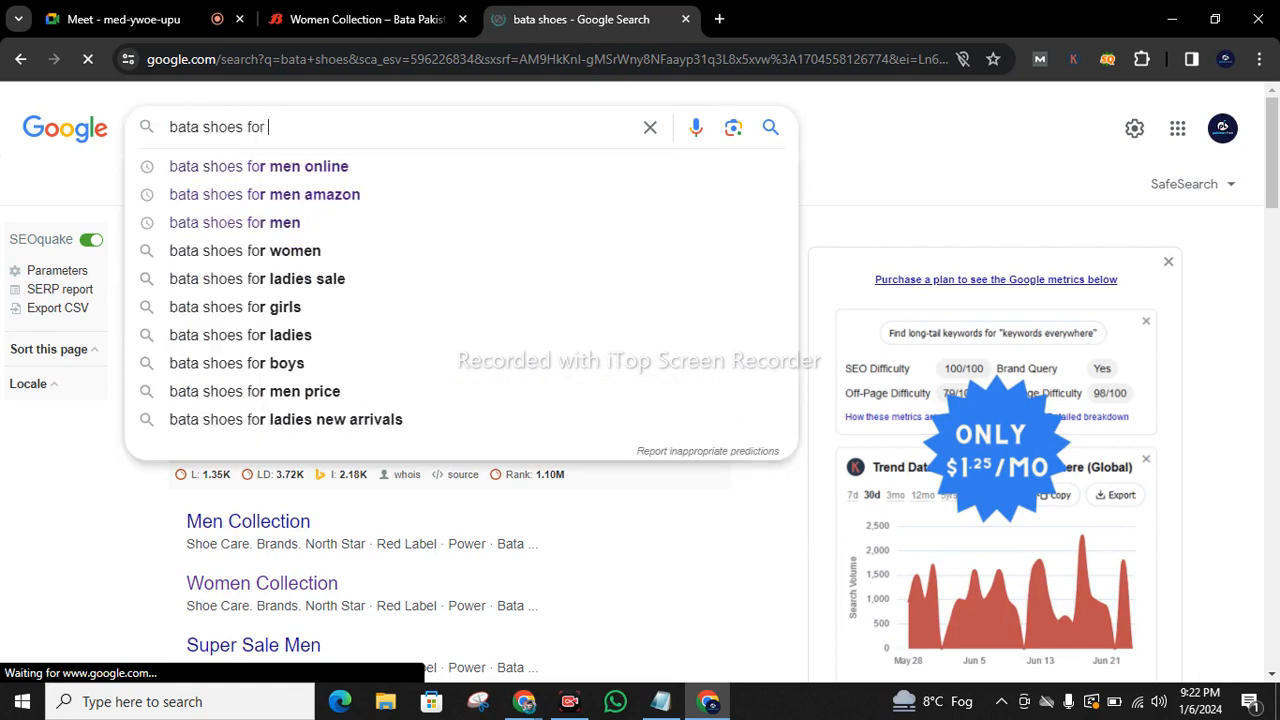
pyautogui.write('omen')
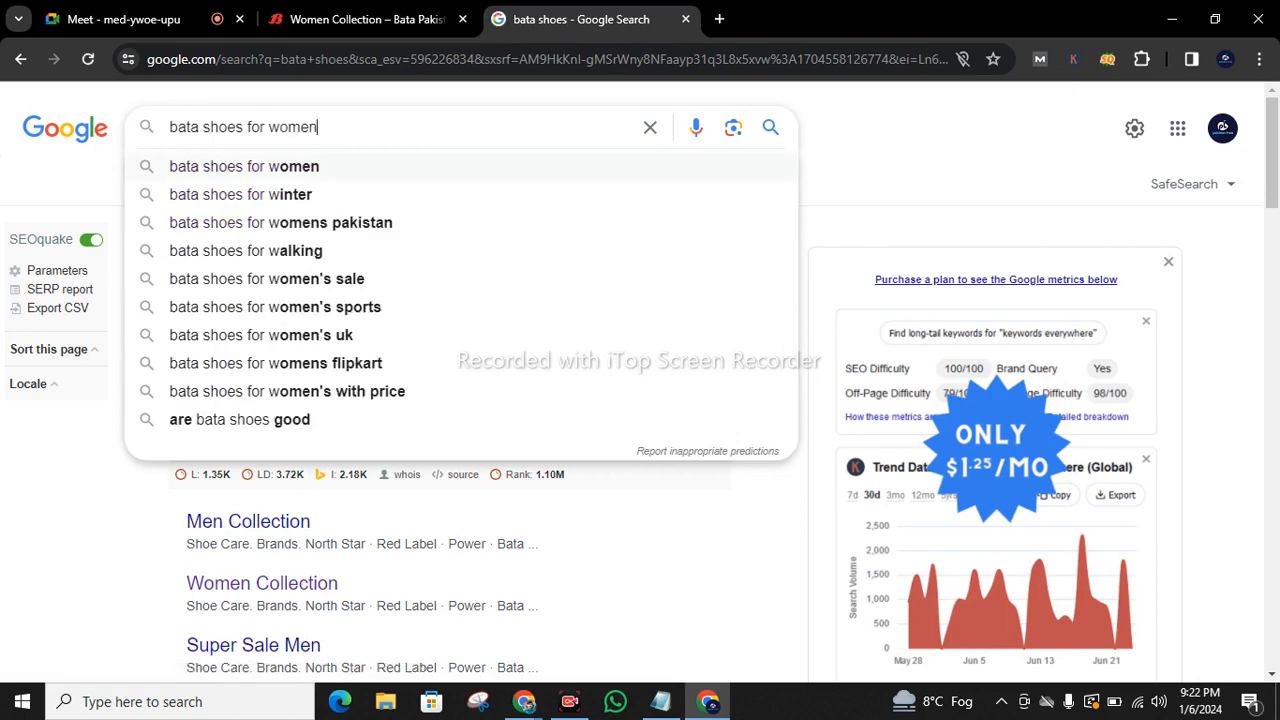
pyautogui.press('Return')
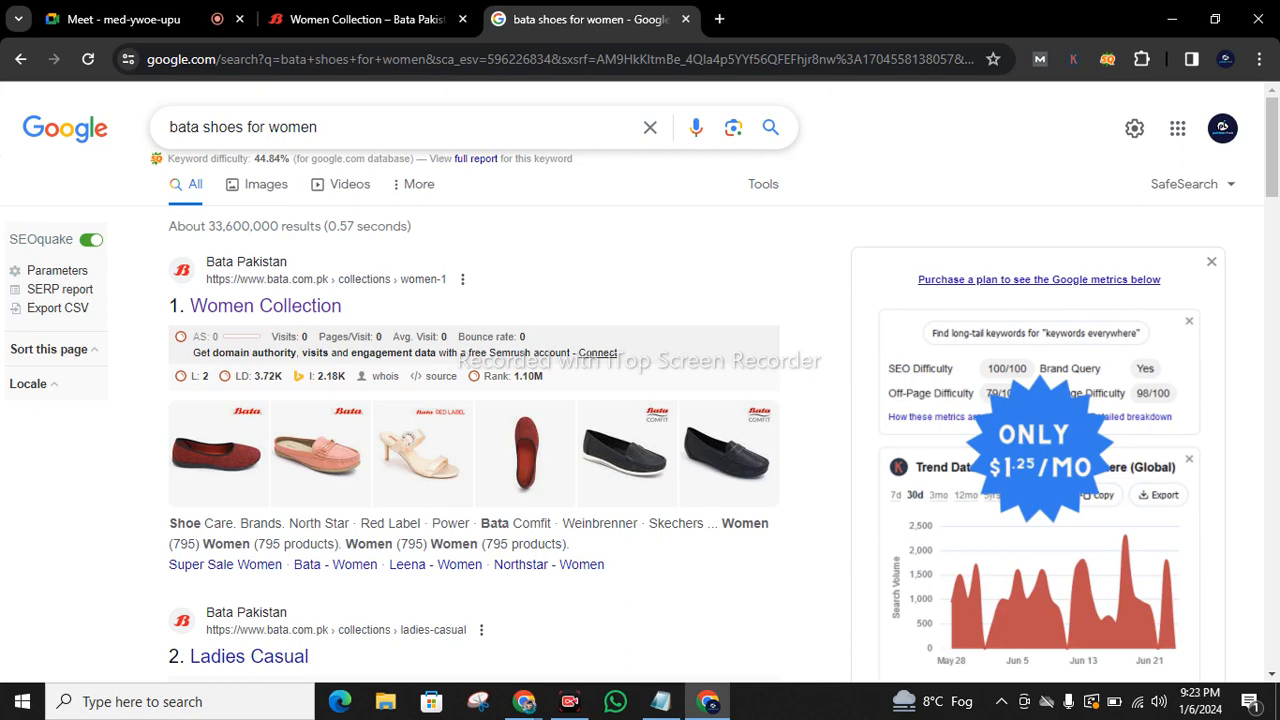
pyautogui.moveTo(322, 127); pyautogui.dragTo(140, 130)
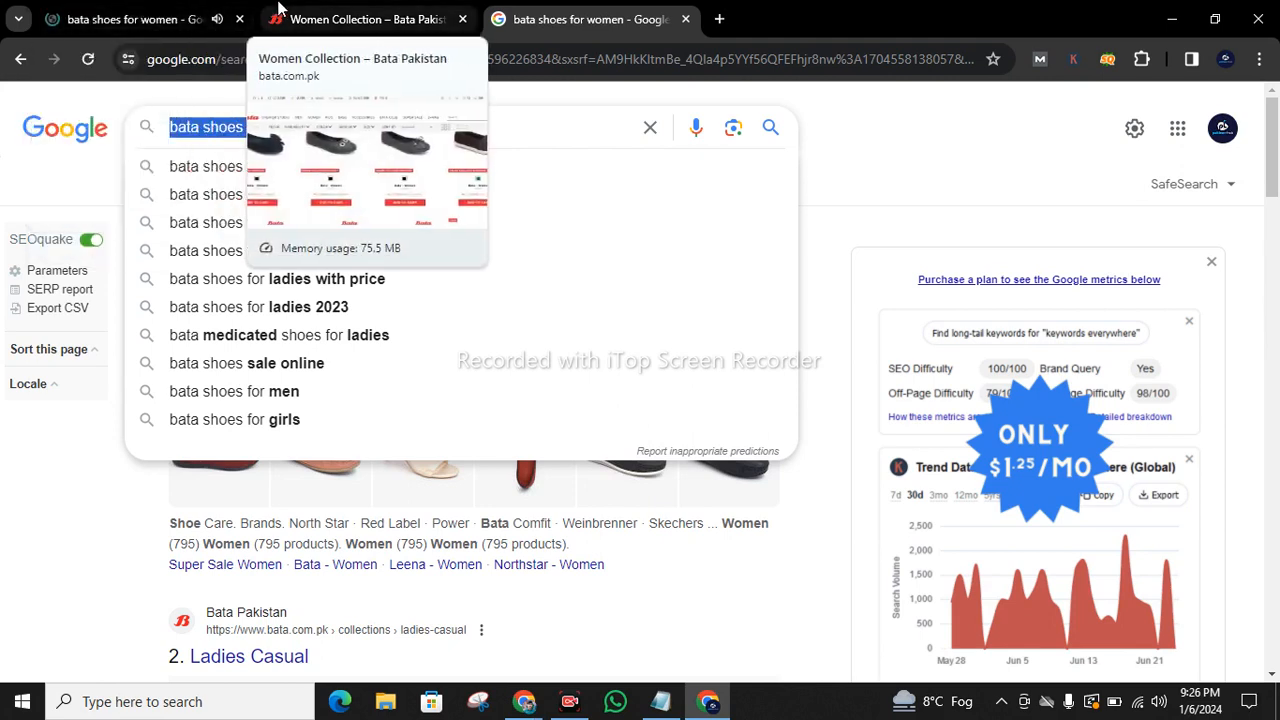
# - Return the first browser tab to the Google Meet call and rejoin it with the microphone on
pyautogui.click(31, 59)
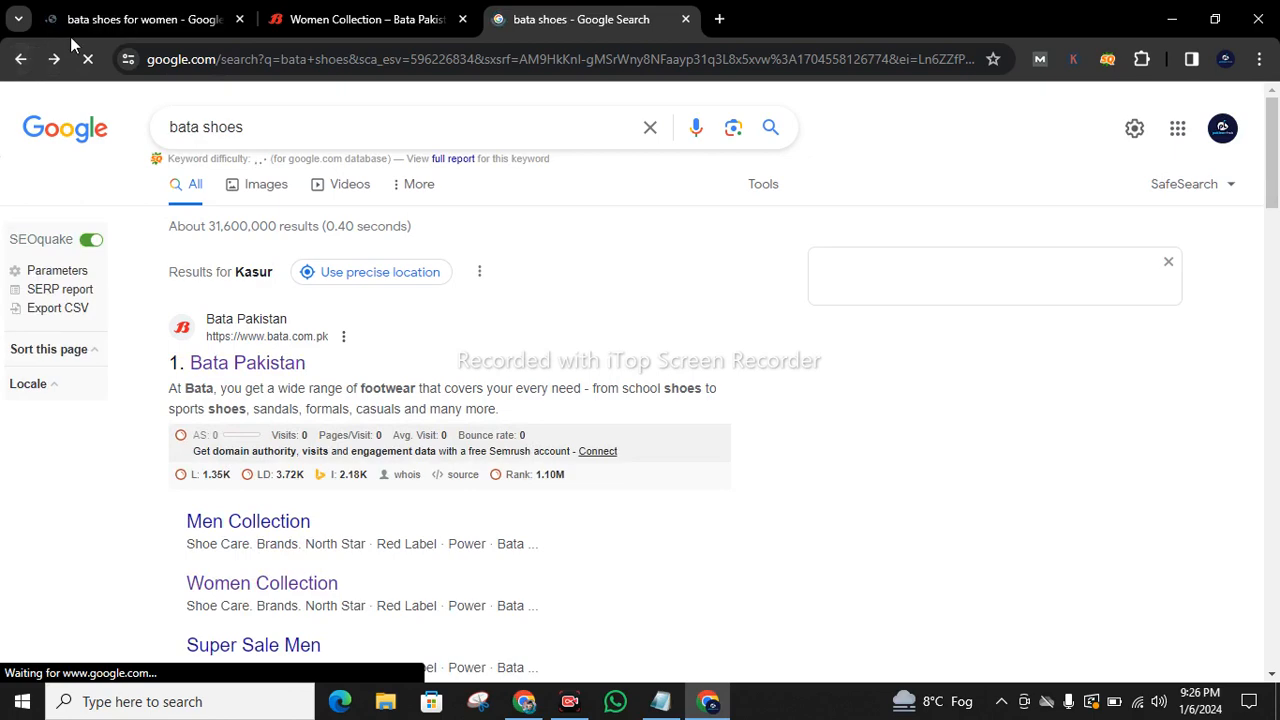
pyautogui.click(105, 20)
pyautogui.click(19, 62)
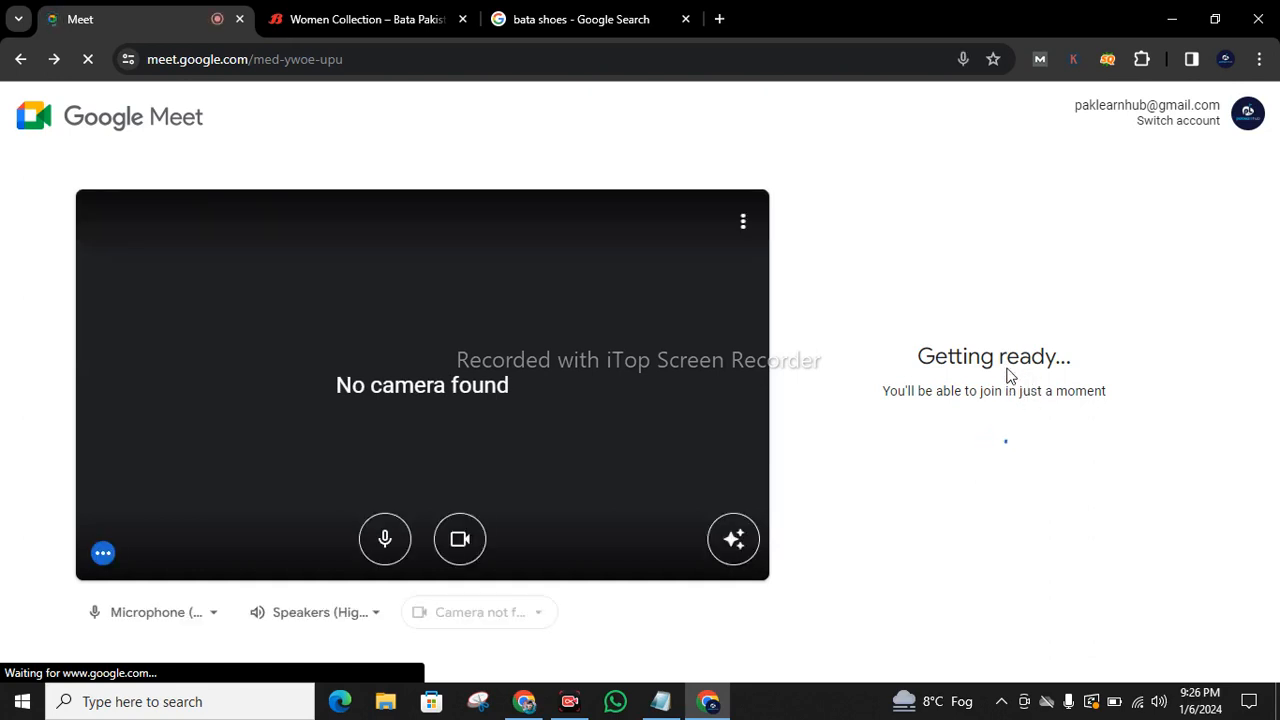
pyautogui.click(955, 388)
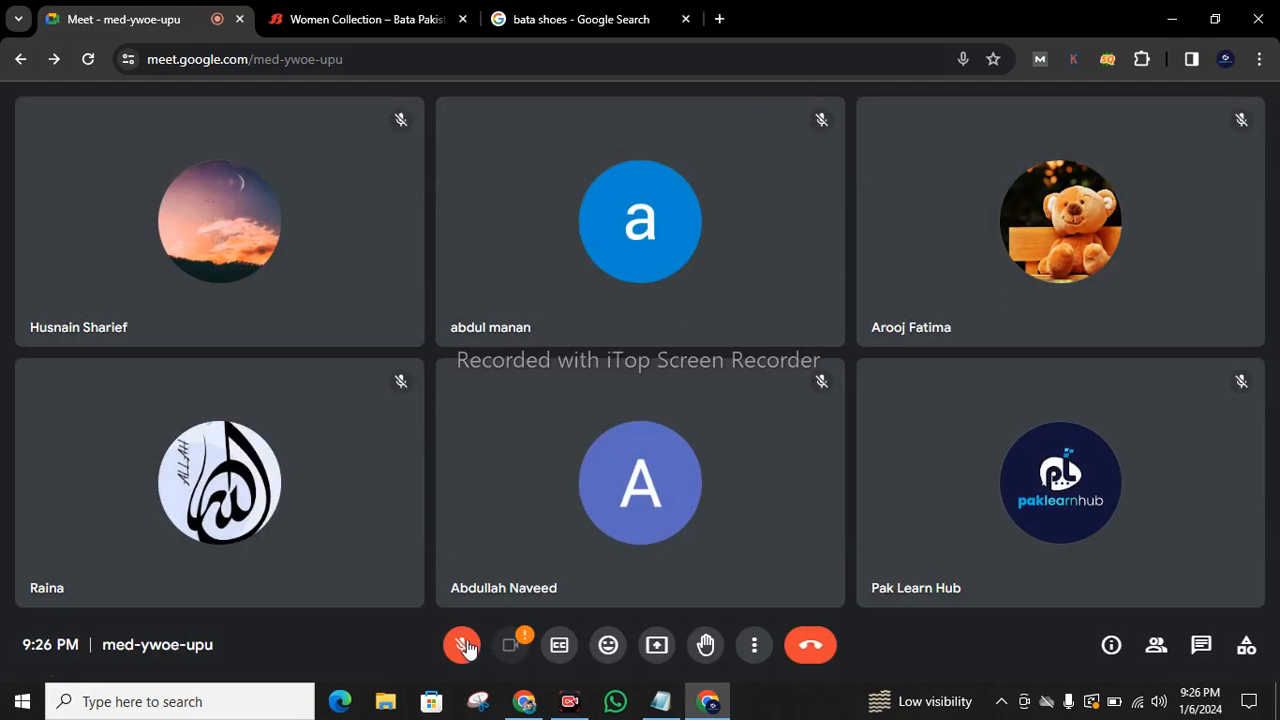
pyautogui.click(463, 645)
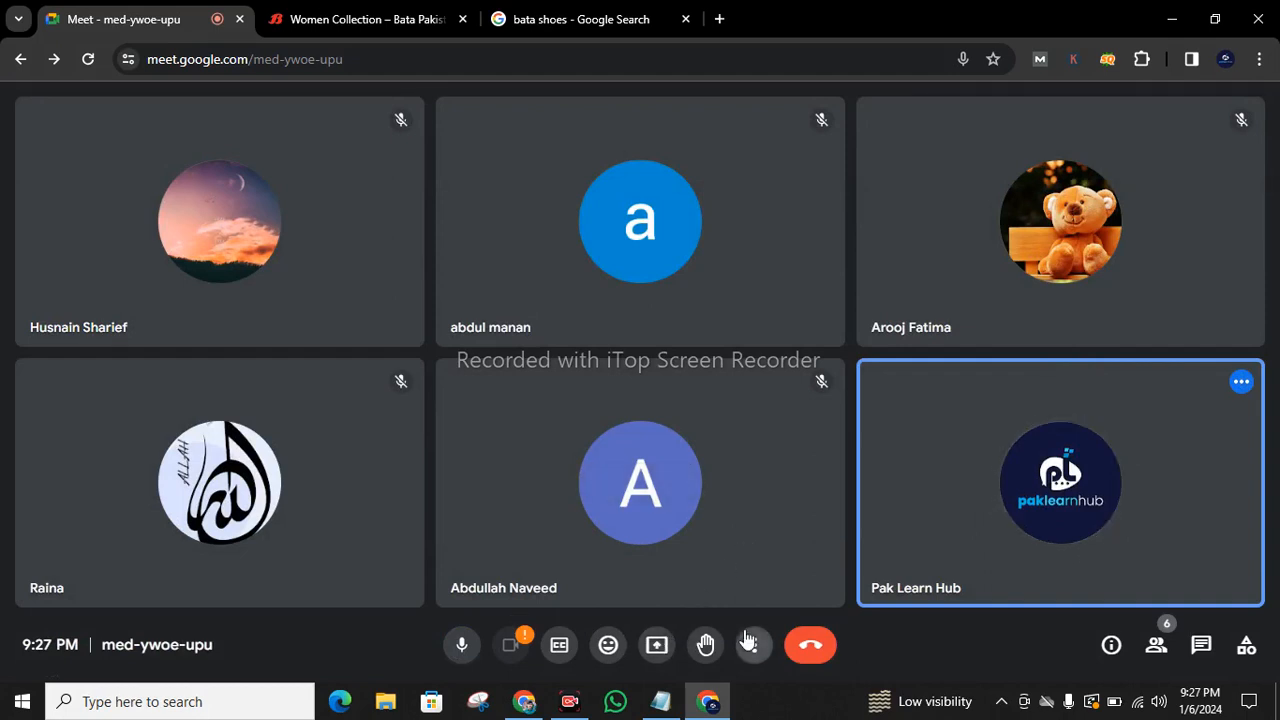
# - Share the entire screen again with the rejoined meeting
pyautogui.click(754, 645)
pyautogui.click(656, 645)
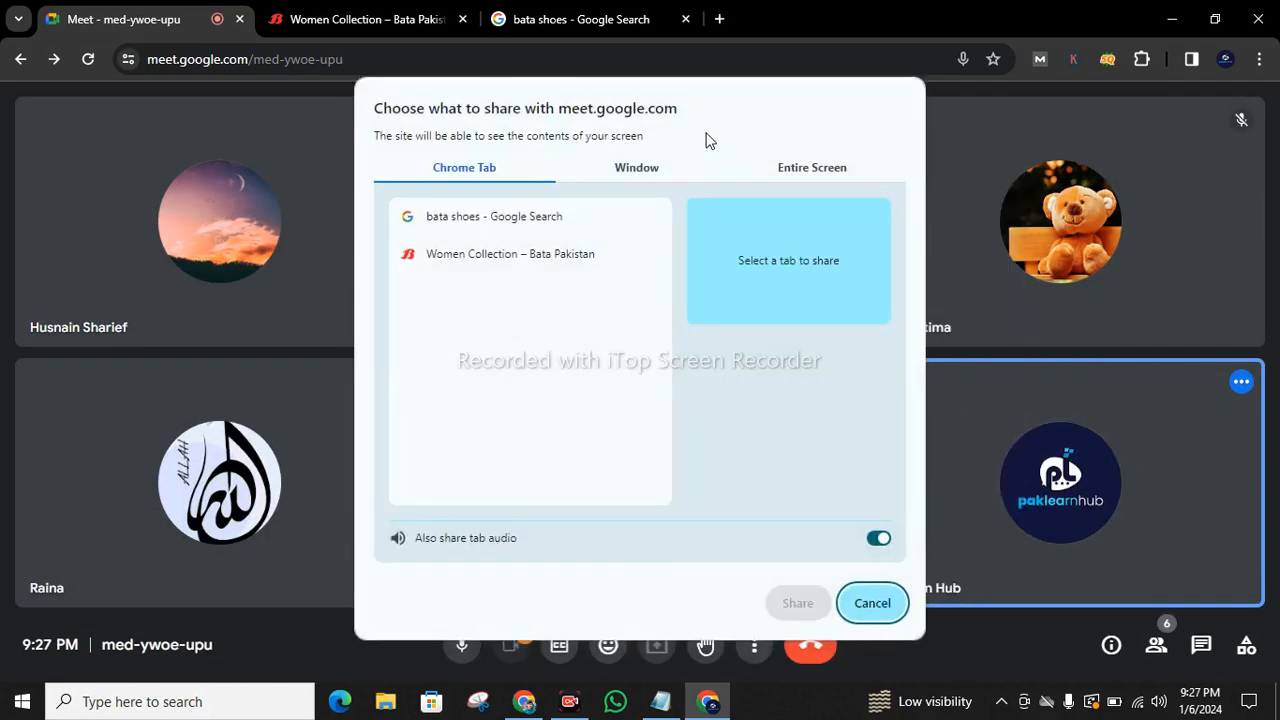
pyautogui.click(778, 166)
pyautogui.click(638, 266)
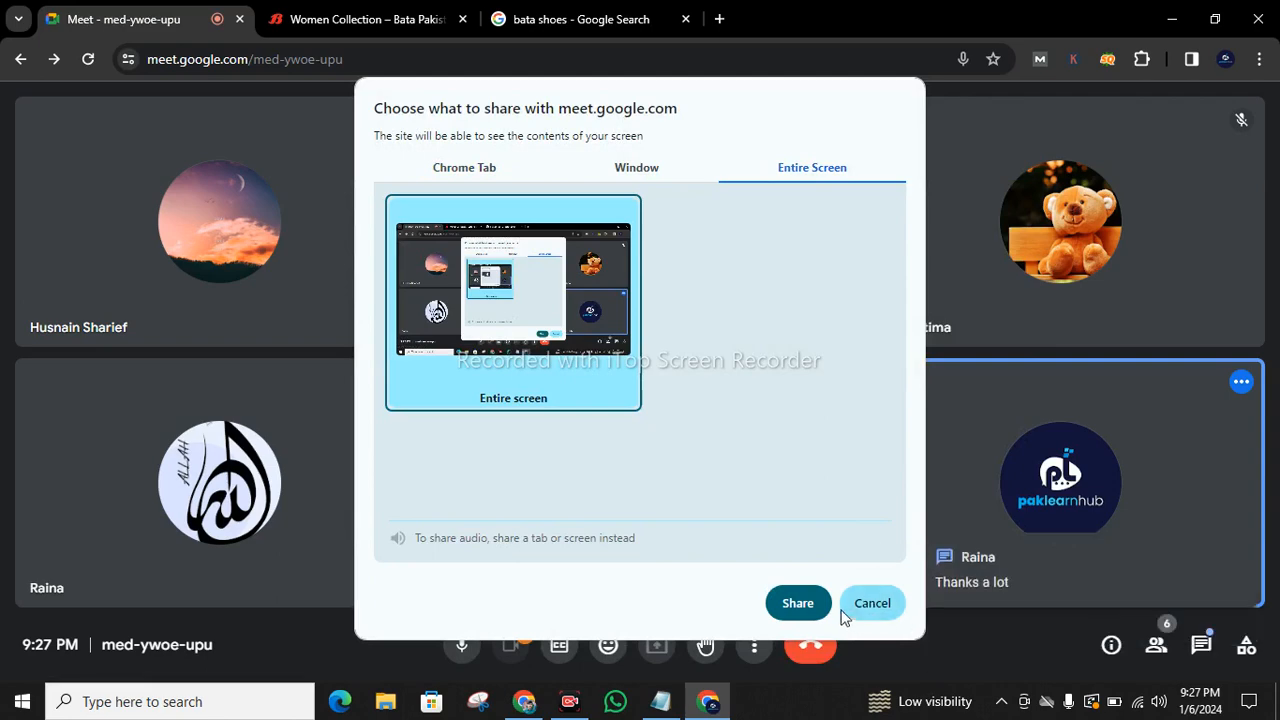
pyautogui.click(814, 604)
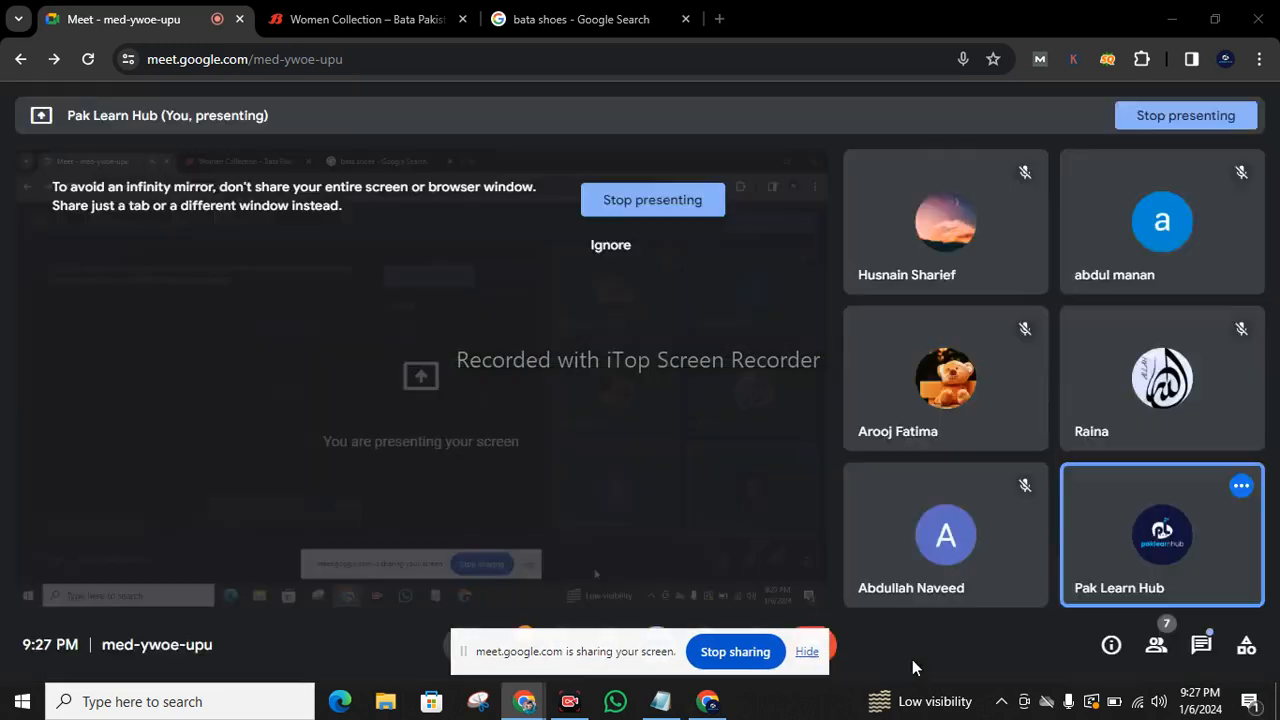
# - Hide the screen-sharing notice, ignore the infinity mirror warning, and show the Bata Women Collection page with the presenting notification dismissed
pyautogui.click(805, 660)
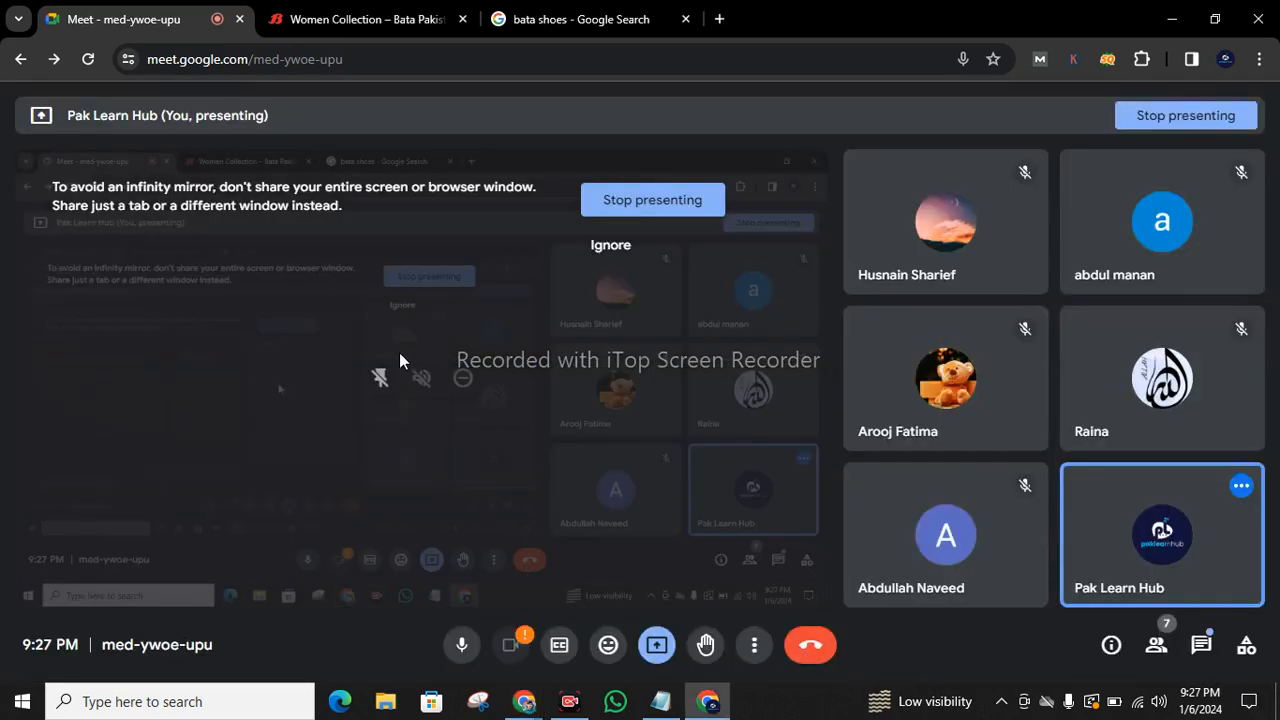
pyautogui.click(606, 246)
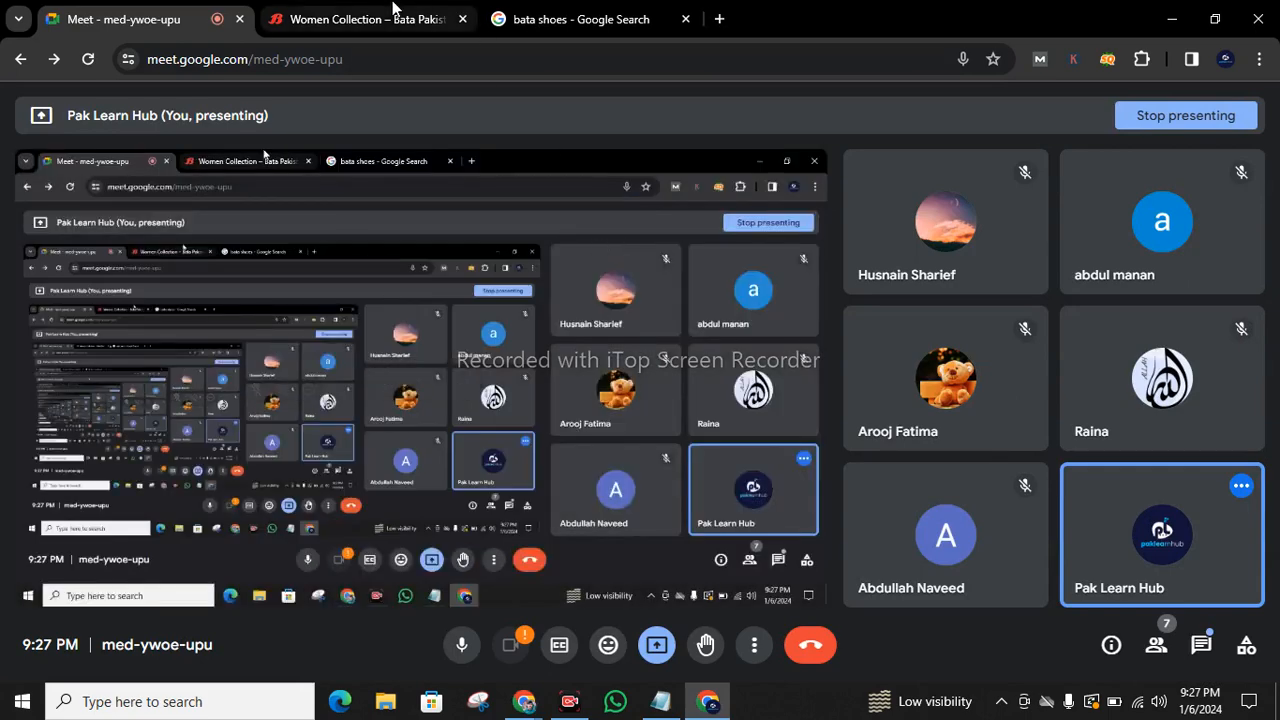
pyautogui.click(375, 19)
pyautogui.moveTo(605, 188)
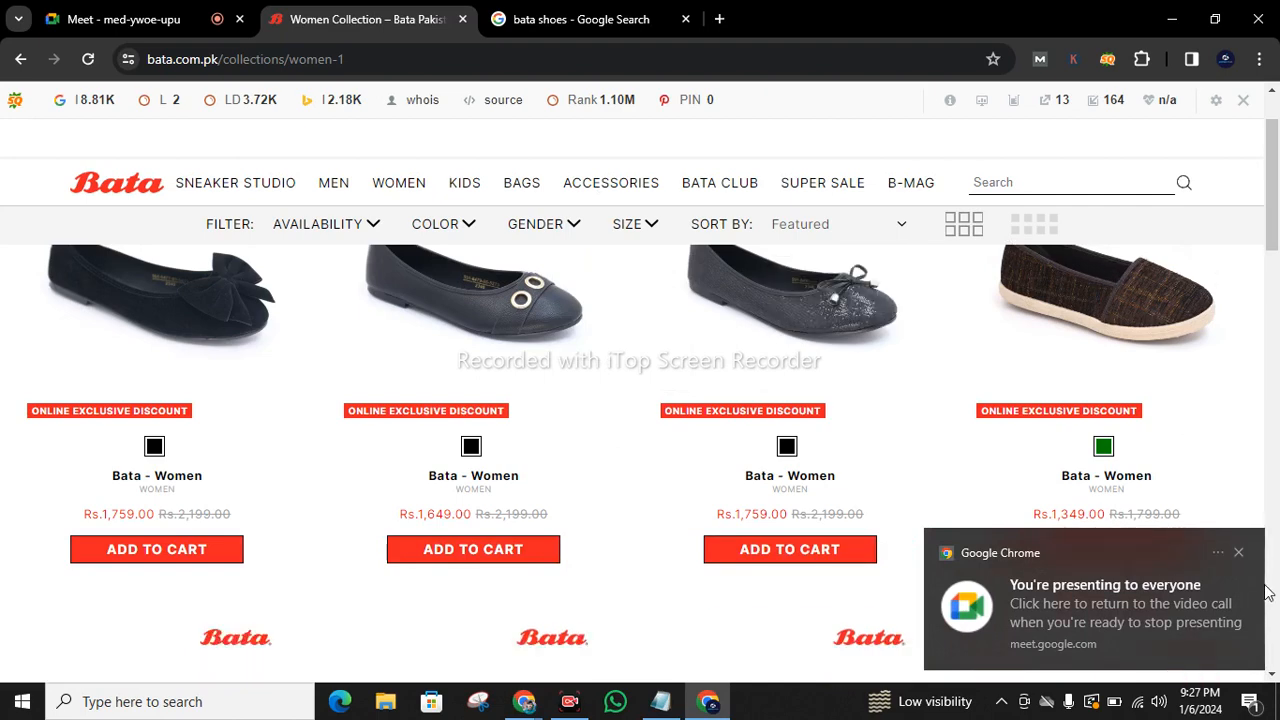
pyautogui.click(1240, 553)
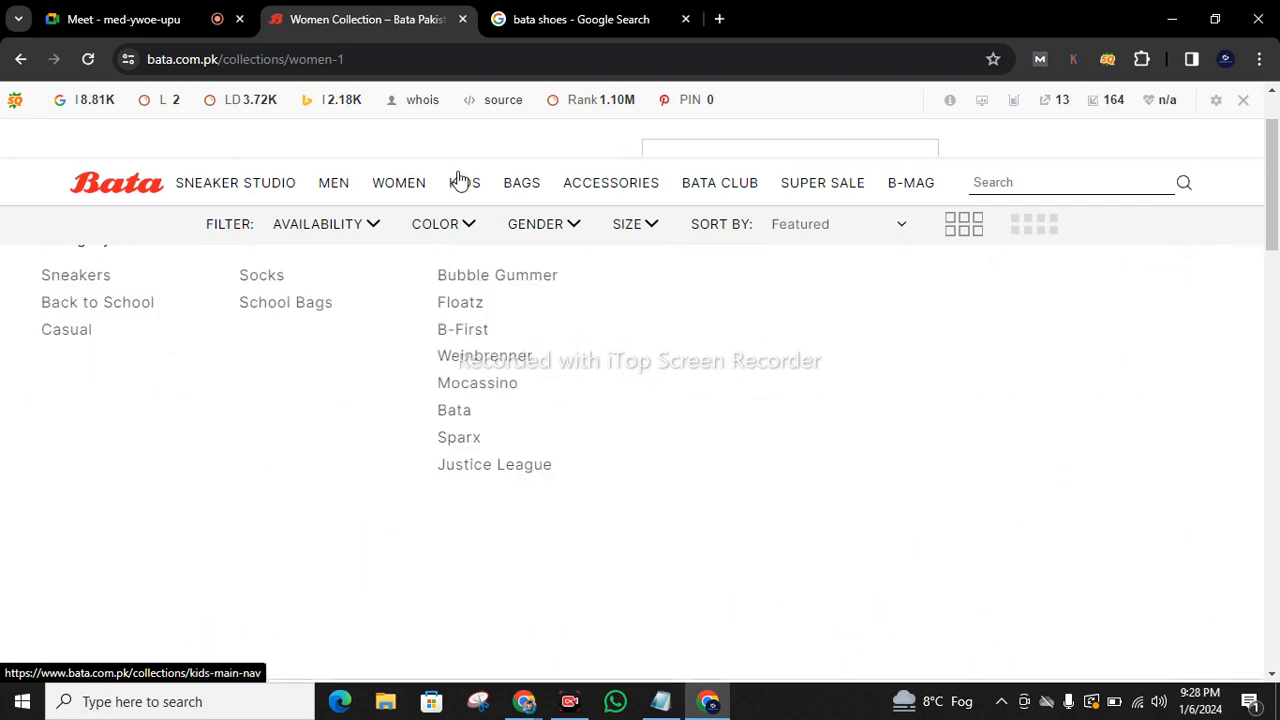
# - Return to the Google results for "bata shoes" and run the suggested query "bata shoes for women"
pyautogui.click(538, 18)
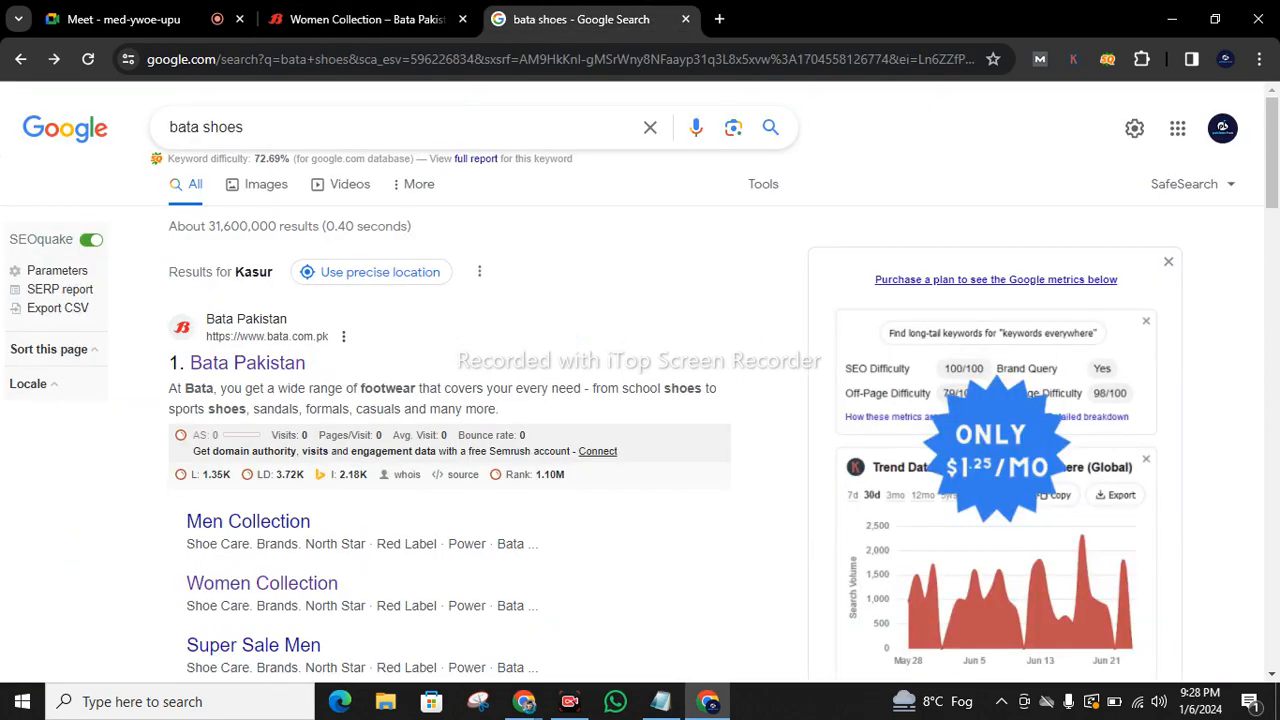
pyautogui.doubleClick(222, 127)
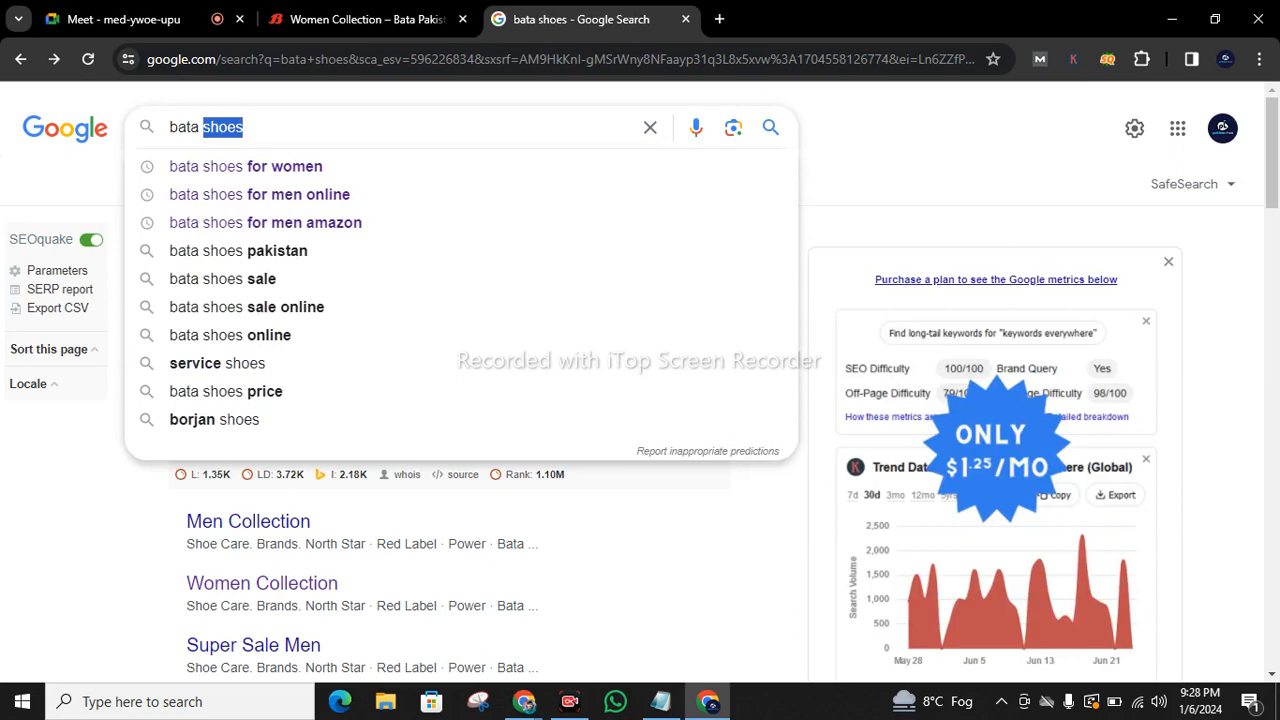
pyautogui.click(250, 127)
pyautogui.click(260, 166)
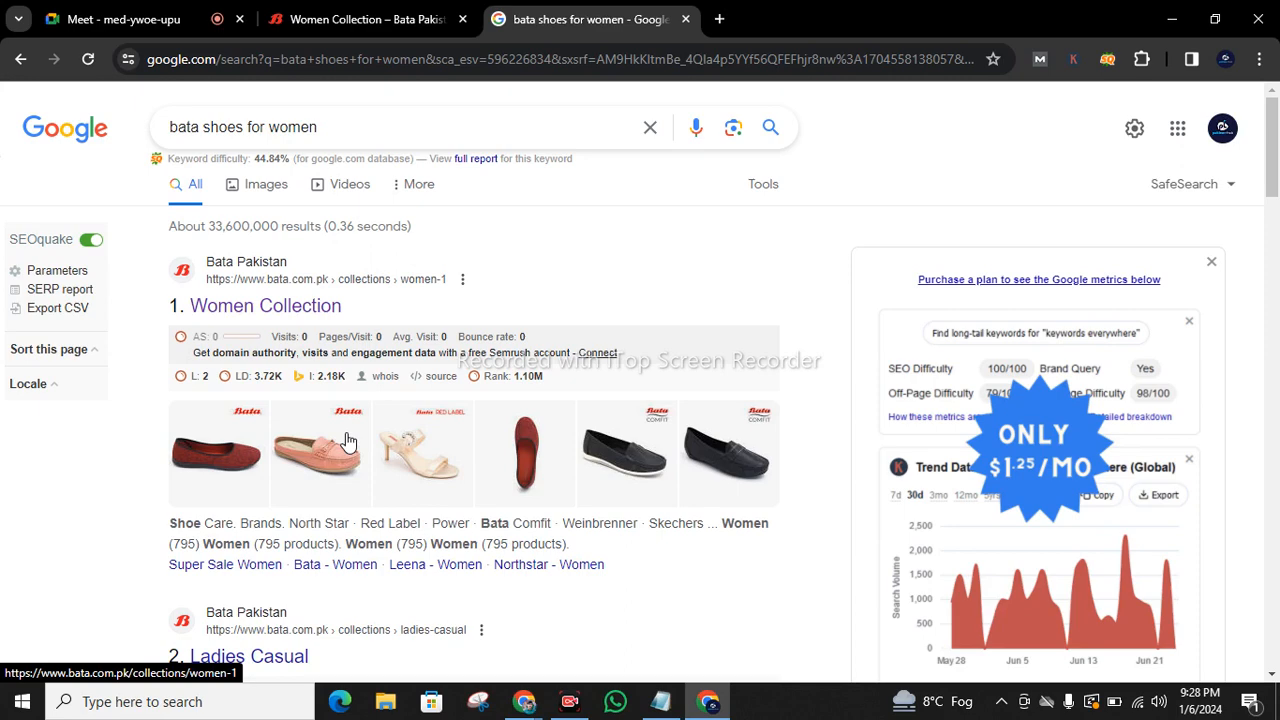
# - Search Google for "semrush" in a new browser tab and open the Semrush website from the results
pyautogui.click(721, 18)
pyautogui.write('se')
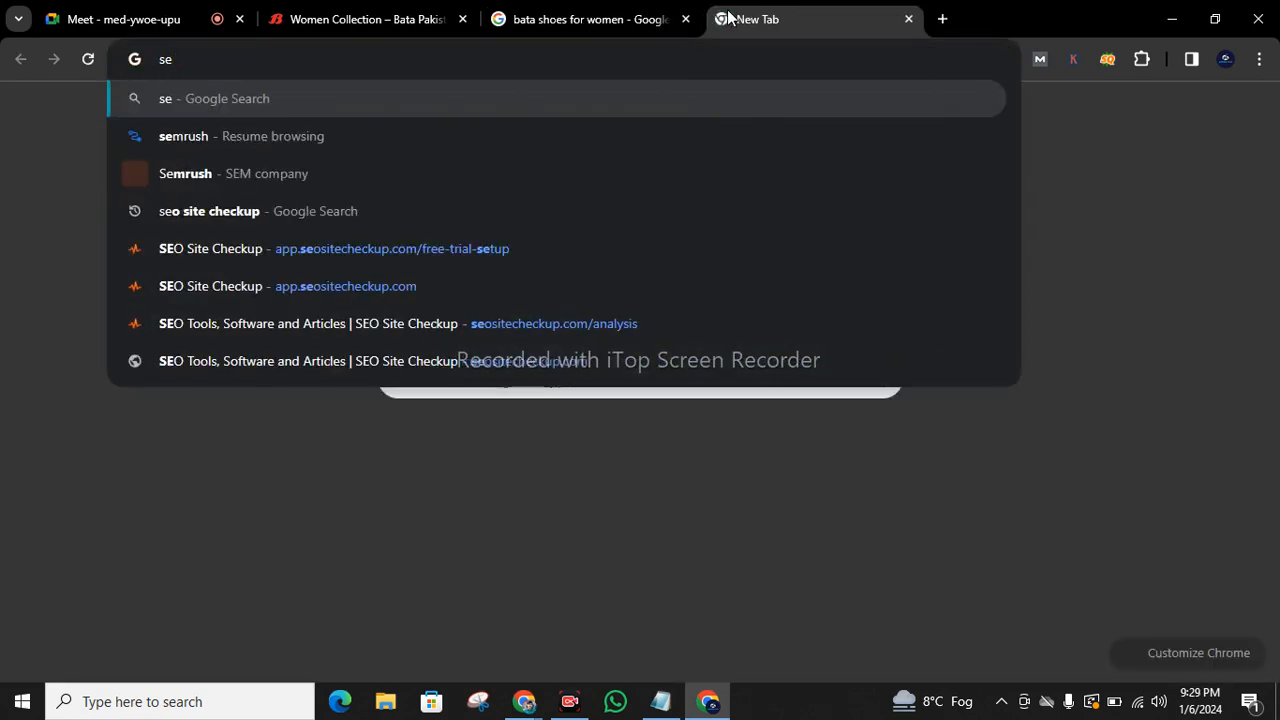
pyautogui.press('Down')
pyautogui.press('Down')
pyautogui.press('Down')
pyautogui.press('Up')
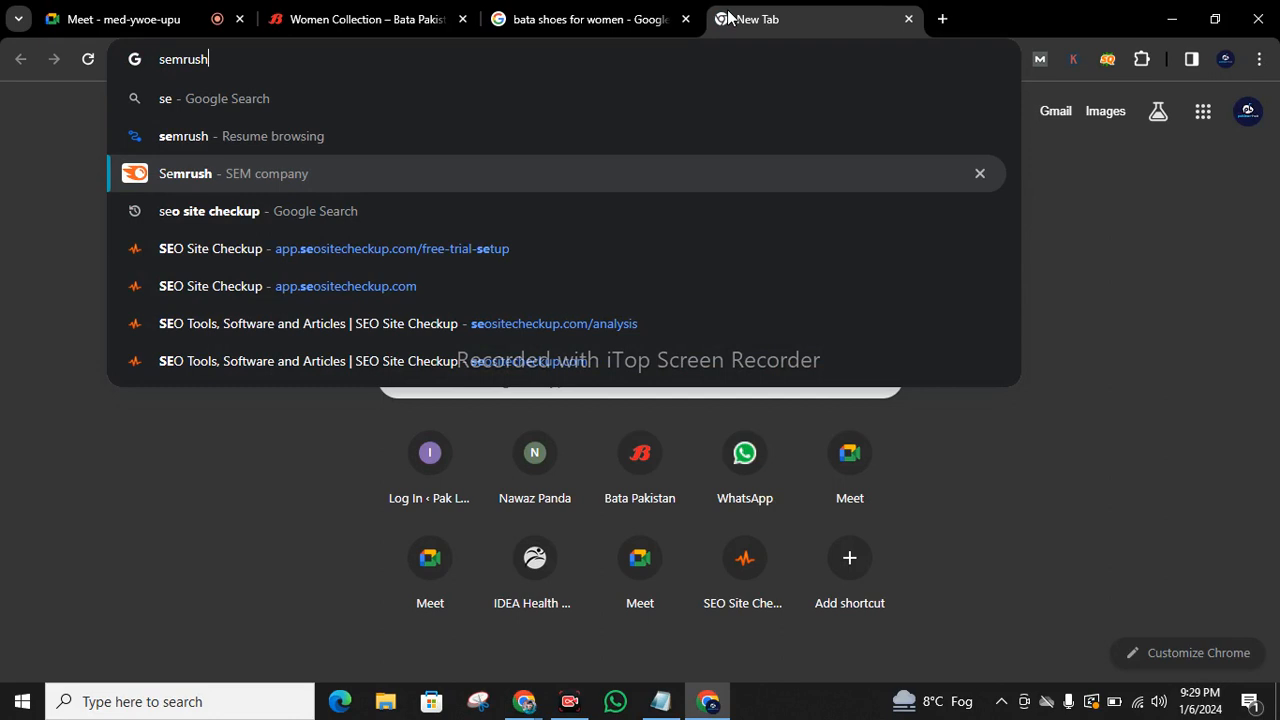
pyautogui.press('Return')
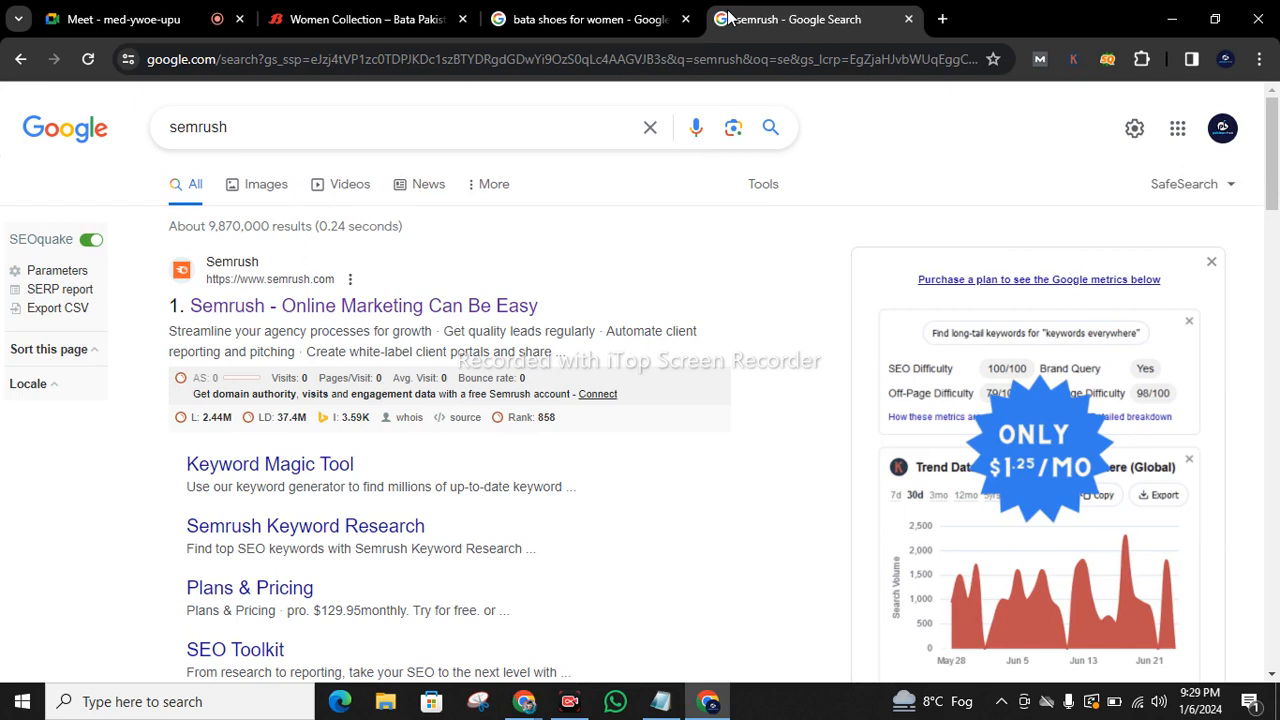
pyautogui.click(445, 305)
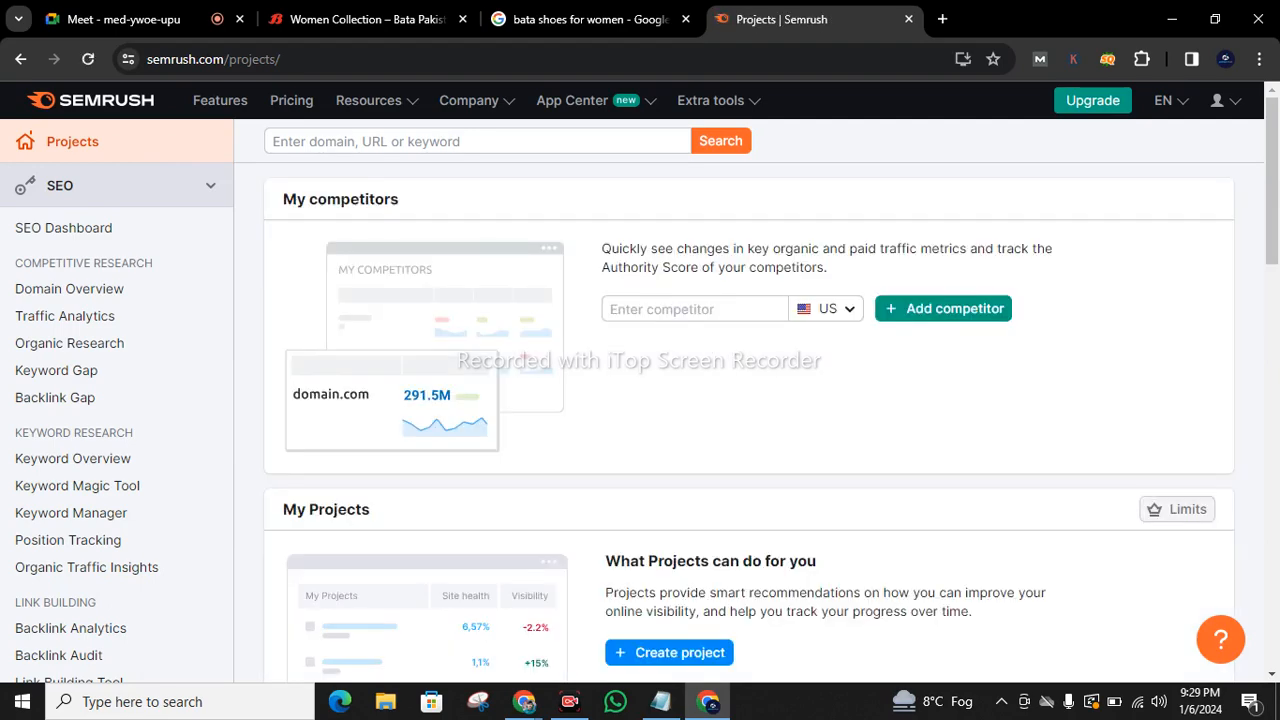
# - Start a new Semrush project and set its domain to nawazpanda.com, copied from that site opened in a separate browser tab
pyautogui.scroll(-2, 1254, 180)
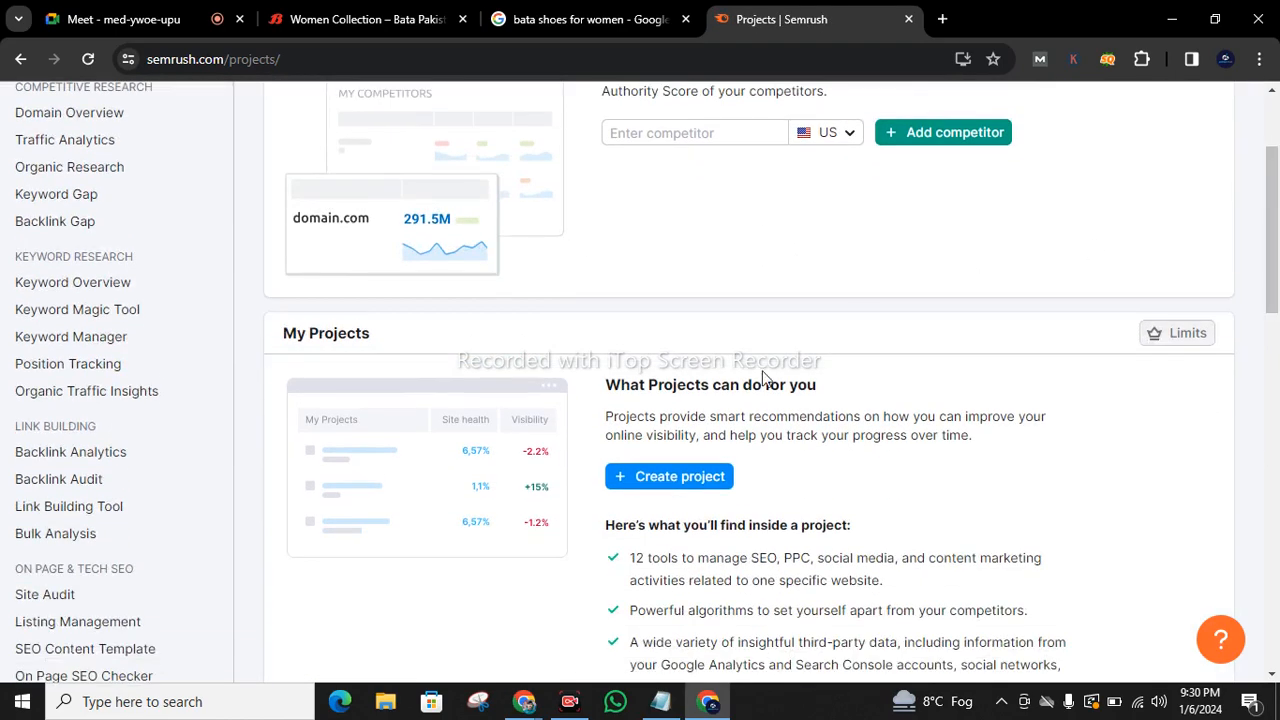
pyautogui.click(724, 484)
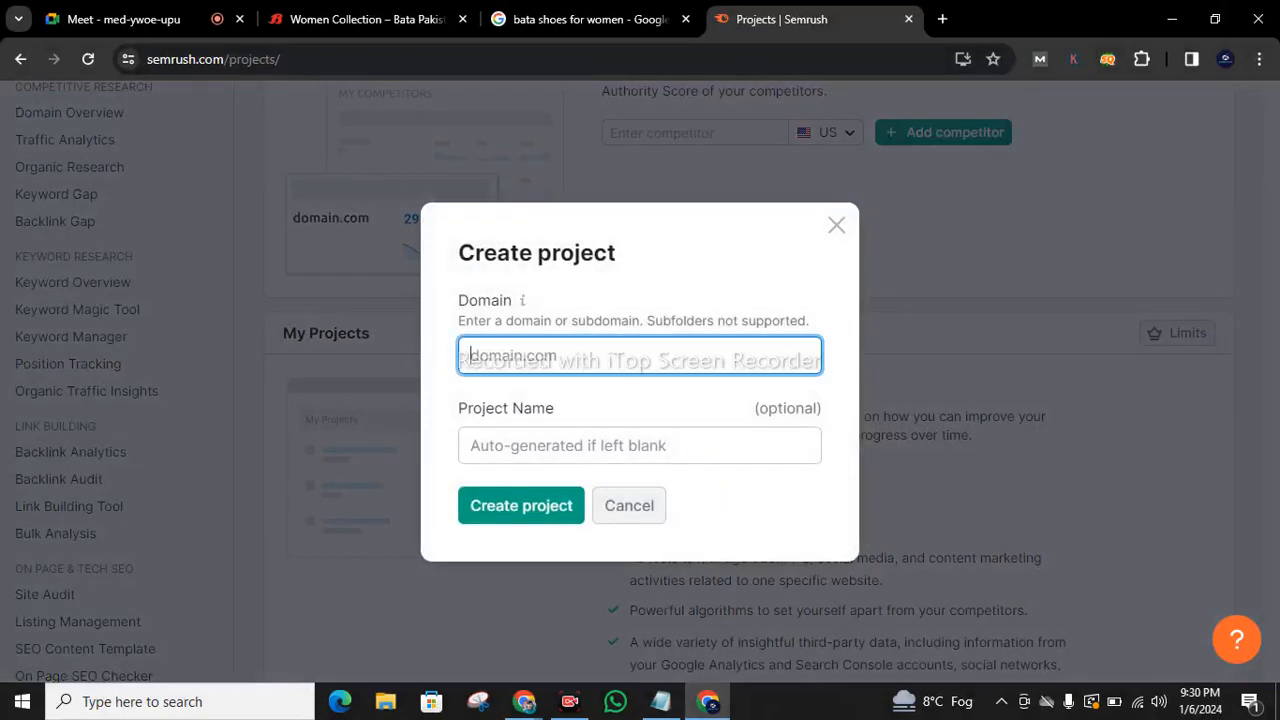
pyautogui.click(942, 18)
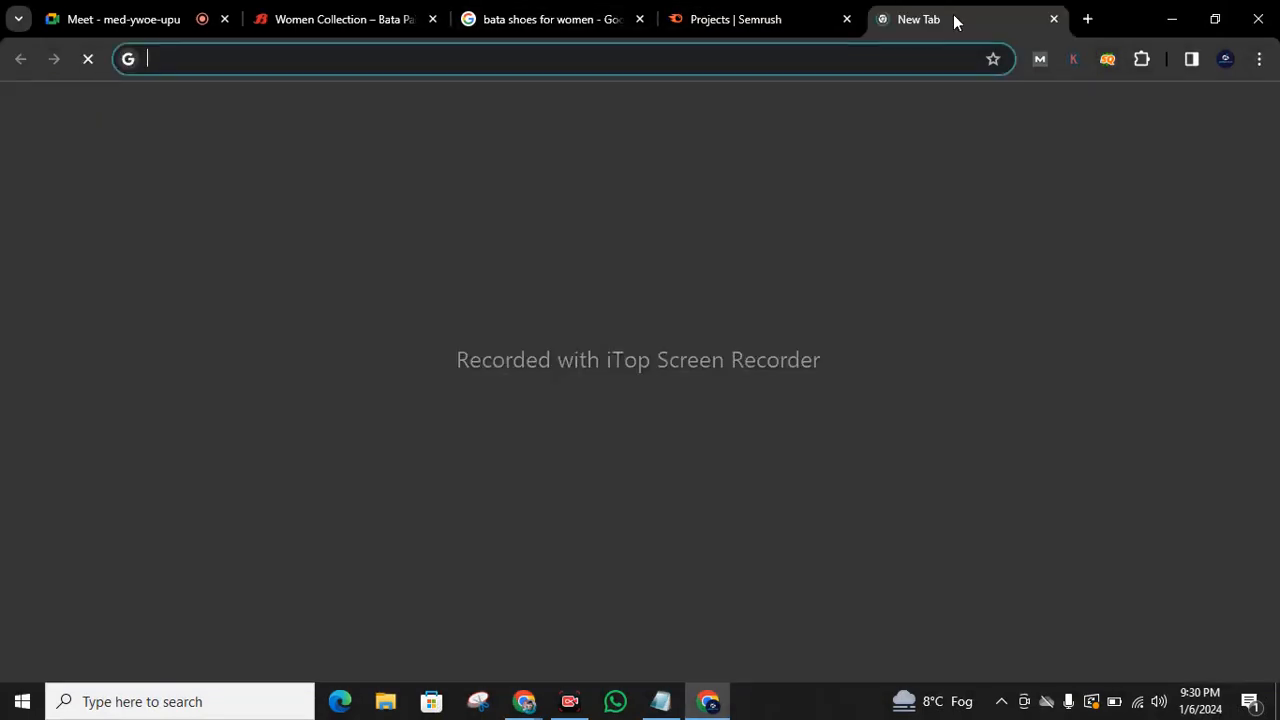
pyautogui.write('n')
pyautogui.press('Return')
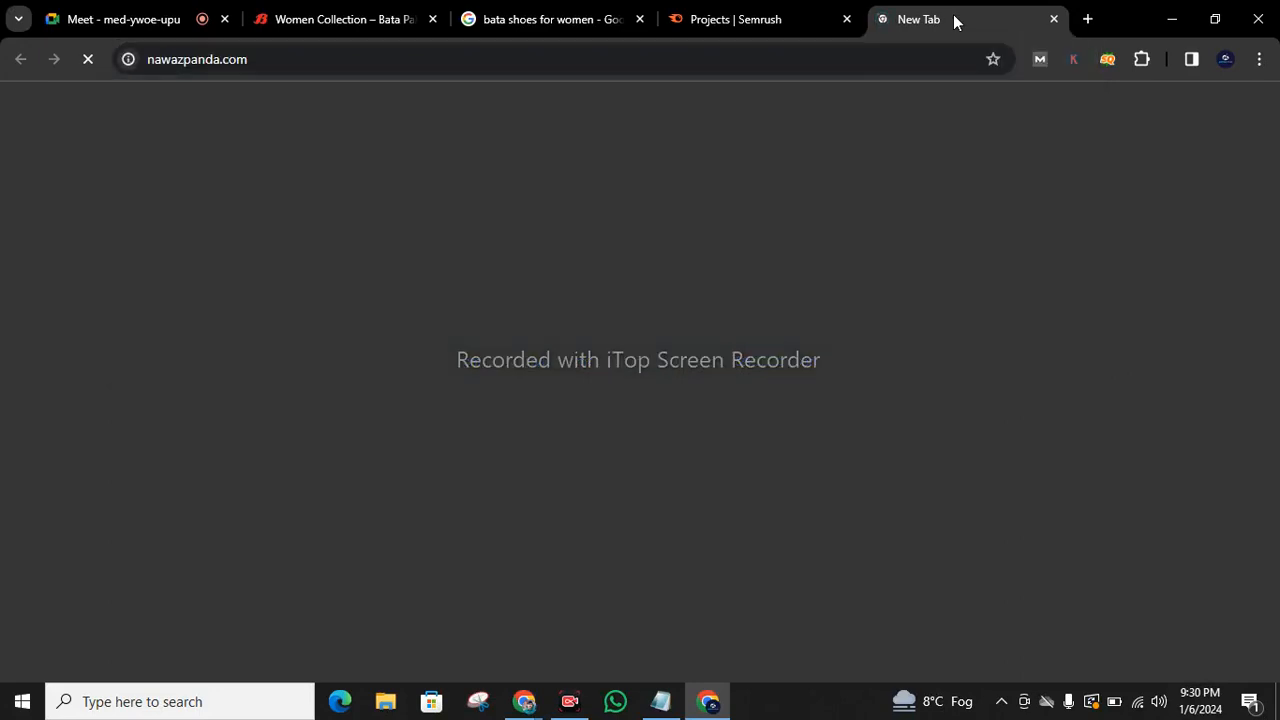
pyautogui.doubleClick(272, 59)
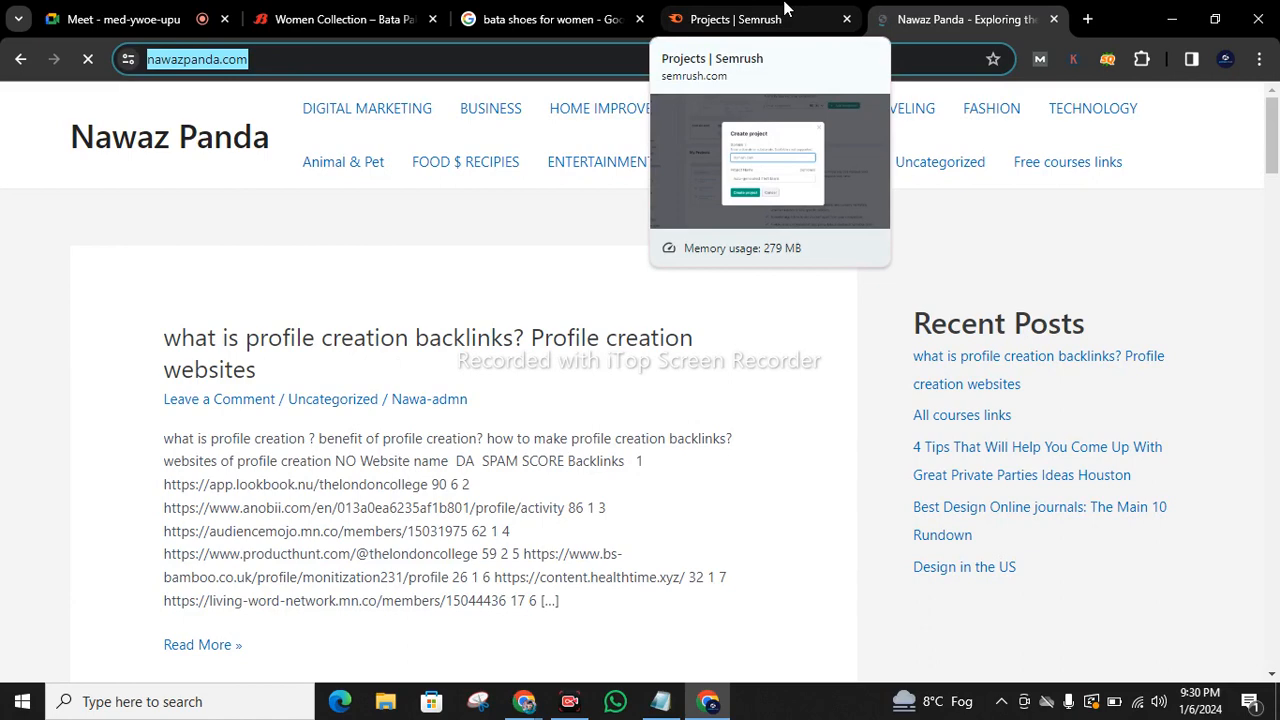
pyautogui.click(785, 10)
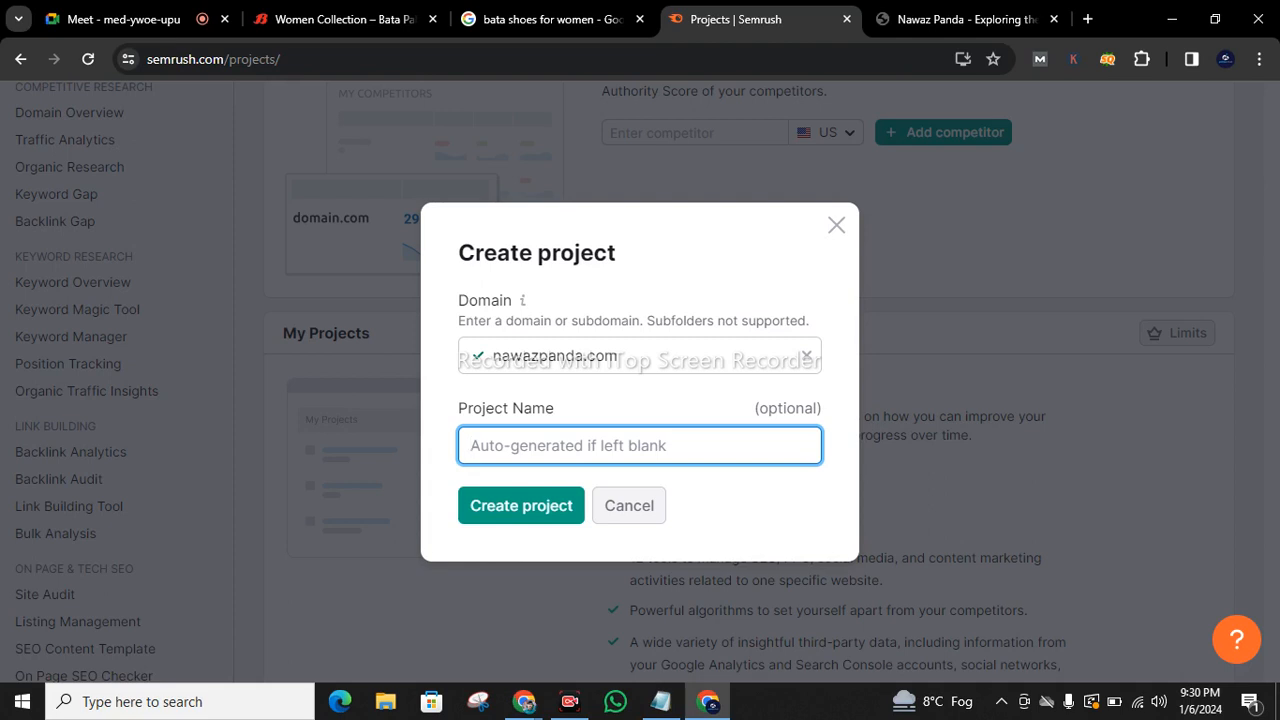
# - Name the project "np keyword" and create it
pyautogui.write('naea')
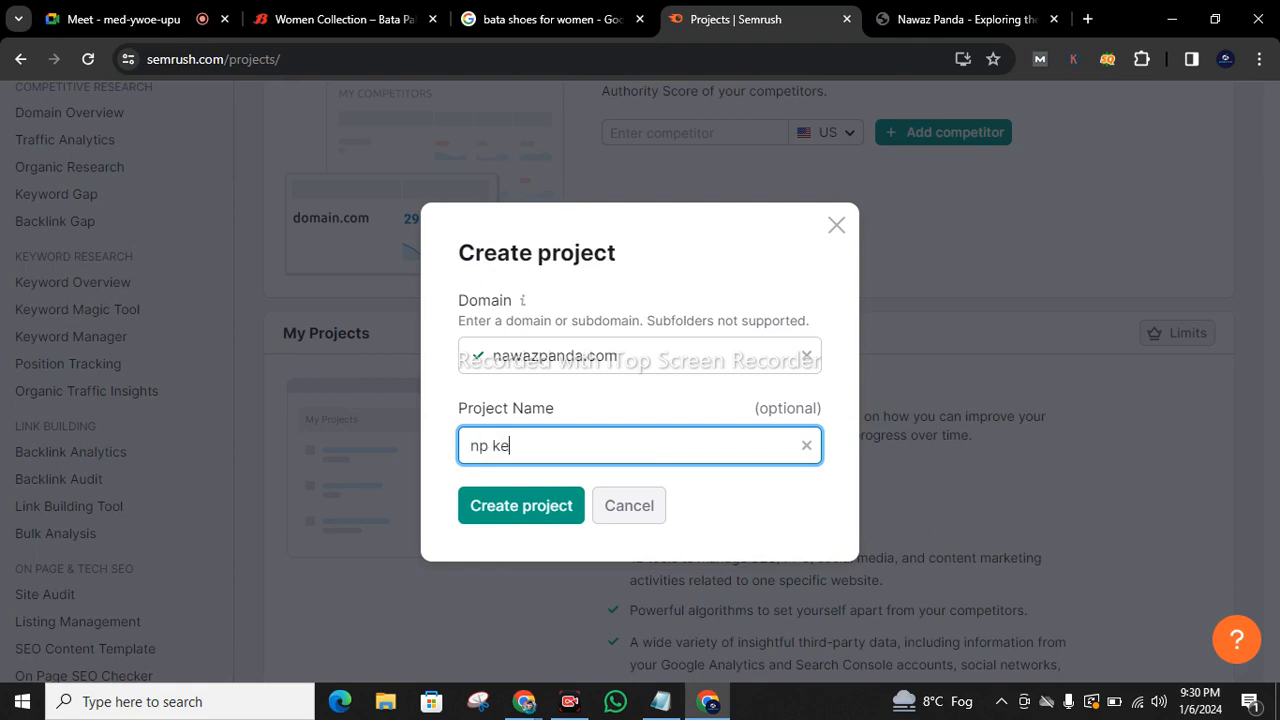
pyautogui.write('rd')
pyautogui.click(539, 503)
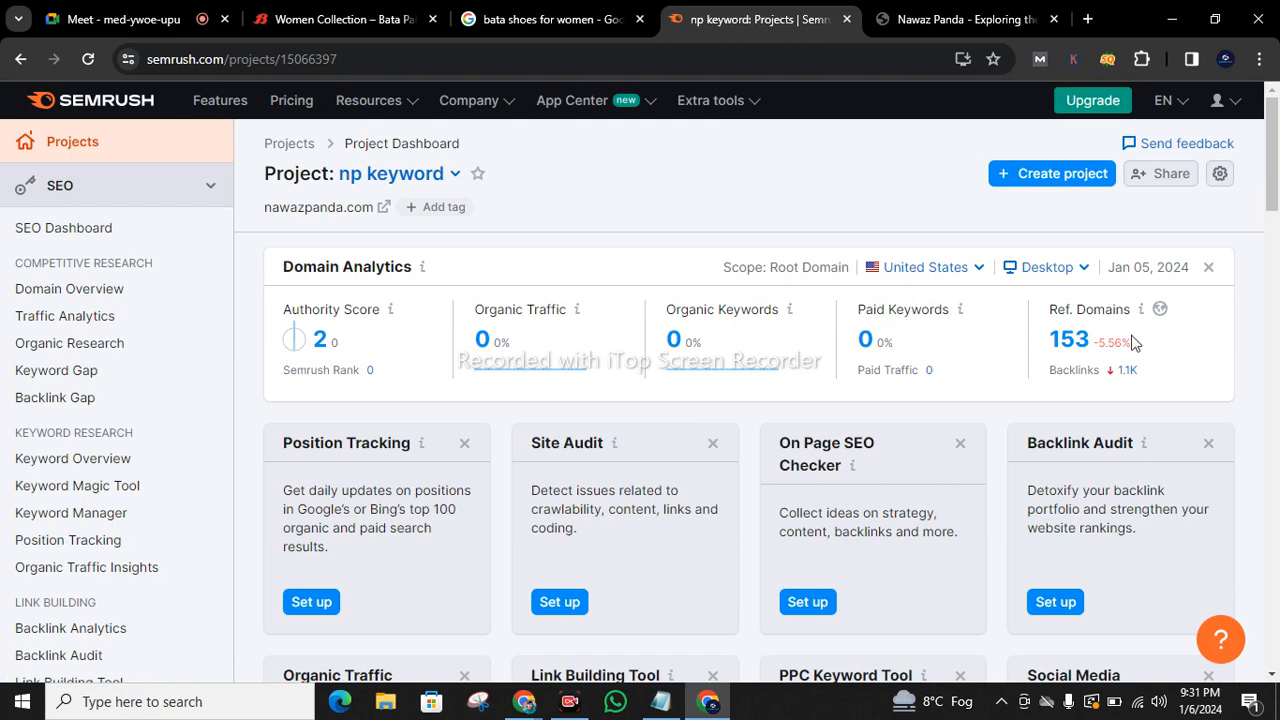
# - Examine the referring domains and backlinks figures in the project's Domain Analytics
pyautogui.moveTo(1095, 346)
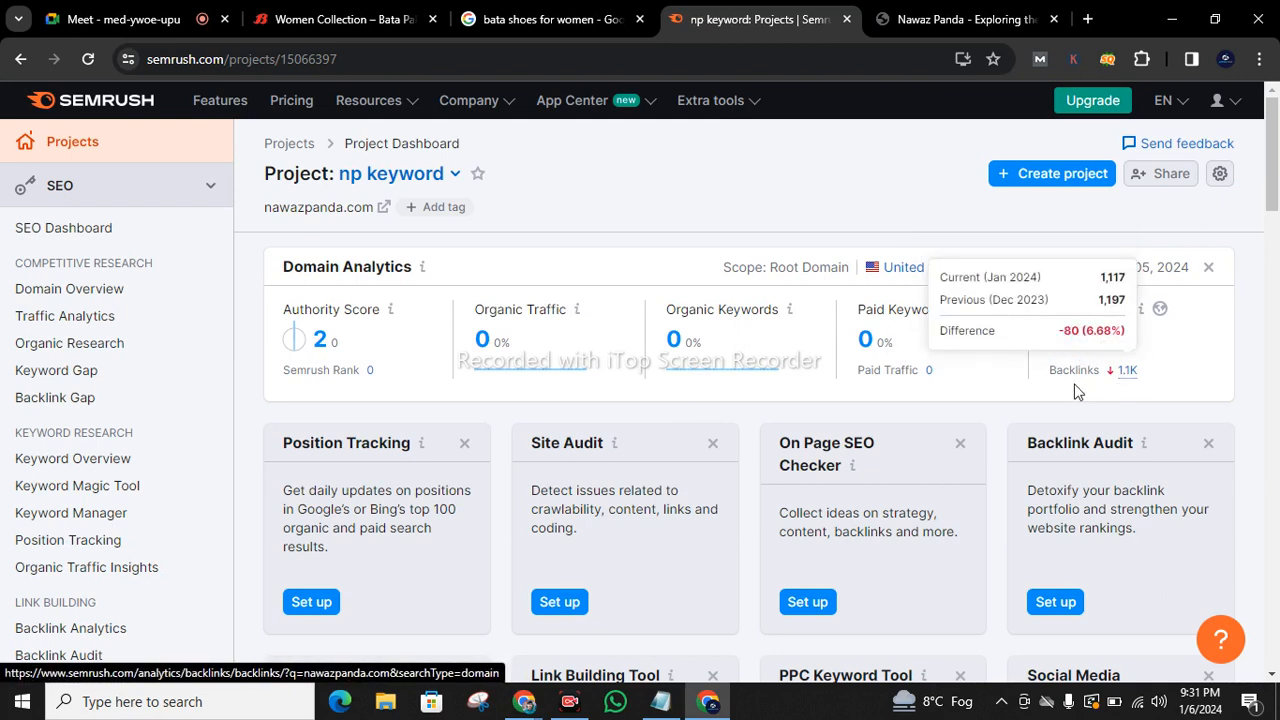
pyautogui.moveTo(1126, 372)
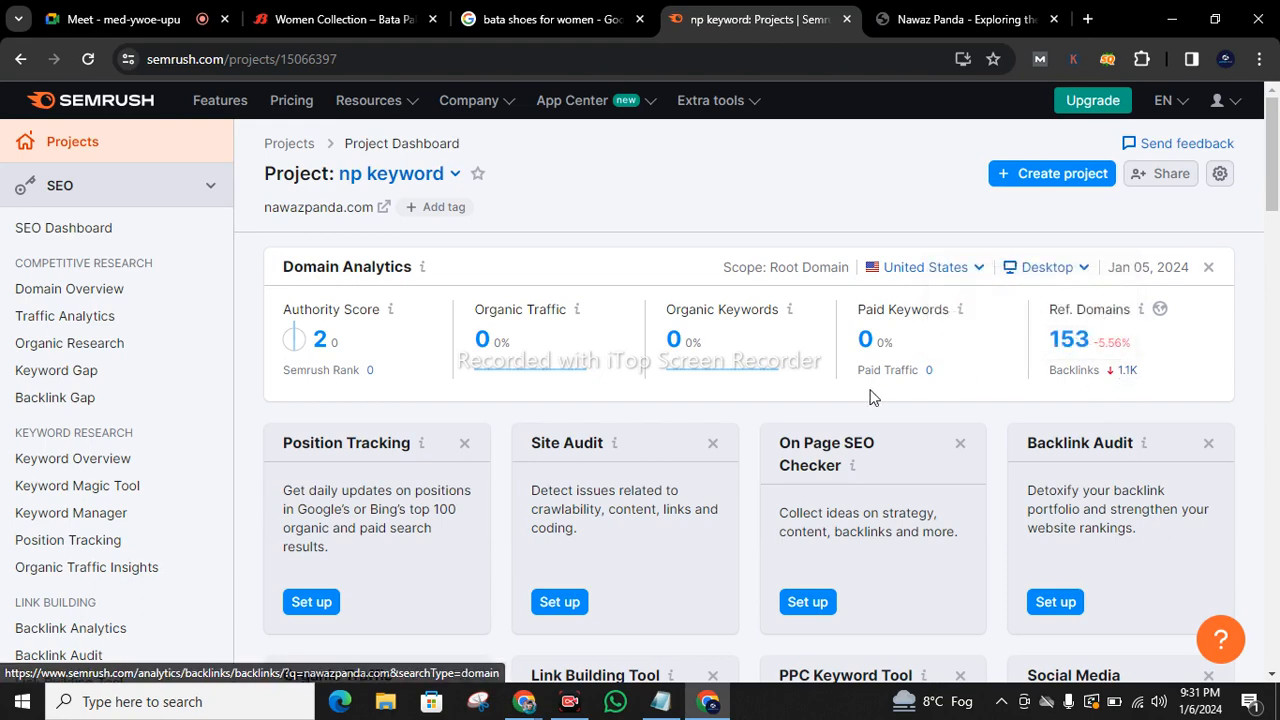
pyautogui.moveTo(1273, 192); pyautogui.dragTo(1264, 10)
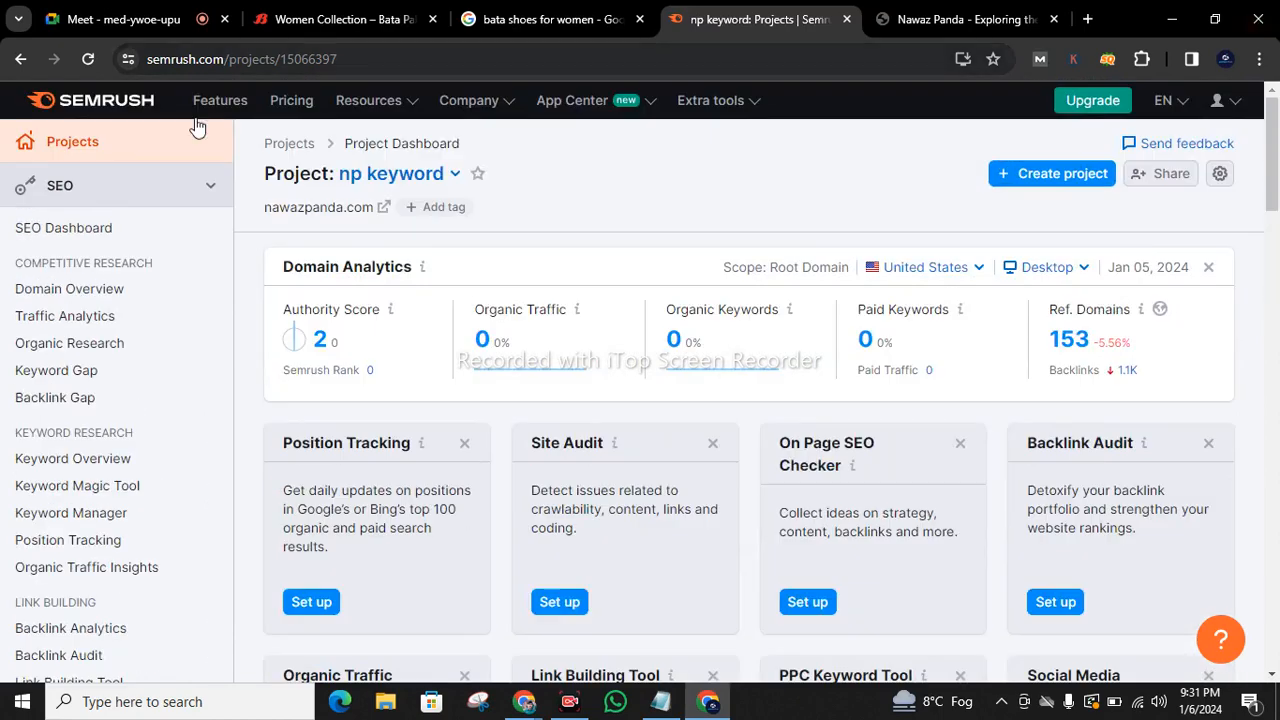
pyautogui.click(58, 243)
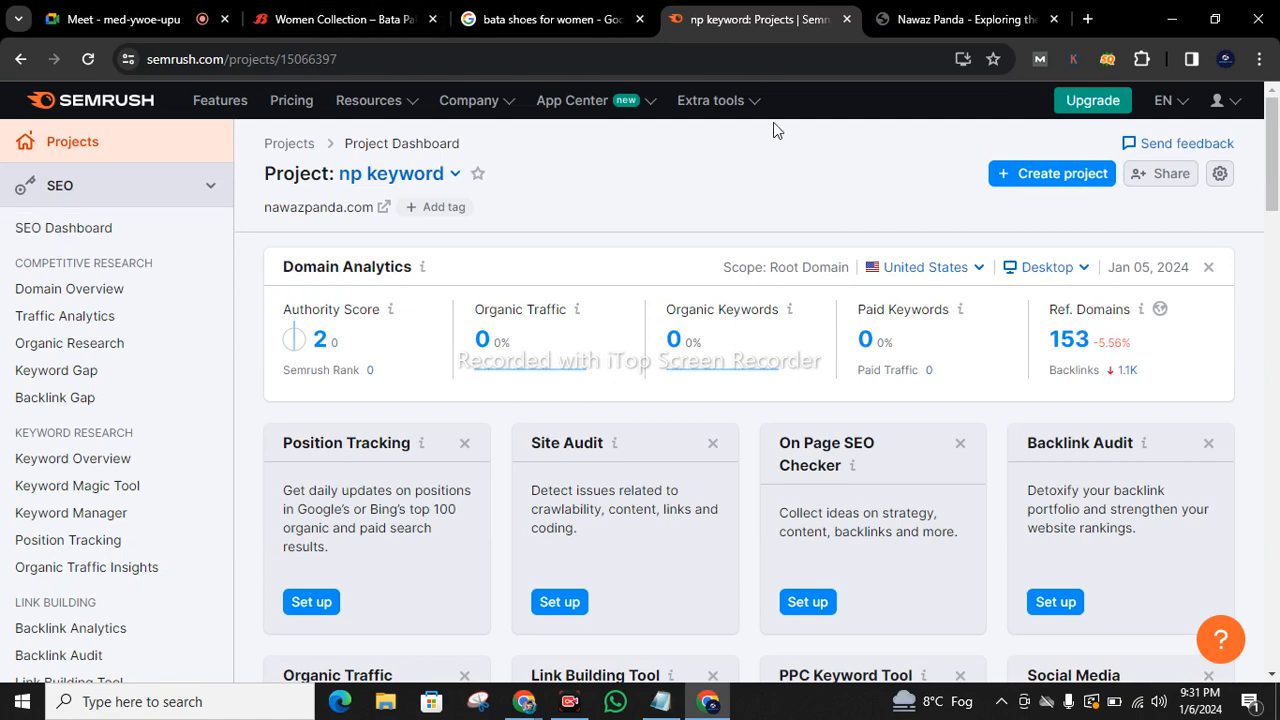
pyautogui.click(980, 10)
pyautogui.click(755, 10)
pyautogui.click(300, 12)
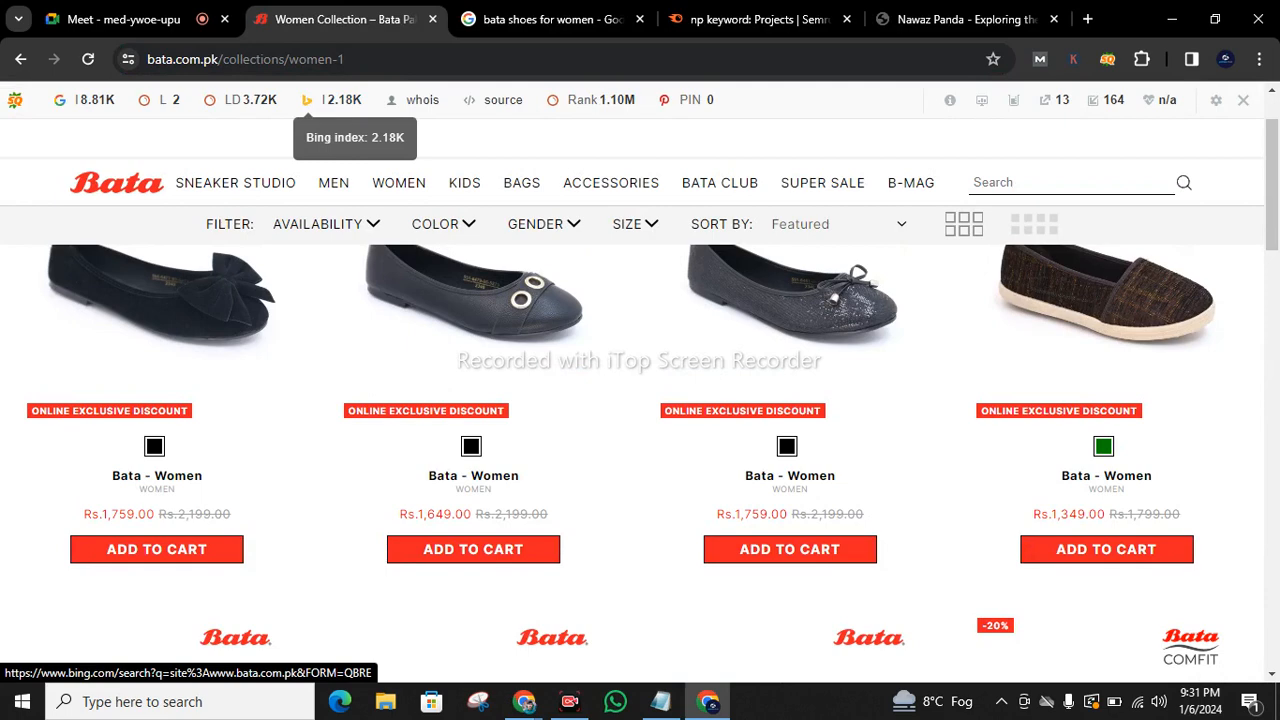
pyautogui.click(199, 60)
pyautogui.click(265, 59)
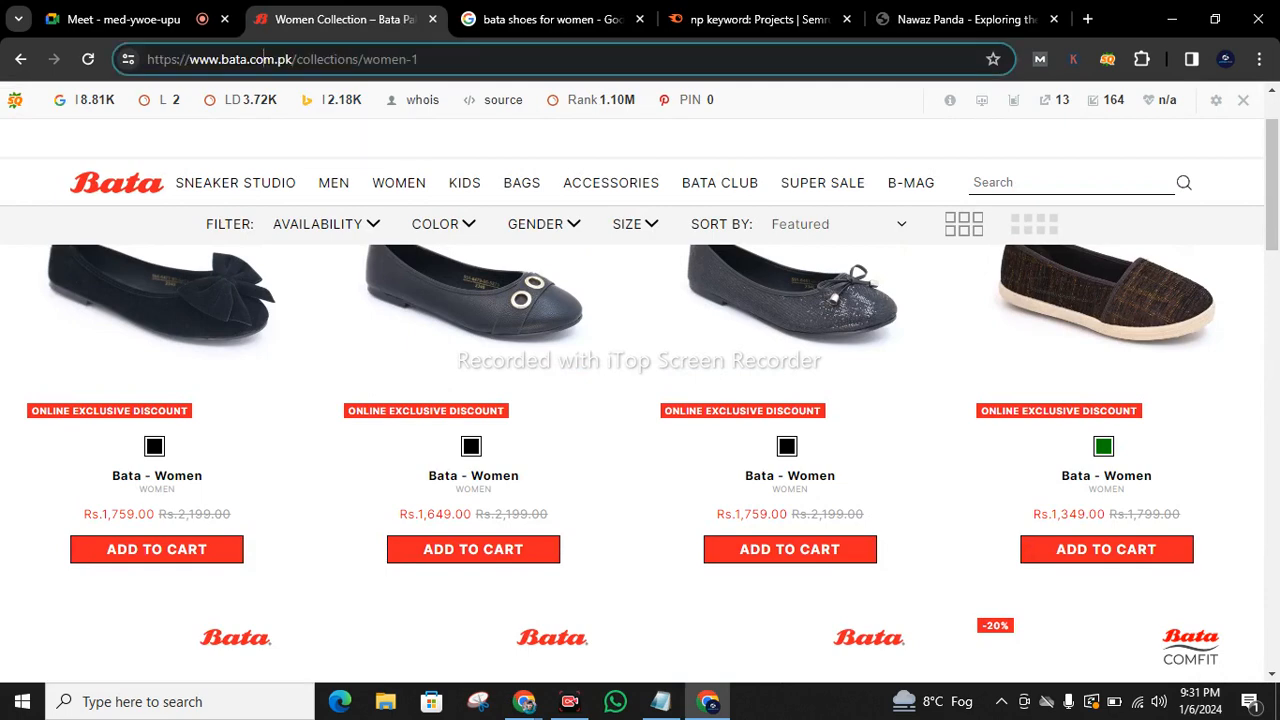
pyautogui.moveTo(293, 59); pyautogui.dragTo(100, 60)
pyautogui.hotkey('ctrl', 'c')
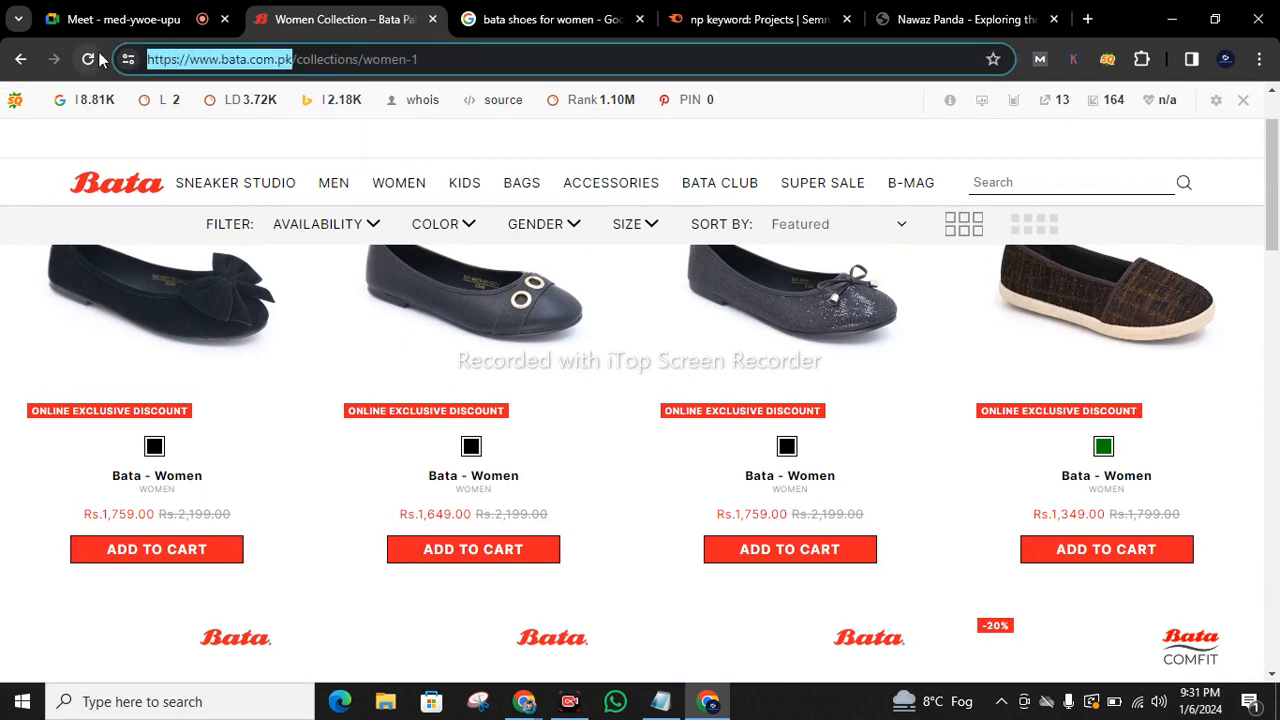
# - Return to Semrush, open the list of projects, view the np keyword project from it and go back to the list
pyautogui.click(710, 19)
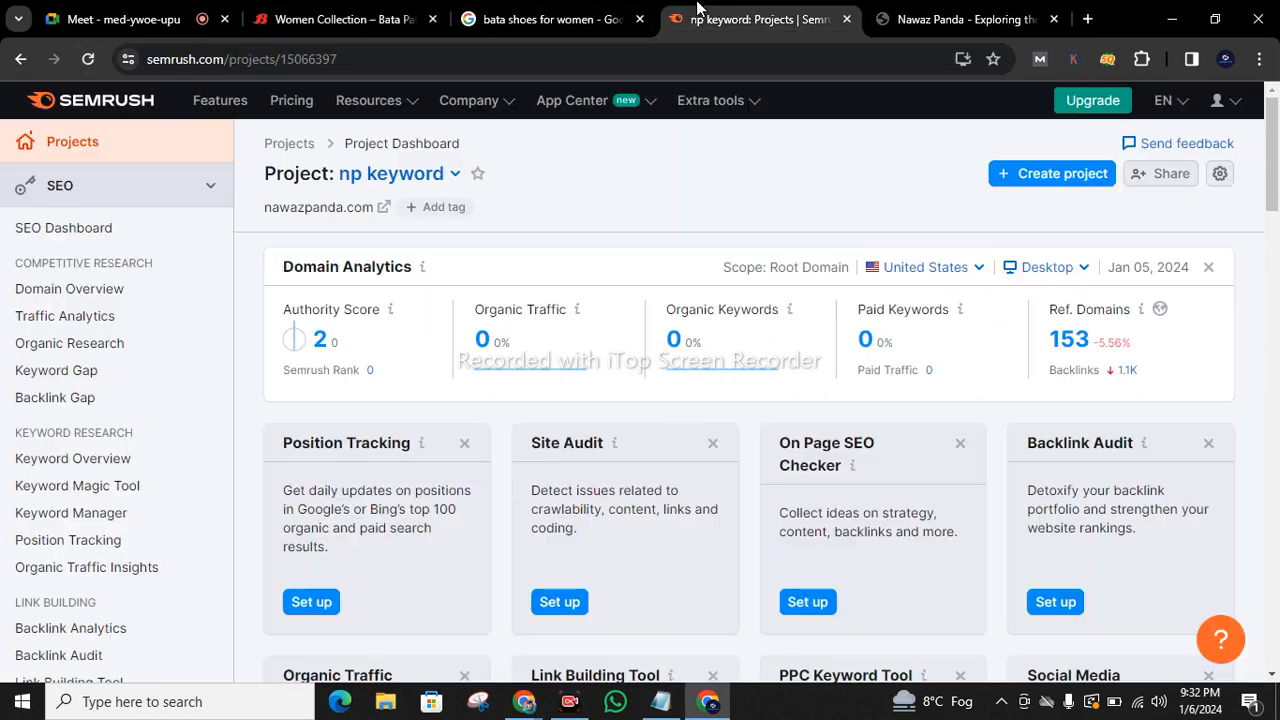
pyautogui.click(151, 158)
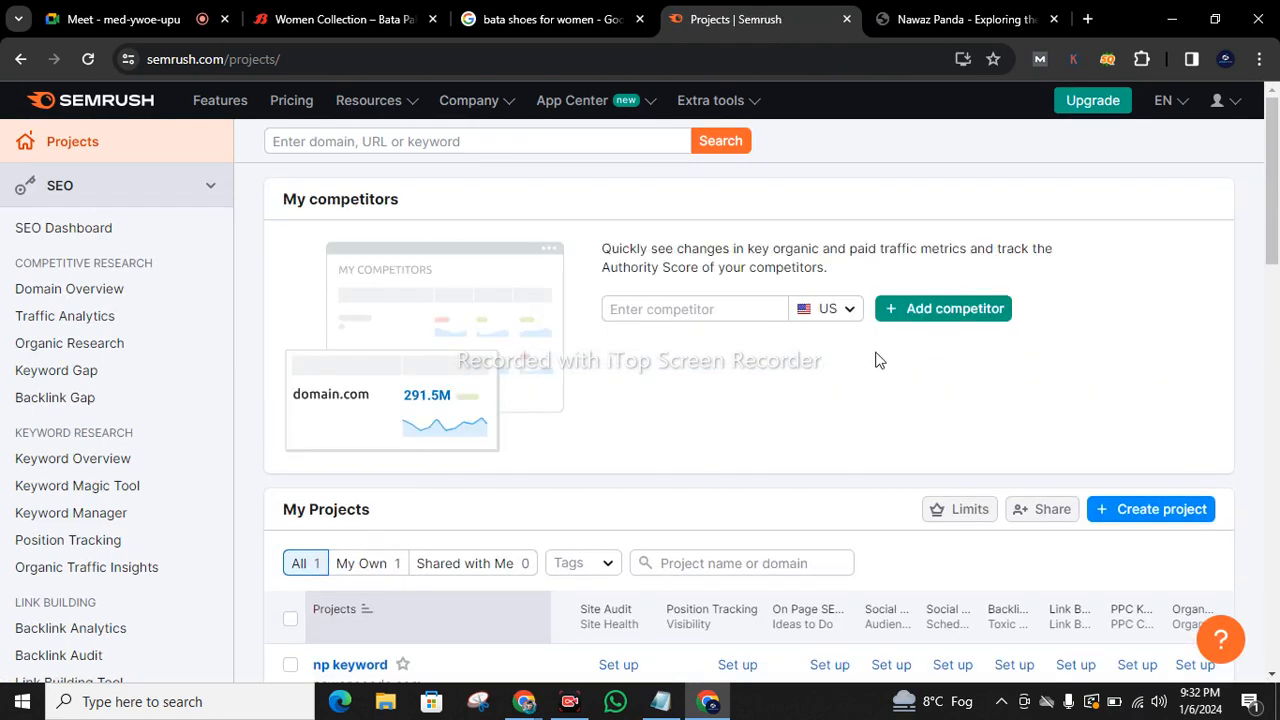
pyautogui.moveTo(1275, 225)
pyautogui.mouseDown()
pyautogui.moveTo(1276, 331)
pyautogui.moveTo(1276, 242)
pyautogui.mouseUp()
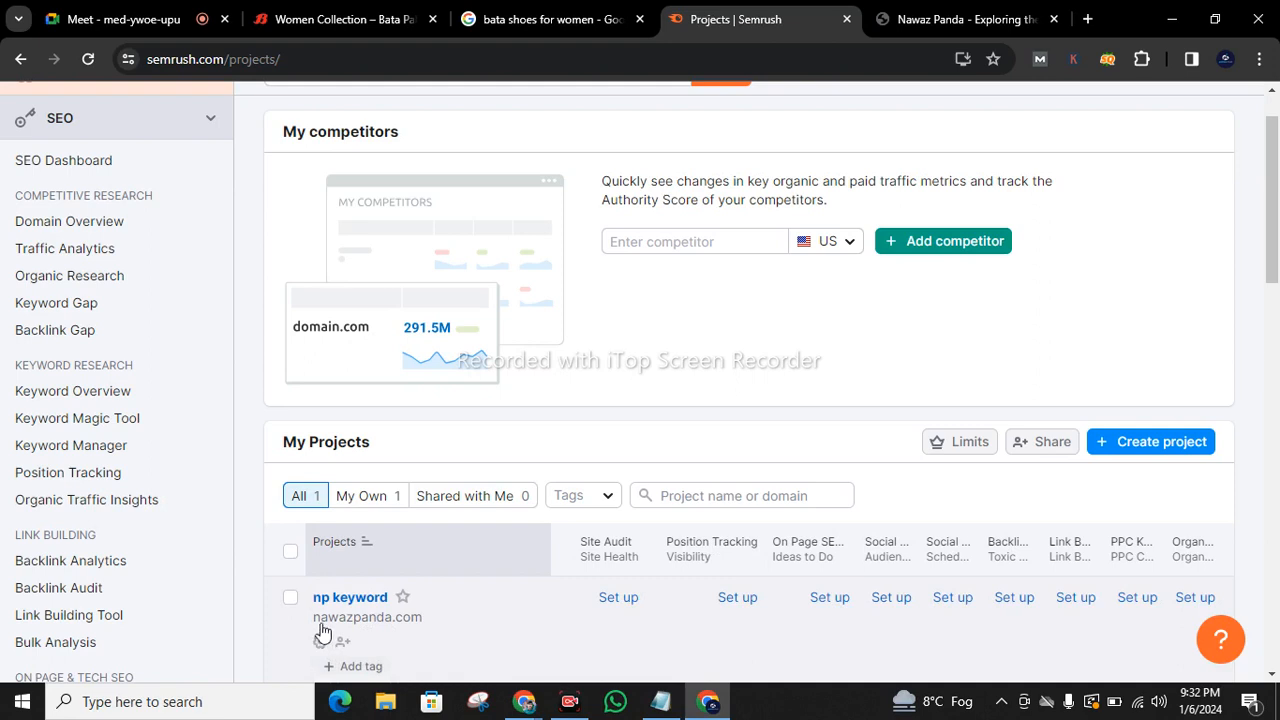
pyautogui.click(344, 600)
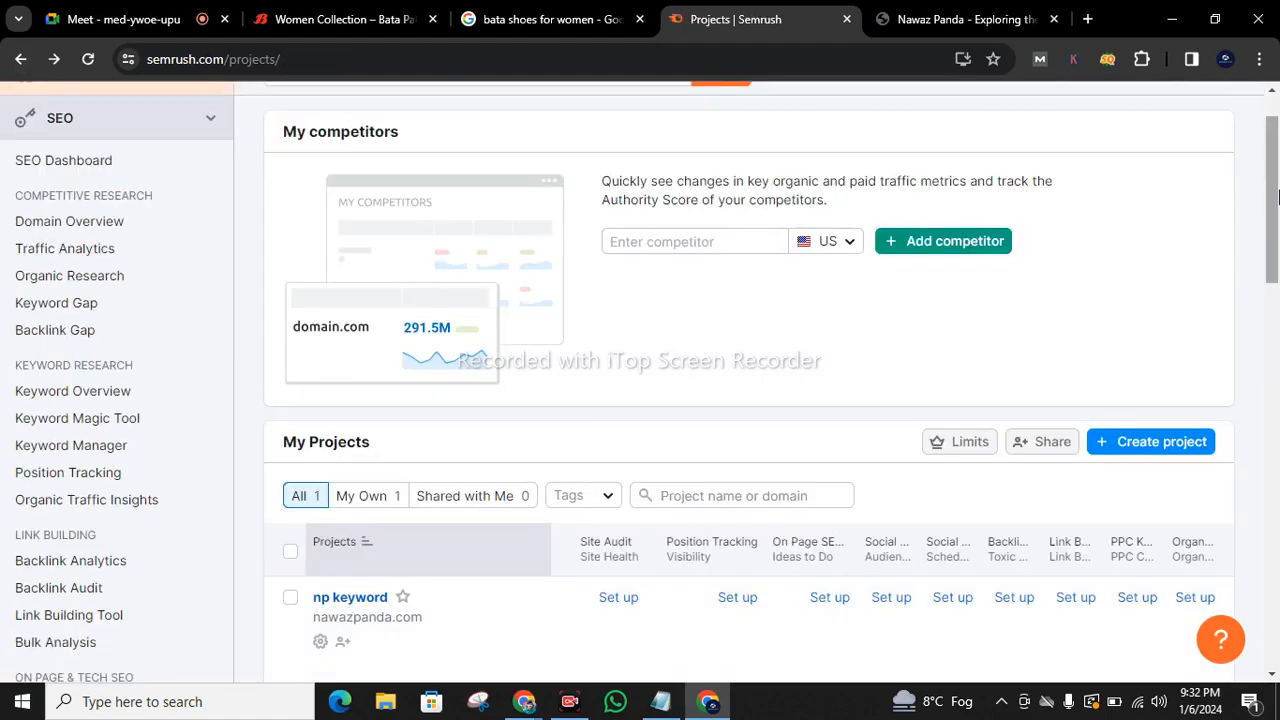
pyautogui.moveTo(1276, 170); pyautogui.dragTo(1276, 200)
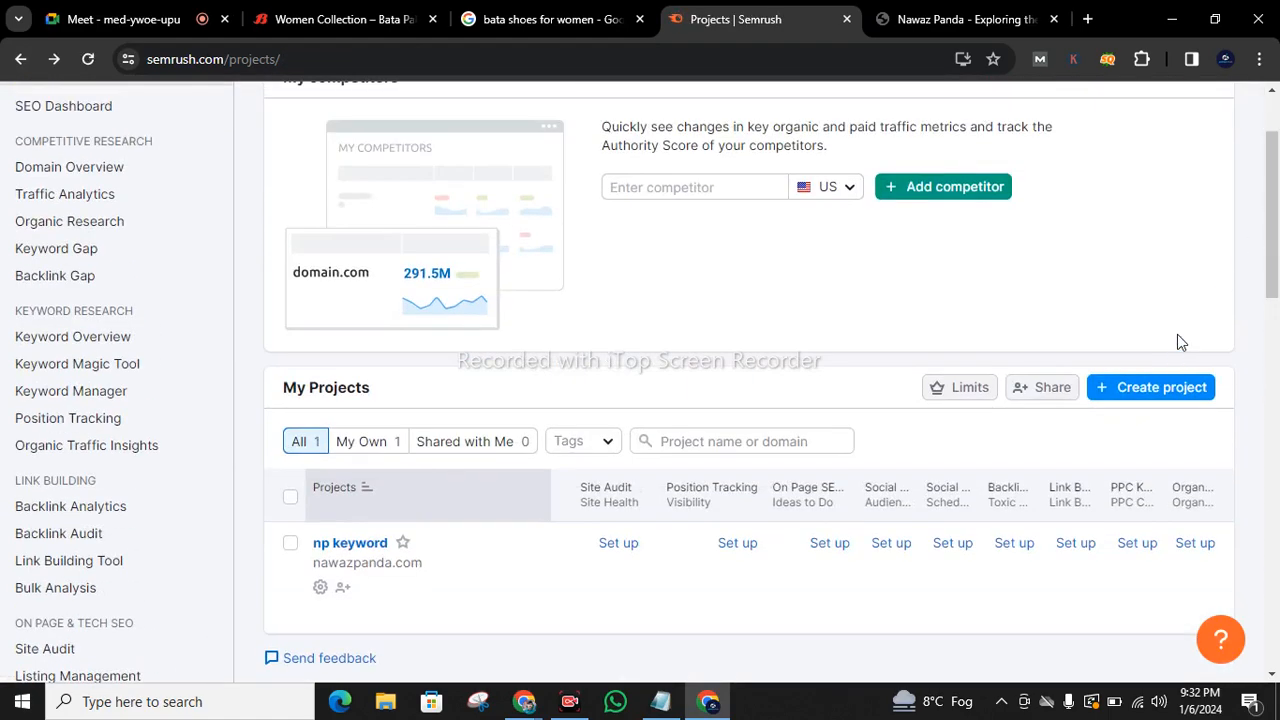
# - Try to create another project, and open and dismiss the sharing options of the np keyword project
pyautogui.click(1155, 390)
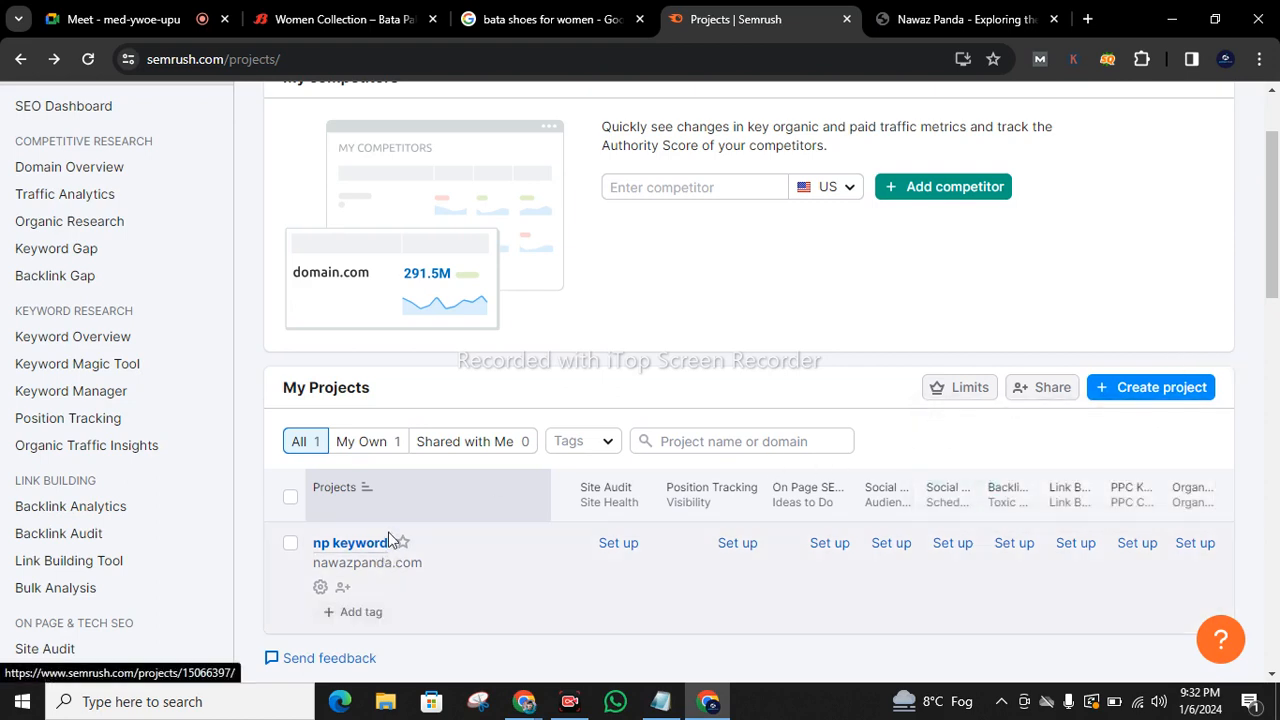
pyautogui.click(344, 592)
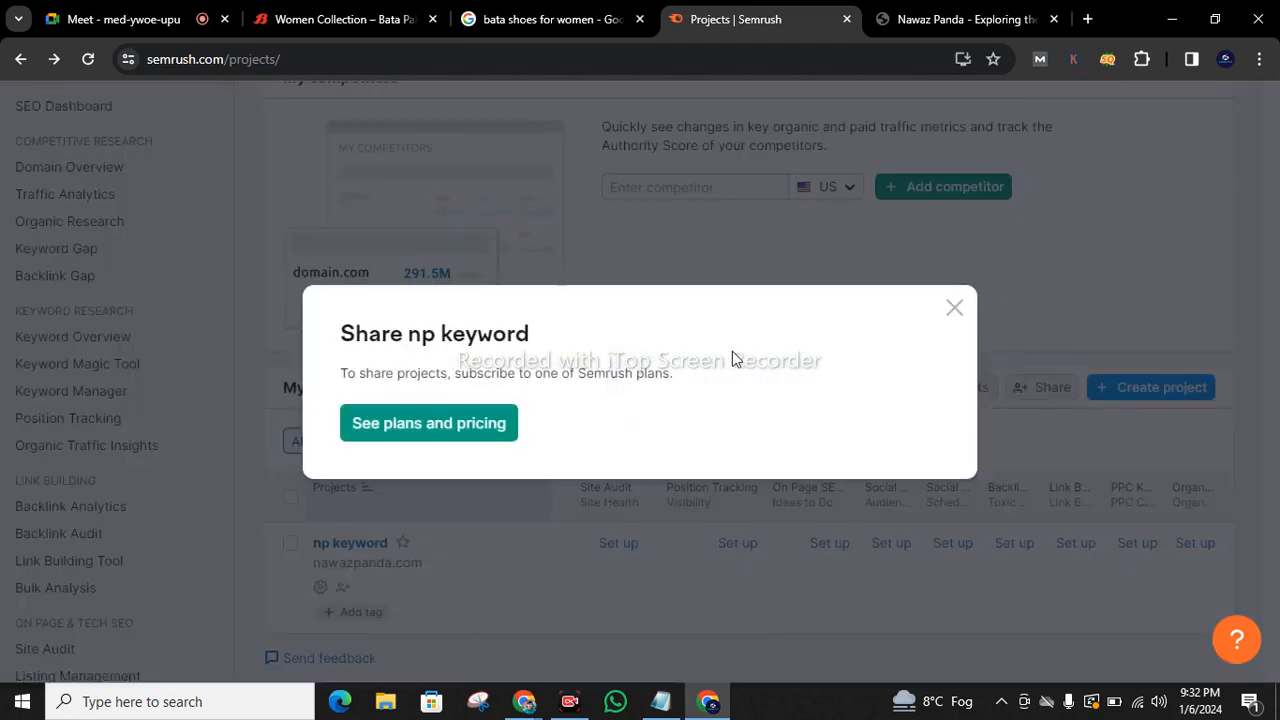
pyautogui.click(955, 307)
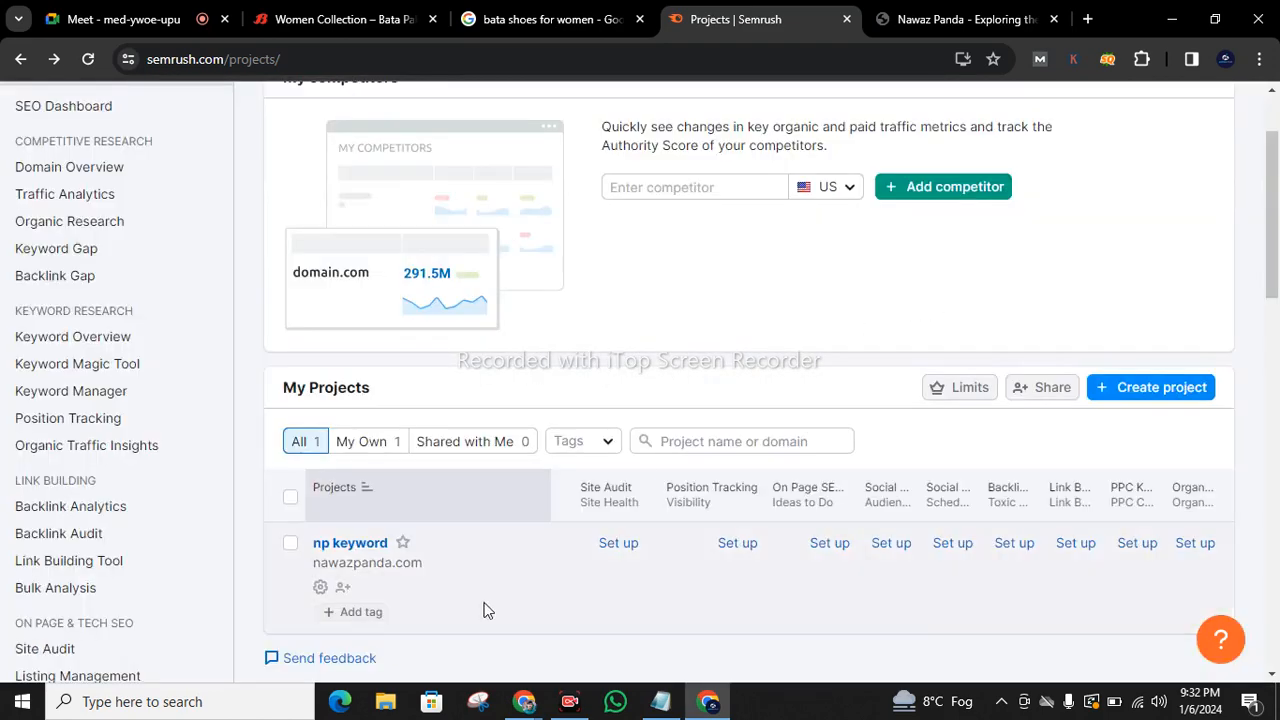
# - Delete the np keyword project, entering the displayed confirmation code to confirm the deletion
pyautogui.click(321, 588)
pyautogui.click(336, 628)
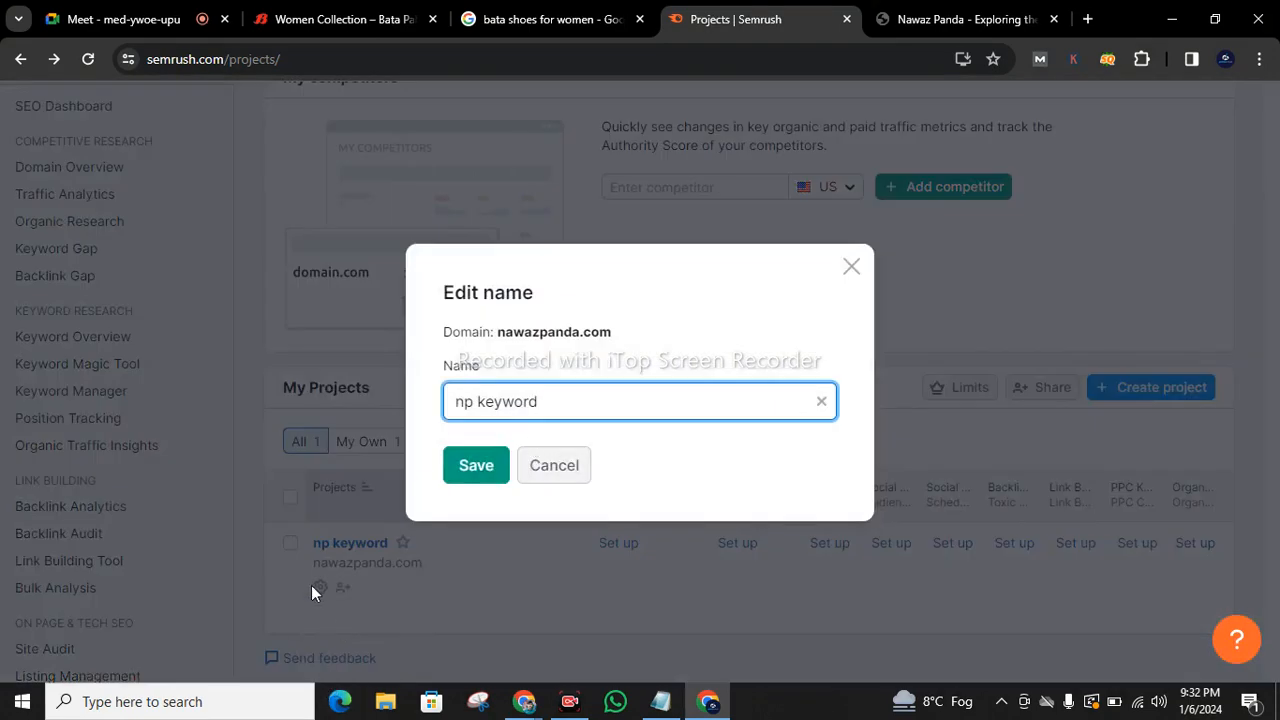
pyautogui.click(312, 586)
pyautogui.click(320, 587)
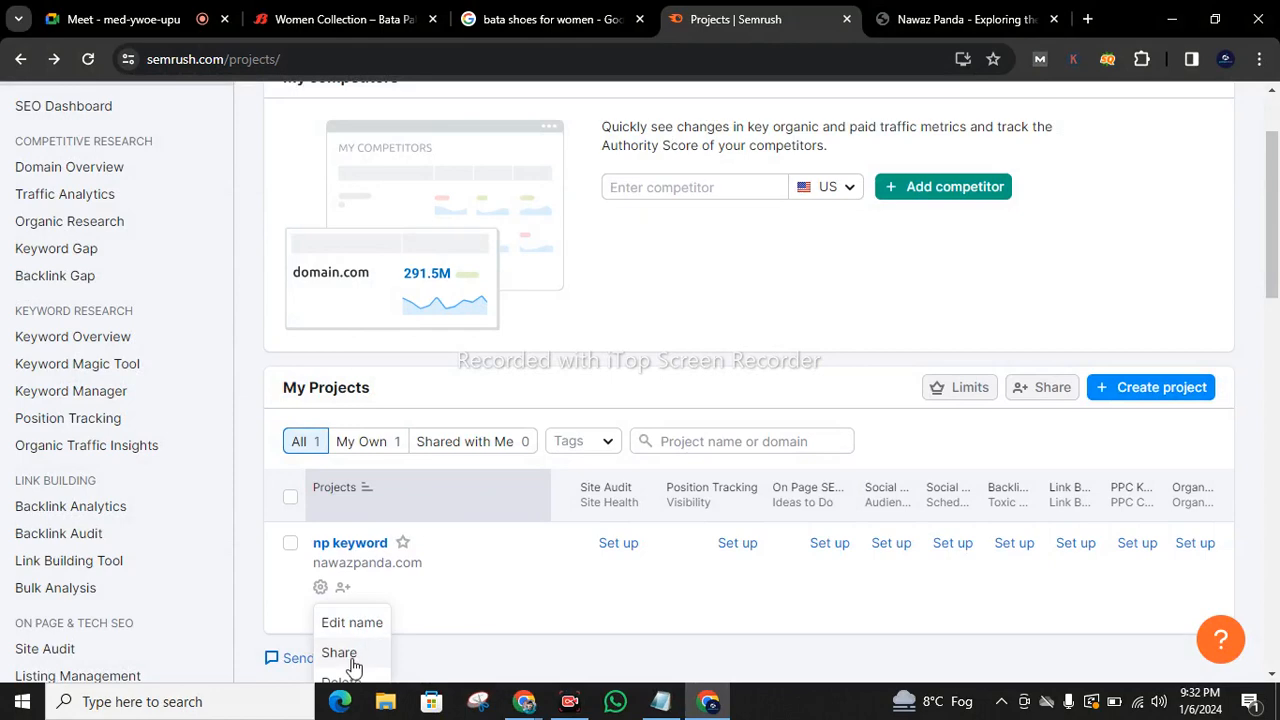
pyautogui.click(340, 681)
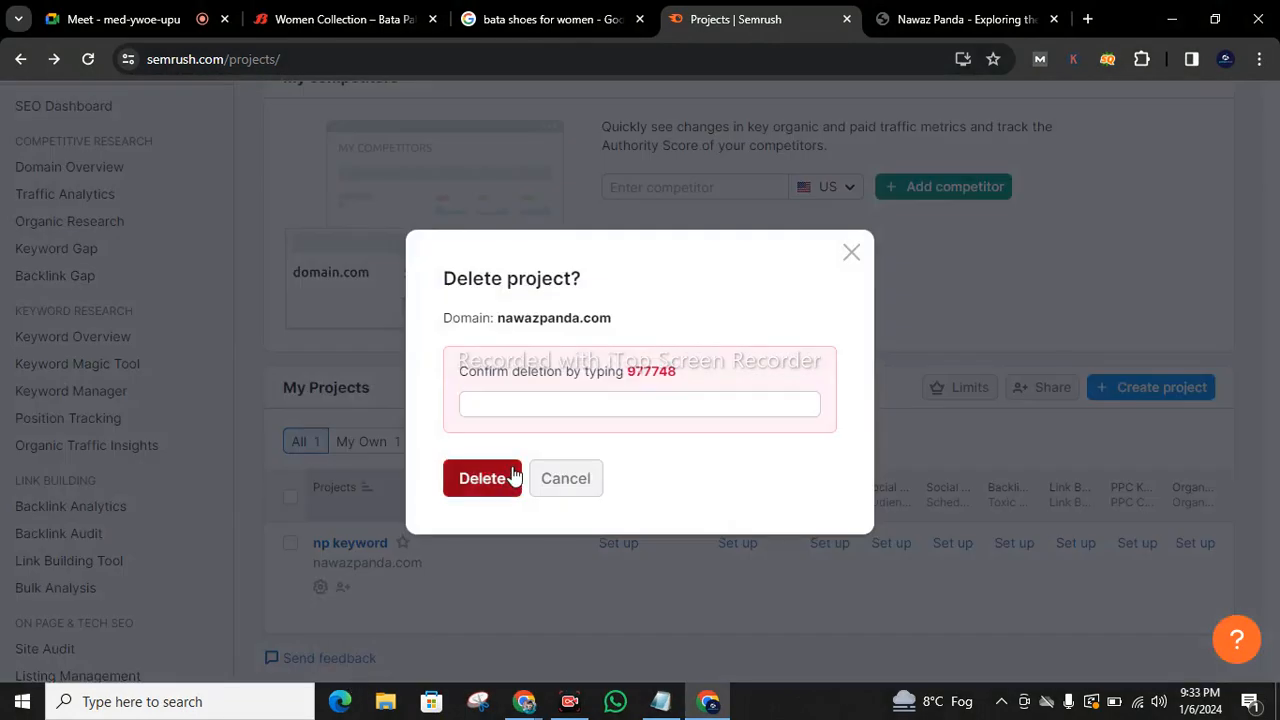
pyautogui.click(514, 475)
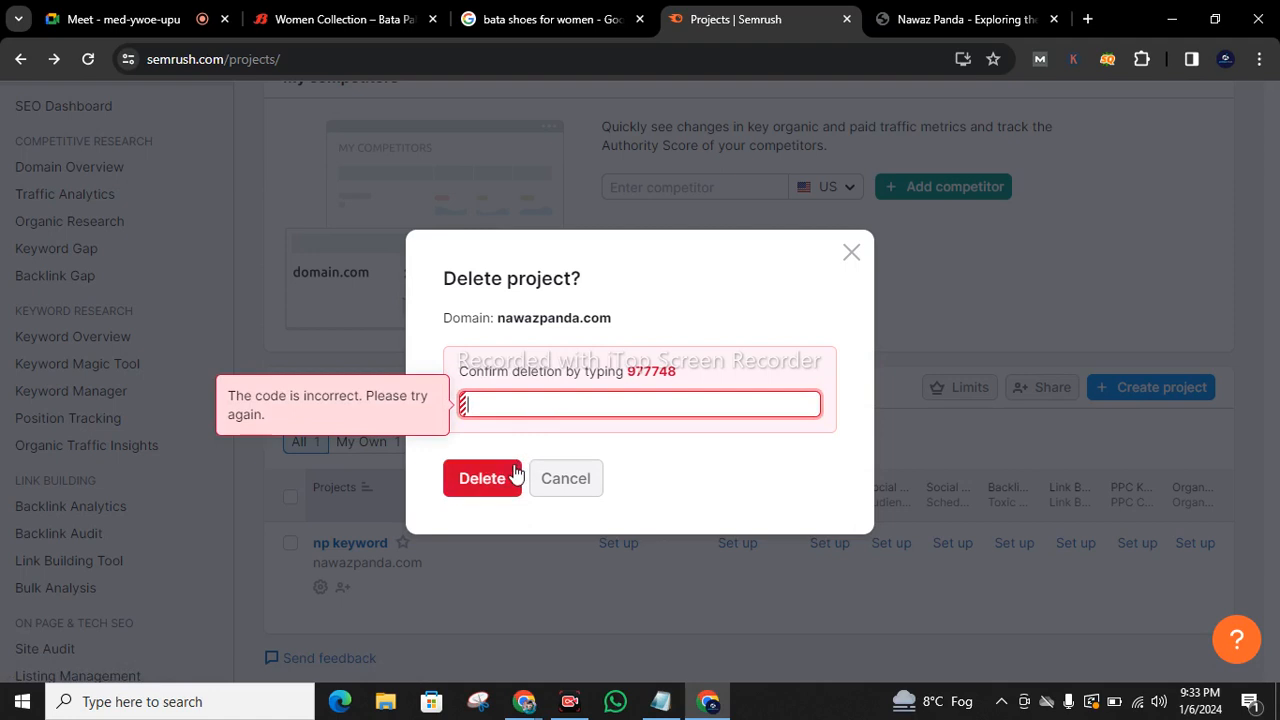
pyautogui.write('977748')
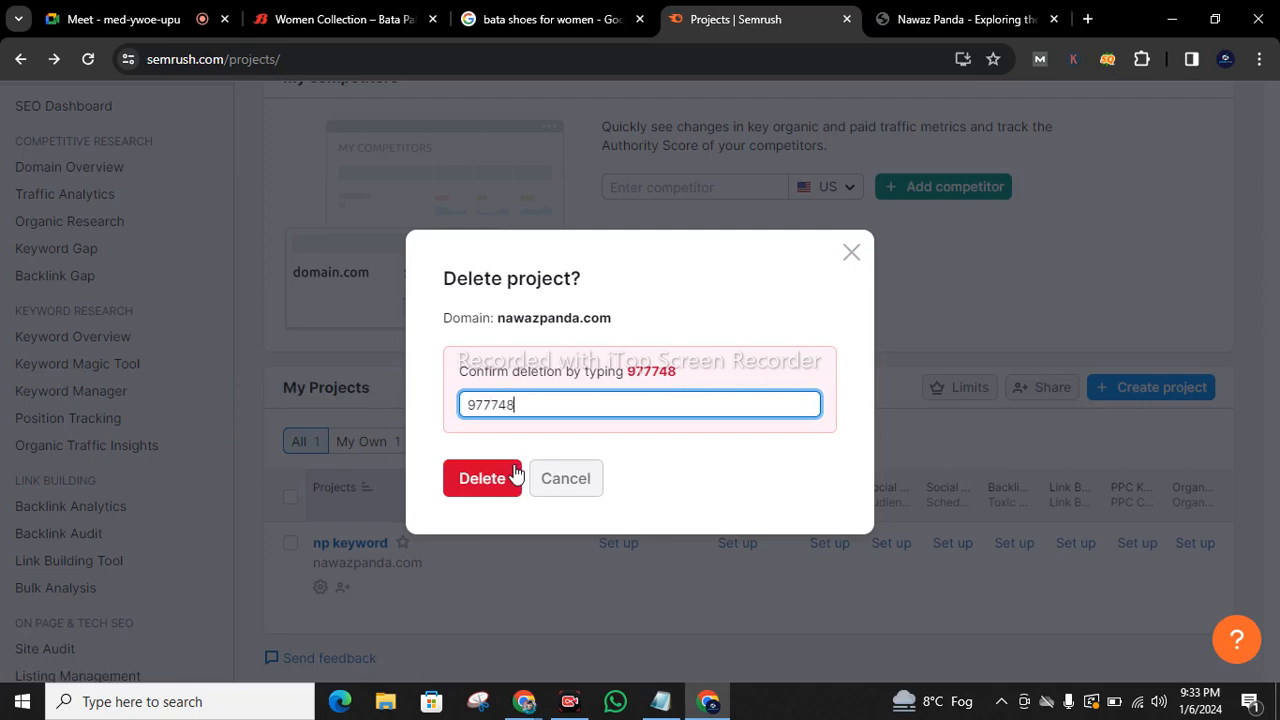
pyautogui.click(516, 474)
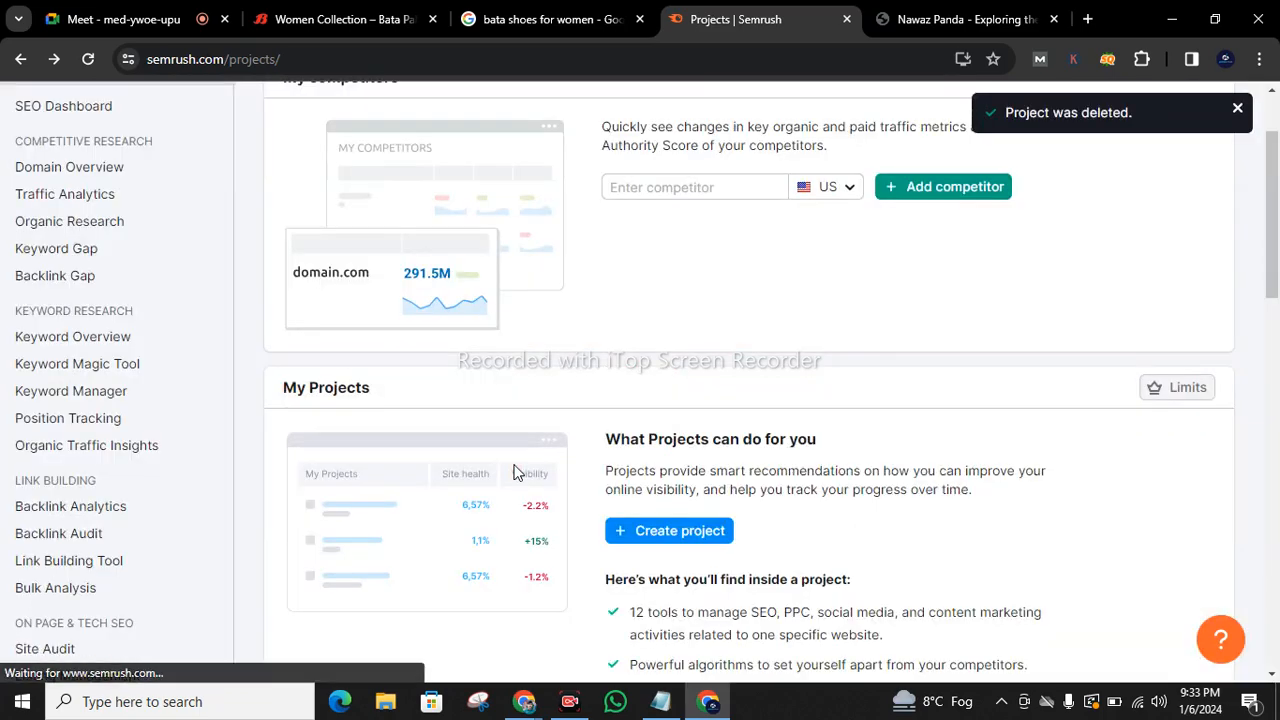
pyautogui.click(694, 545)
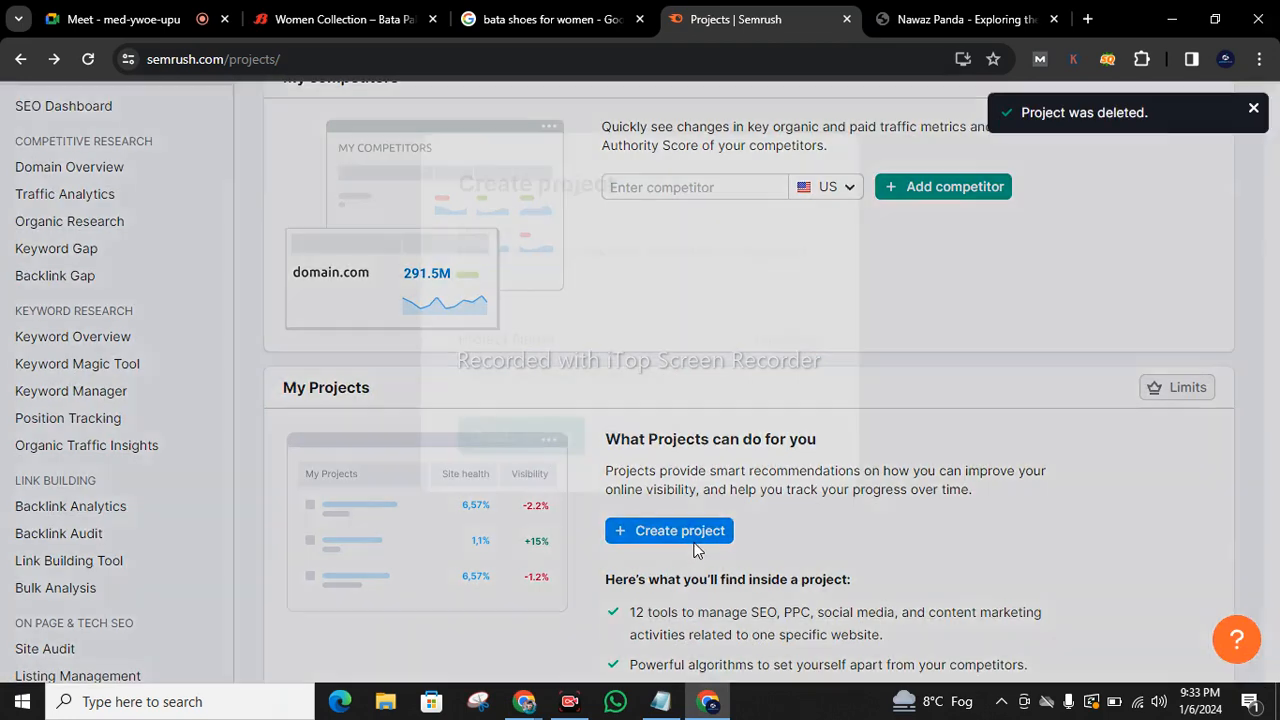
pyautogui.hotkey('ctrl', 'v')
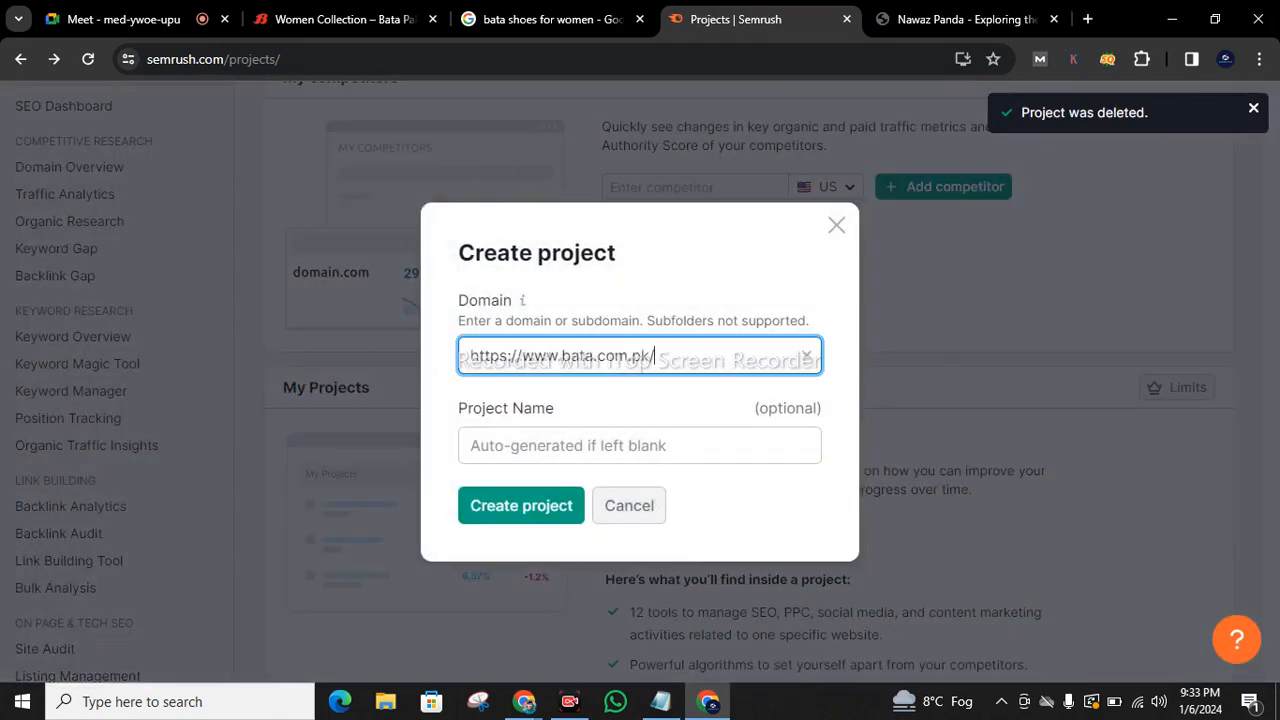
pyautogui.click(604, 443)
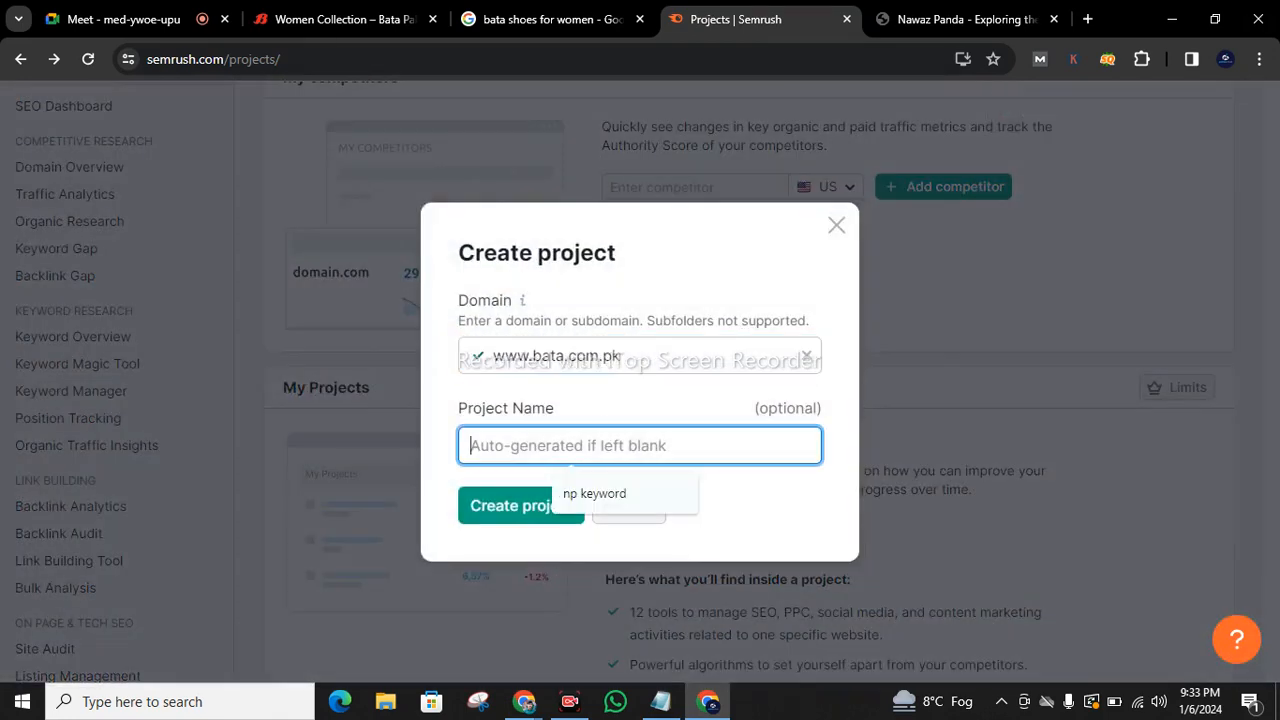
pyautogui.write('b')
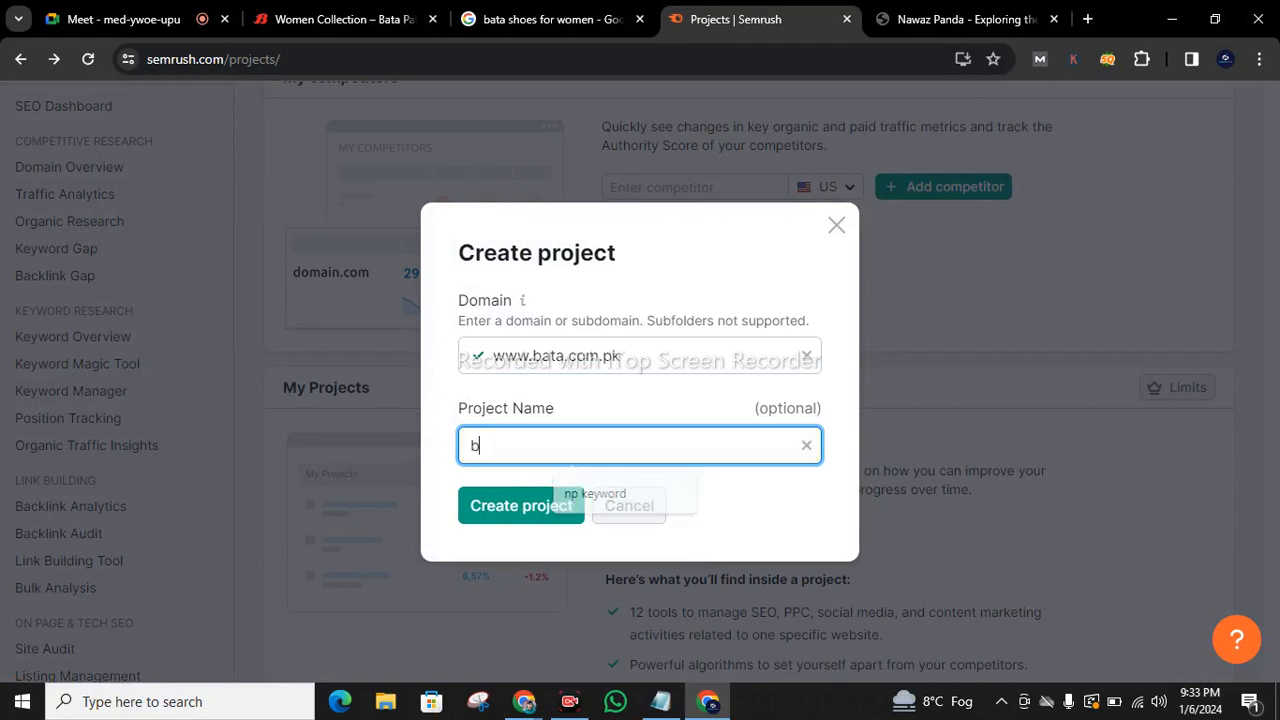
pyautogui.write('aata')
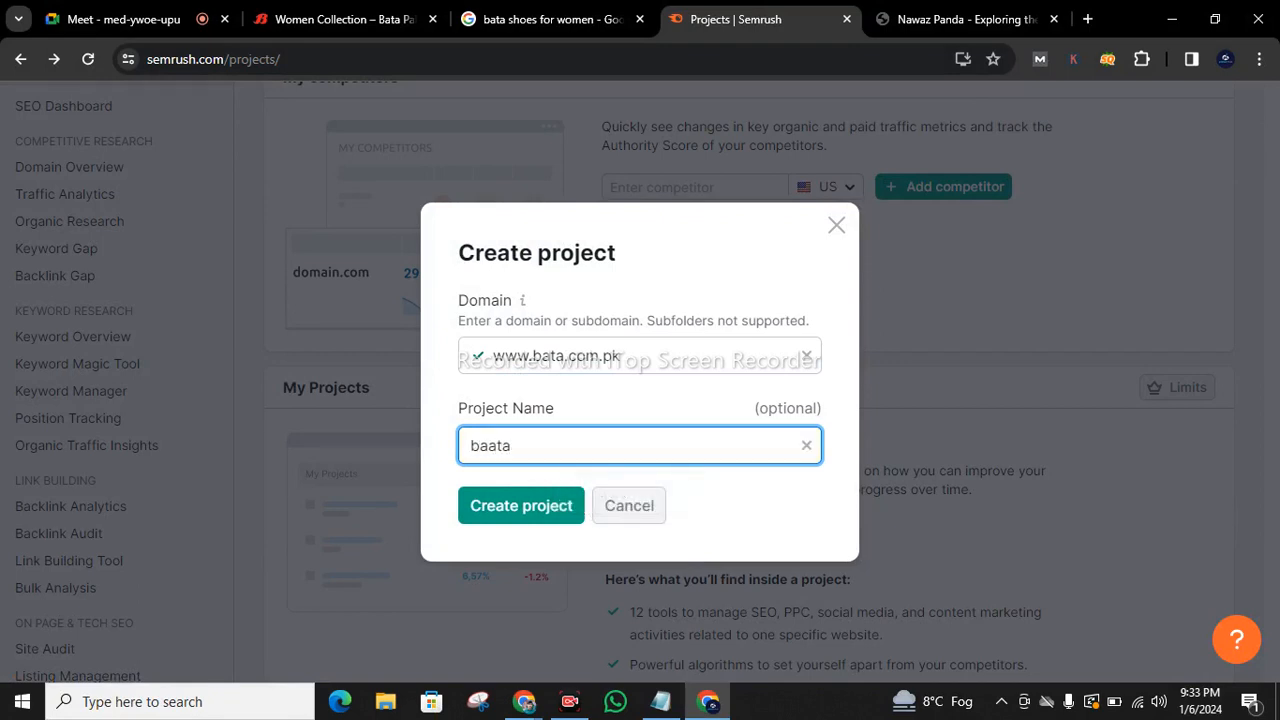
pyautogui.click(552, 505)
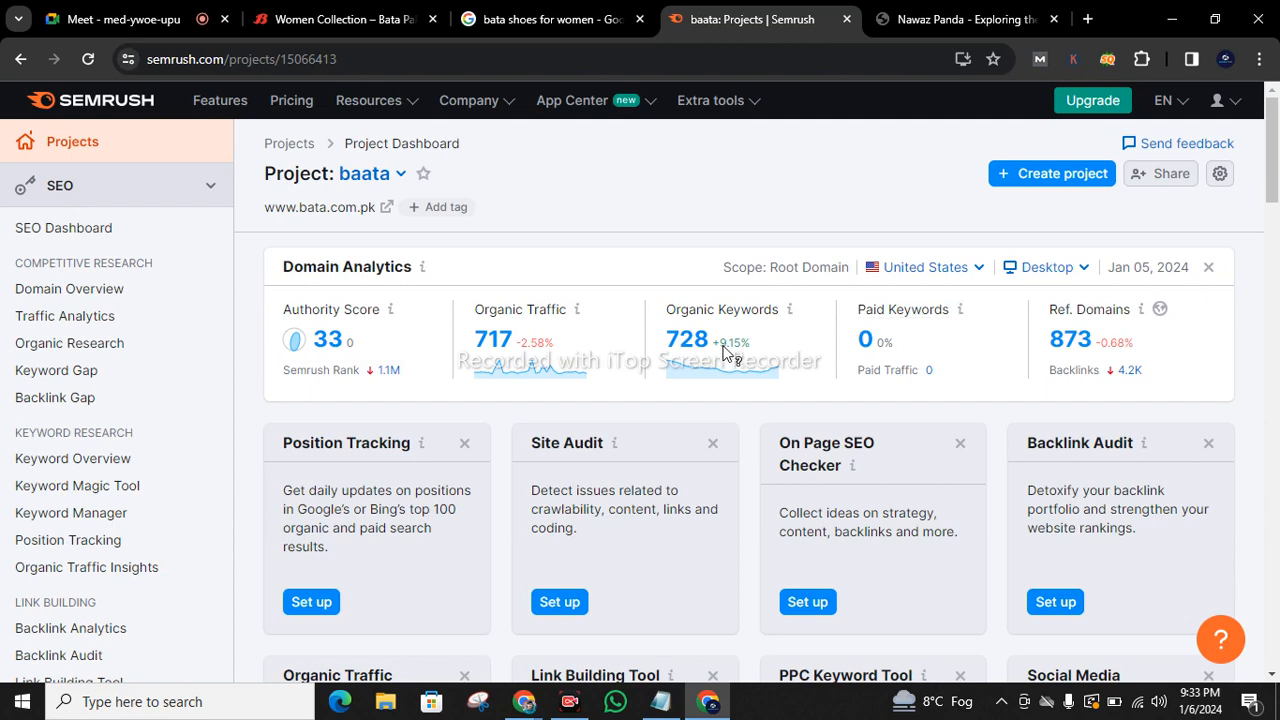
# - Set the country of the baata project's Domain Analytics to Pakistan
pyautogui.moveTo(725, 352)
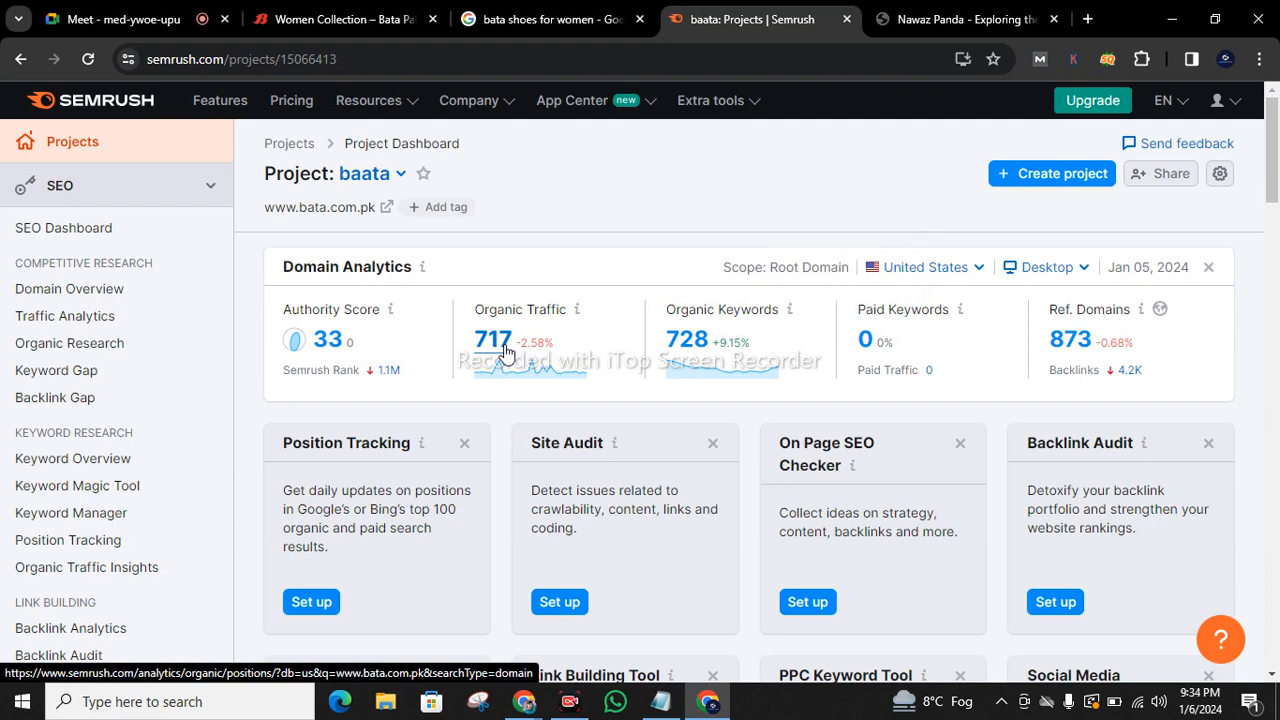
pyautogui.click(928, 268)
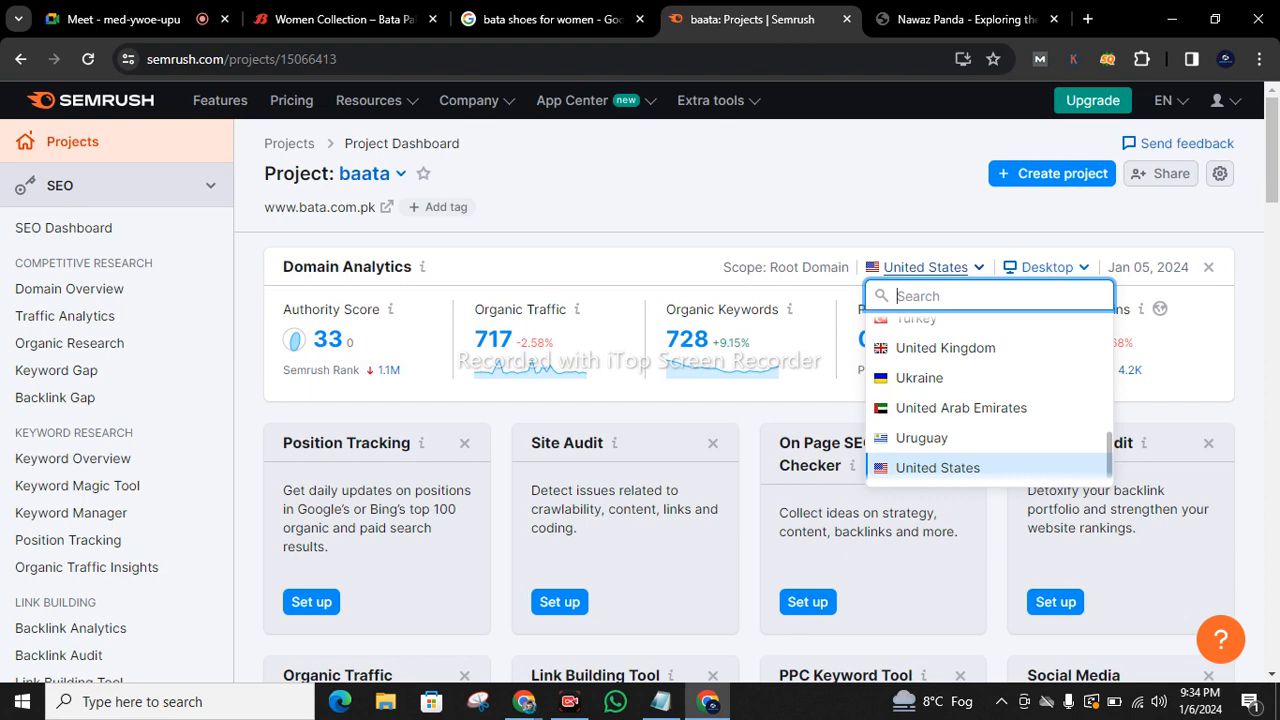
pyautogui.write('p')
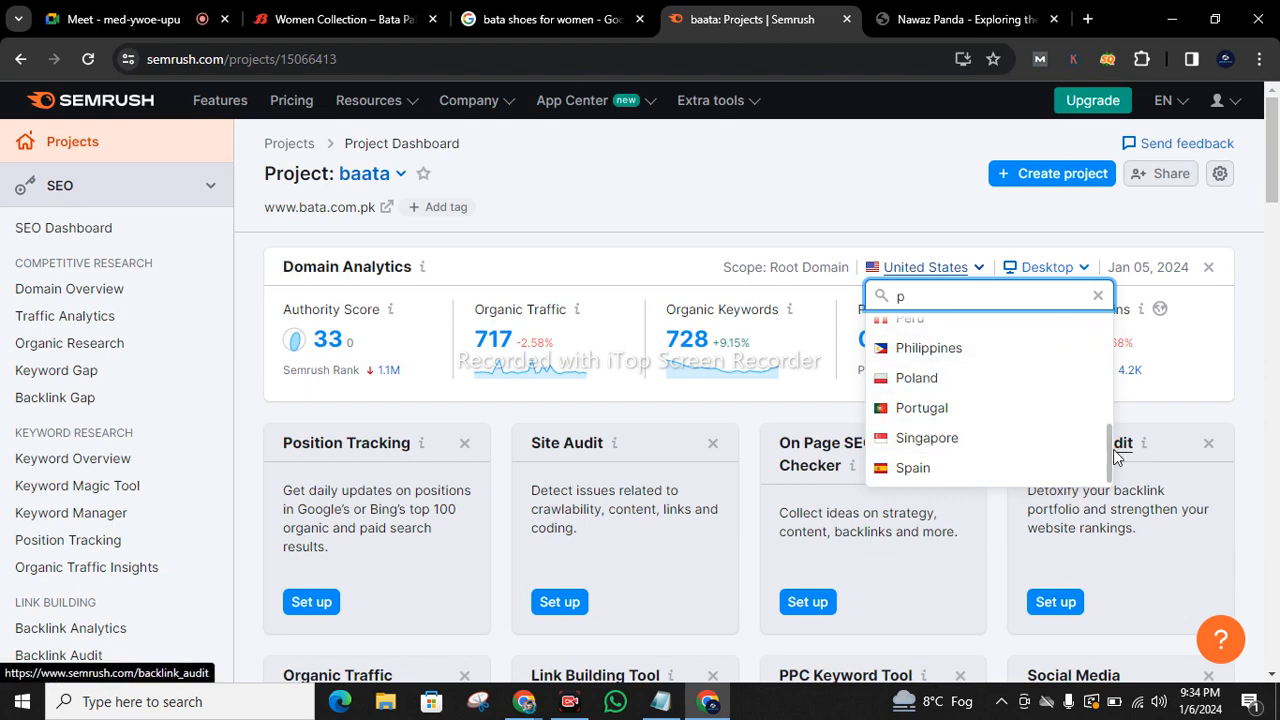
pyautogui.moveTo(1107, 458); pyautogui.dragTo(1104, 387)
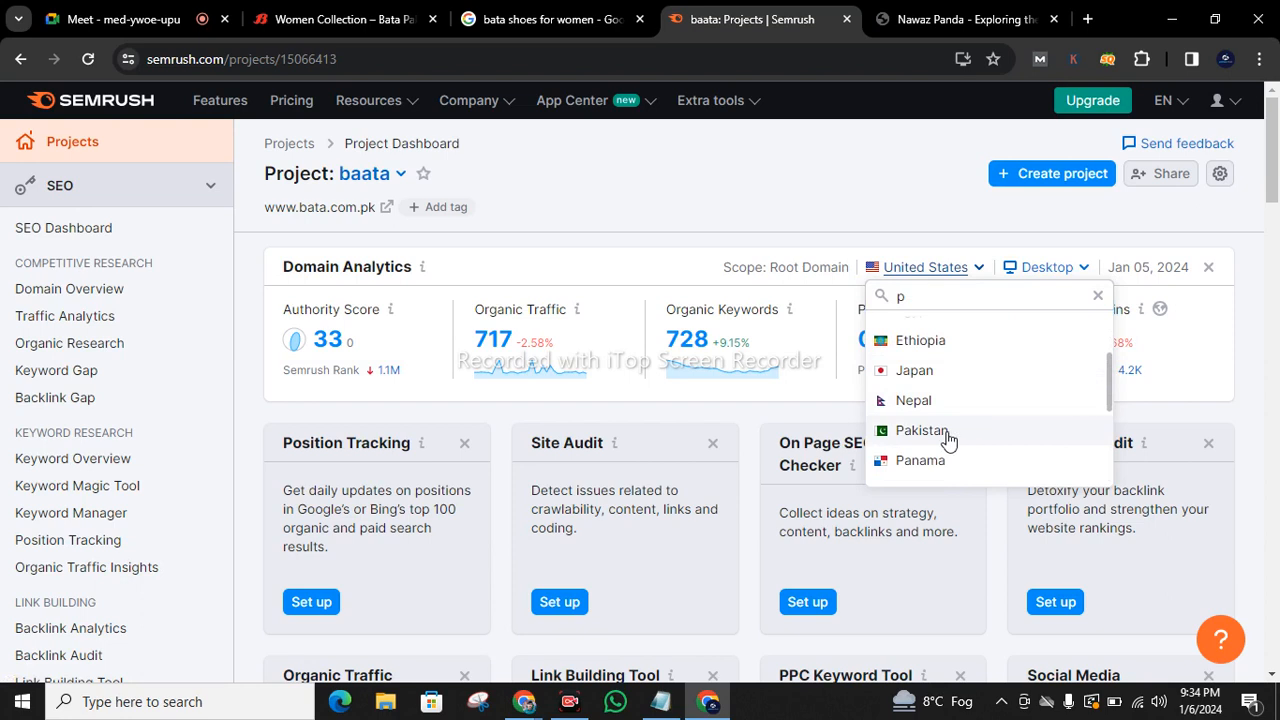
pyautogui.click(921, 431)
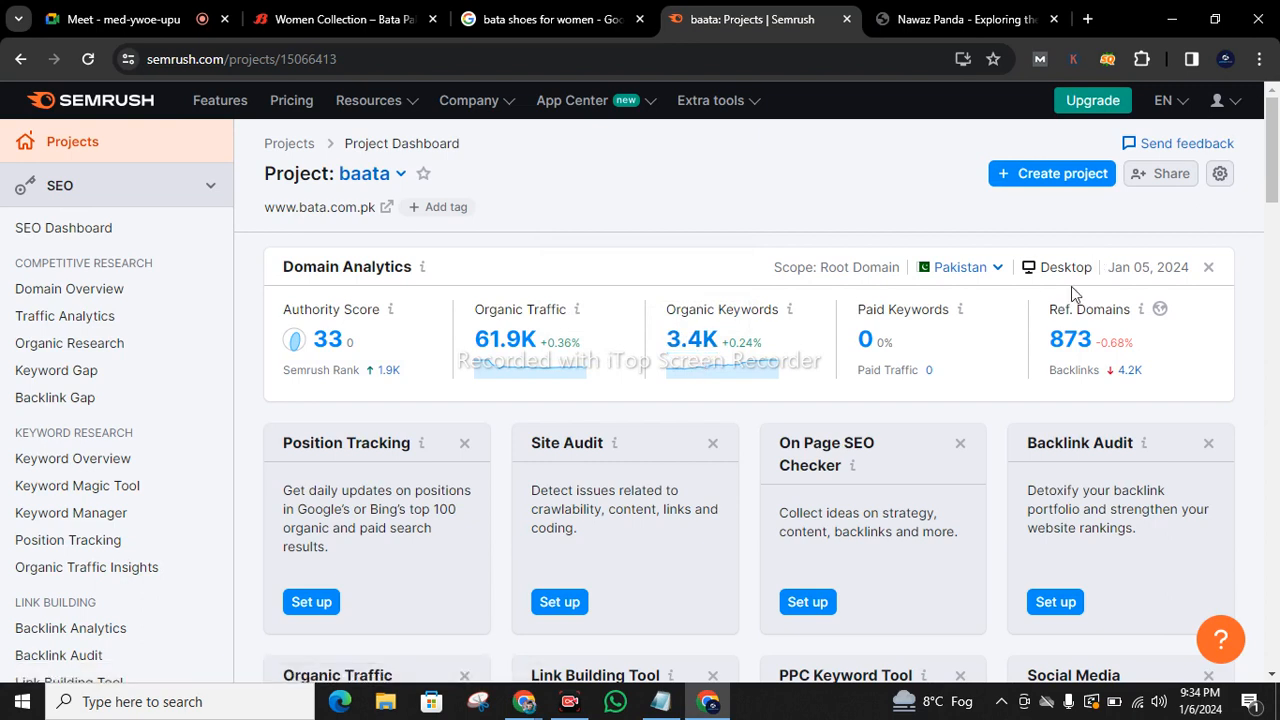
# - Check the domain's backlinks change, open its backlinks report and return to the baata project dashboard
pyautogui.moveTo(1139, 383)
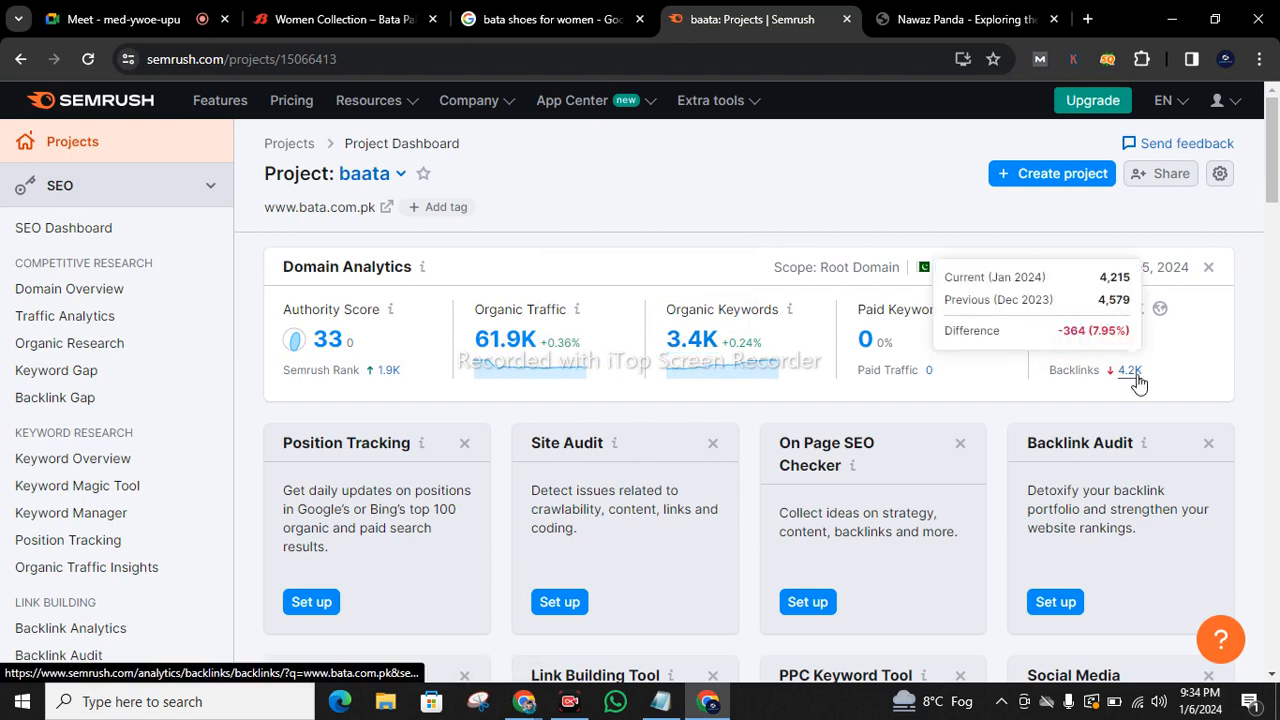
pyautogui.click(1137, 385)
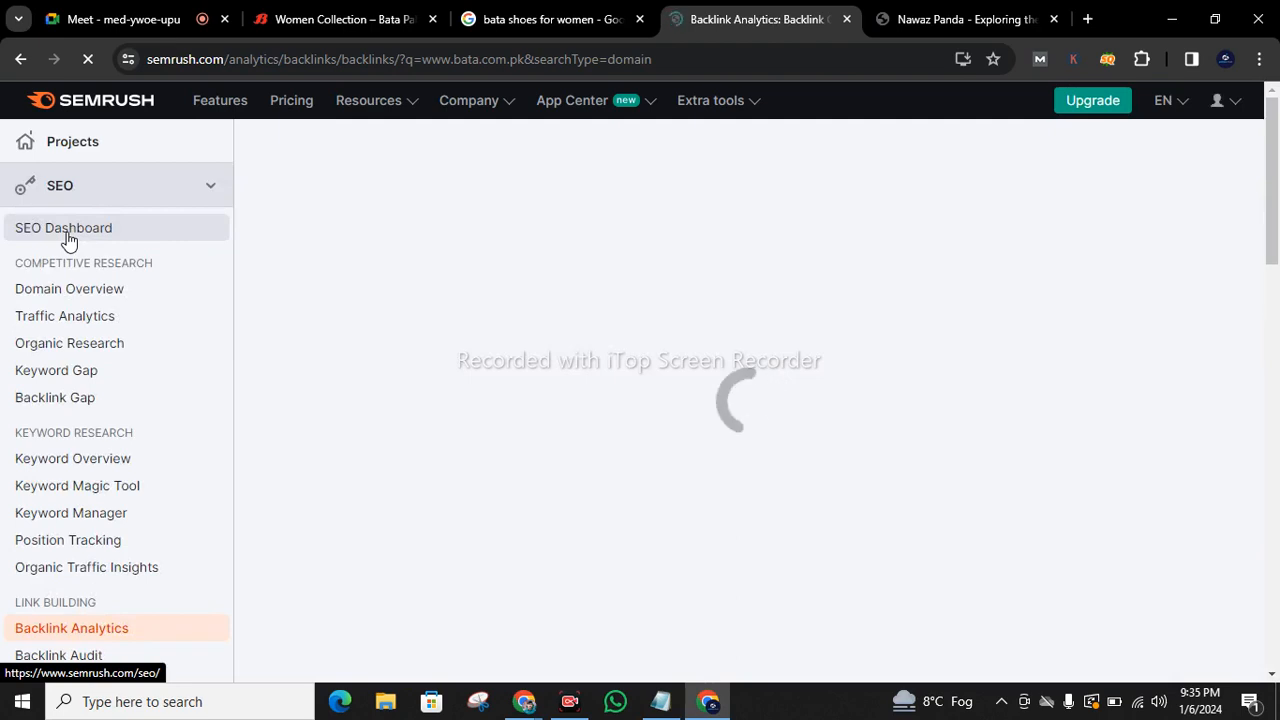
pyautogui.click(63, 228)
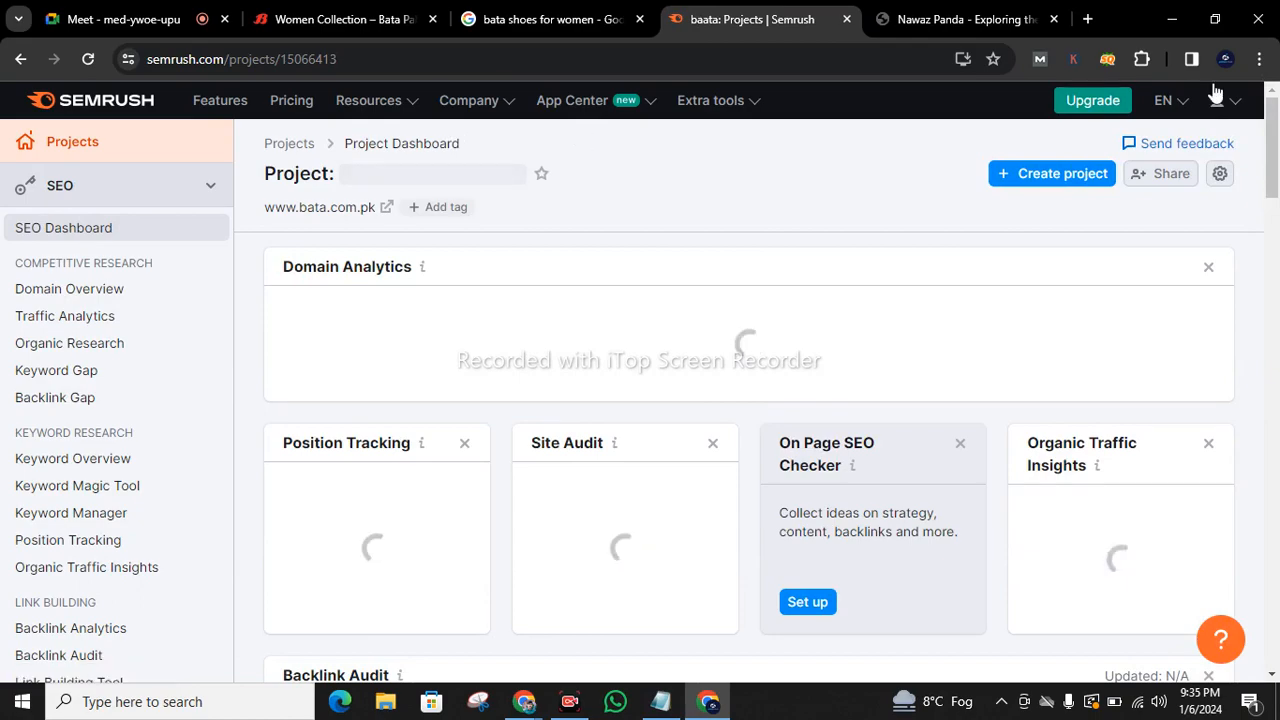
# - Examine the Traffic Analytics figures and six-month traffic chart on the baata project dashboard
pyautogui.moveTo(1272, 125); pyautogui.dragTo(1276, 285)
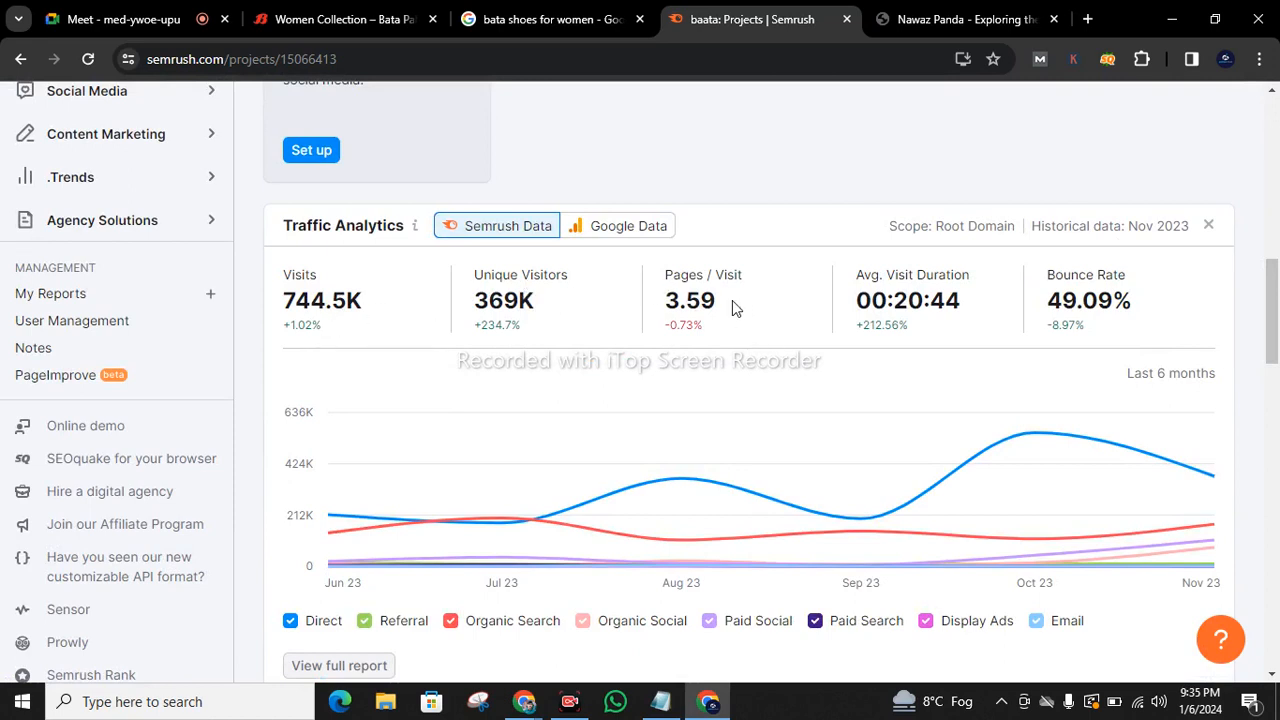
pyautogui.scroll(-2, 897, 410)
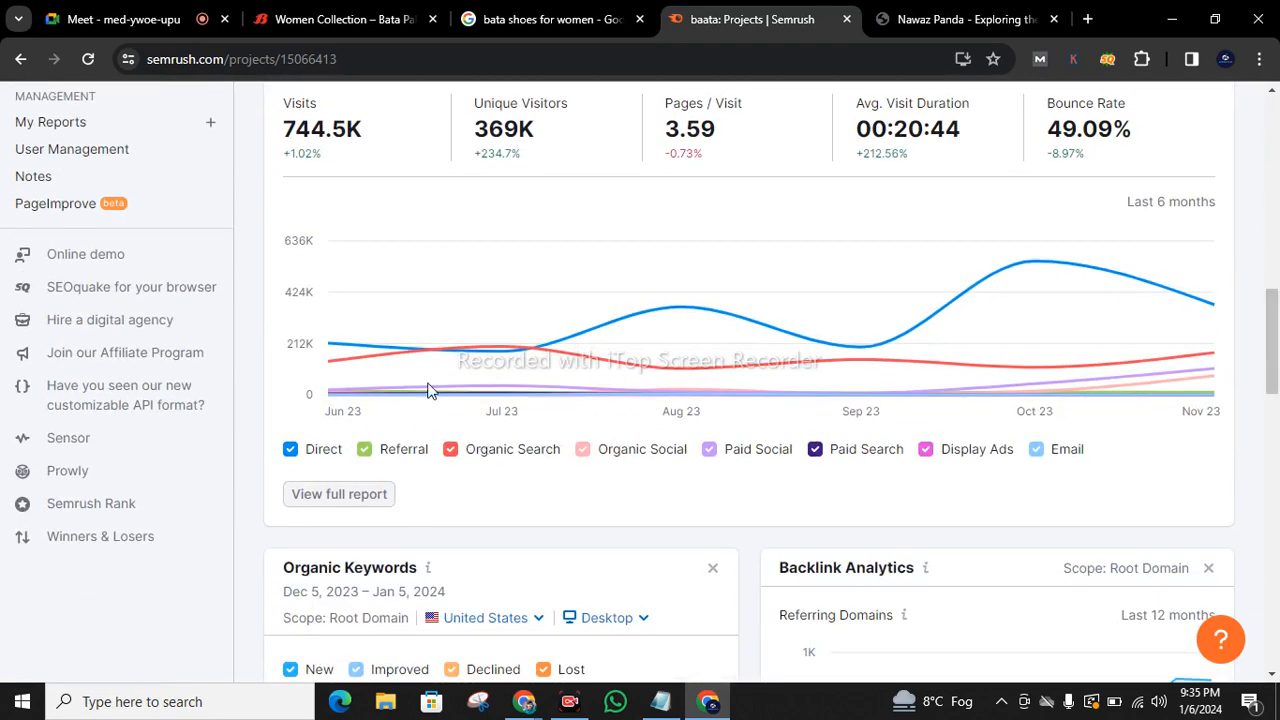
pyautogui.moveTo(519, 360)
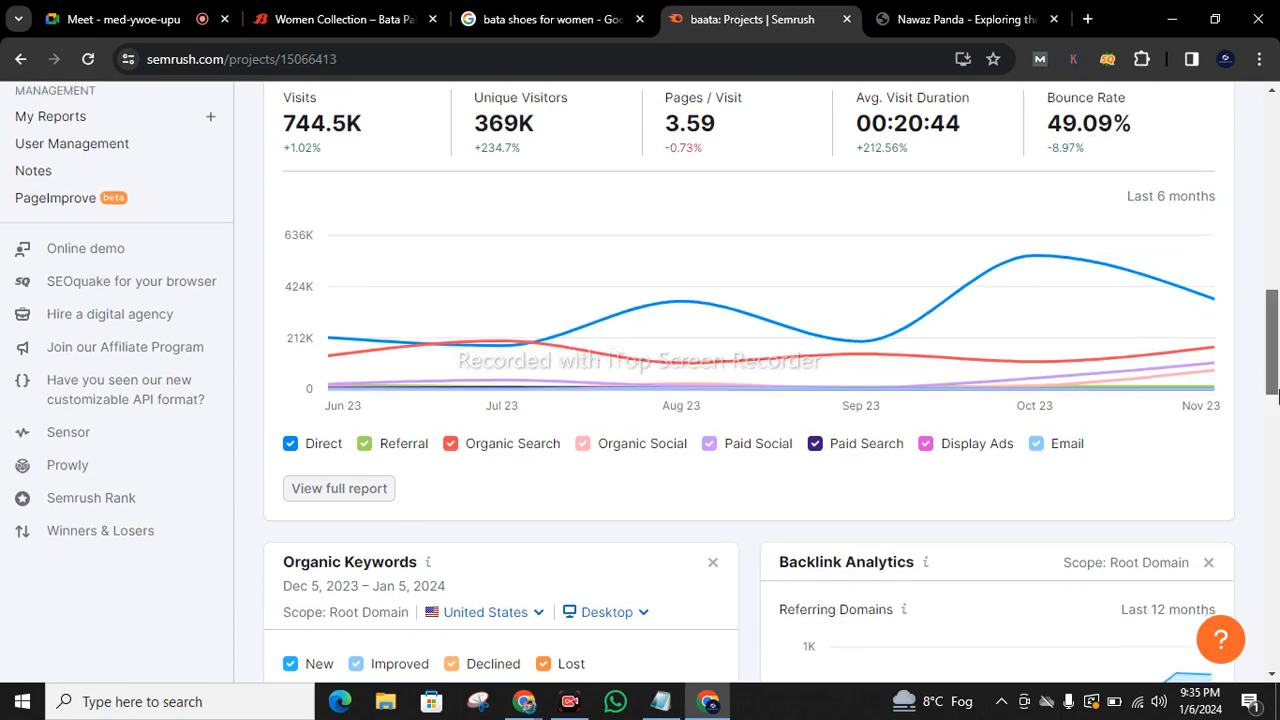
pyautogui.moveTo(1273, 386); pyautogui.dragTo(1273, 146)
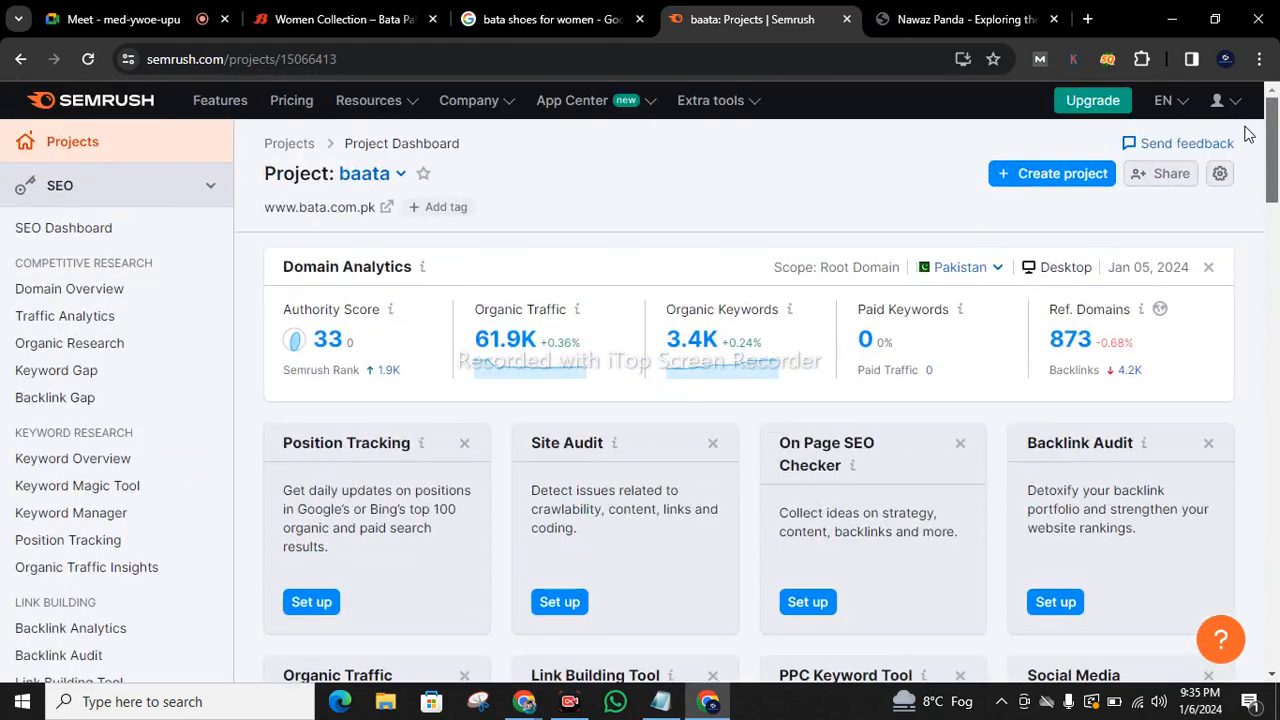
# - Open Domain Overview, load udemy.com/course/learn-digital-marketing-course/ in the Nawaz Panda browser tab and copy its address
pyautogui.click(112, 308)
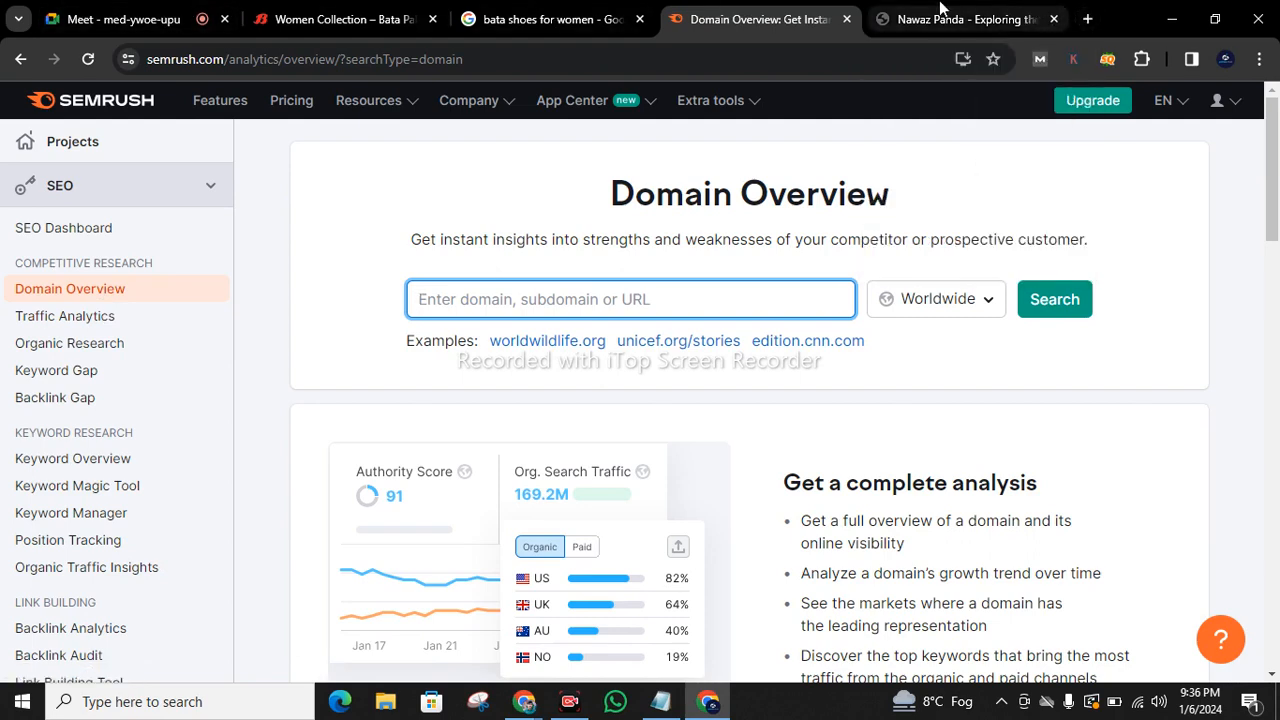
pyautogui.click(965, 20)
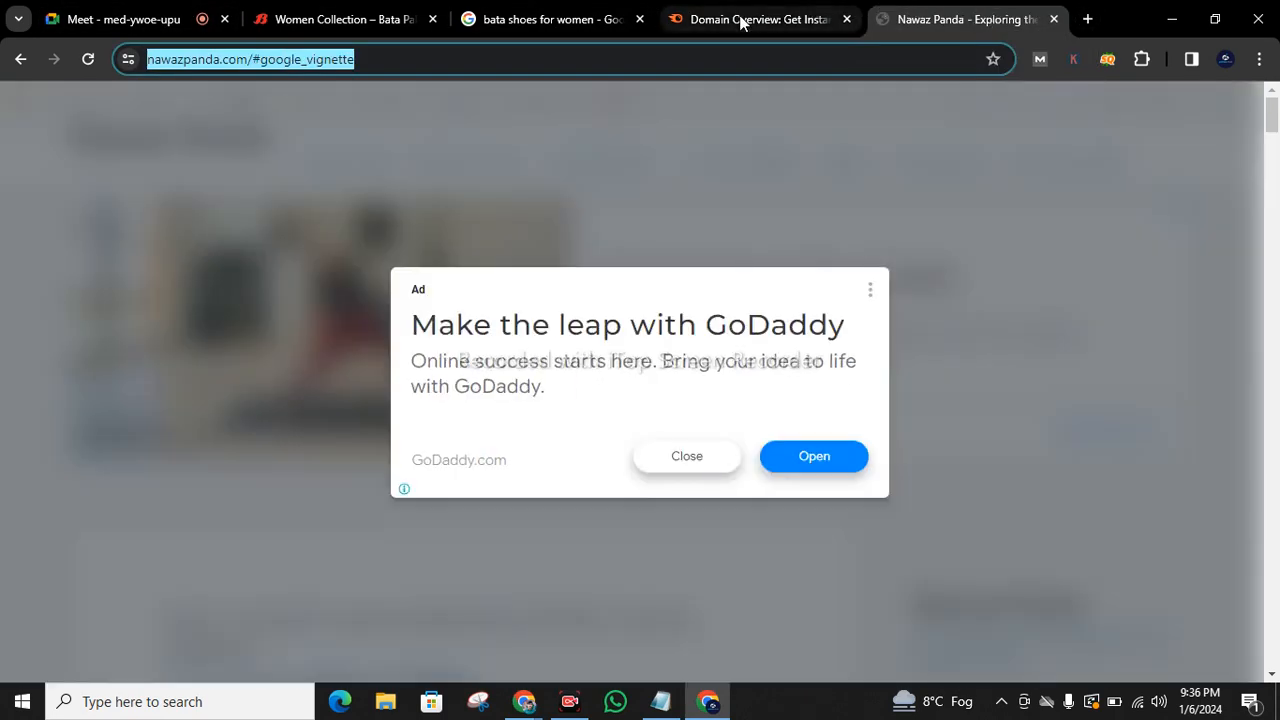
pyautogui.press('BackSpace')
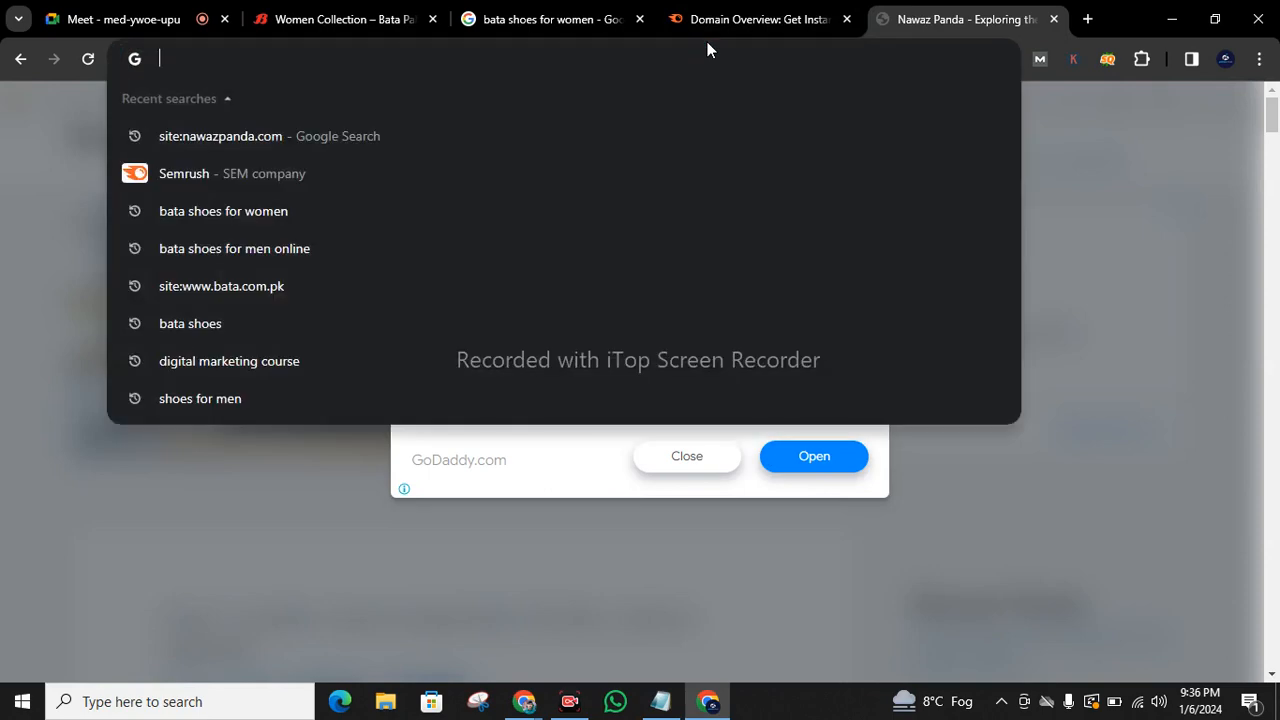
pyautogui.write('de')
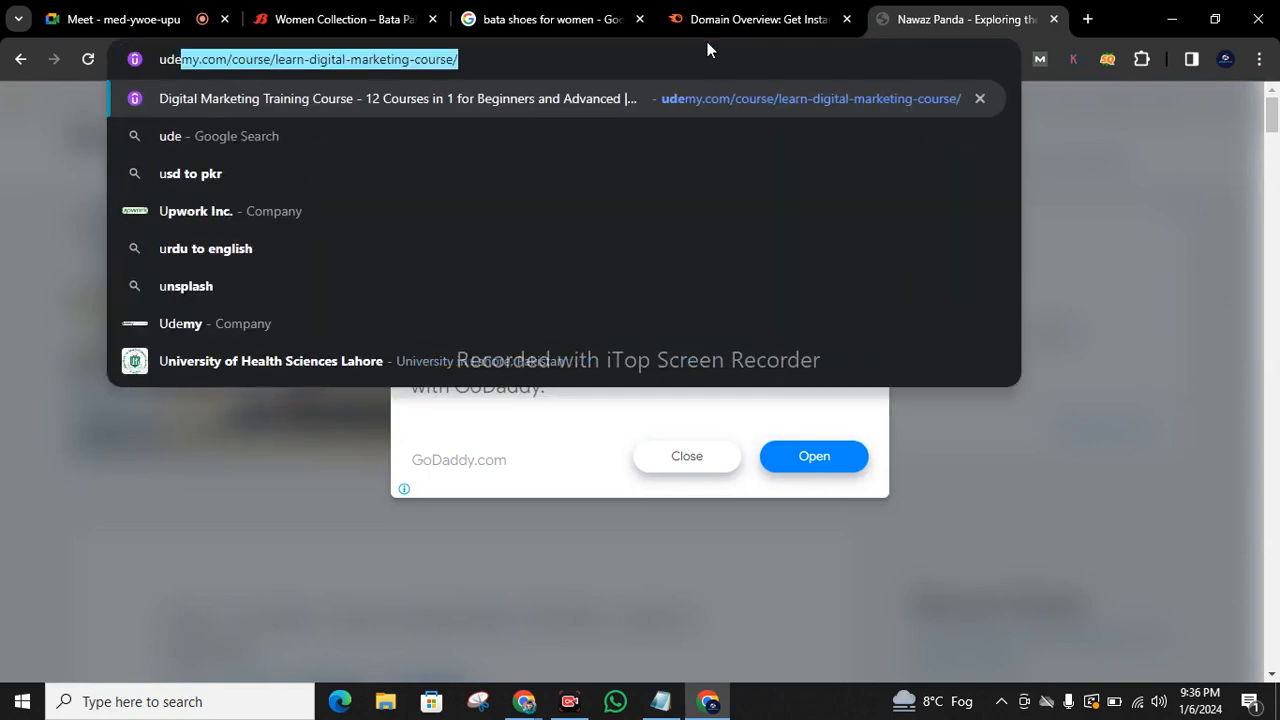
pyautogui.press('Return')
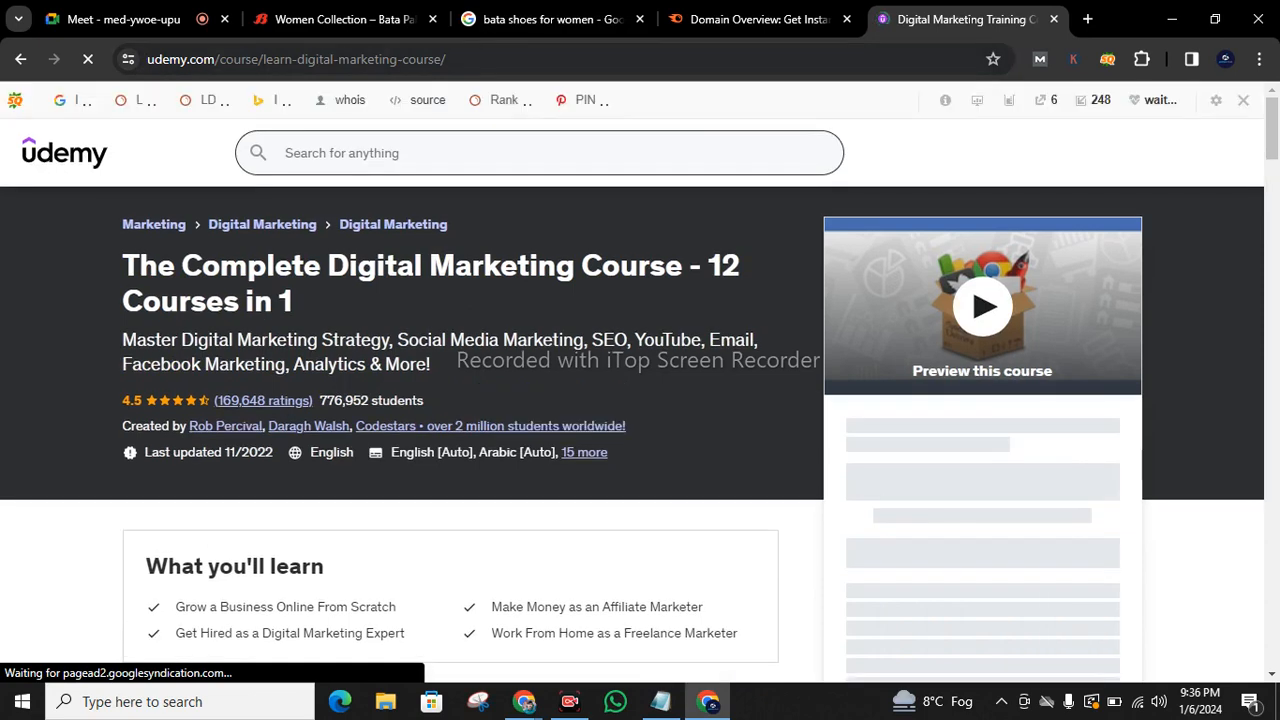
pyautogui.click(397, 70)
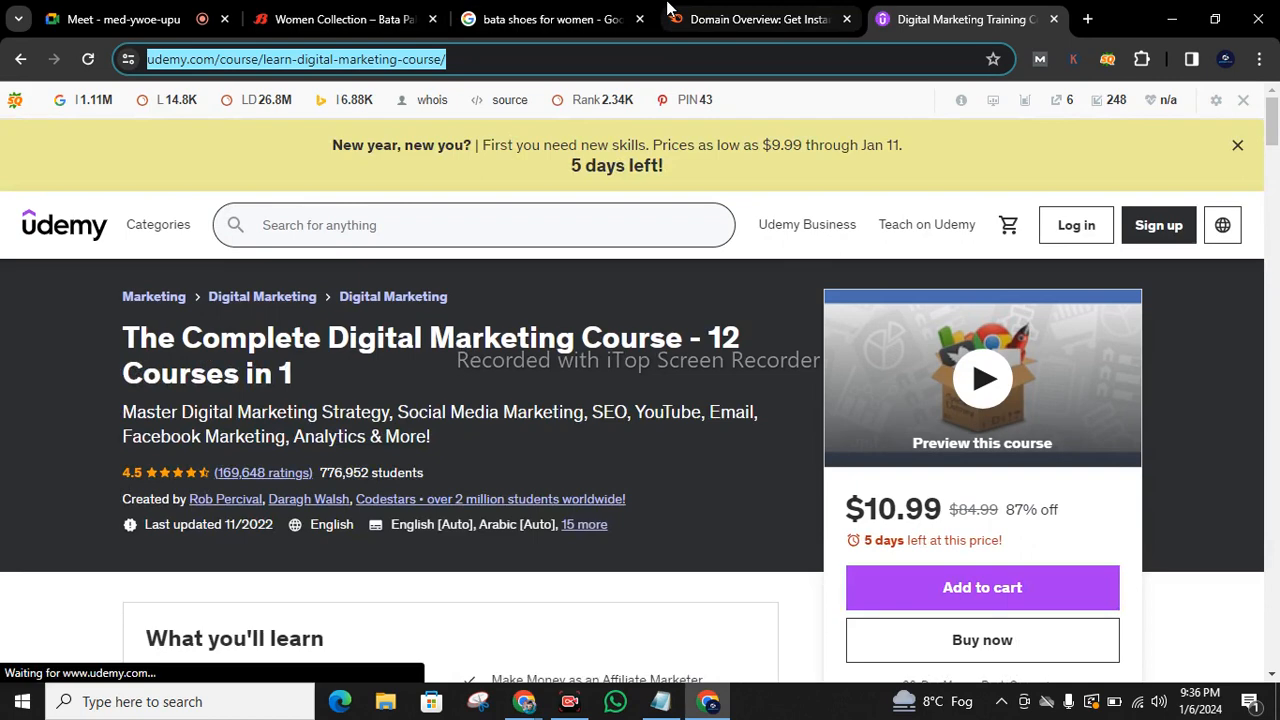
# - Search the copied Udemy course URL in Semrush's Domain Overview with Worldwide scope and dismiss the paid-plan notice
pyautogui.click(670, 10)
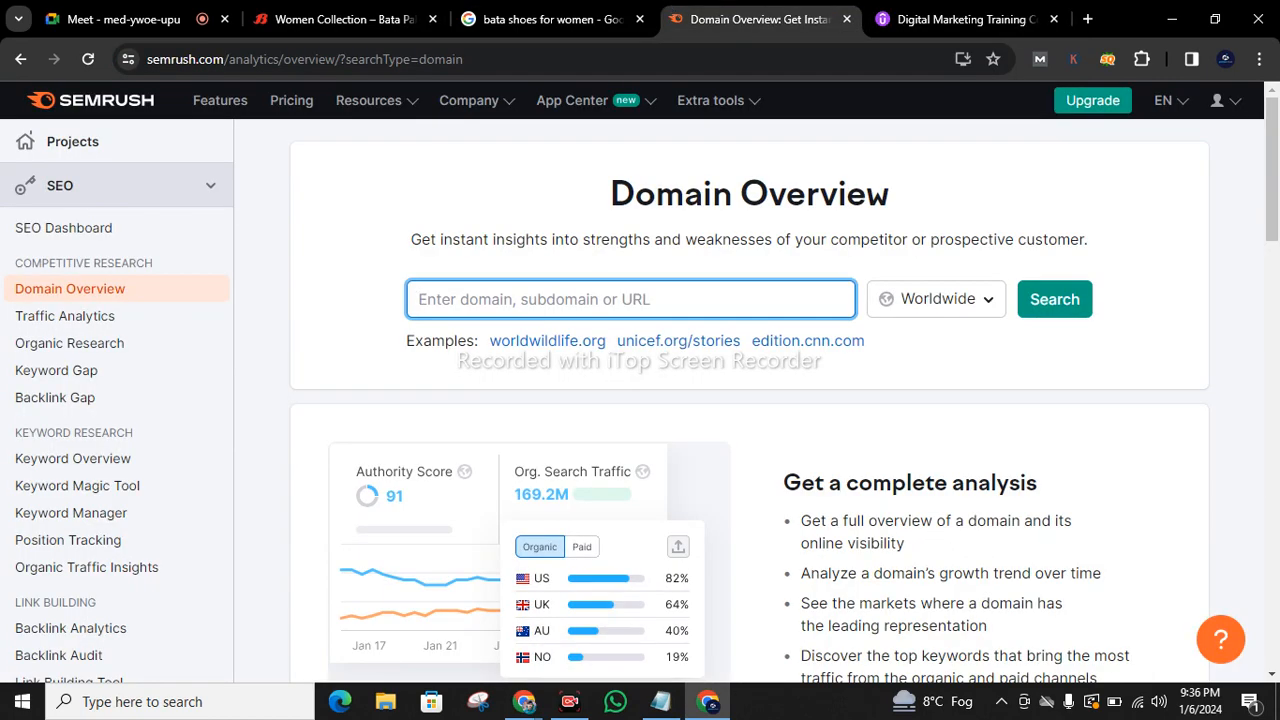
pyautogui.hotkey('ctrl', 'v')
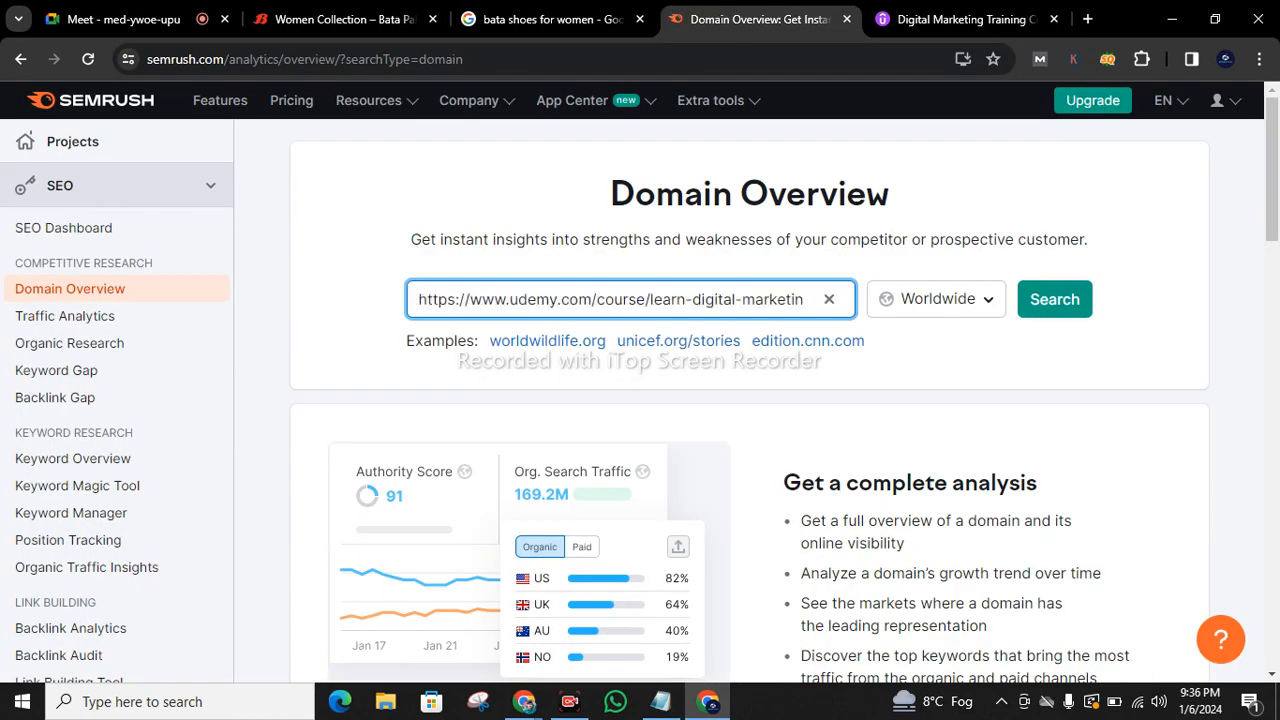
pyautogui.click(1040, 318)
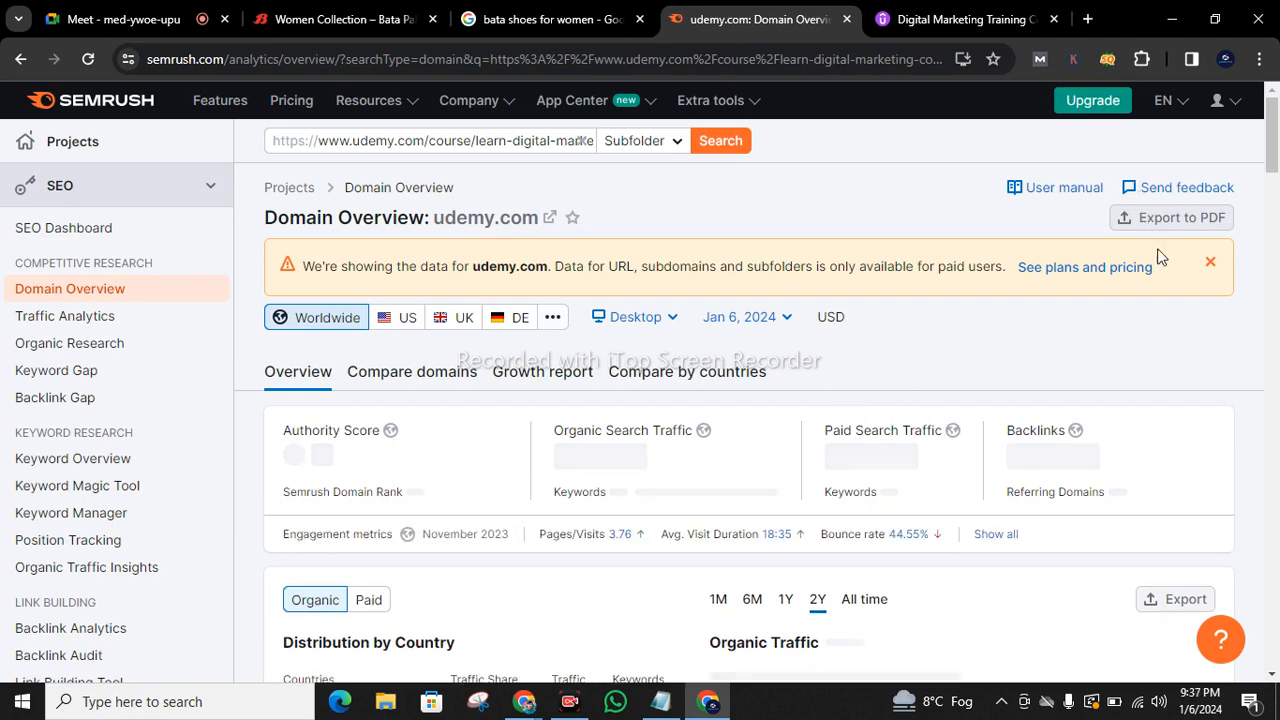
pyautogui.click(1210, 263)
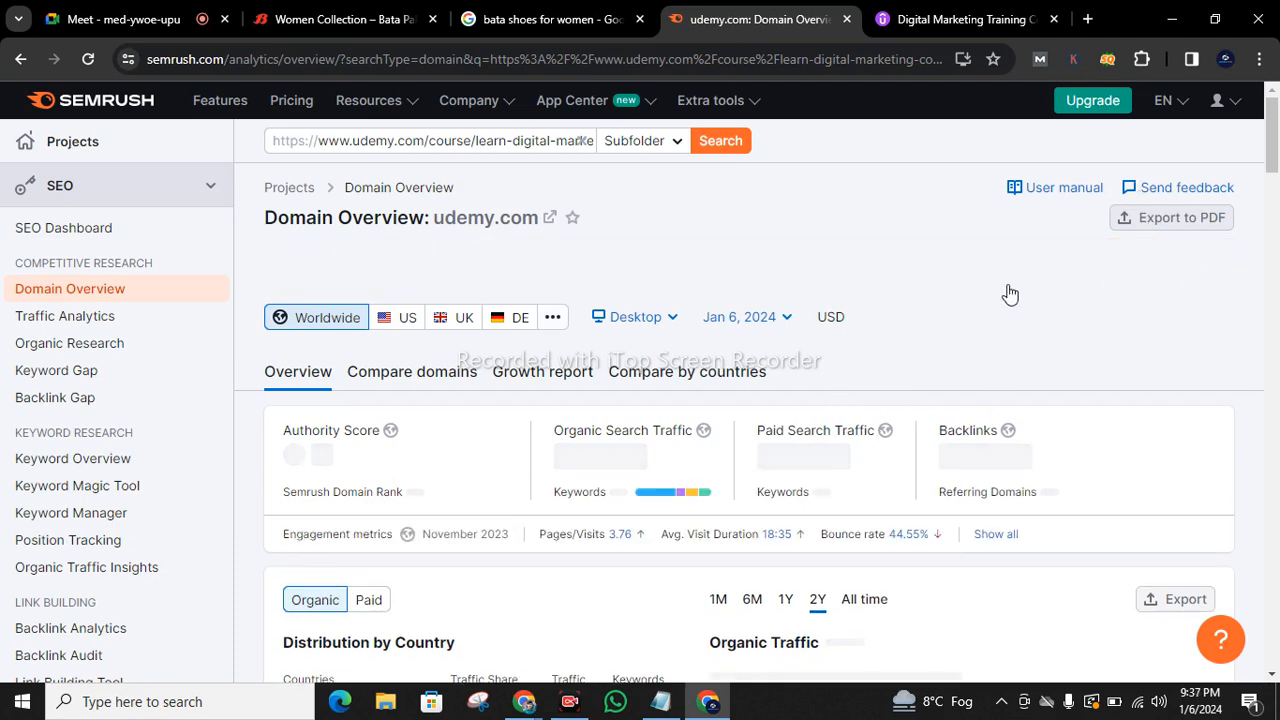
pyautogui.click(585, 142)
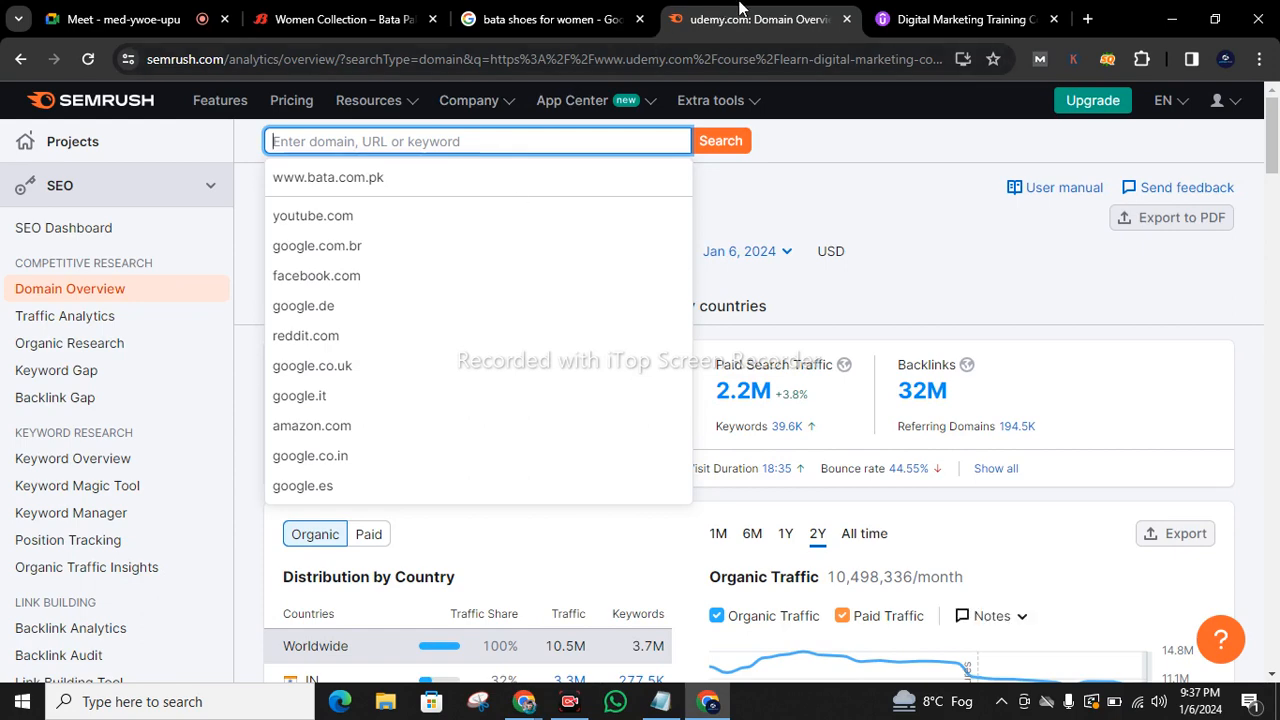
pyautogui.click(900, 19)
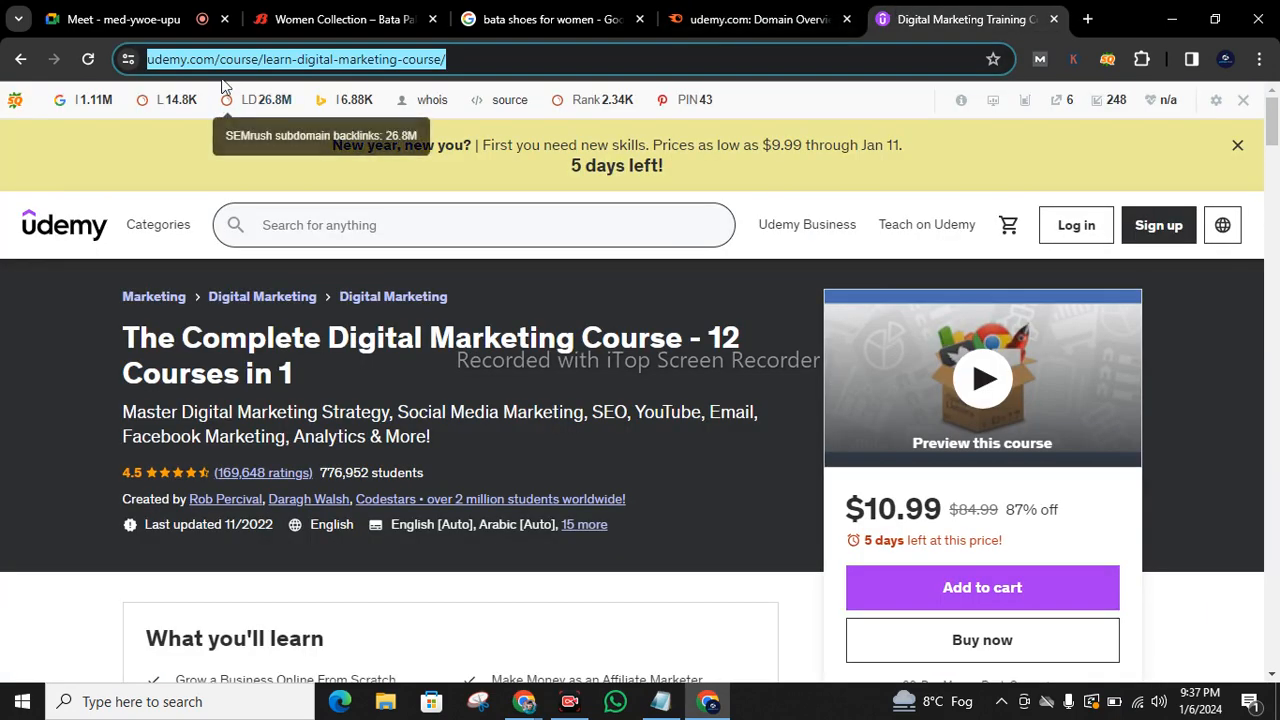
pyautogui.doubleClick(312, 59)
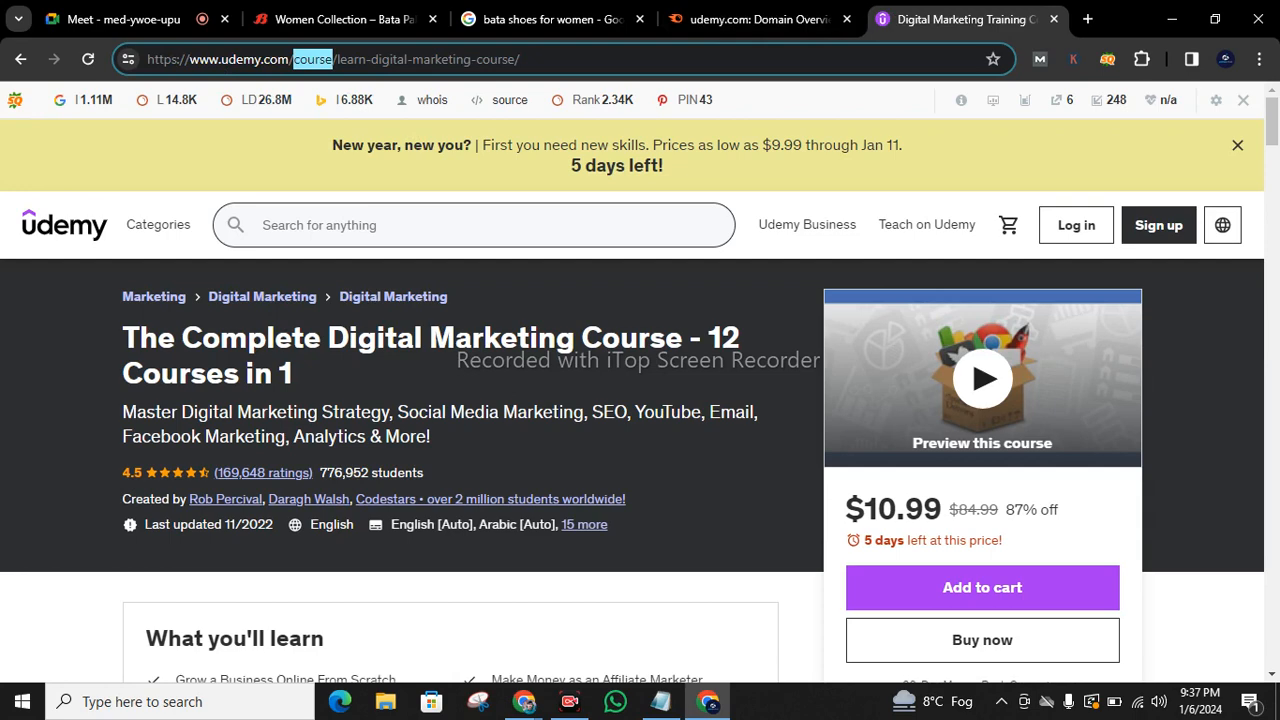
pyautogui.moveTo(150, 59); pyautogui.dragTo(290, 55)
pyautogui.hotkey('ctrl', 'c')
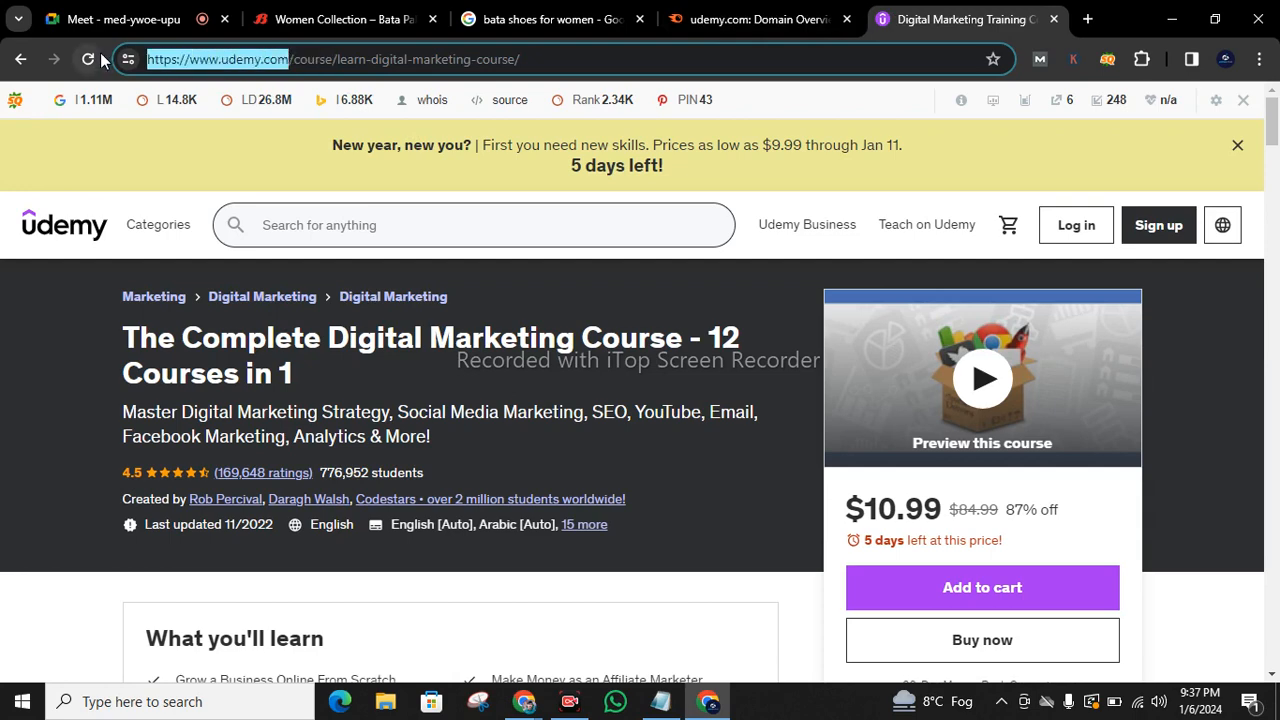
pyautogui.click(757, 19)
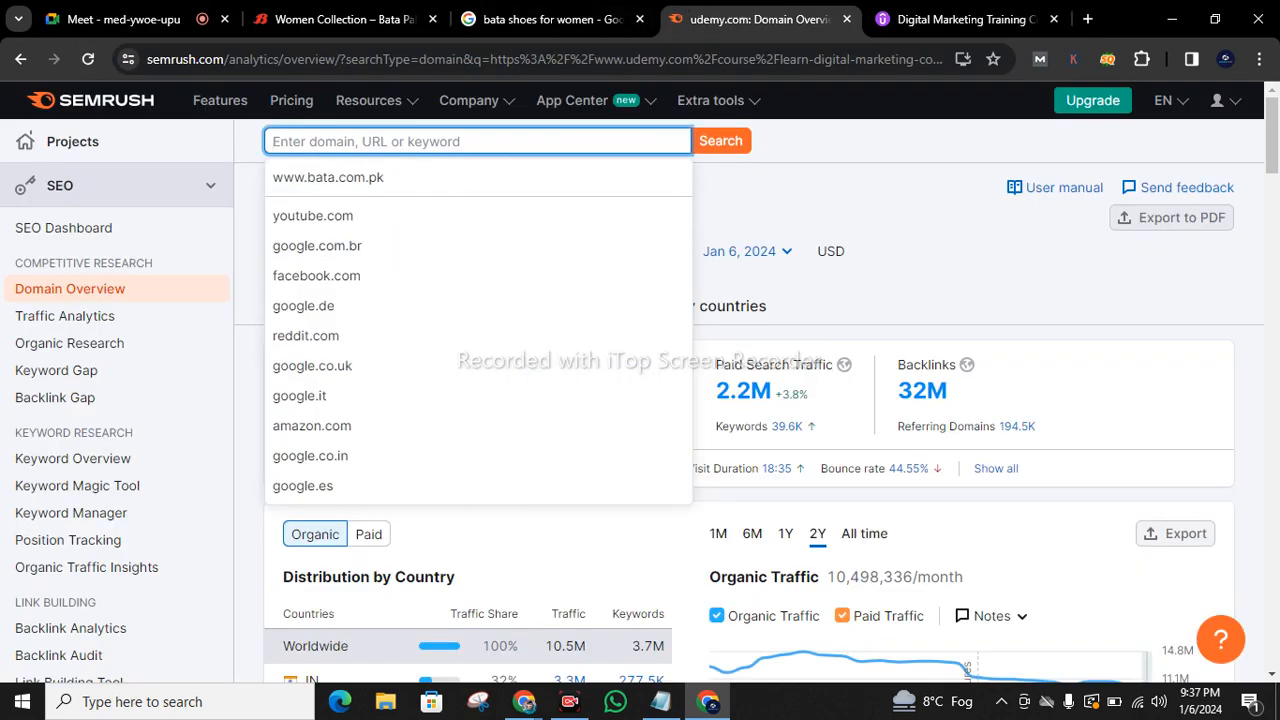
pyautogui.hotkey('ctrl', 'v')
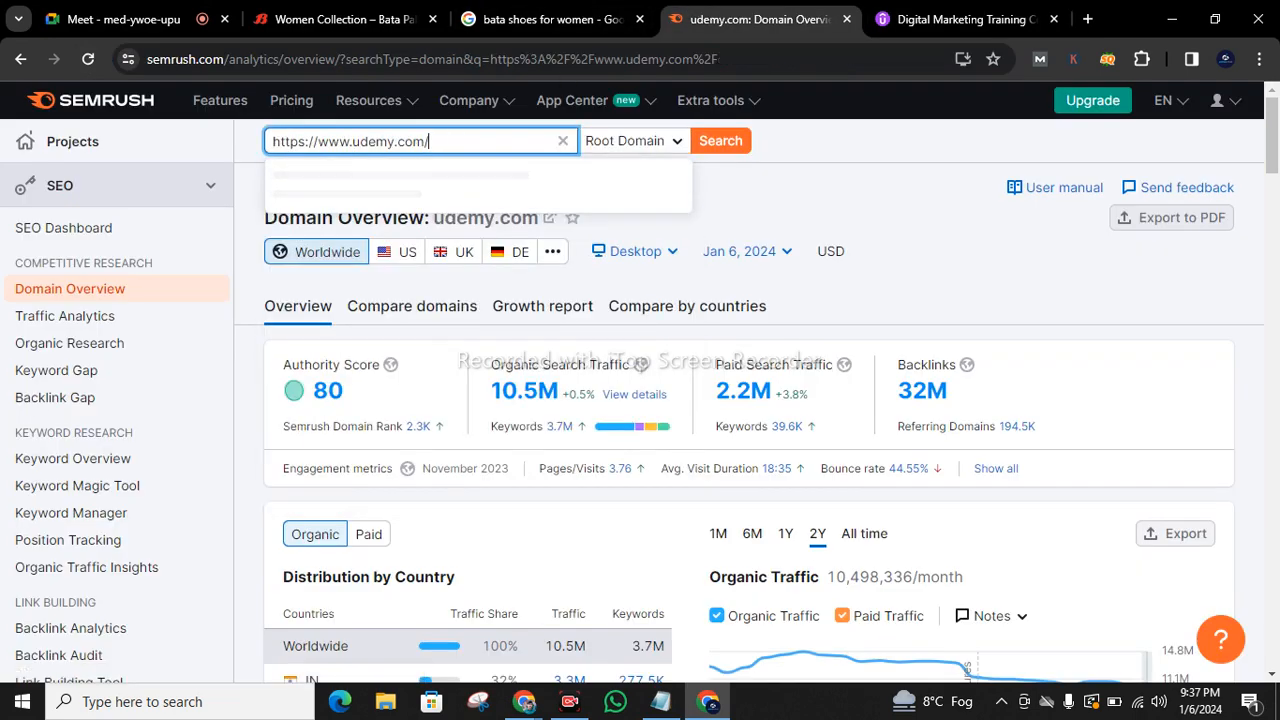
pyautogui.click(735, 143)
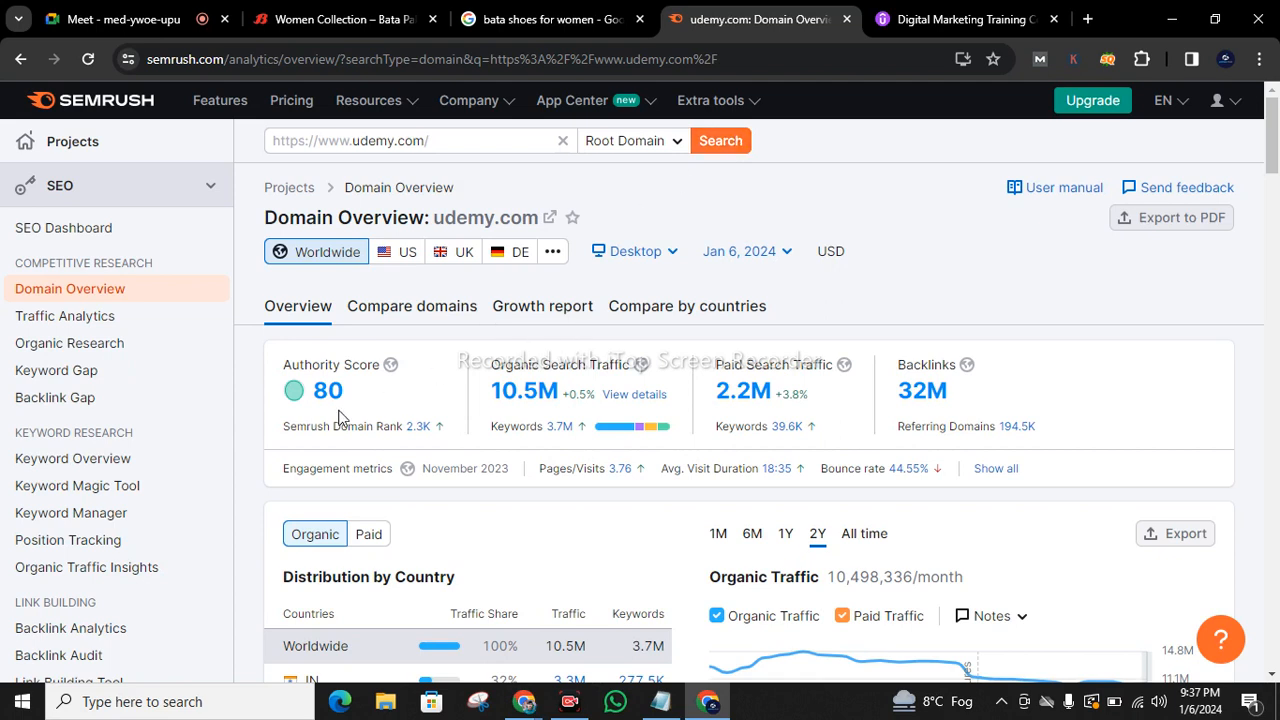
# - Examine Udemy's Domain Overview report: authority and traffic metrics, country distribution, organic keywords, keyword intent, competitors and paid keywords
pyautogui.moveTo(436, 434)
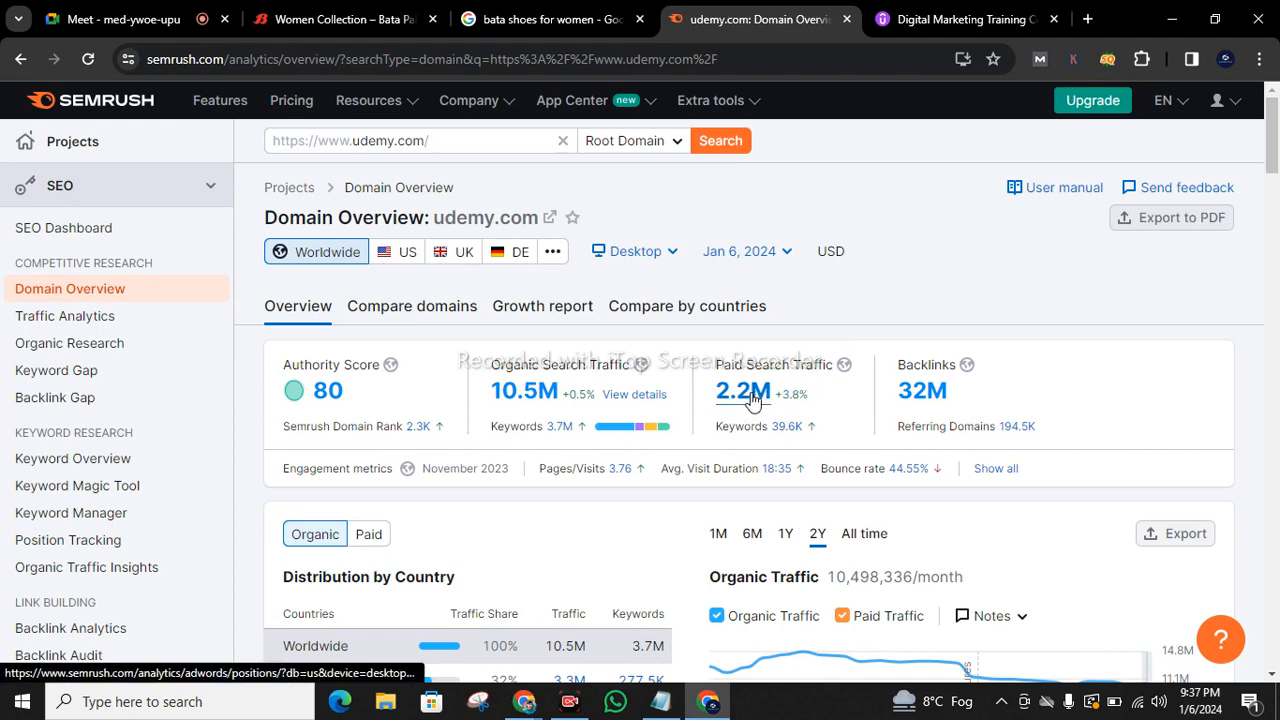
pyautogui.moveTo(968, 366)
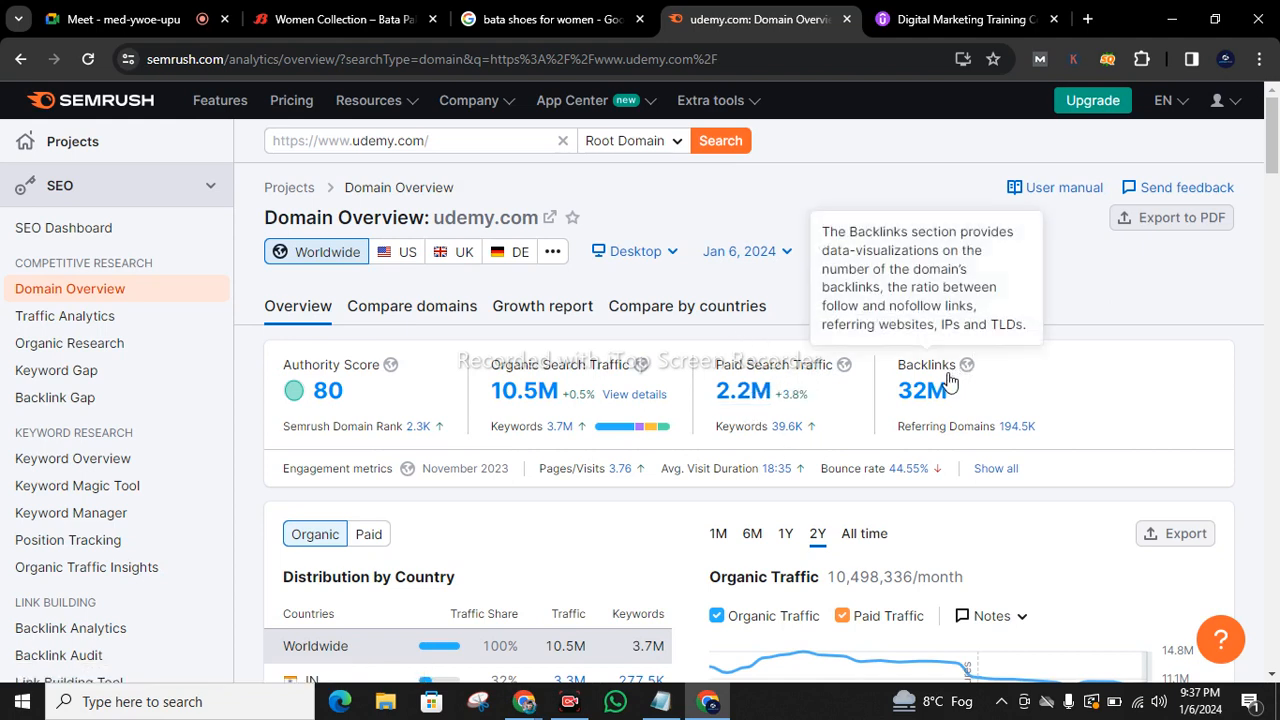
pyautogui.scroll(-3, 607, 140)
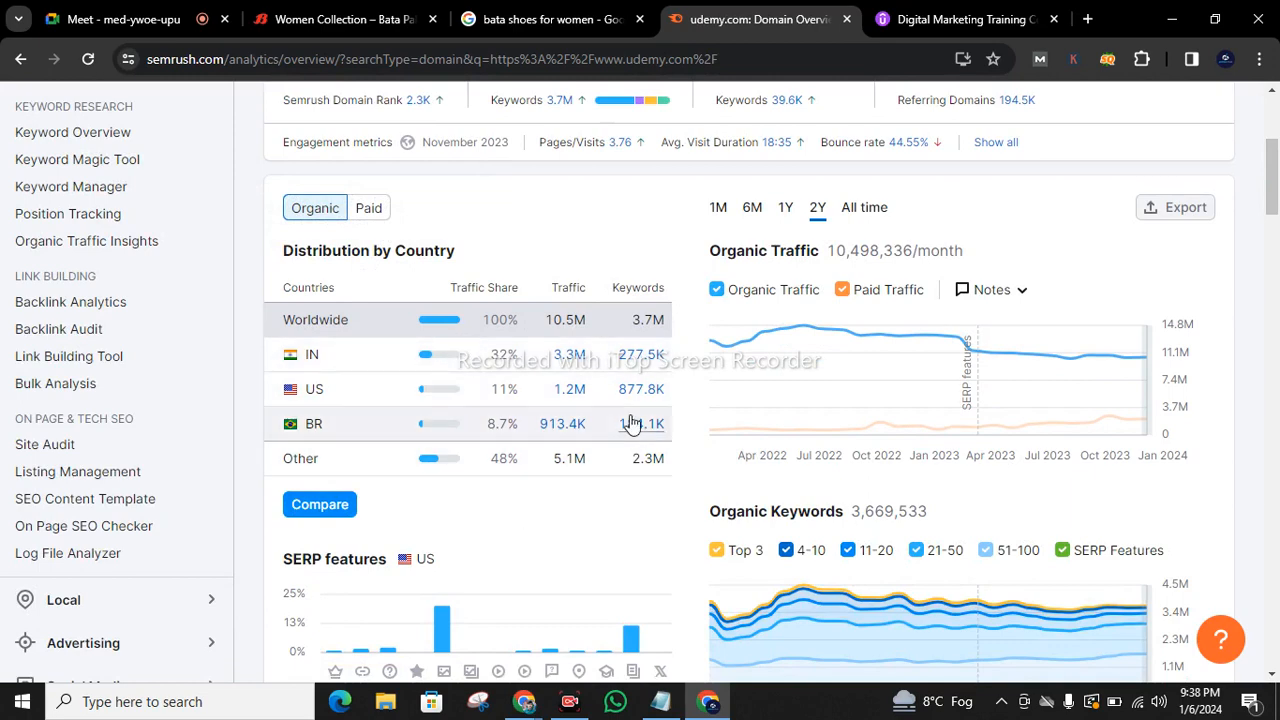
pyautogui.moveTo(1273, 200); pyautogui.dragTo(1273, 222)
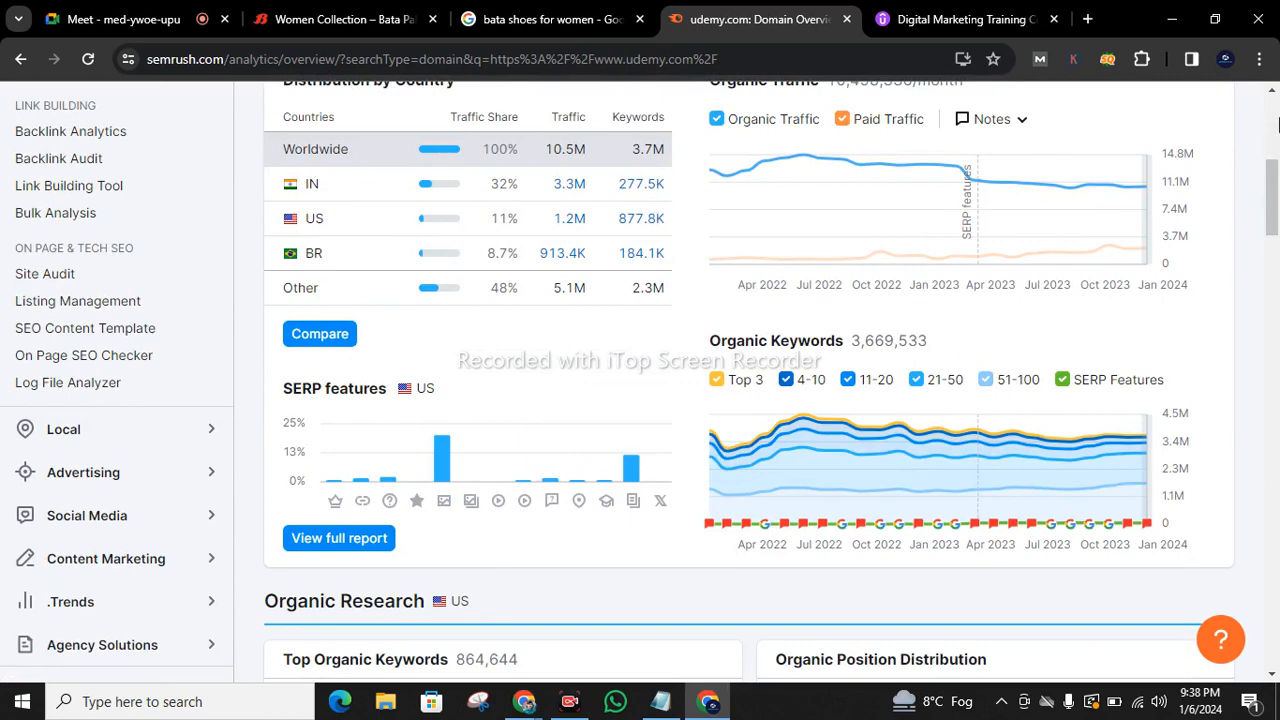
pyautogui.scroll(-4, 1273, 160)
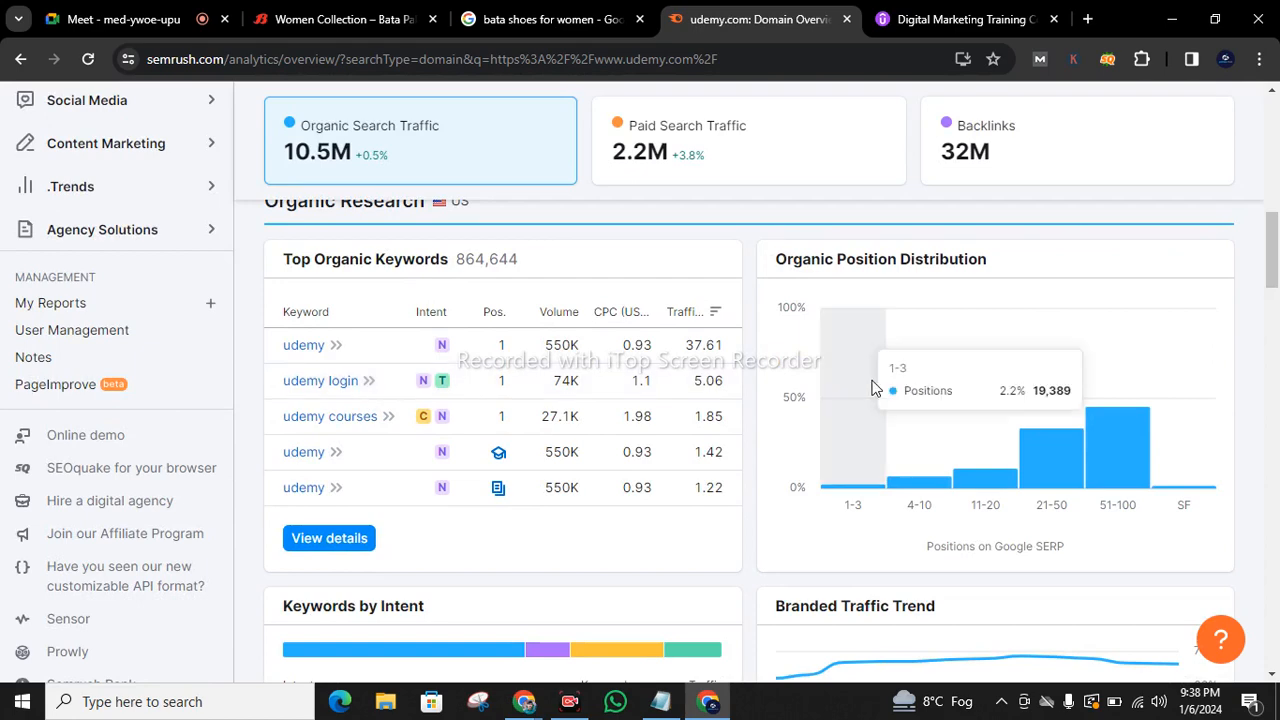
pyautogui.moveTo(1278, 235); pyautogui.dragTo(1277, 270)
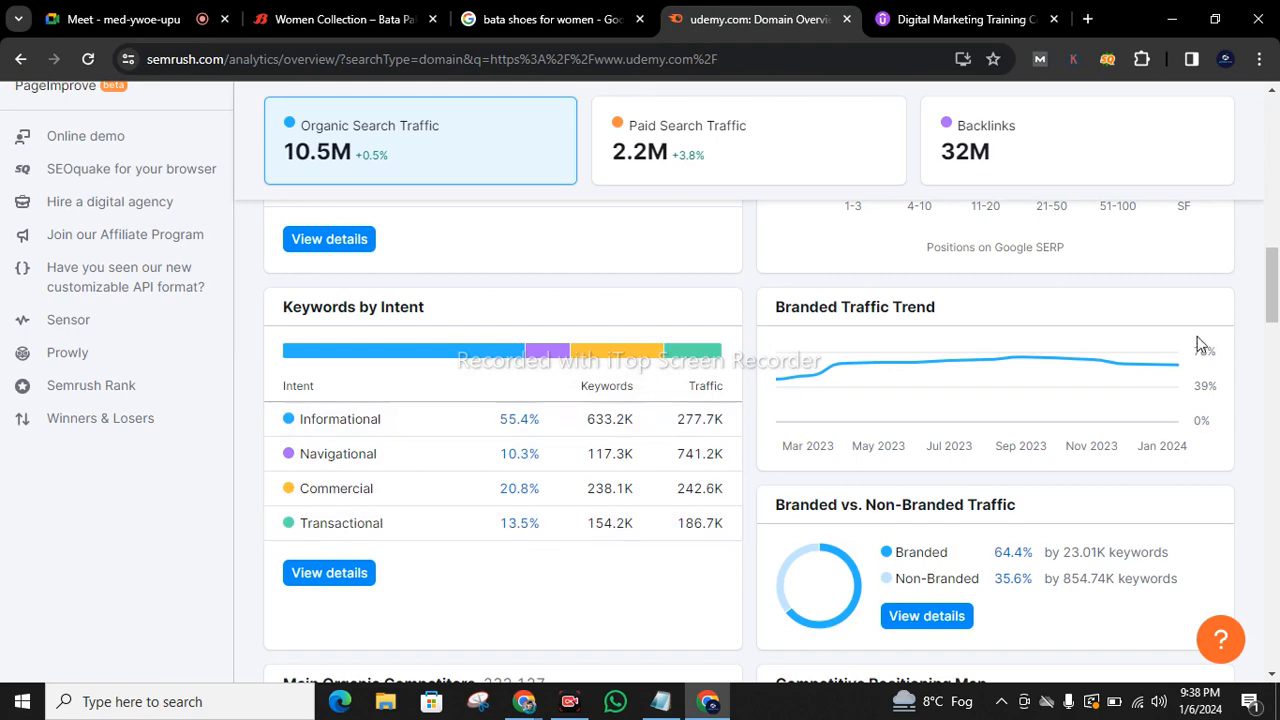
pyautogui.moveTo(1273, 328); pyautogui.dragTo(1275, 378)
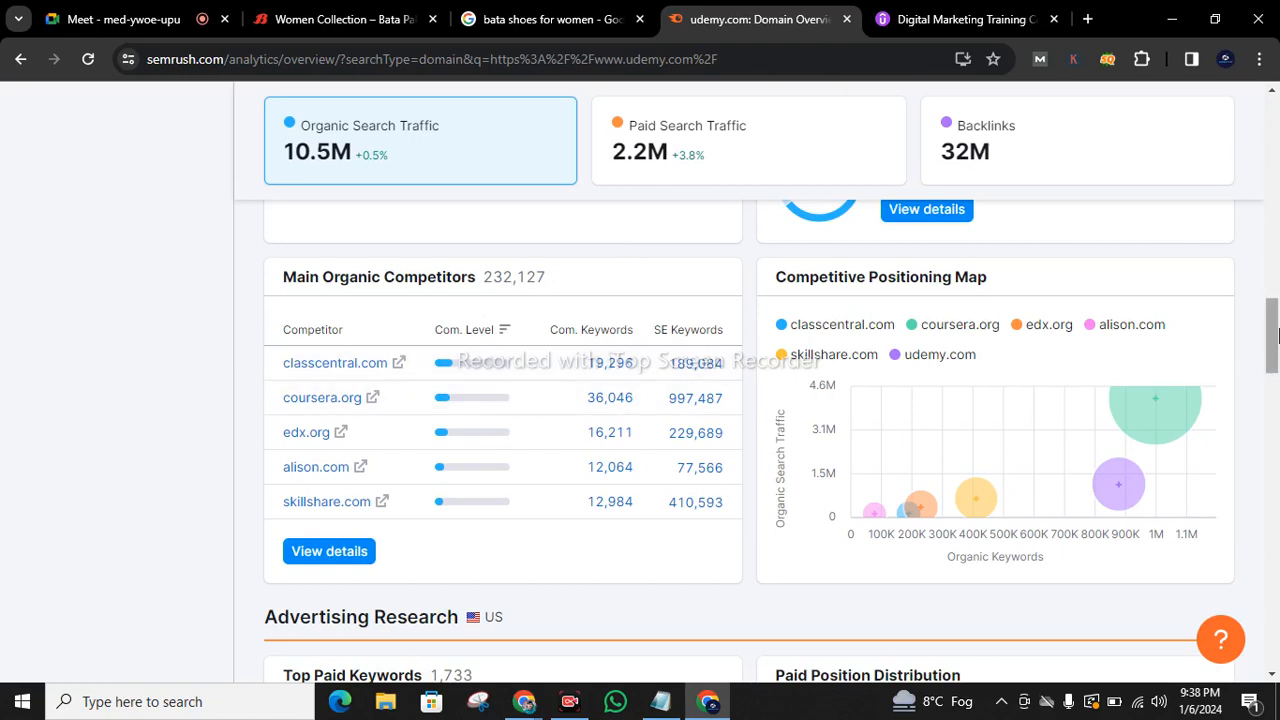
pyautogui.moveTo(1275, 336); pyautogui.dragTo(1277, 364)
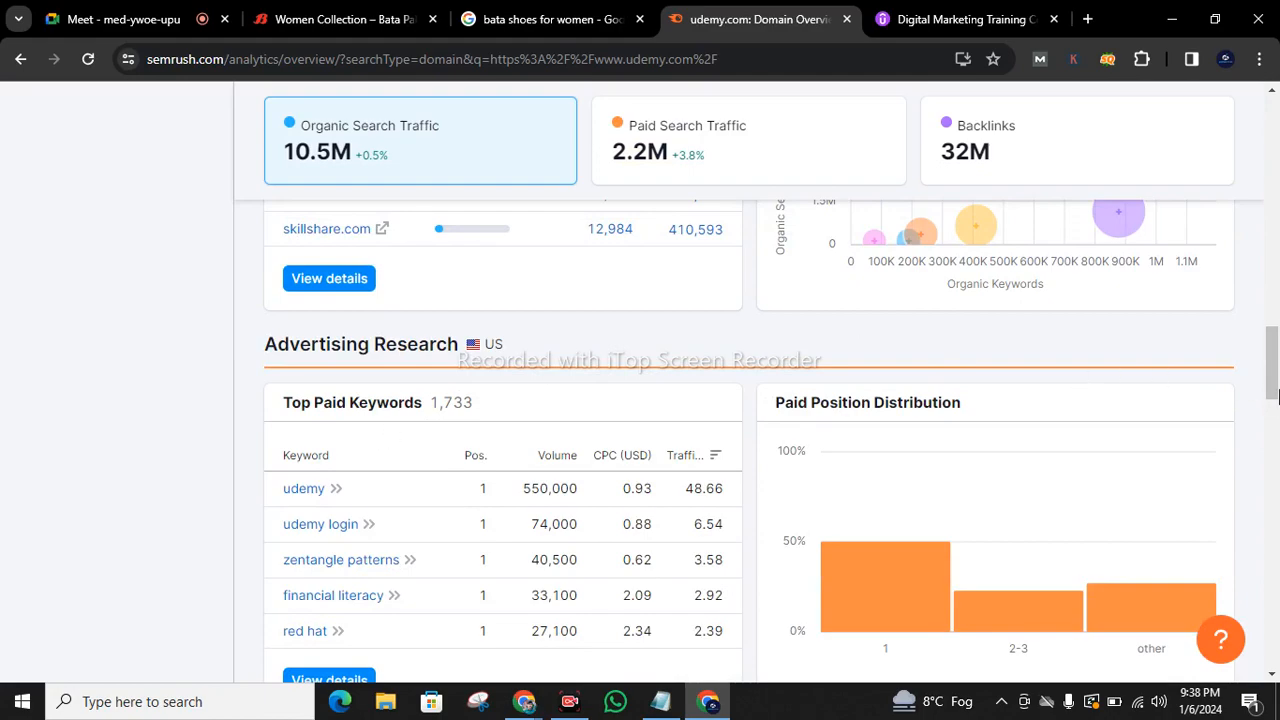
pyautogui.moveTo(1276, 365); pyautogui.dragTo(1262, 184)
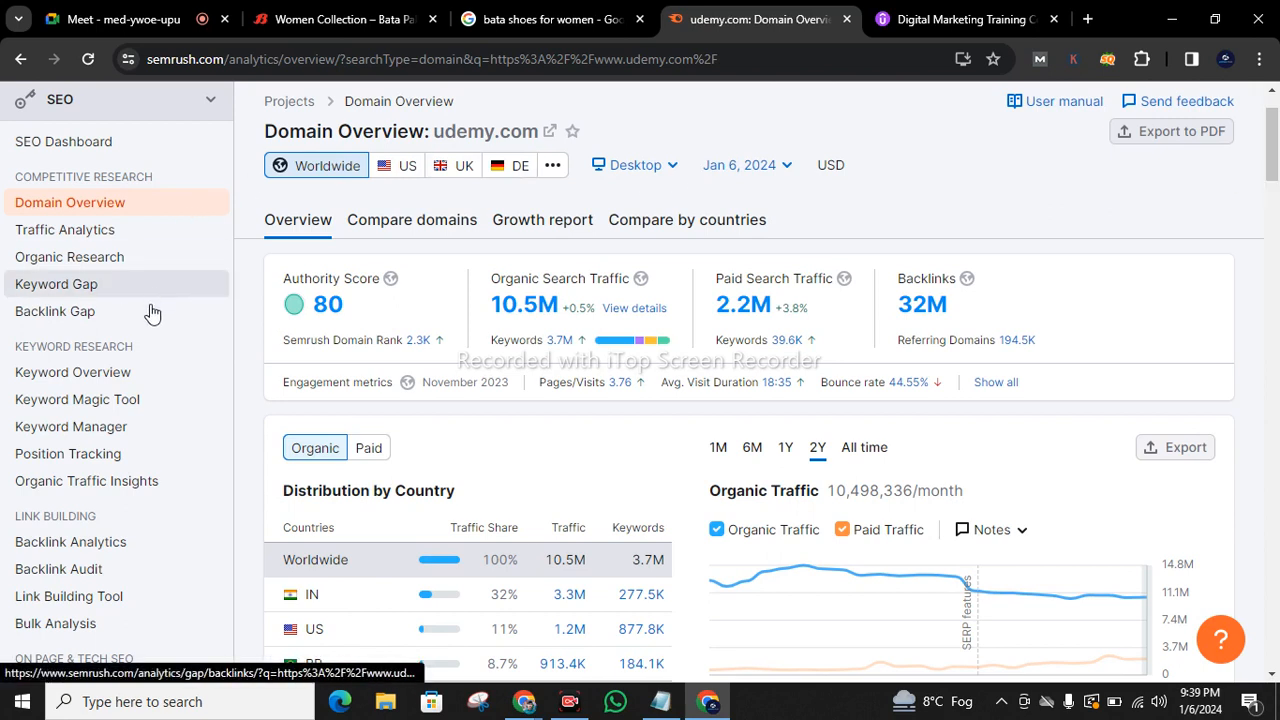
# - Open Semrush's Keyword Overview tool and enter "shoes for women" as the keyword
pyautogui.click(137, 378)
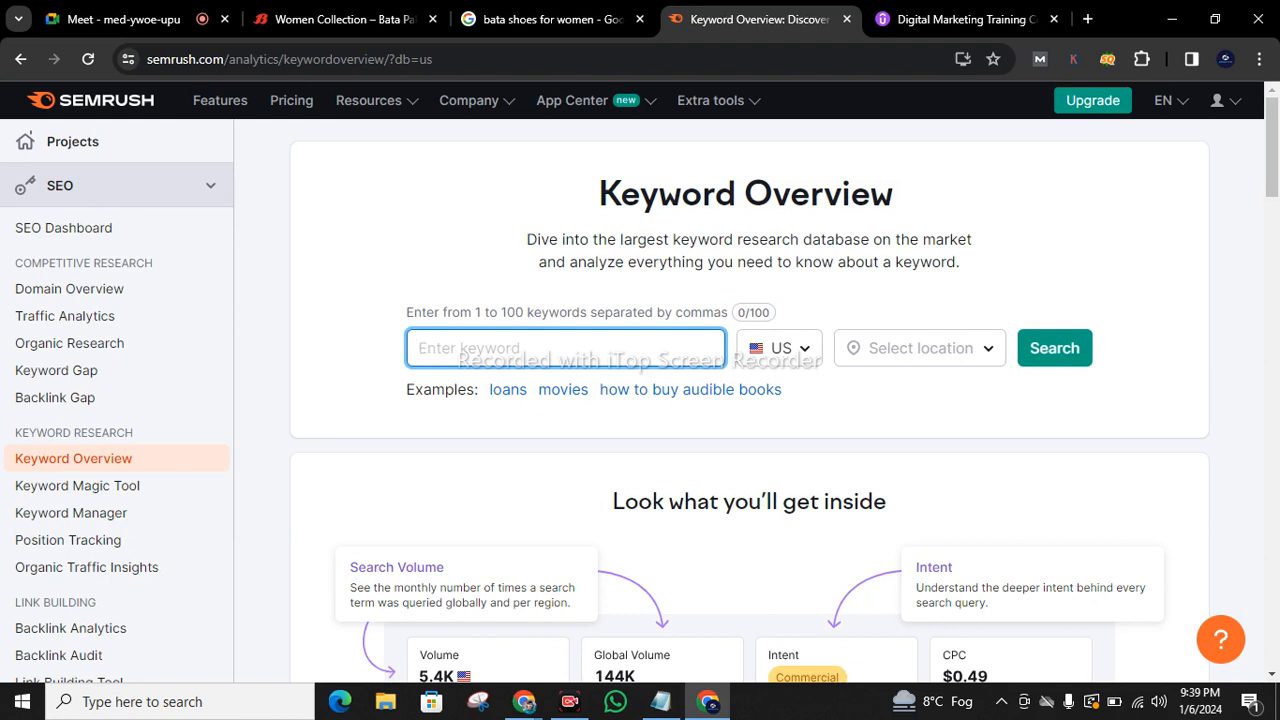
pyautogui.write('shoes')
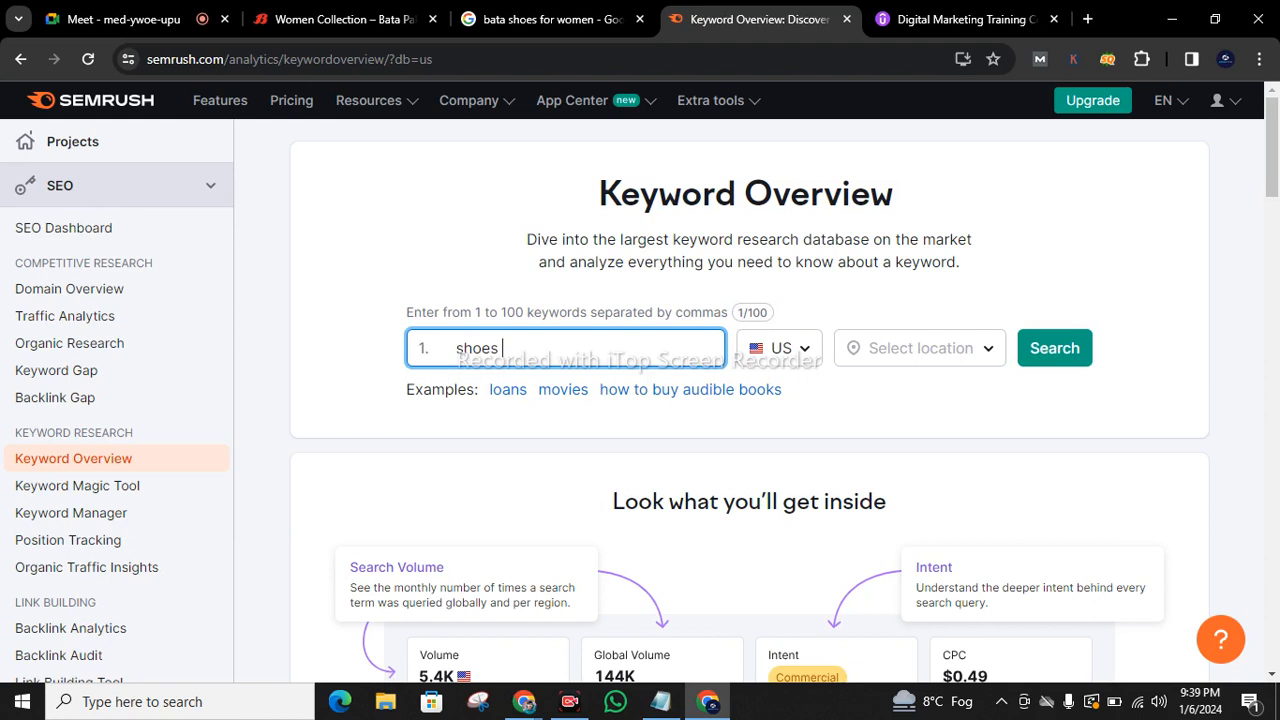
pyautogui.write(' for women')
# - Set the keyword database to Pakistan without choosing a specific location, and run the keyword search
pyautogui.click(820, 350)
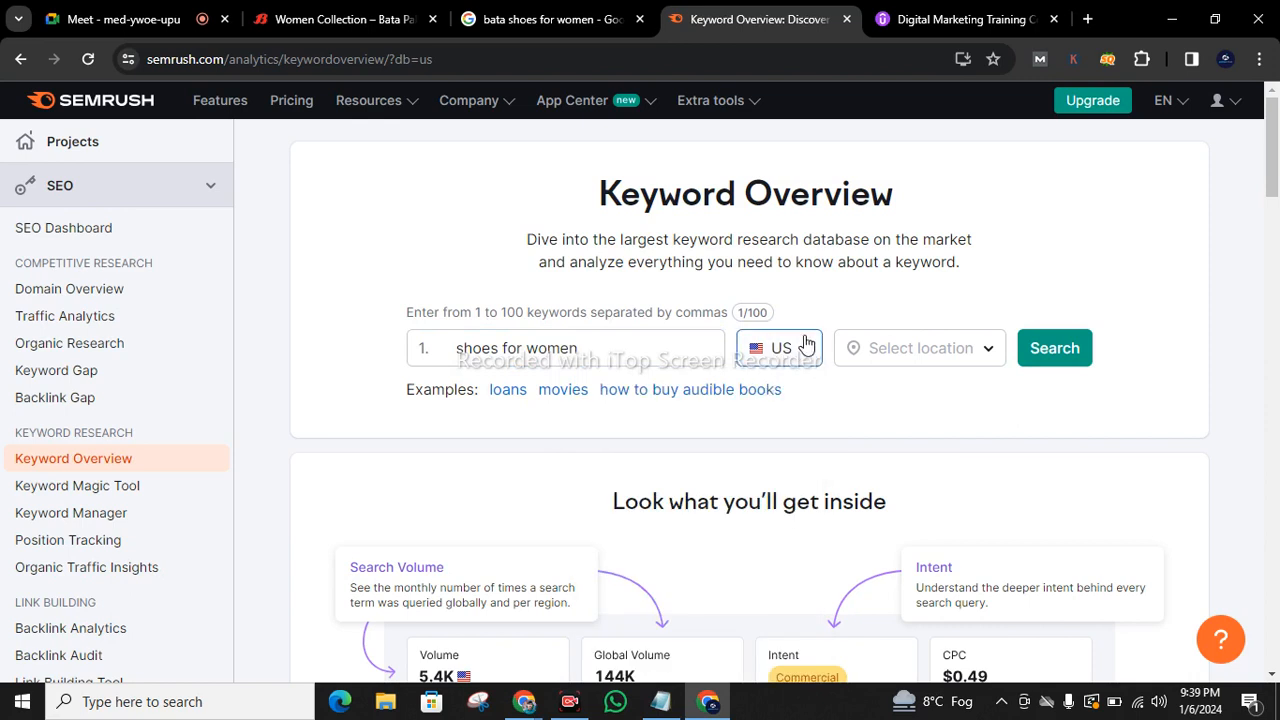
pyautogui.click(803, 350)
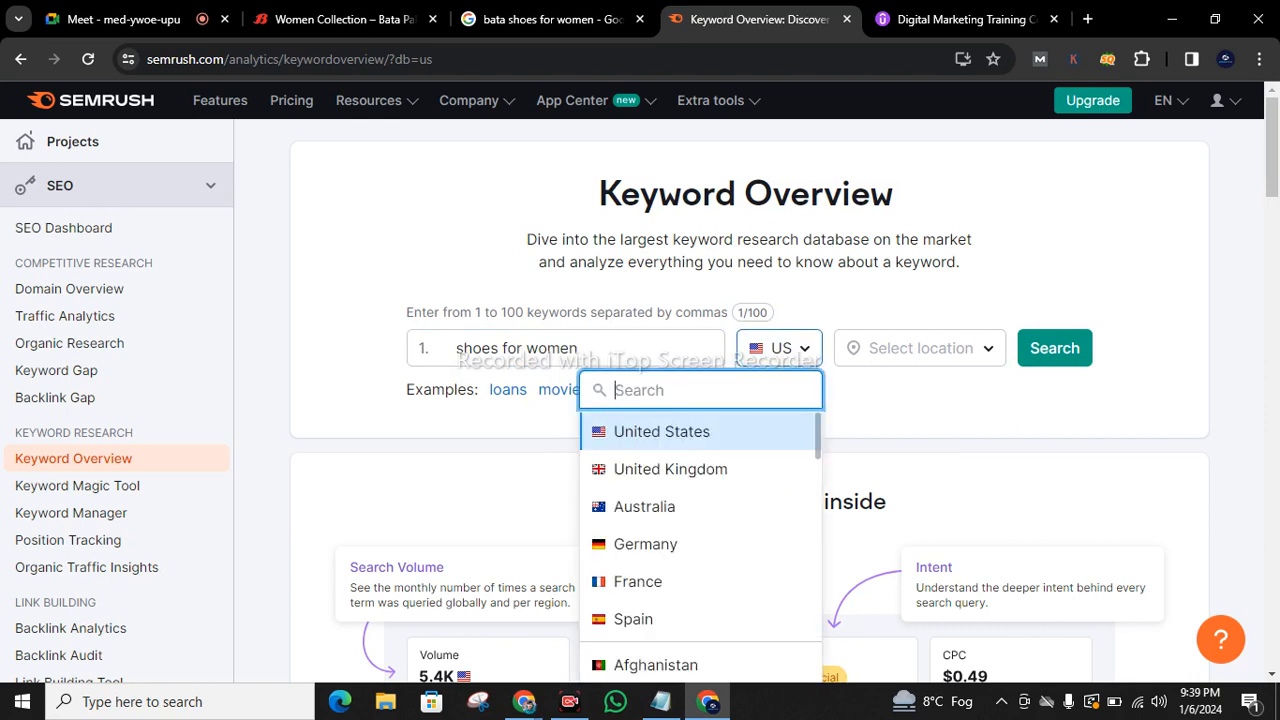
pyautogui.write('pa')
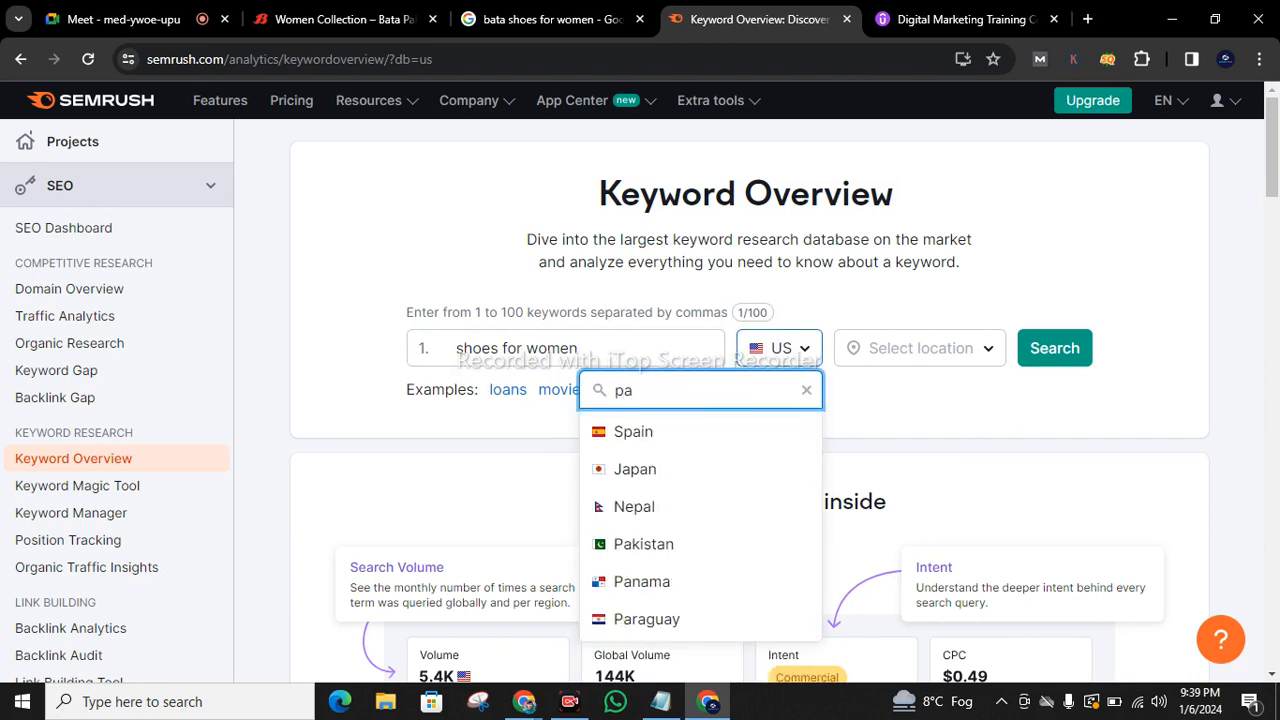
pyautogui.write('k')
pyautogui.click(643, 431)
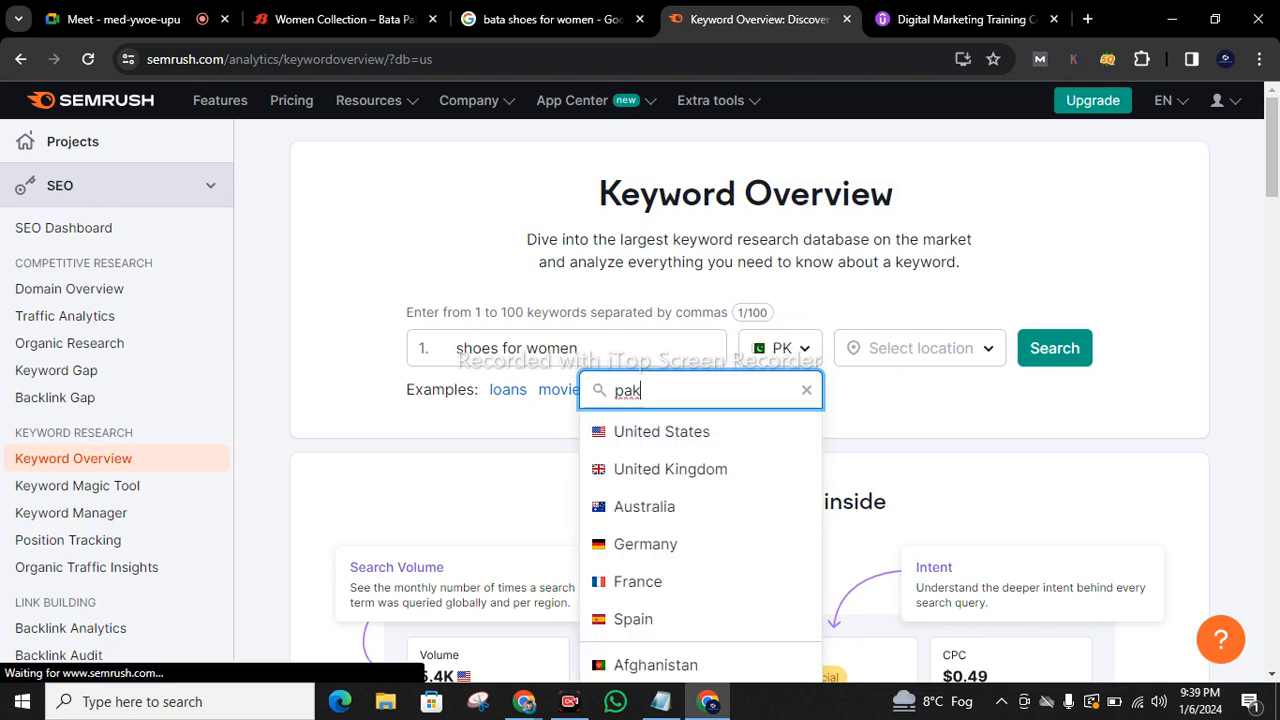
pyautogui.click(945, 360)
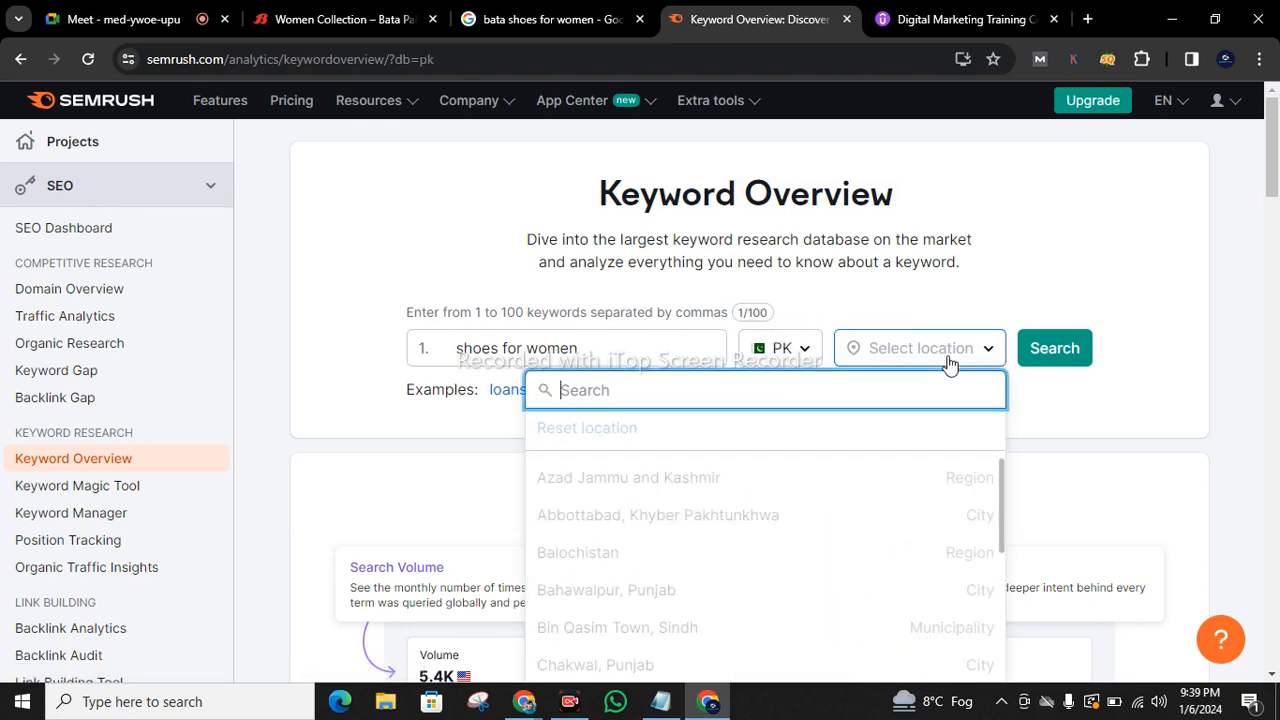
pyautogui.click(1114, 409)
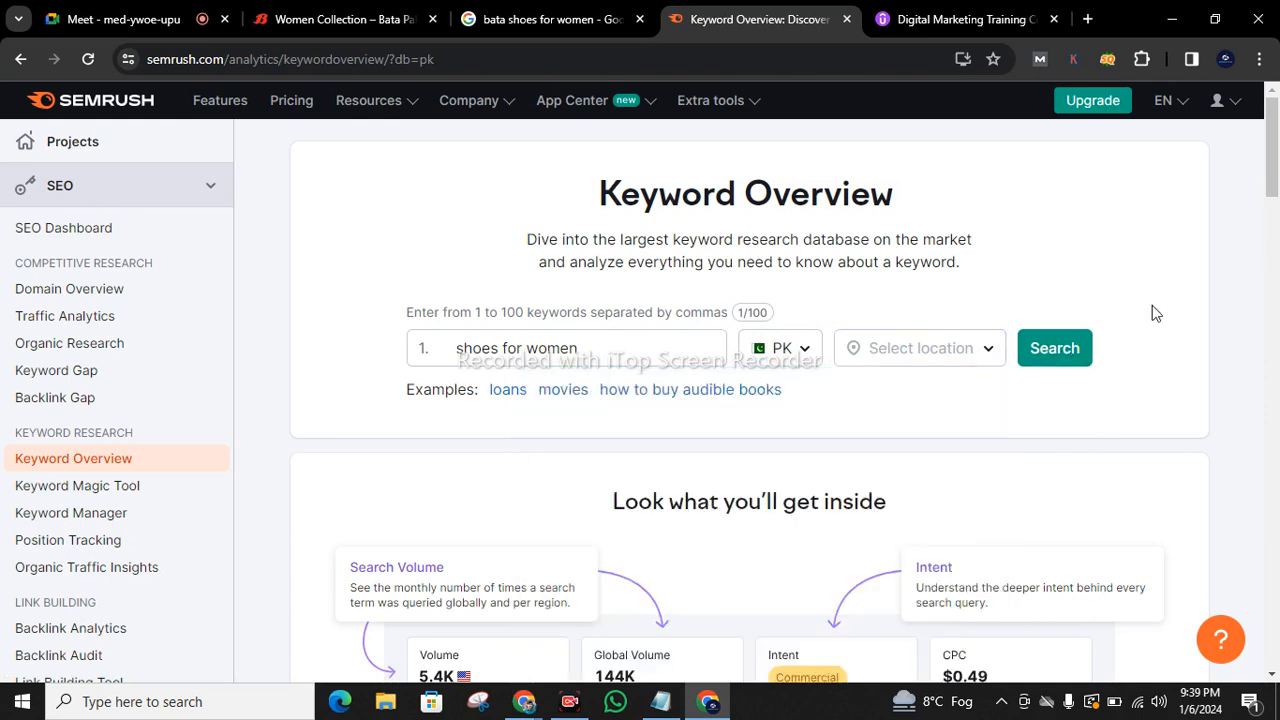
pyautogui.click(1077, 347)
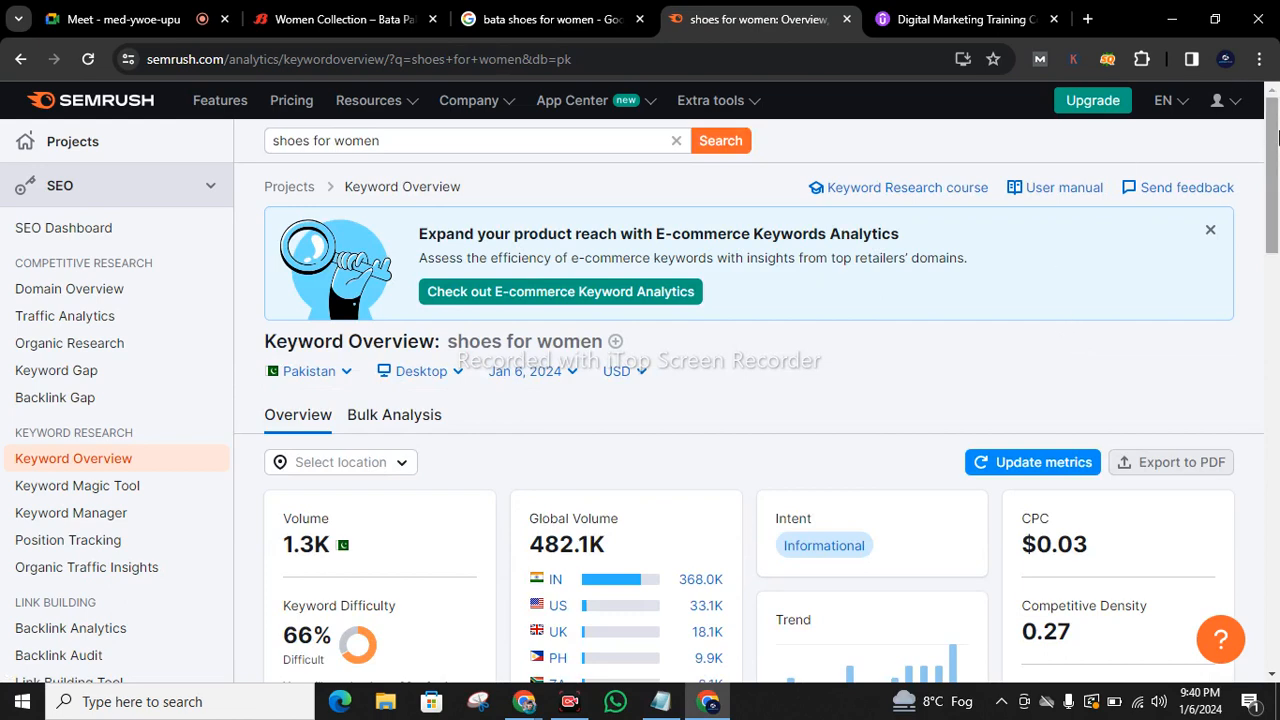
# - Review the keyword's Pakistan volume and global volume, and switch the overview to India through its global volume entry
pyautogui.moveTo(1277, 141); pyautogui.dragTo(1277, 161)
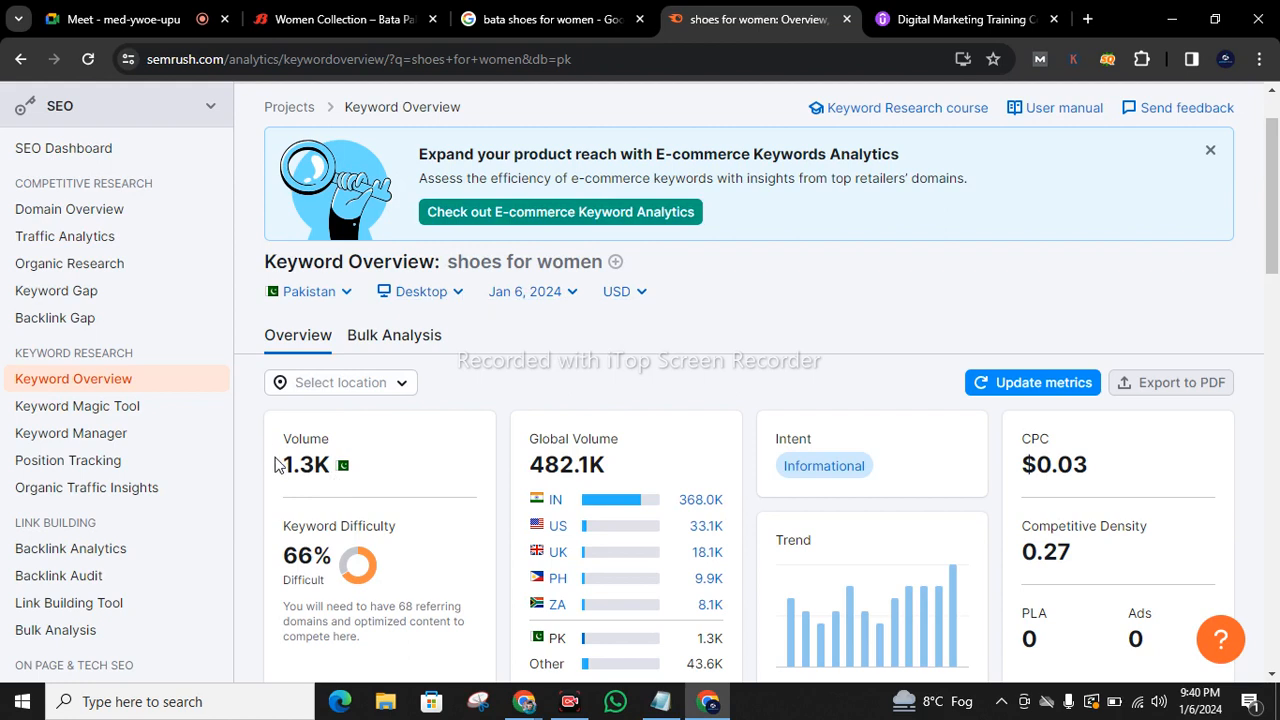
pyautogui.moveTo(272, 463); pyautogui.dragTo(330, 464)
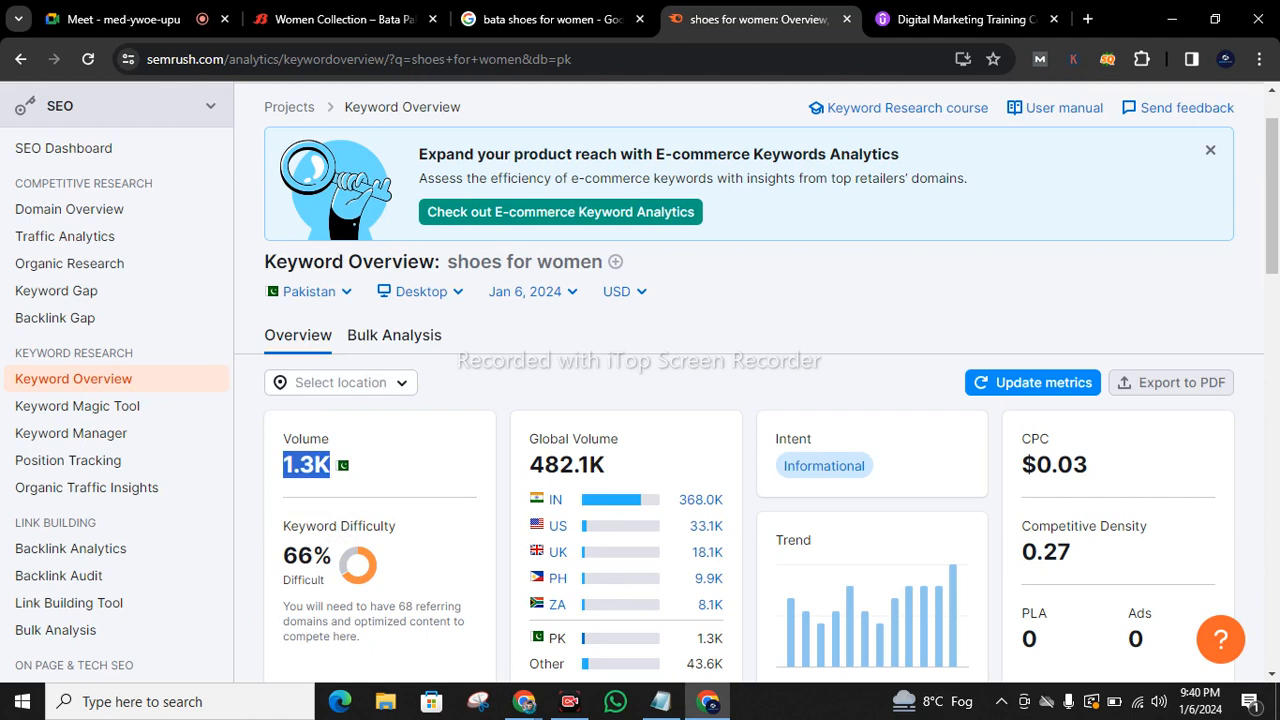
pyautogui.click(392, 482)
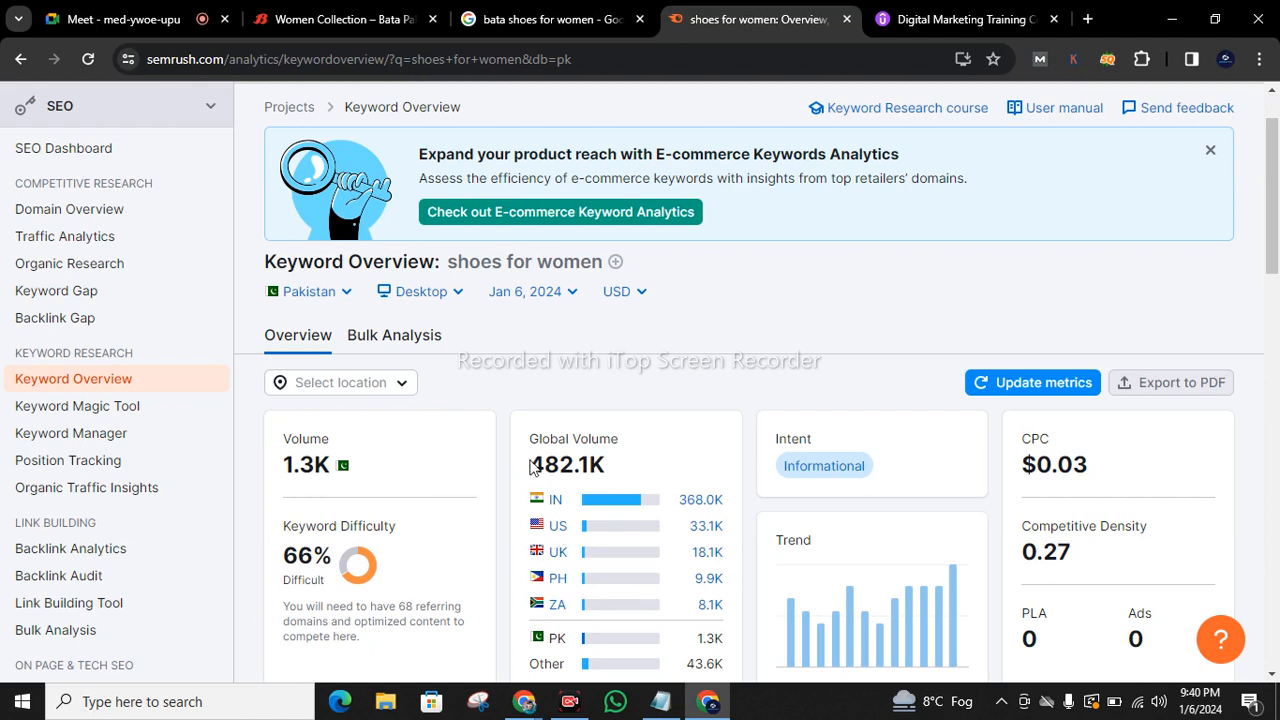
pyautogui.moveTo(530, 465); pyautogui.dragTo(590, 465)
pyautogui.click(600, 465)
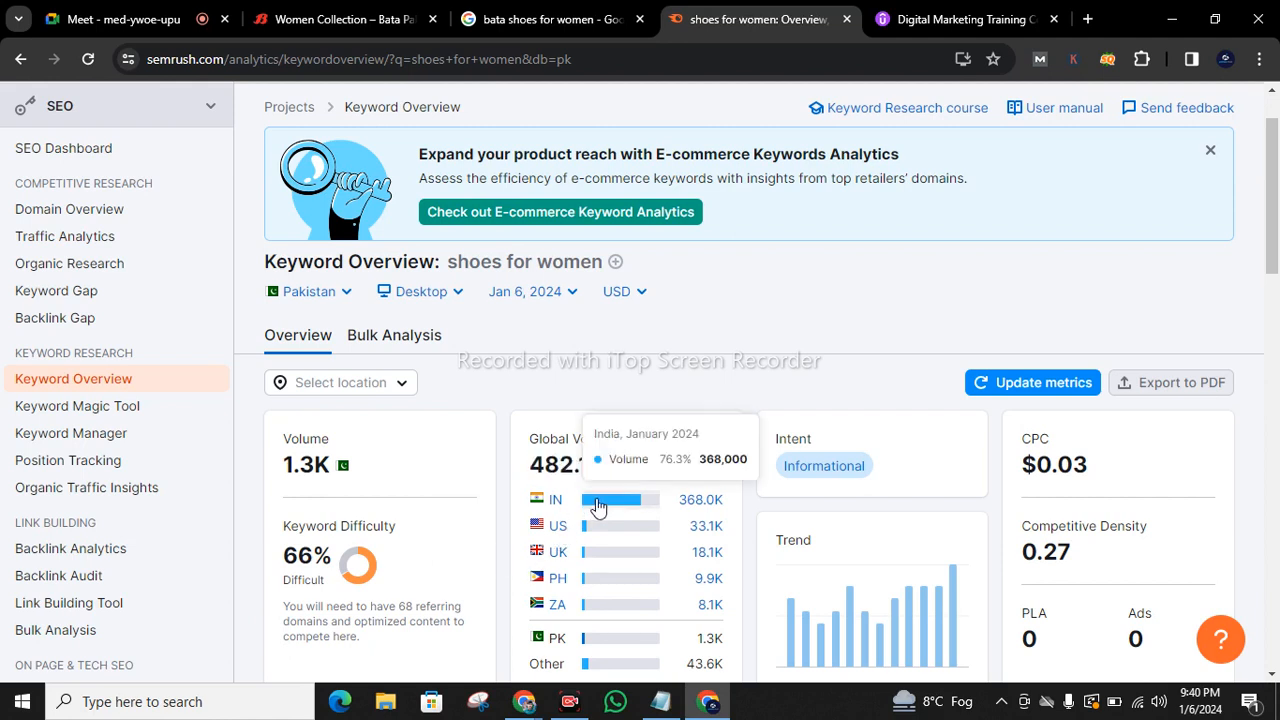
pyautogui.moveTo(678, 503); pyautogui.dragTo(692, 510)
pyautogui.click(693, 510)
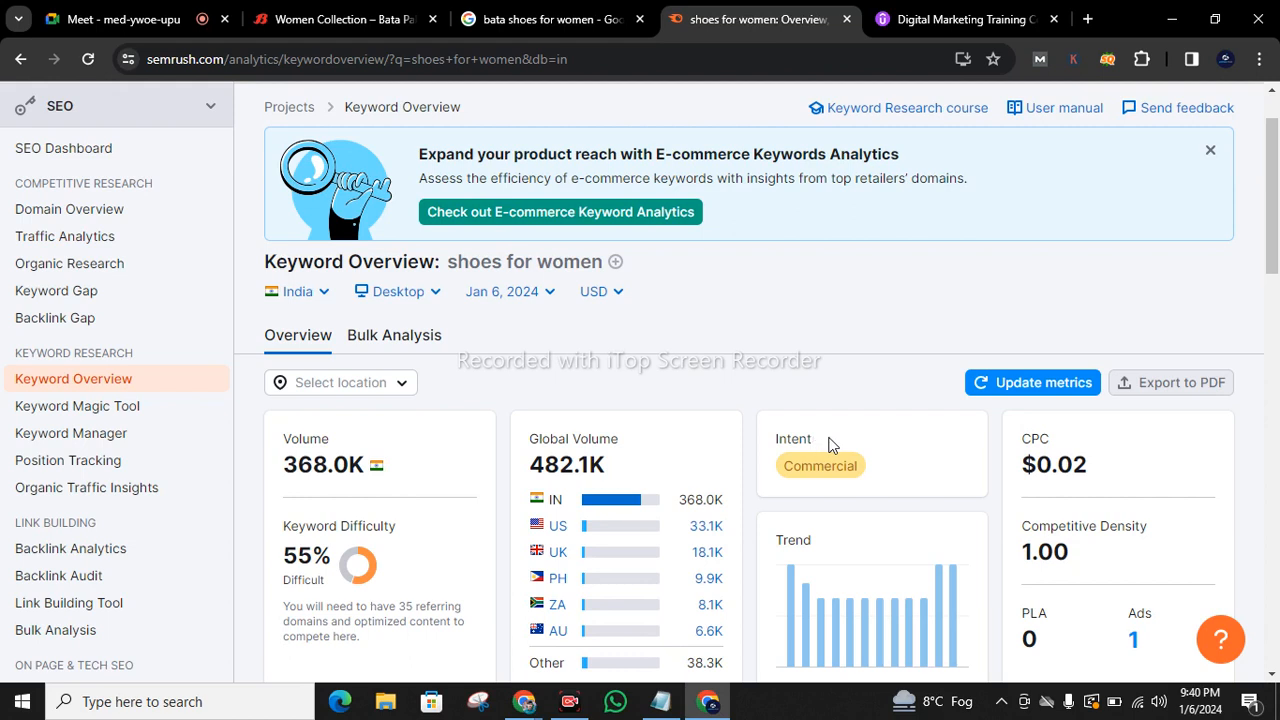
# - Check the keyword's search intent for India and read the explanation of its Commercial label
pyautogui.moveTo(806, 437); pyautogui.dragTo(775, 438)
pyautogui.click(827, 469)
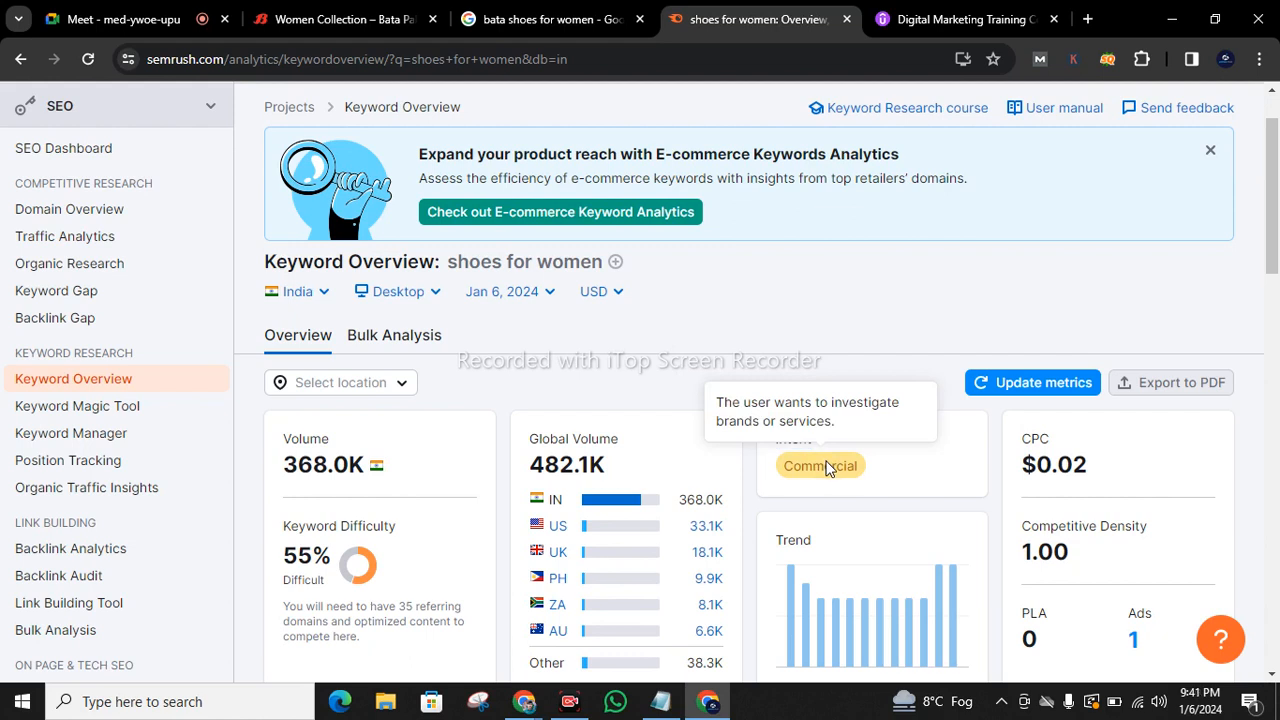
pyautogui.moveTo(880, 466); pyautogui.dragTo(850, 467)
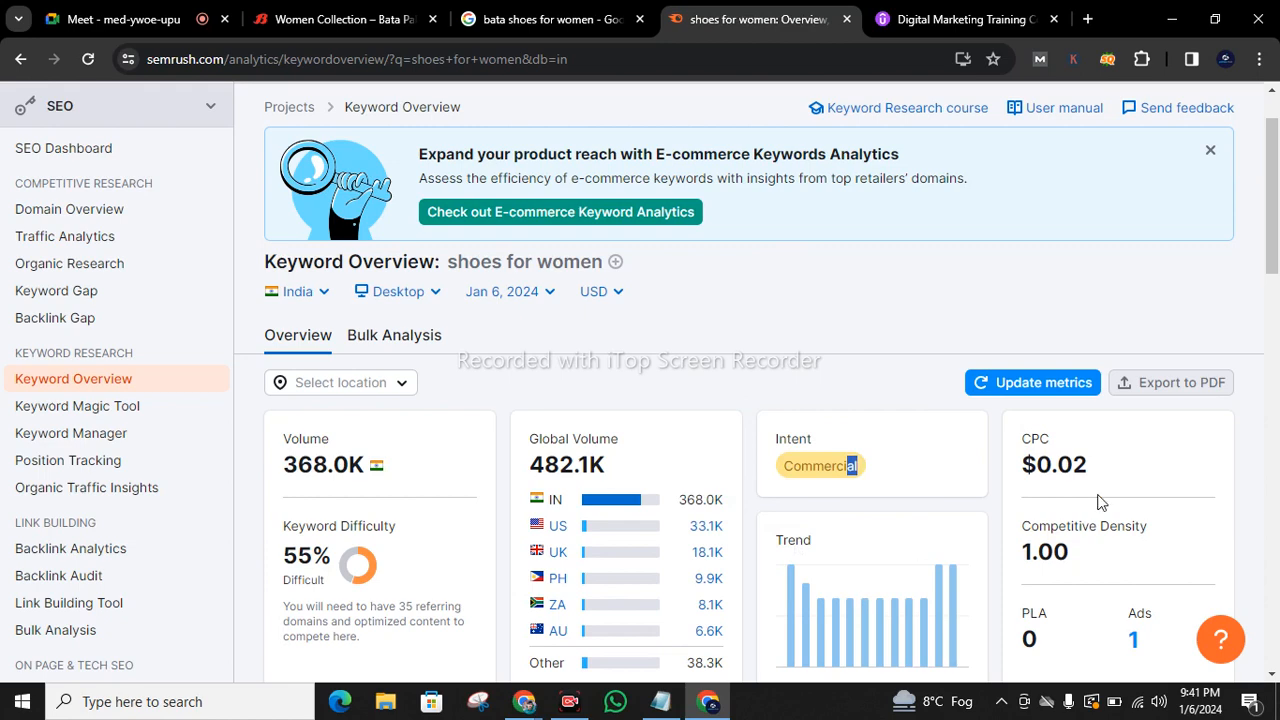
# - Look through the keyword ideas for "shoes for women" and open the full list of keyword variations
pyautogui.moveTo(1275, 258); pyautogui.dragTo(1275, 340)
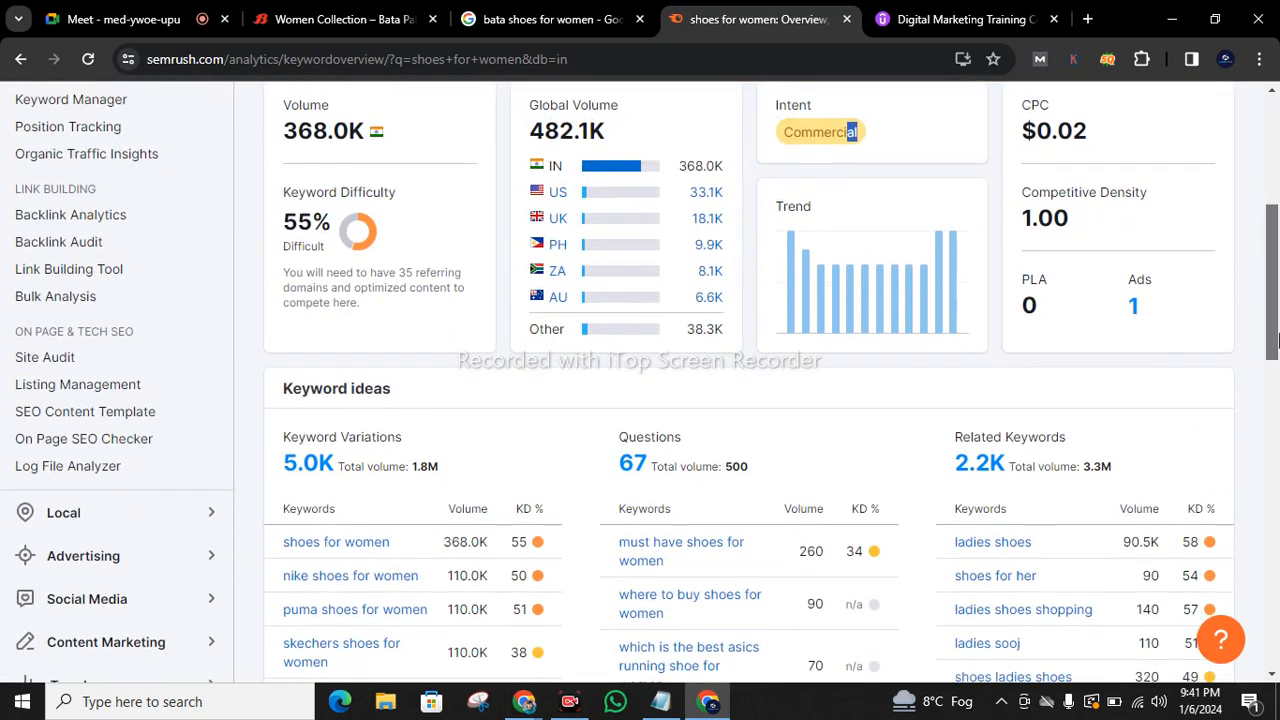
pyautogui.moveTo(1275, 340); pyautogui.dragTo(1275, 372)
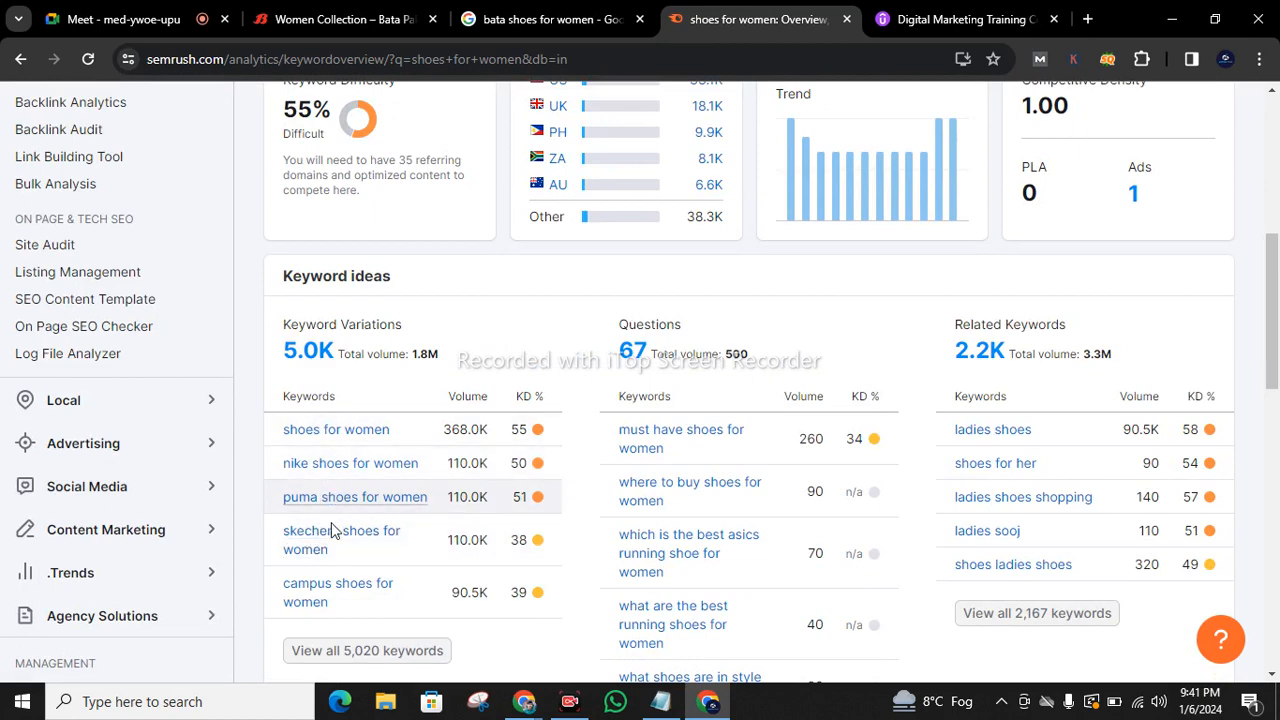
pyautogui.click(357, 649)
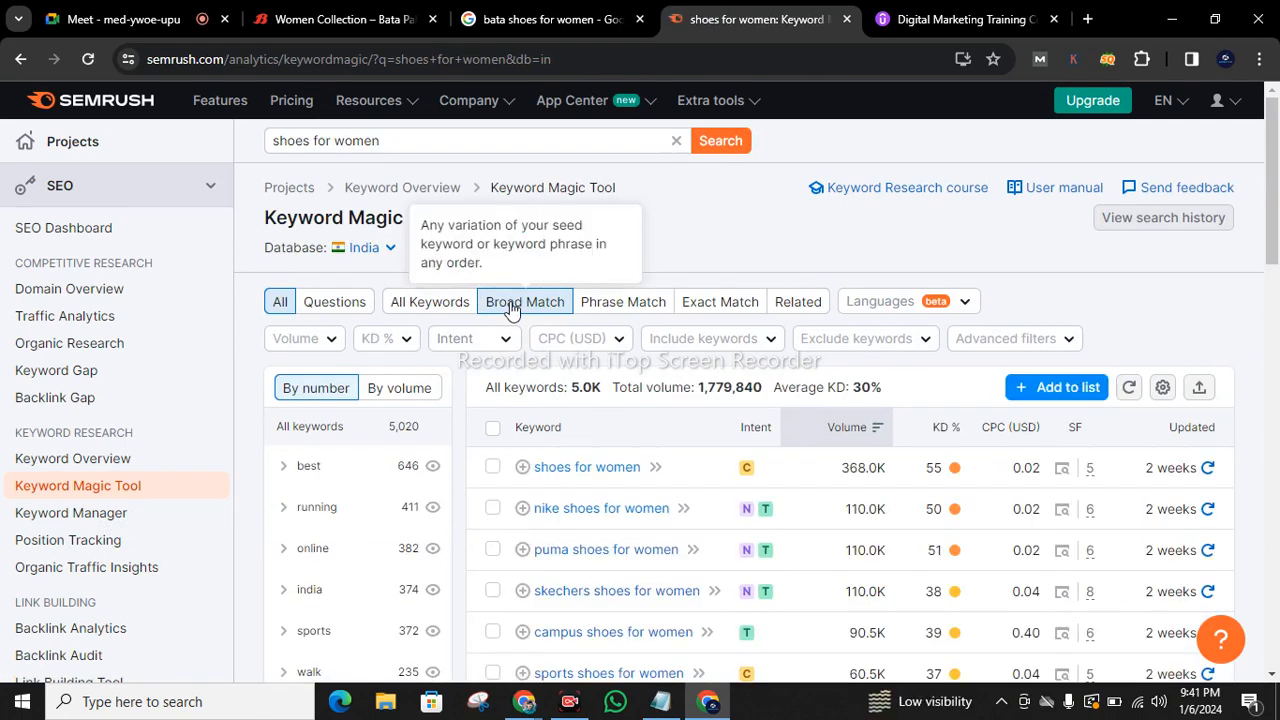
pyautogui.moveTo(380, 141); pyautogui.dragTo(296, 143)
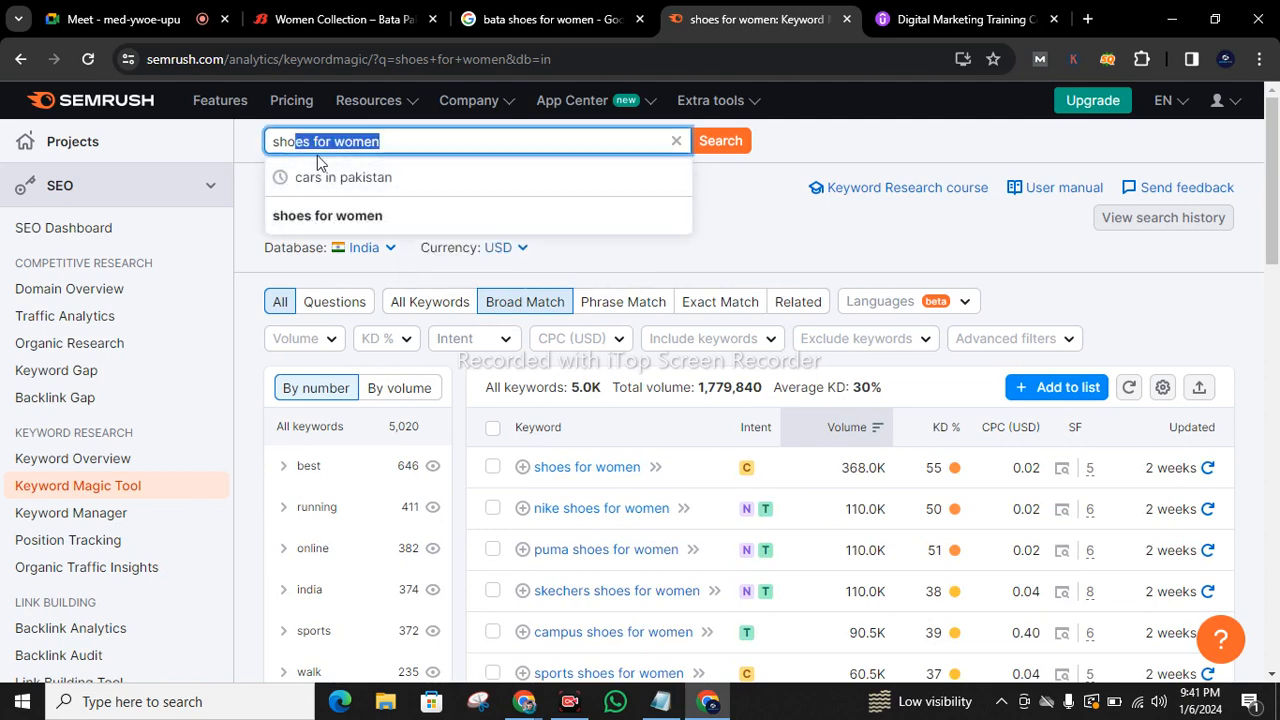
pyautogui.click(787, 205)
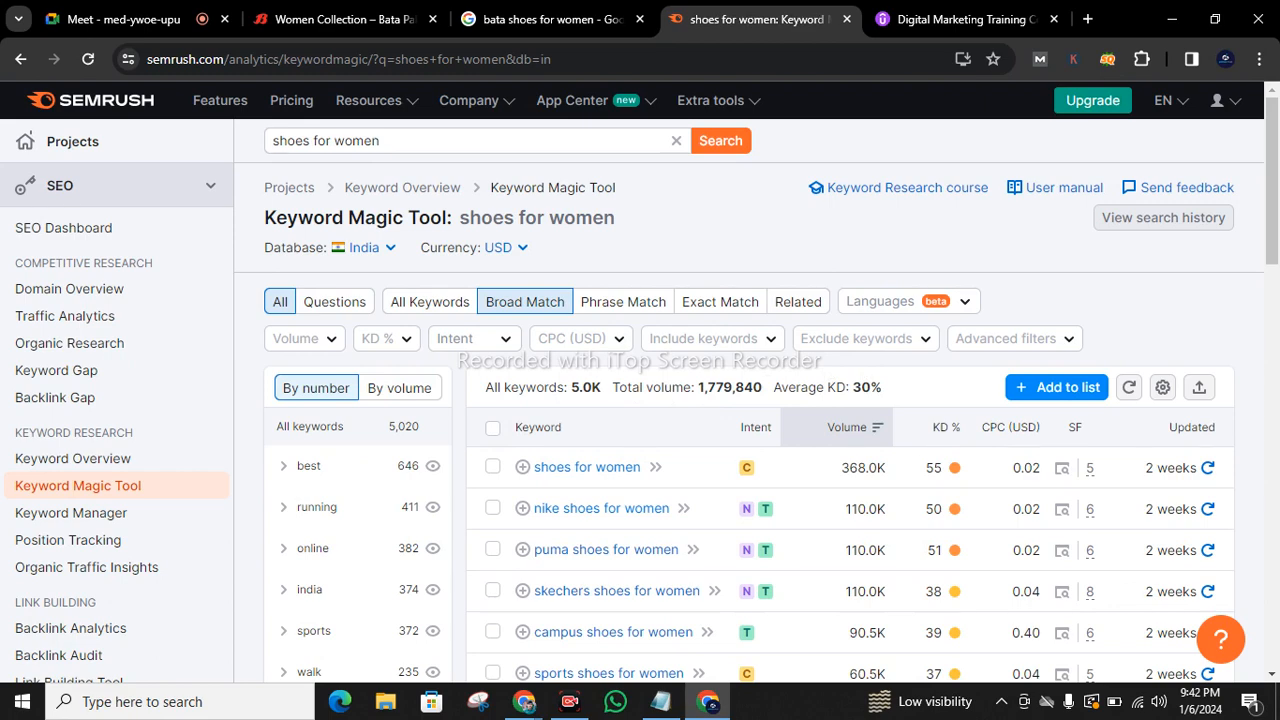
pyautogui.moveTo(1274, 240); pyautogui.dragTo(1275, 199)
# - Select all ten keywords listed for "shoes for women" and try to export them, following the free trial offer
pyautogui.click(492, 434)
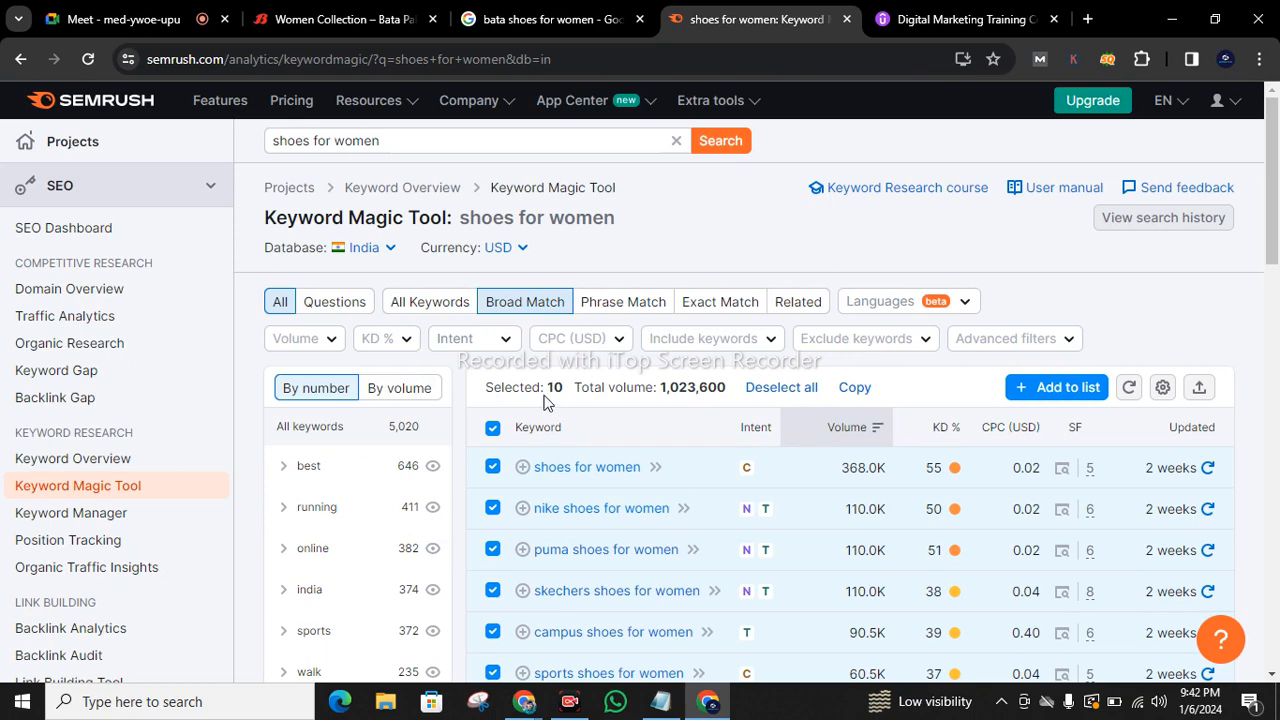
pyautogui.click(493, 429)
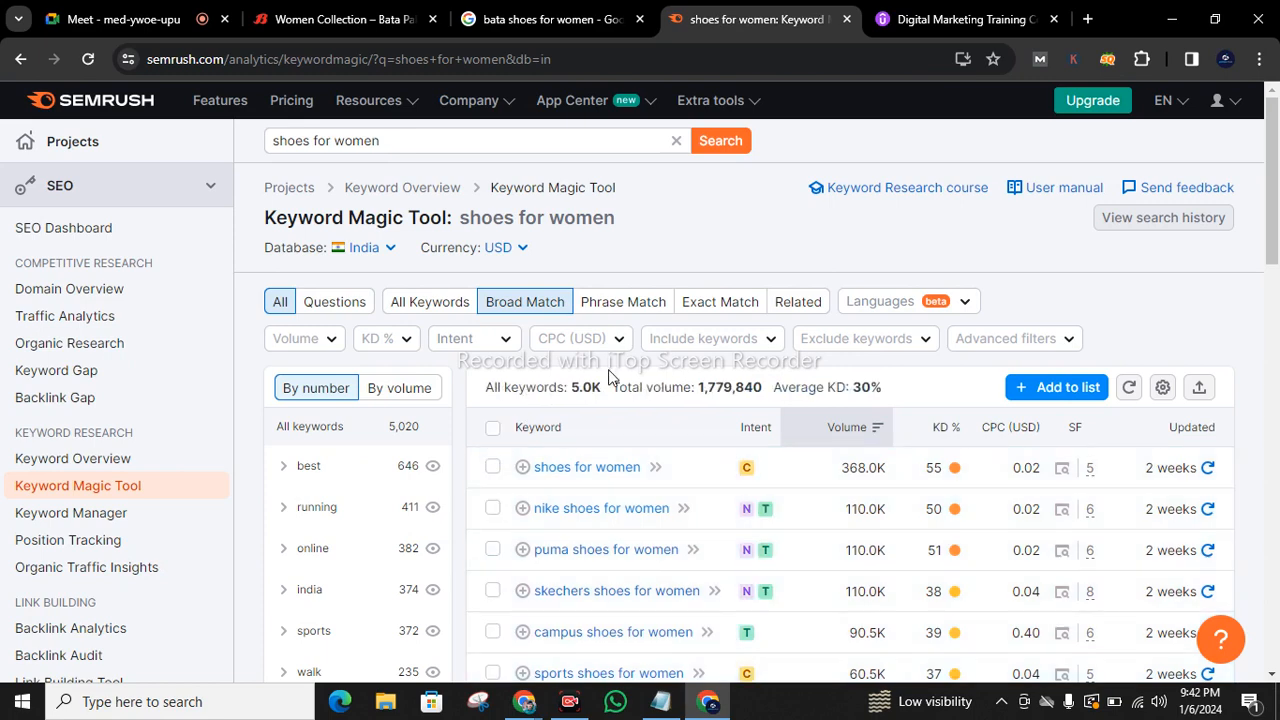
pyautogui.click(493, 429)
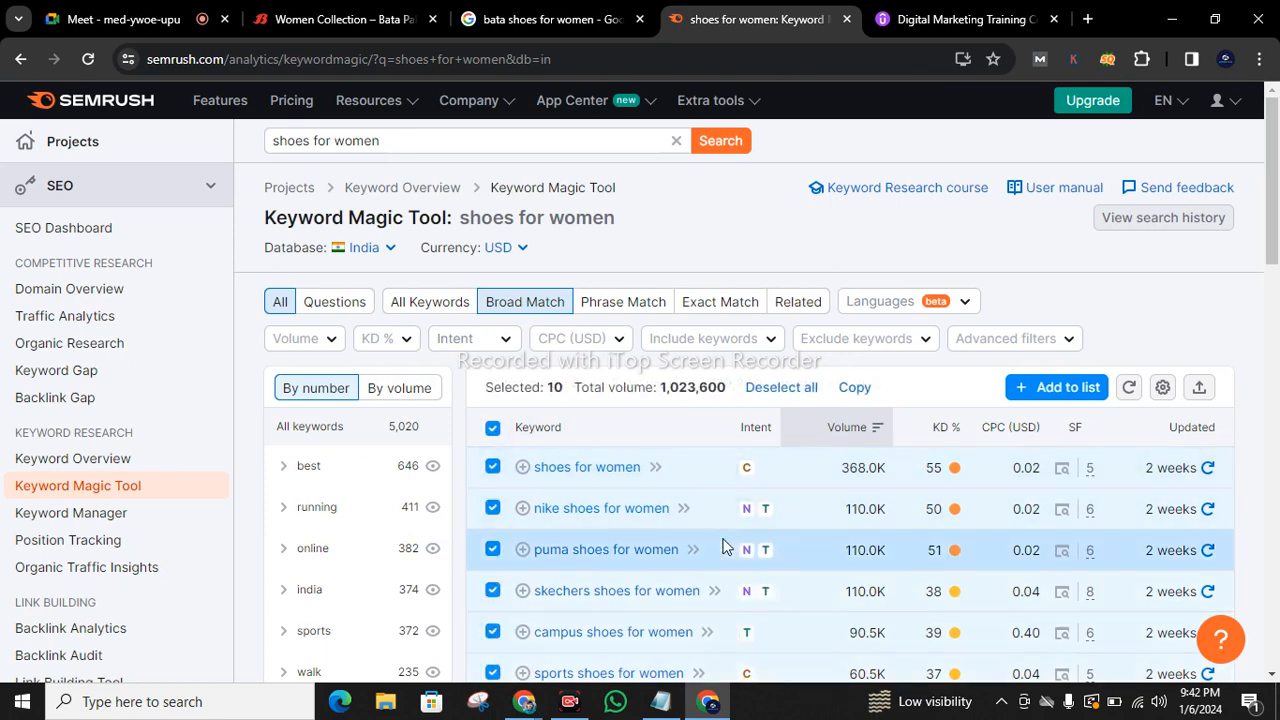
pyautogui.click(1197, 389)
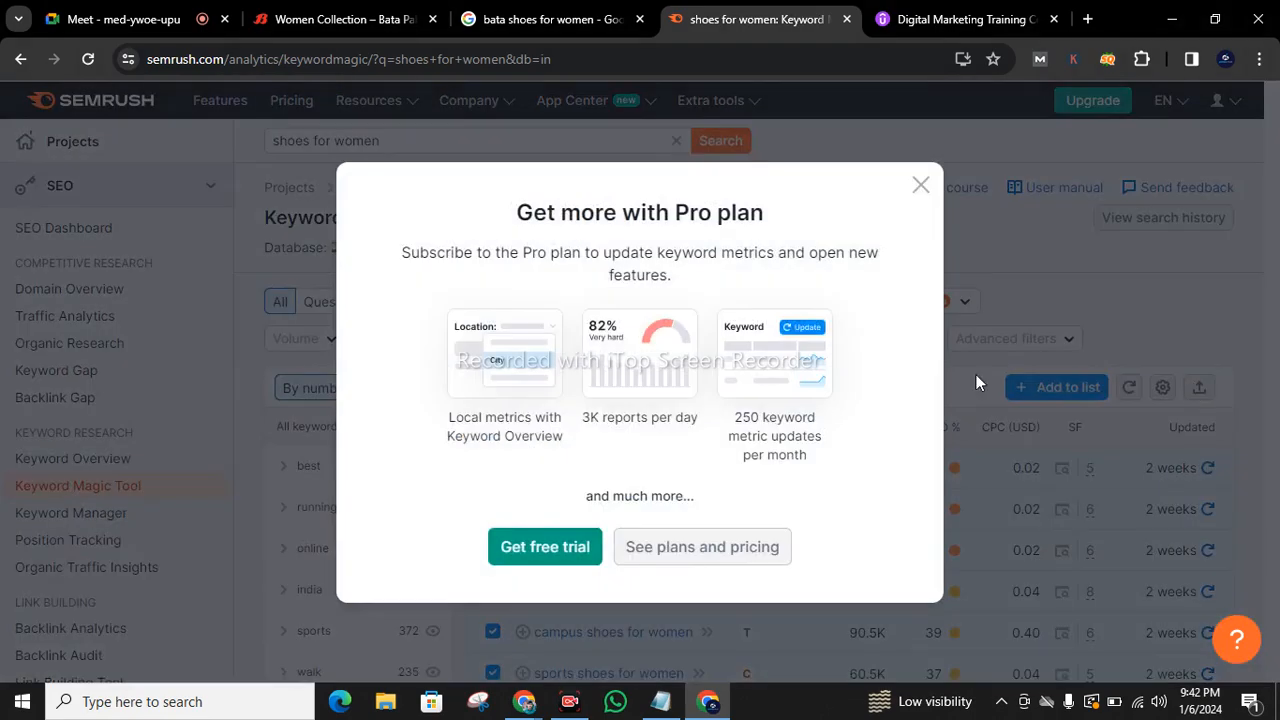
pyautogui.click(536, 545)
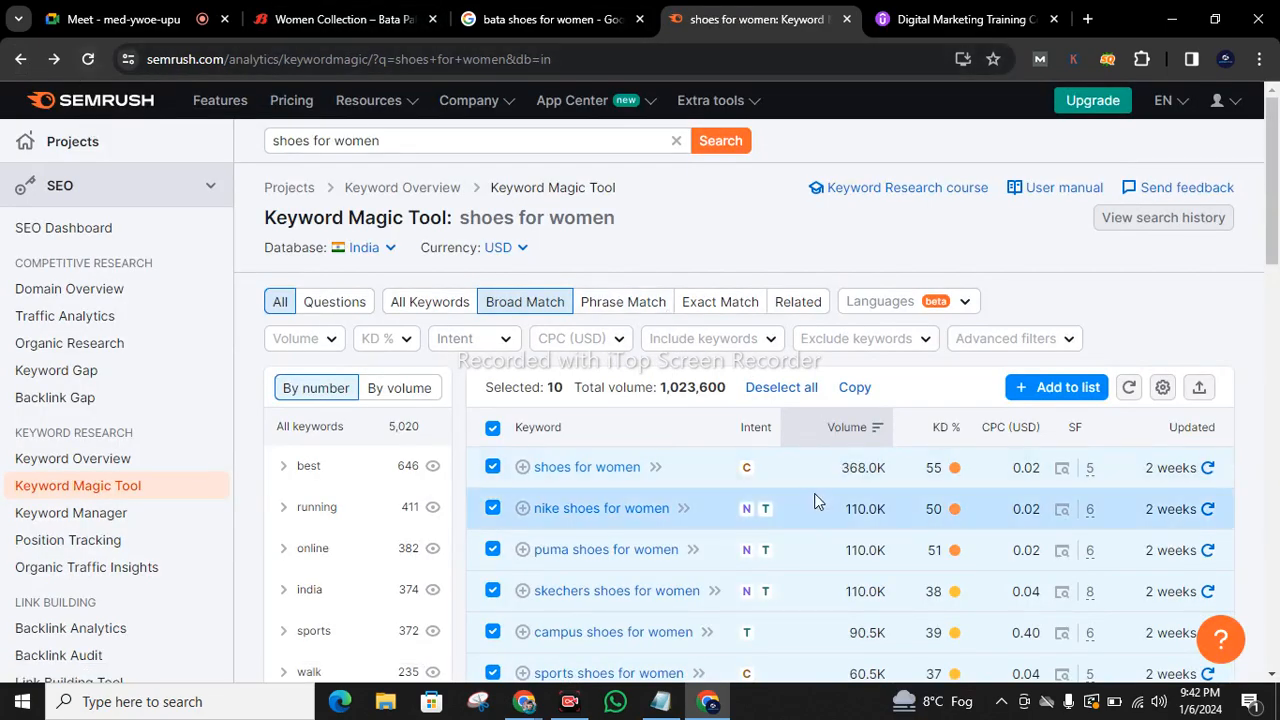
# - Review the volume of "shoes for women" in the keyword list and read the explanation of Keyword Difficulty
pyautogui.moveTo(1278, 230); pyautogui.dragTo(1278, 292)
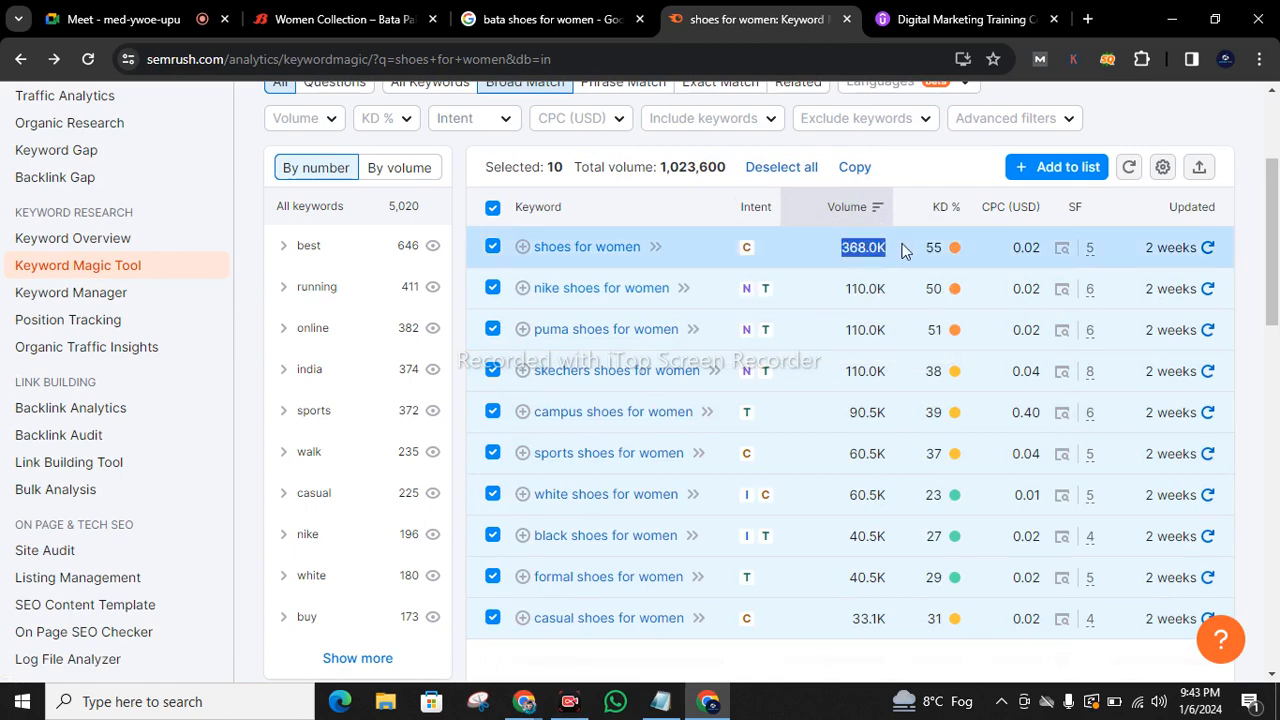
pyautogui.moveTo(903, 215)
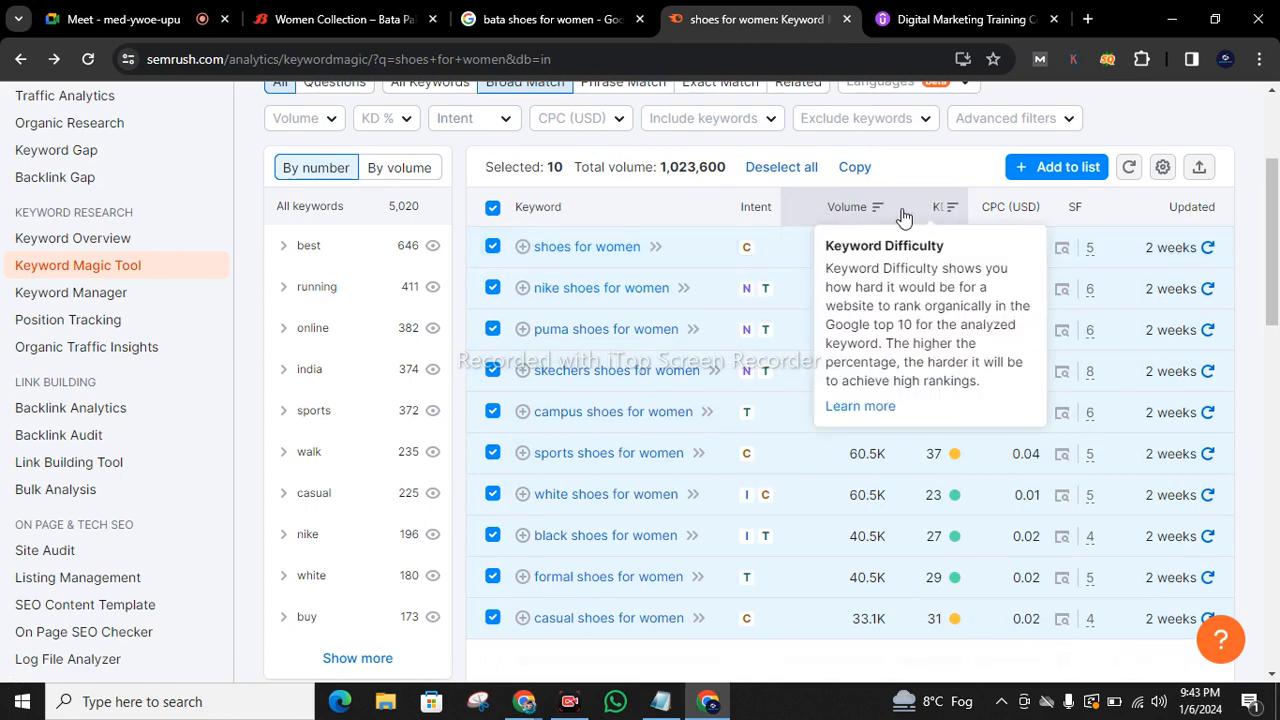
pyautogui.doubleClick(863, 247)
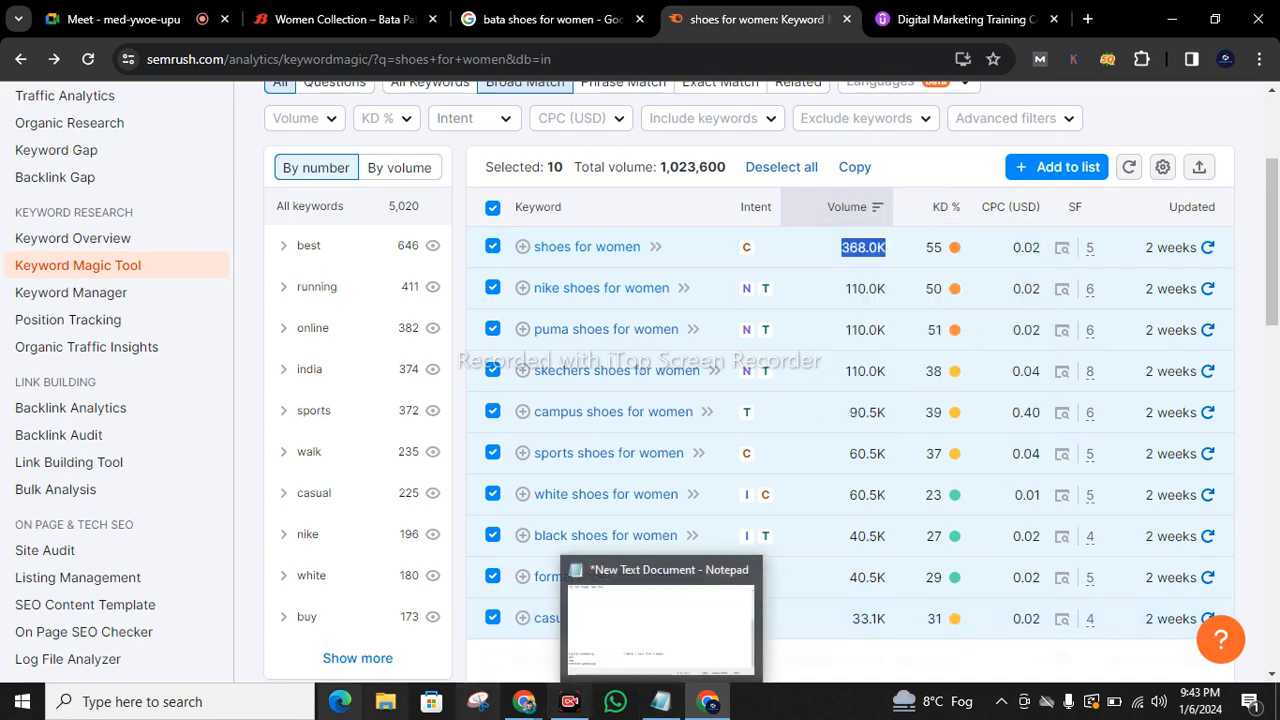
# - Open Microsoft Excel with a blank workbook, dismiss the activation wizard and widen column A
pyautogui.click(221, 702)
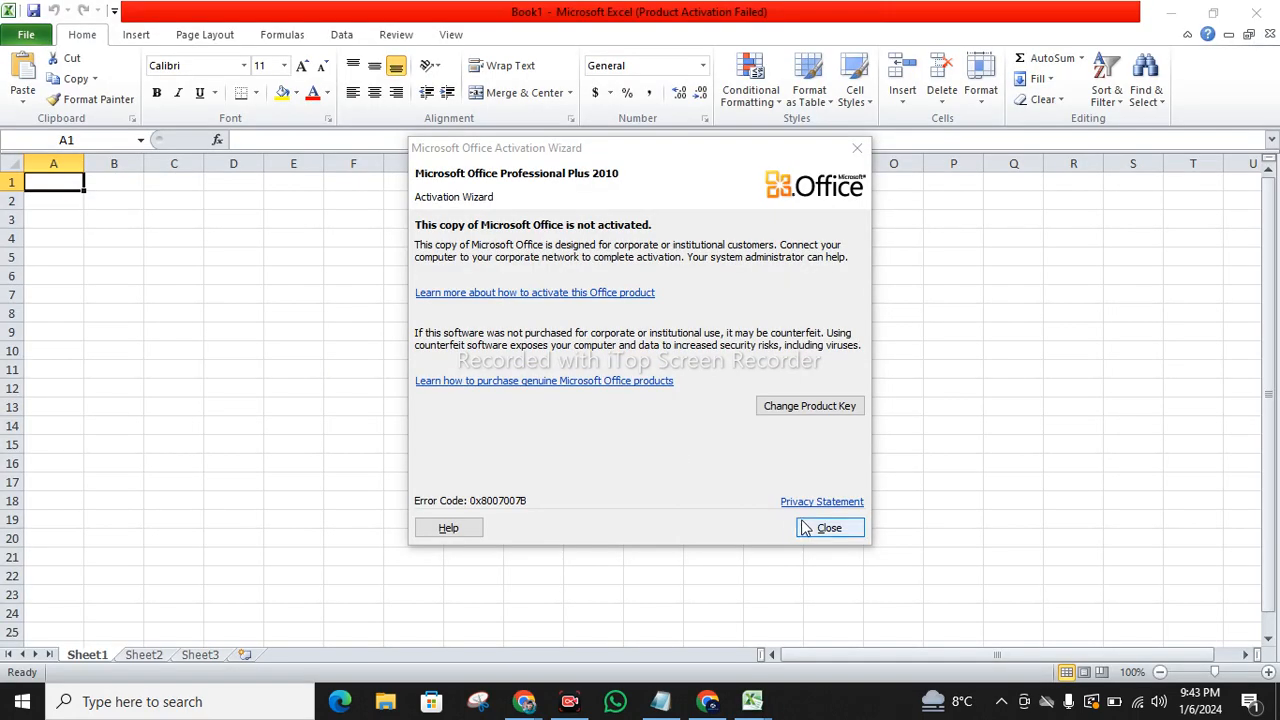
pyautogui.click(806, 528)
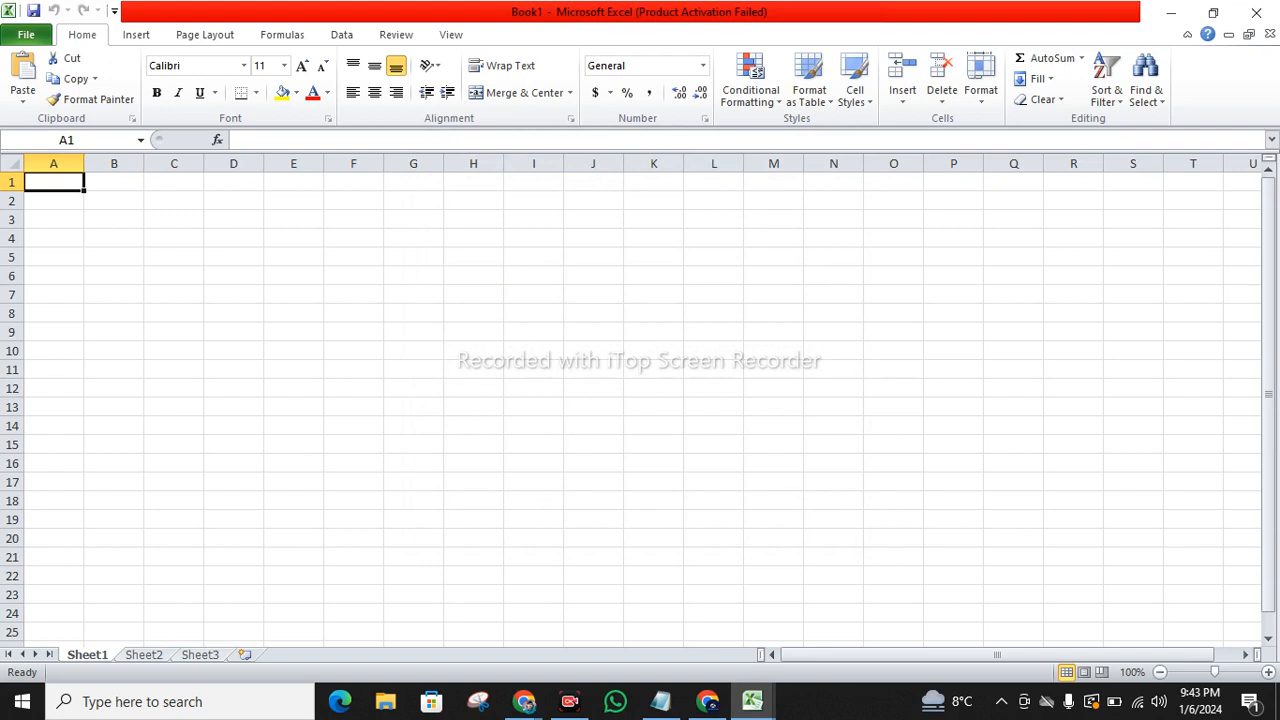
pyautogui.moveTo(84, 163); pyautogui.dragTo(202, 163)
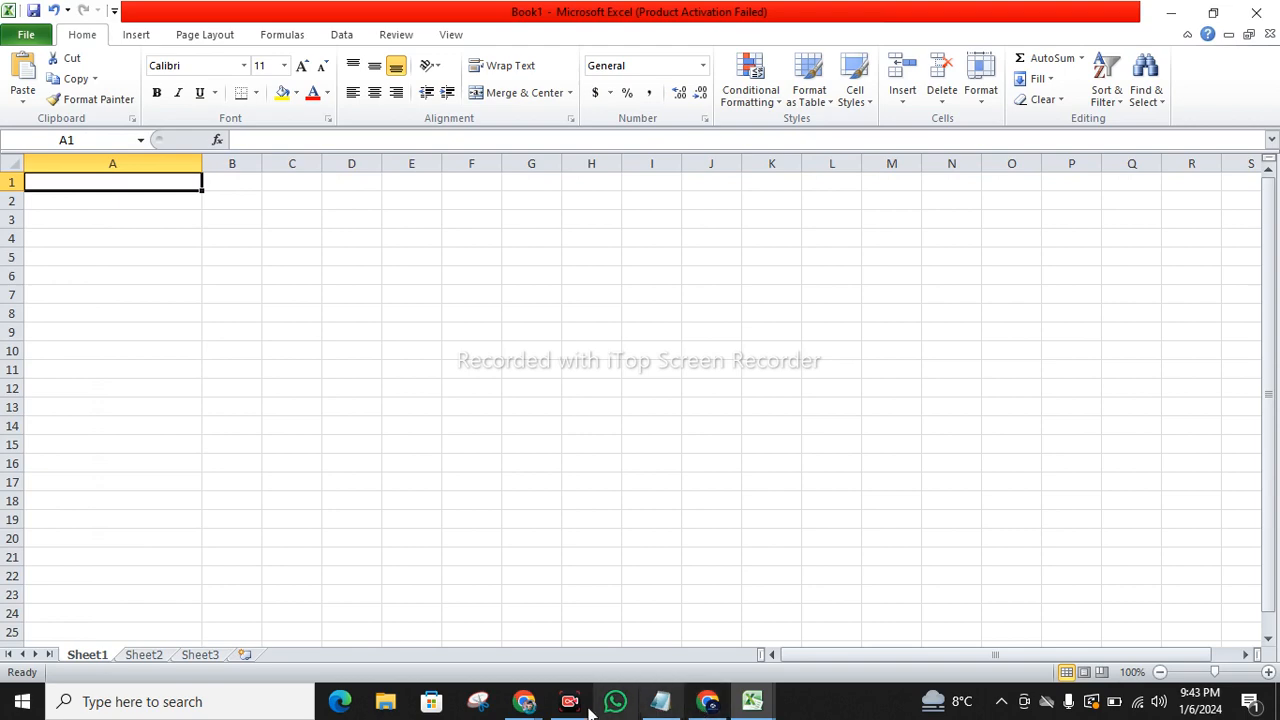
# - Switch back to Semrush in Chrome and copy the selected keyword rows, starting from "shoes for women"
pyautogui.click(709, 703)
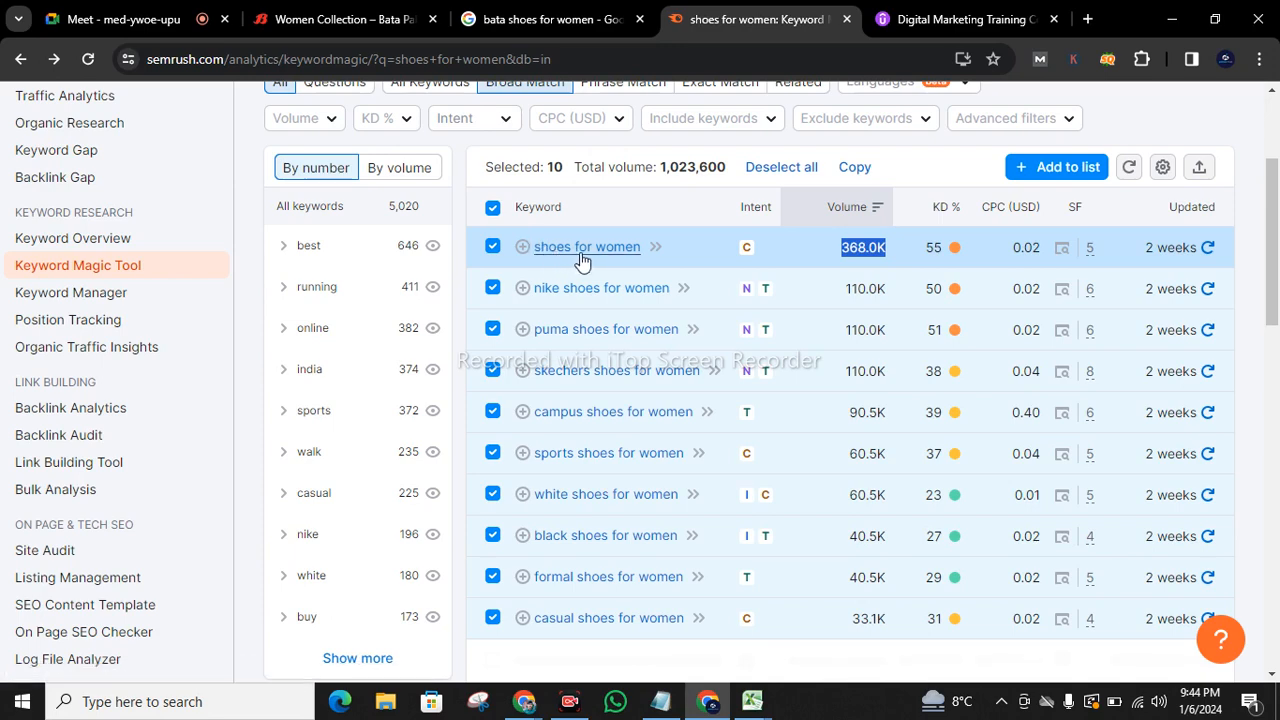
pyautogui.rightClick(582, 253)
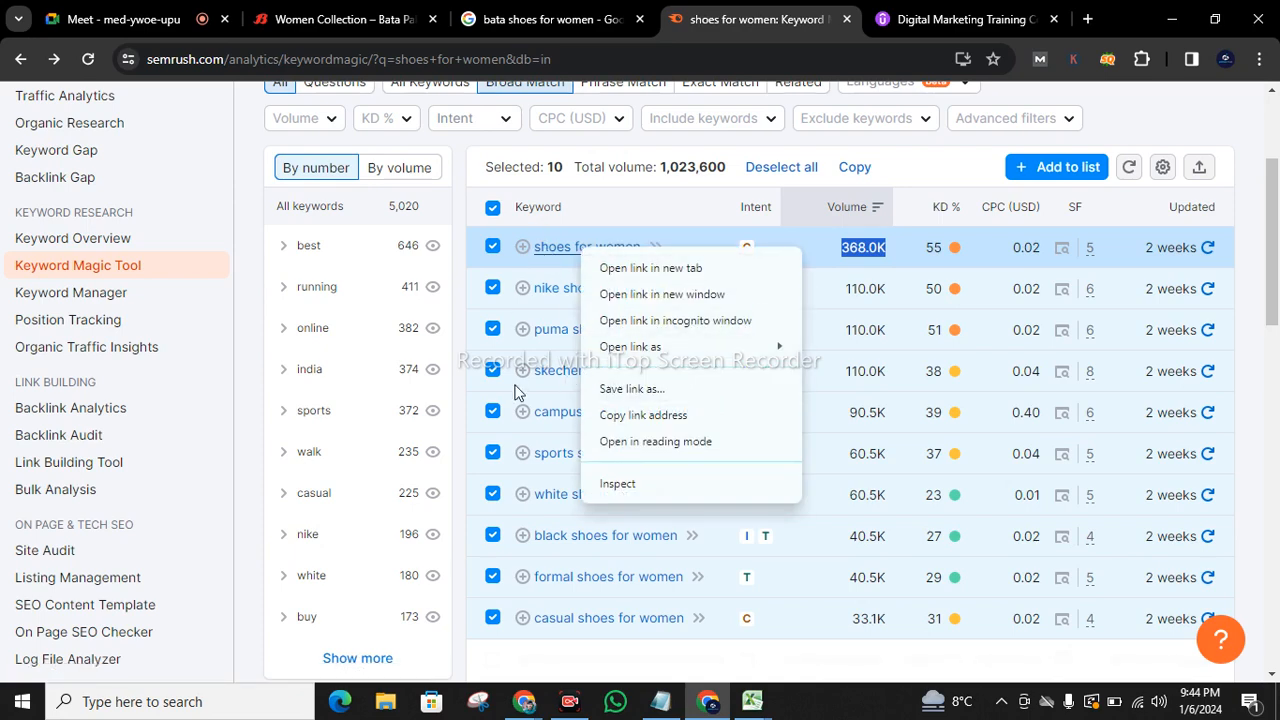
pyautogui.moveTo(532, 247); pyautogui.dragTo(642, 250)
pyautogui.hotkey('ctrl', 'c')
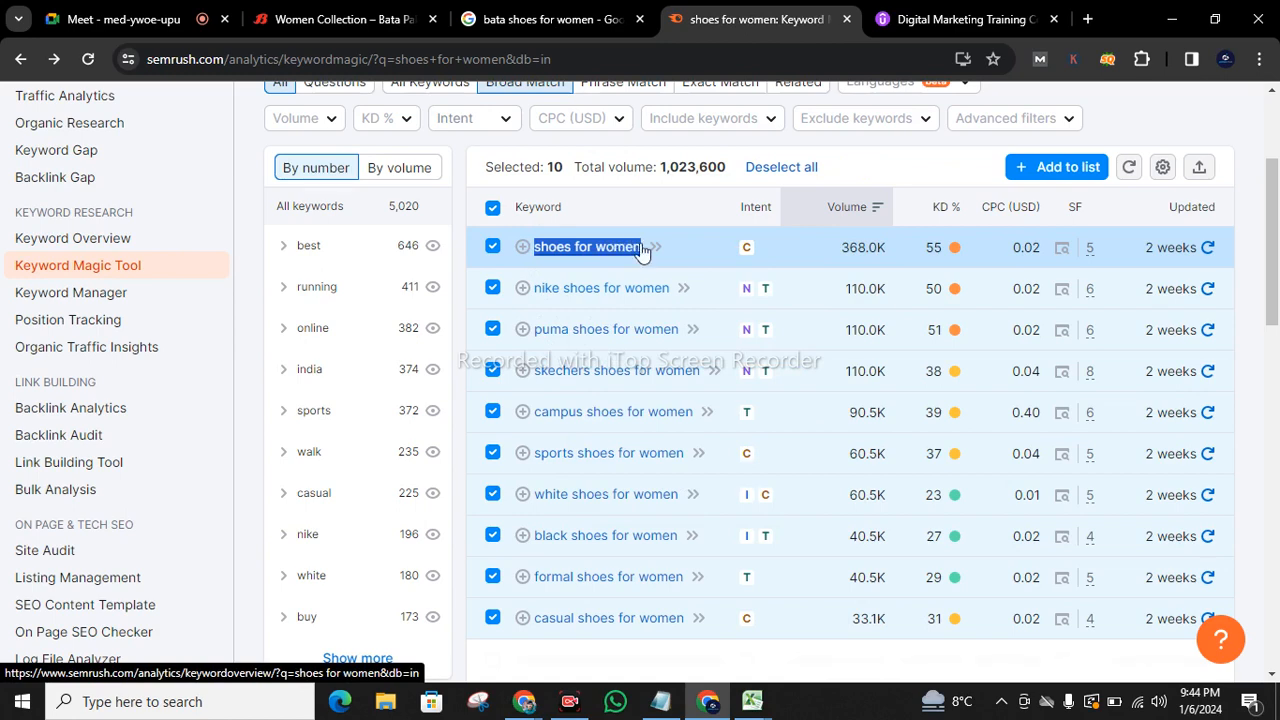
# - Switch to the first open Excel workbook and dismiss its activation wizard
pyautogui.click(766, 707)
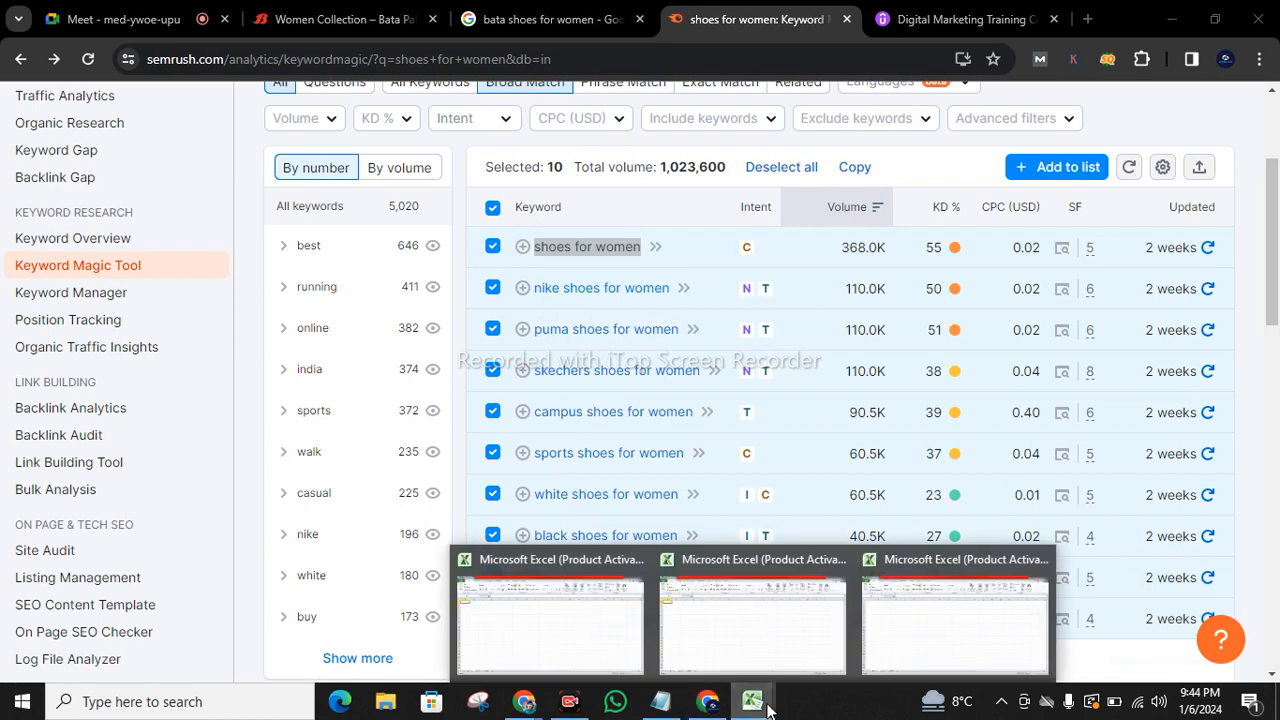
pyautogui.moveTo(614, 634)
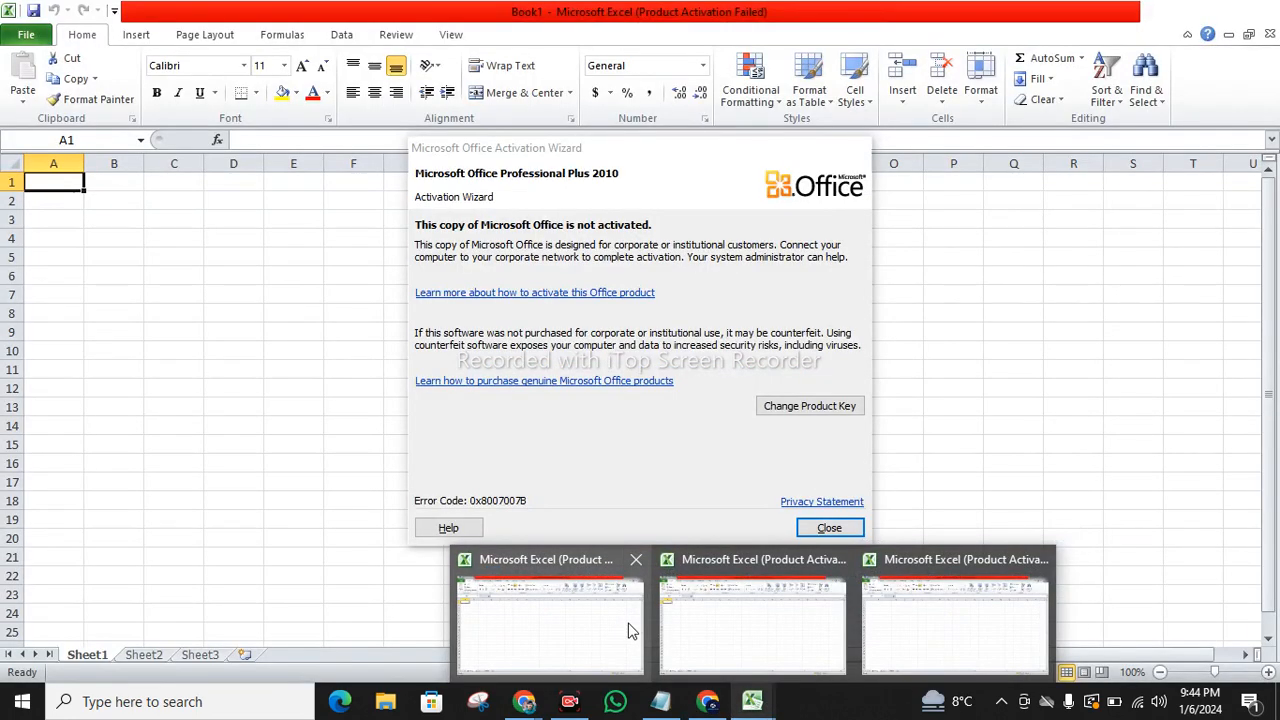
pyautogui.click(630, 630)
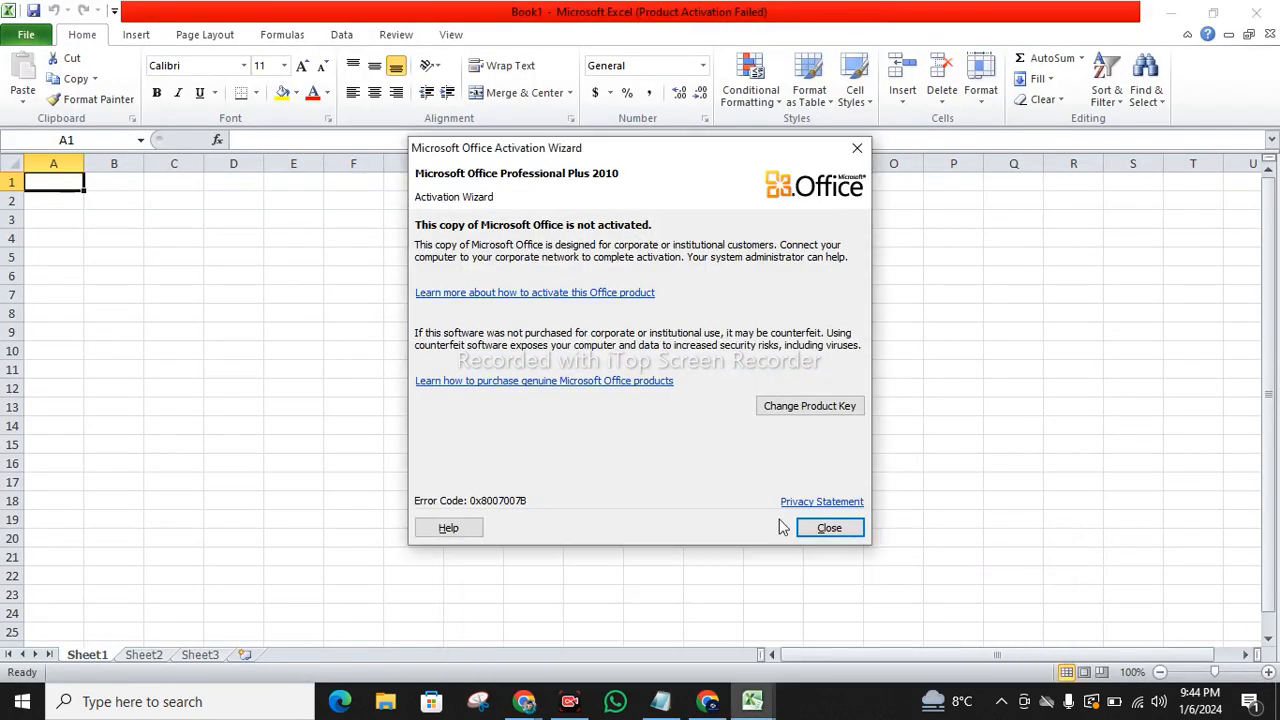
pyautogui.click(830, 528)
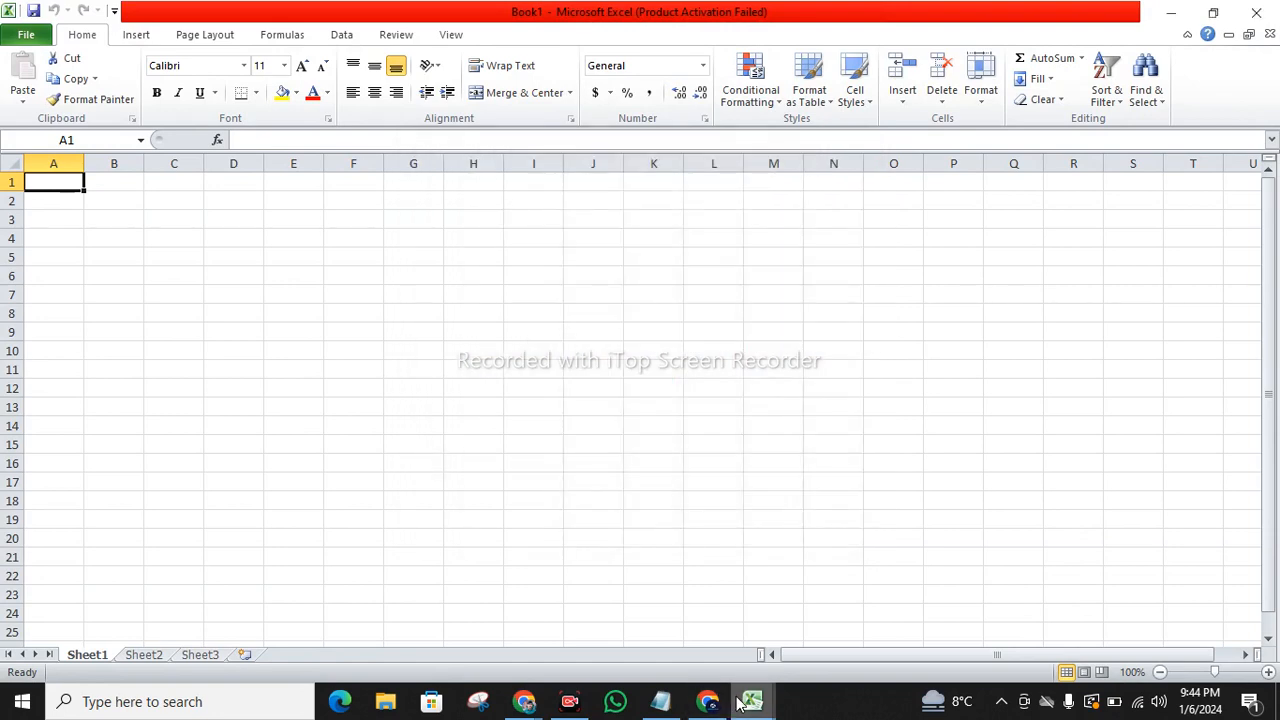
# - Close the two surplus Excel workbooks without saving changes, dismissing the remaining activation wizard, so a single blank workbook stays open
pyautogui.moveTo(752, 701)
pyautogui.click(839, 564)
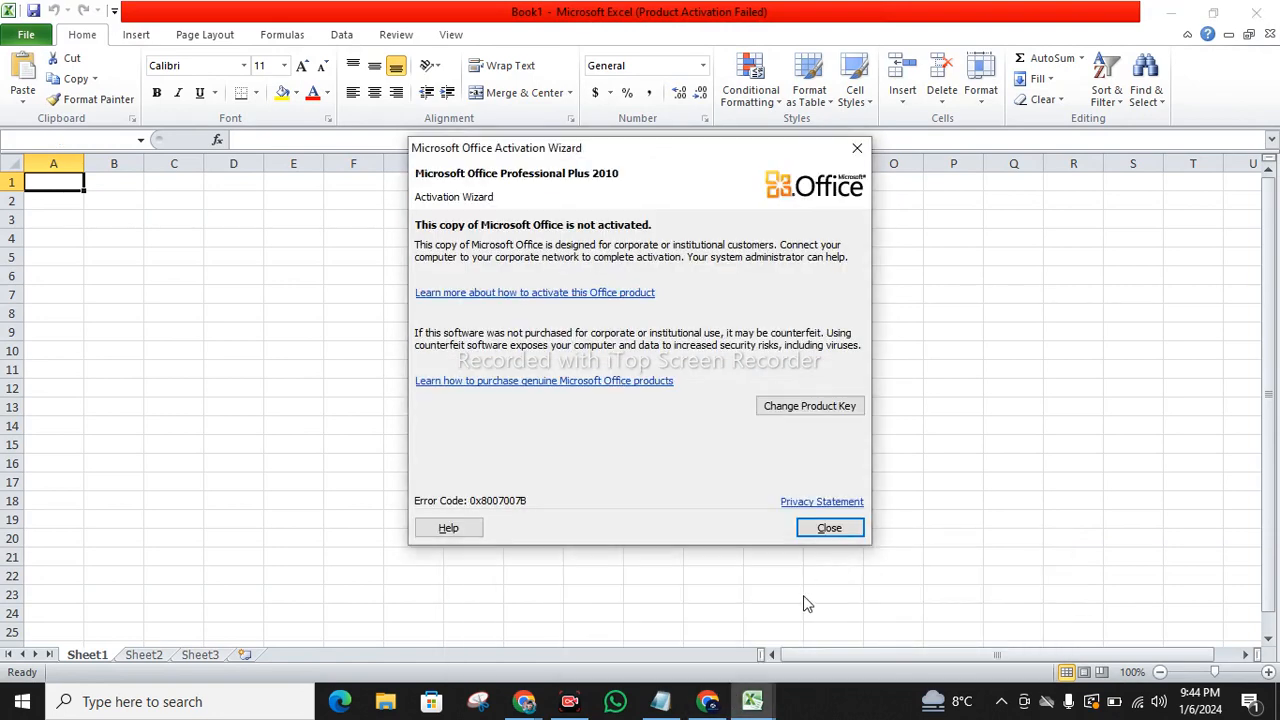
pyautogui.click(830, 530)
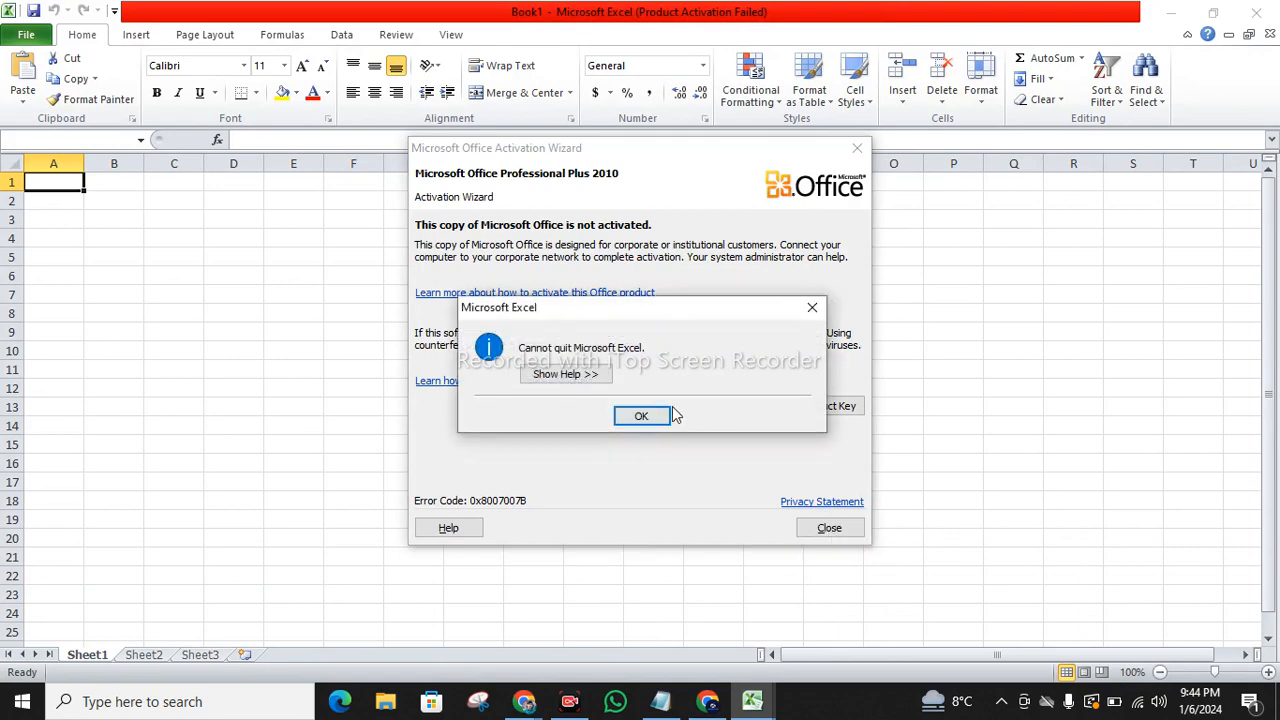
pyautogui.click(640, 415)
pyautogui.click(820, 524)
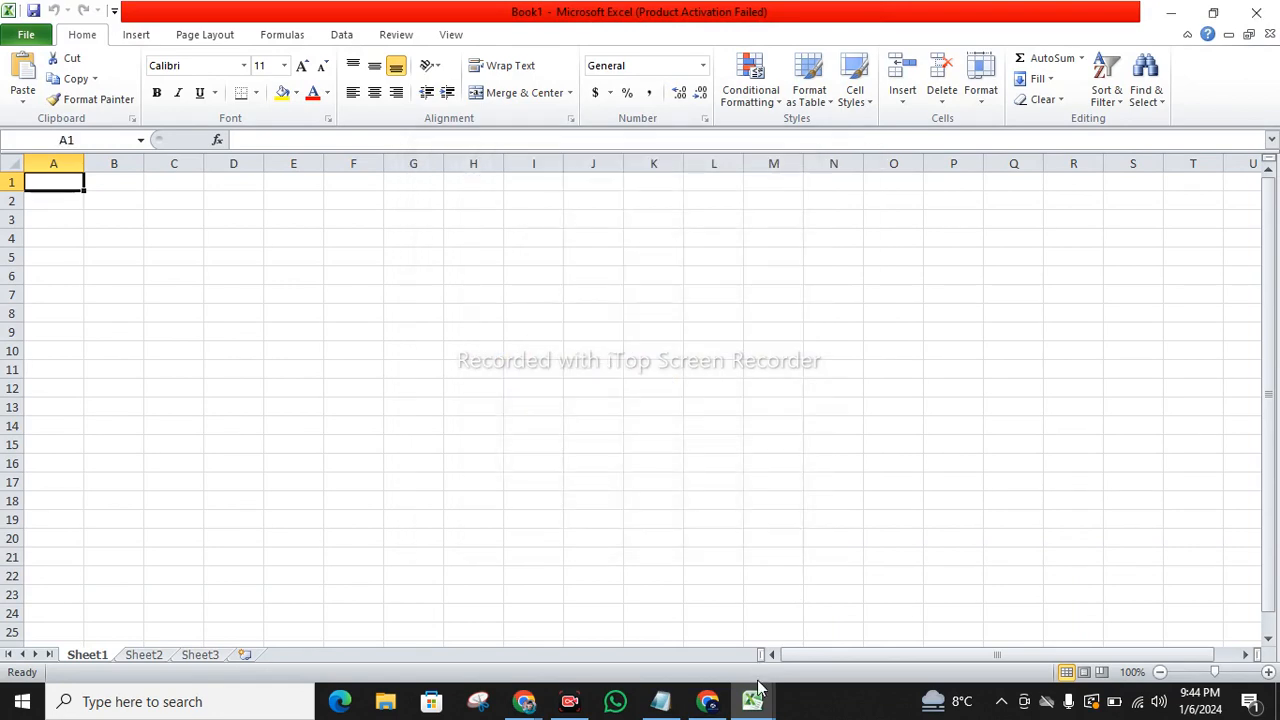
pyautogui.moveTo(752, 701)
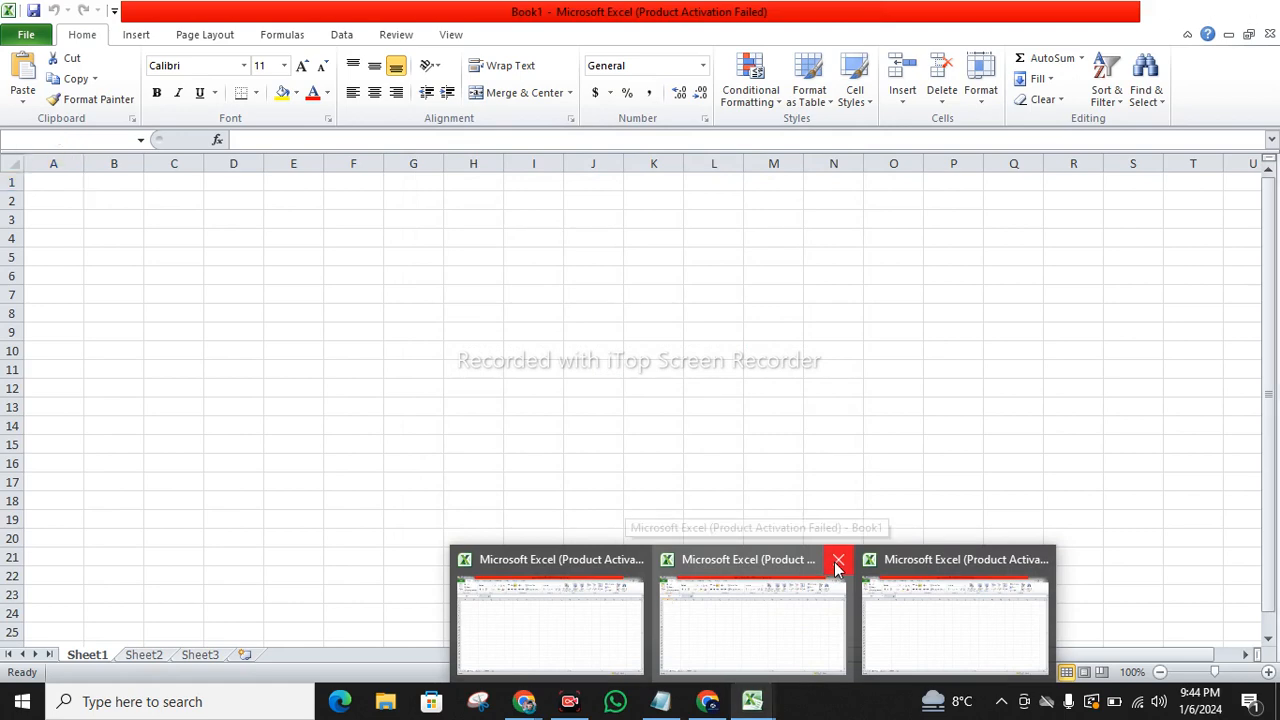
pyautogui.click(837, 560)
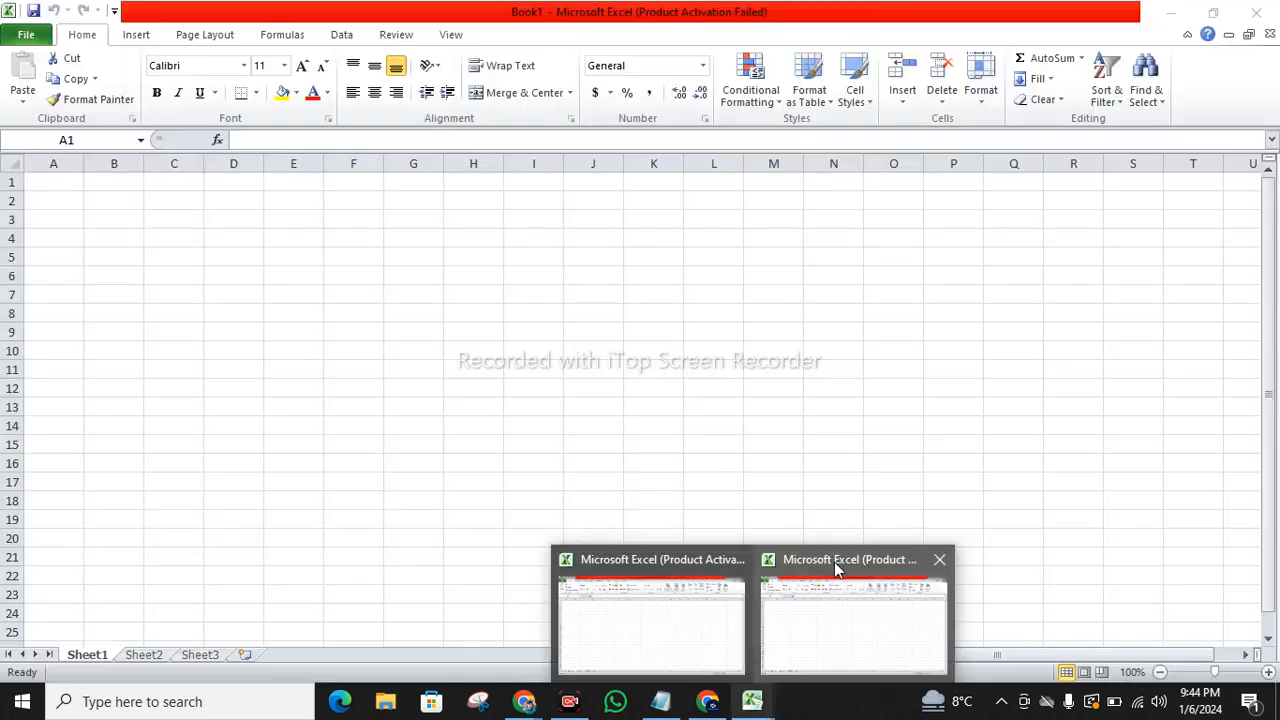
pyautogui.click(934, 561)
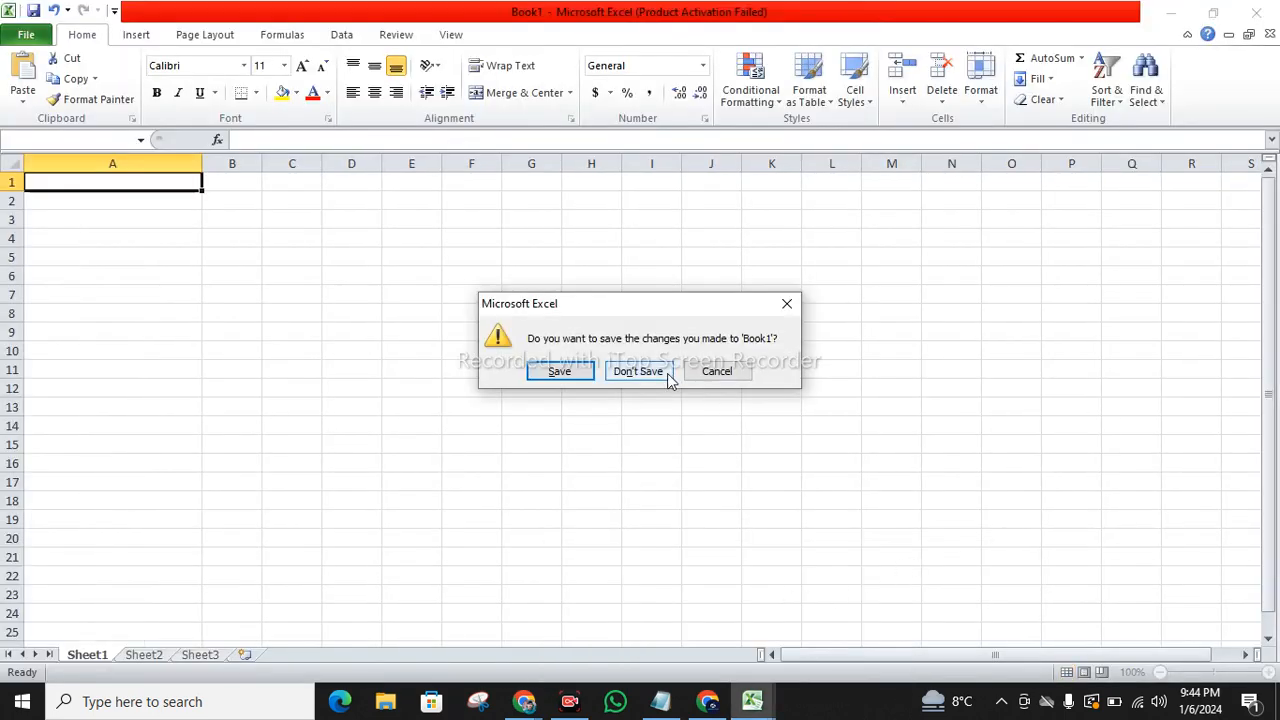
pyautogui.click(668, 377)
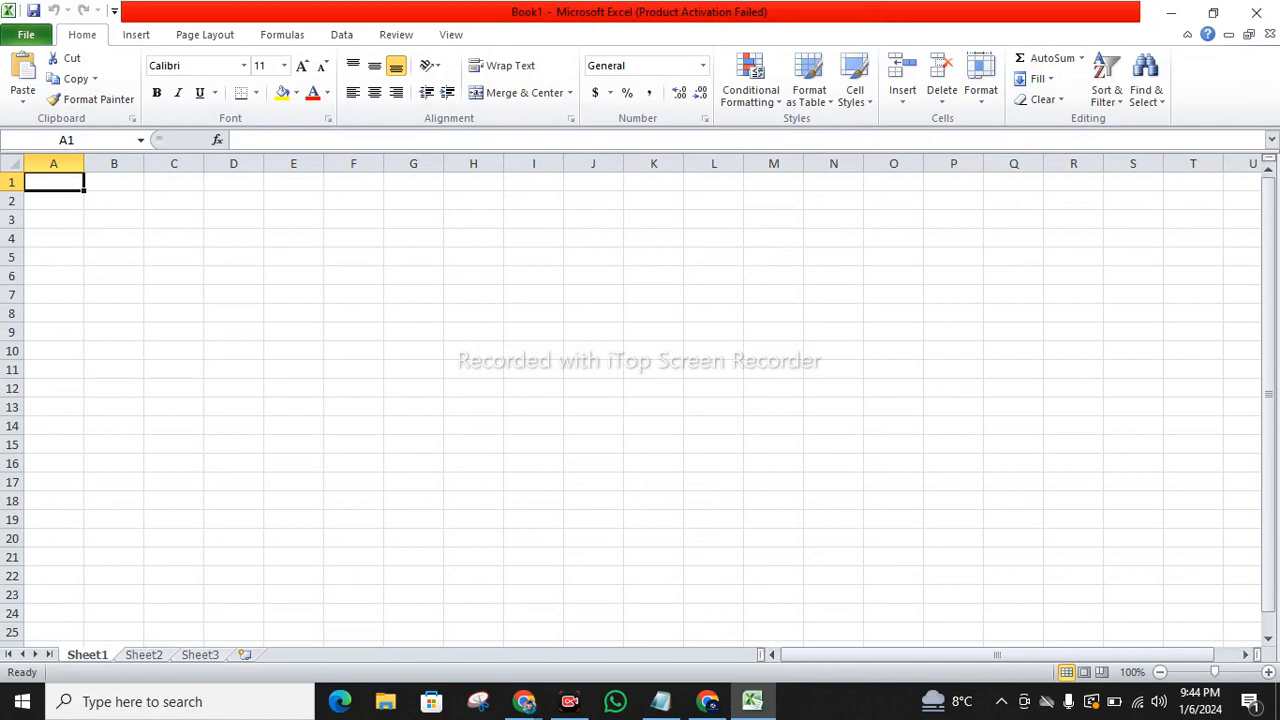
# - Widen column A of the blank sheet and enter the heading "keyword" in A1
pyautogui.moveTo(84, 163); pyautogui.dragTo(245, 163)
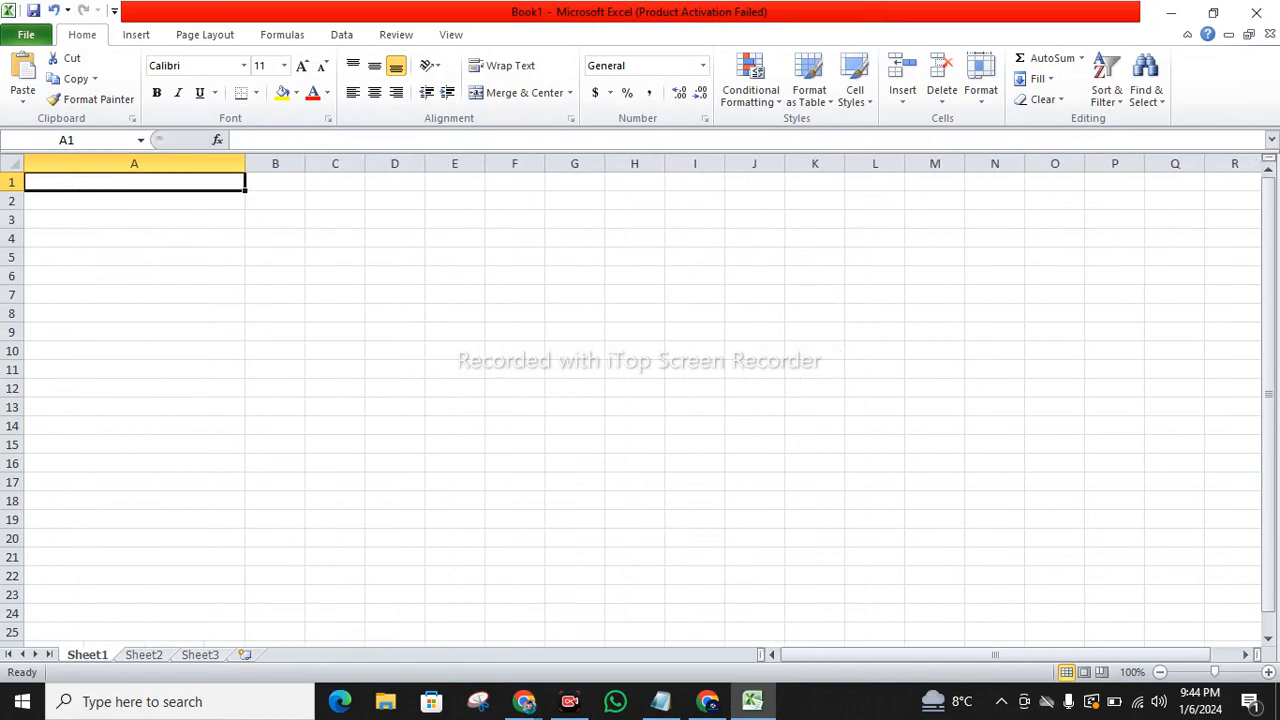
pyautogui.write('kw')
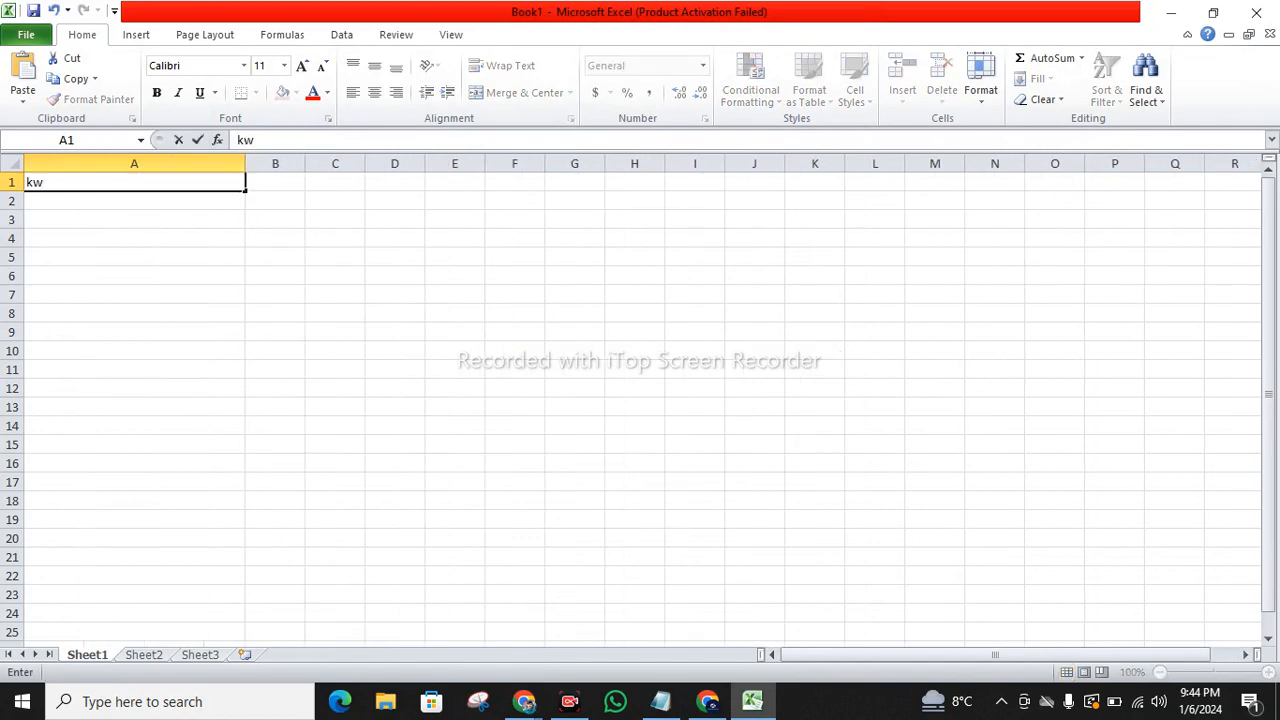
pyautogui.press('BackSpace')
pyautogui.write('eyword')
pyautogui.press('Return')
# - Paste the copied keyword rows starting at A2 and widen columns B and C to fit their contents
pyautogui.hotkey('ctrl', 'v')
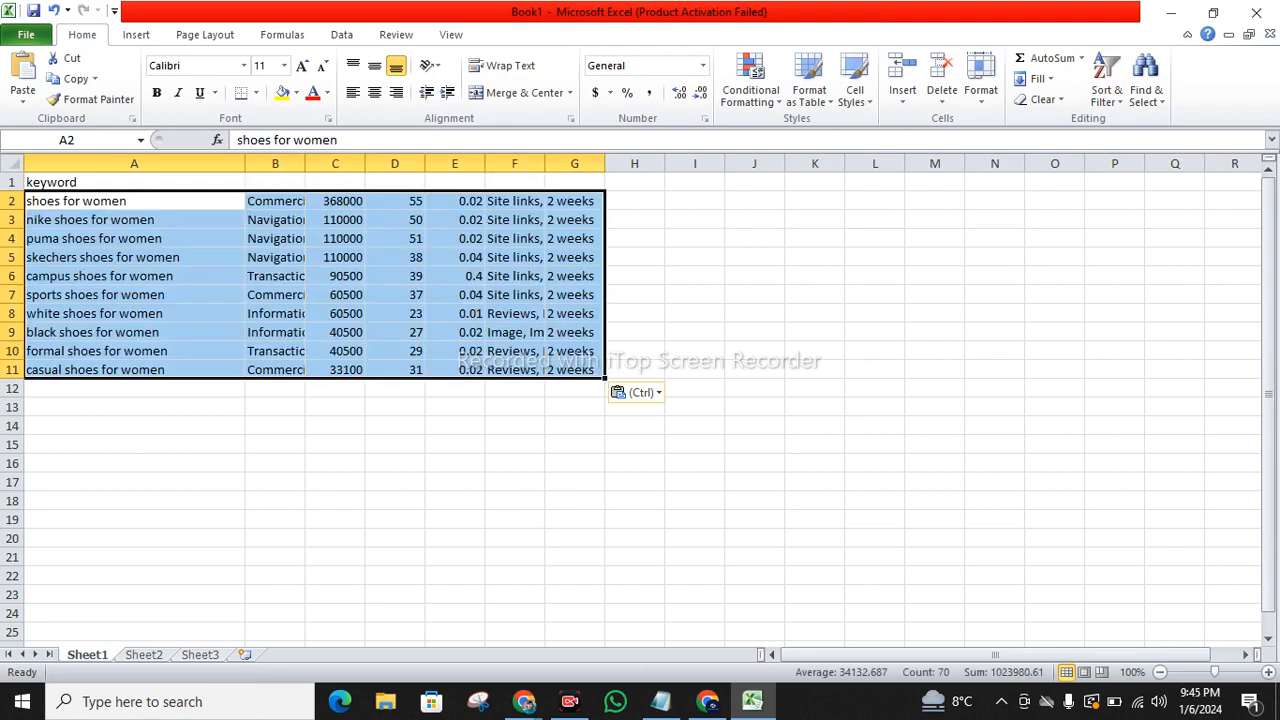
pyautogui.click(275, 445)
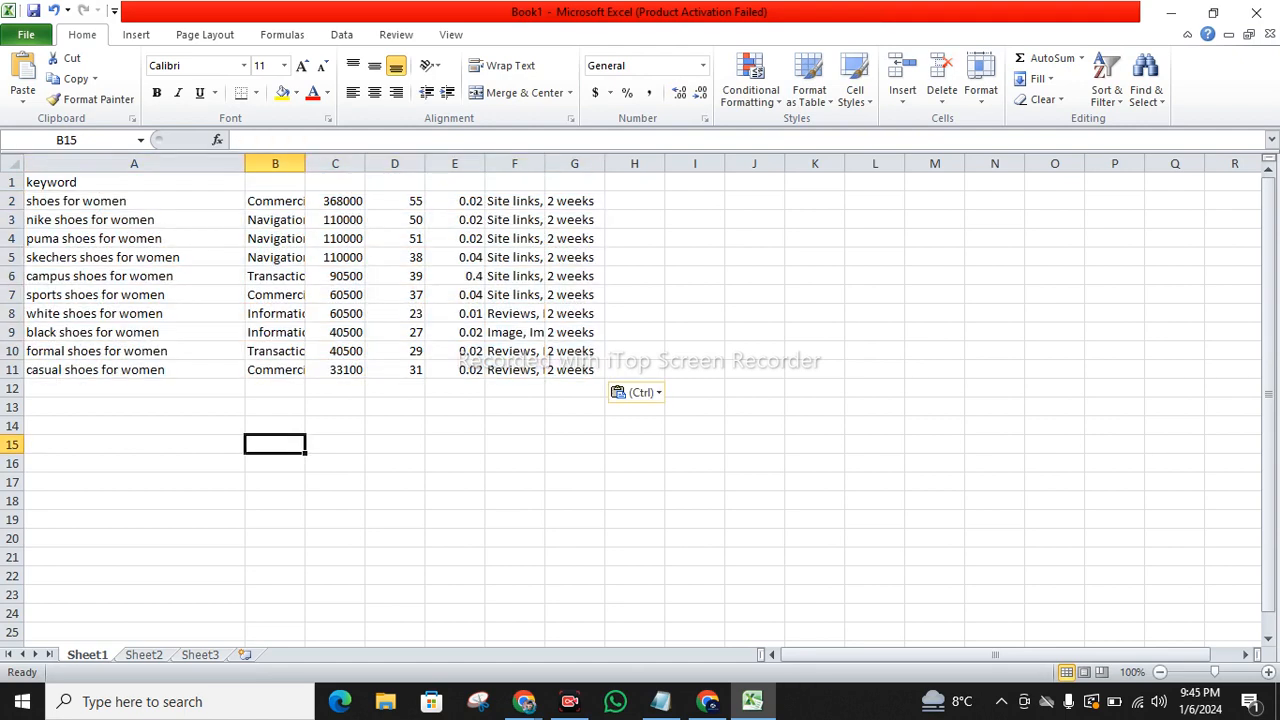
pyautogui.moveTo(305, 163); pyautogui.dragTo(546, 163)
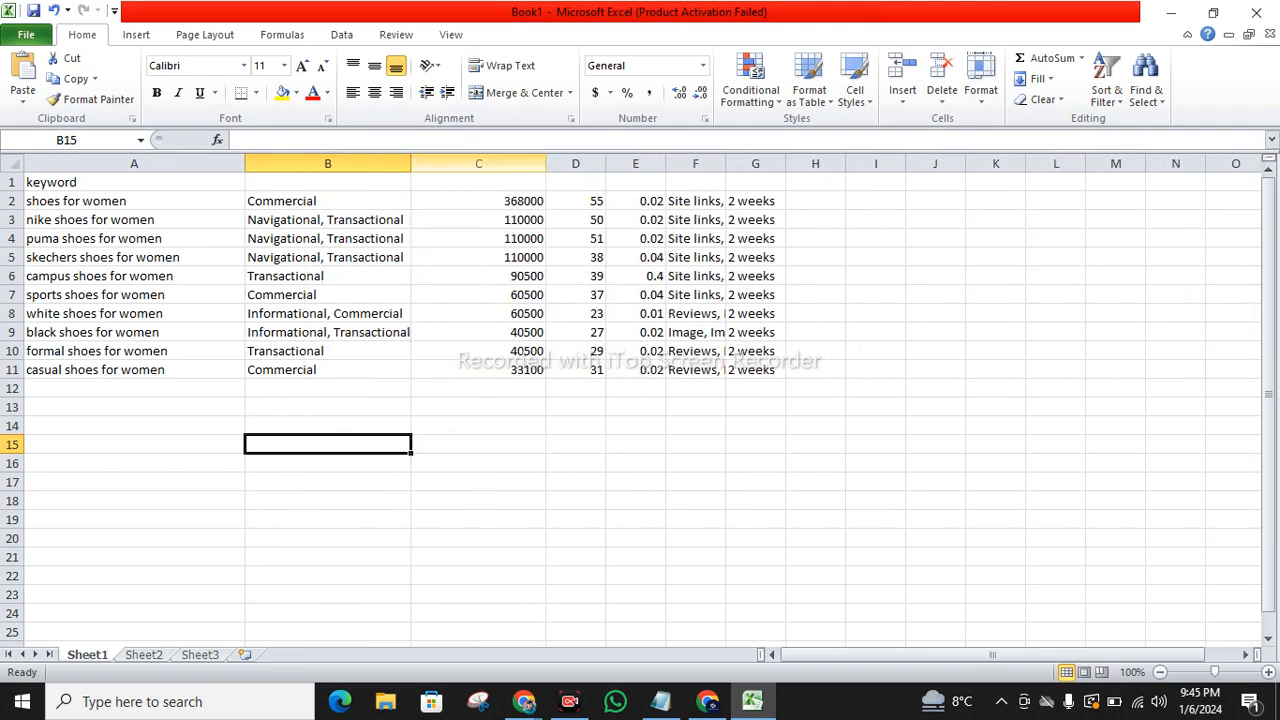
pyautogui.click(478, 182)
pyautogui.write('kd')
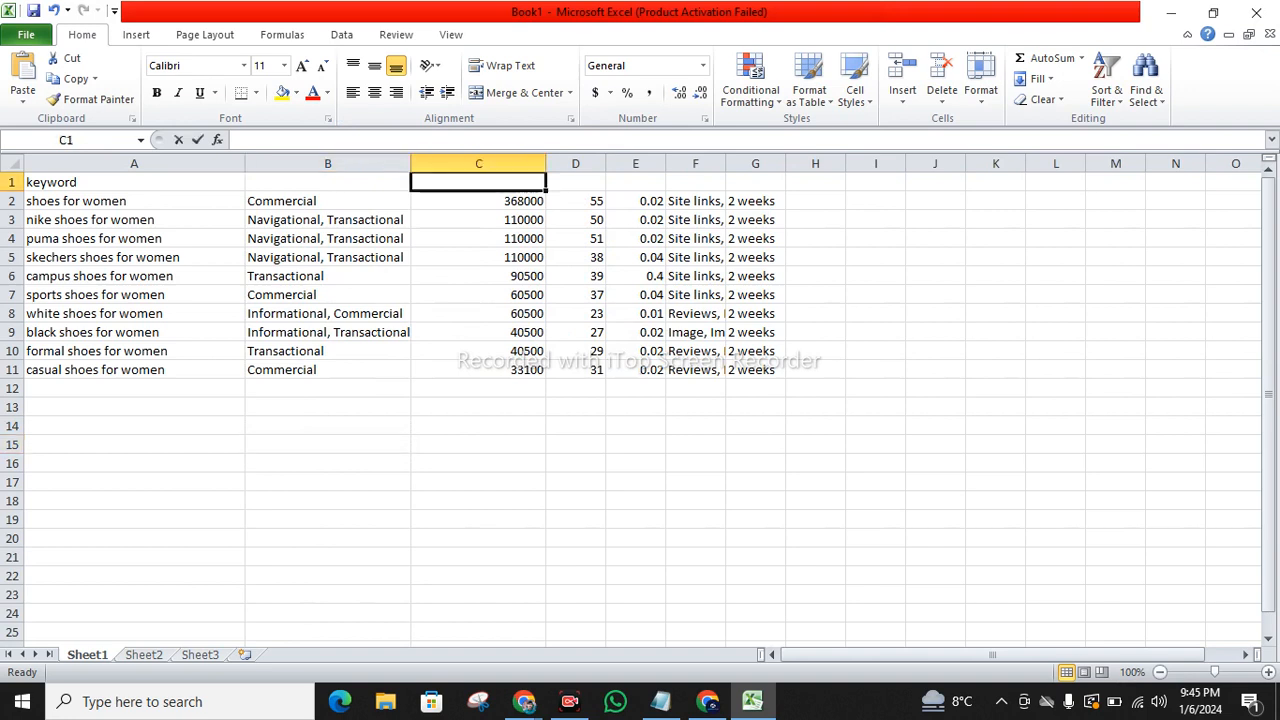
pyautogui.press('Tab')
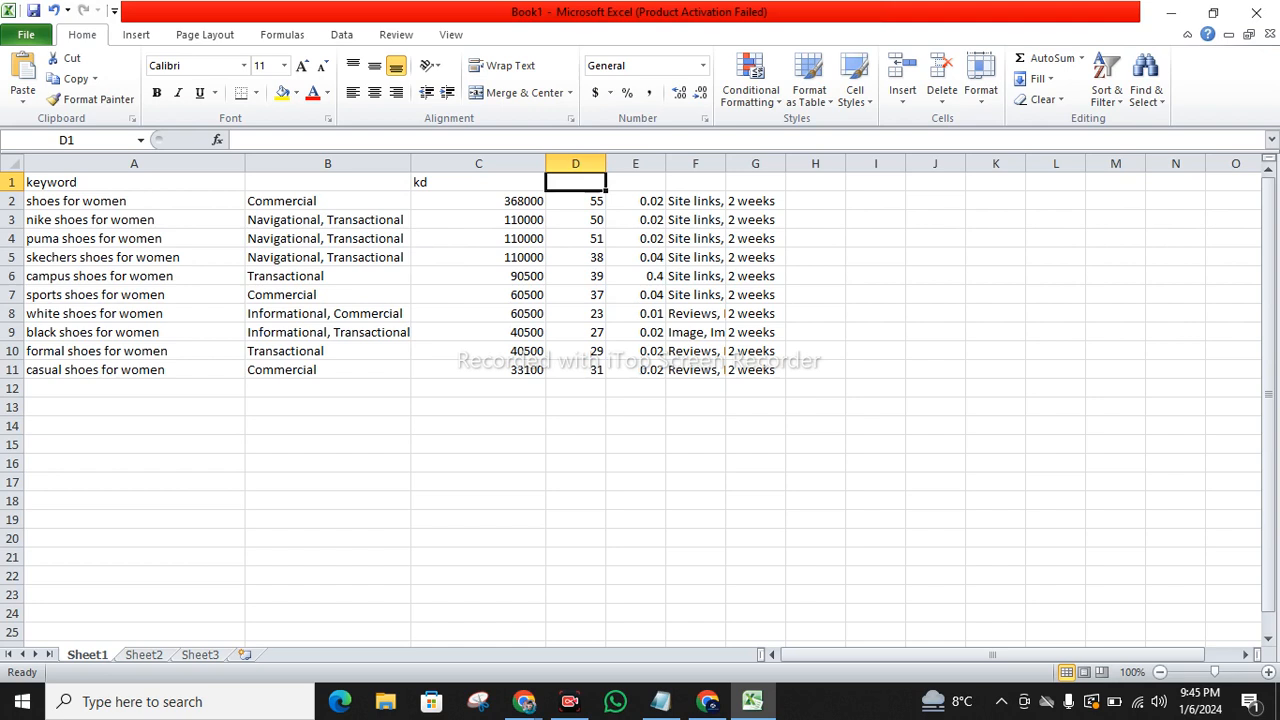
# - Replace the heading in C1 with "volume" and enter the heading "kd" in D1
pyautogui.click(478, 182)
pyautogui.write('vol')
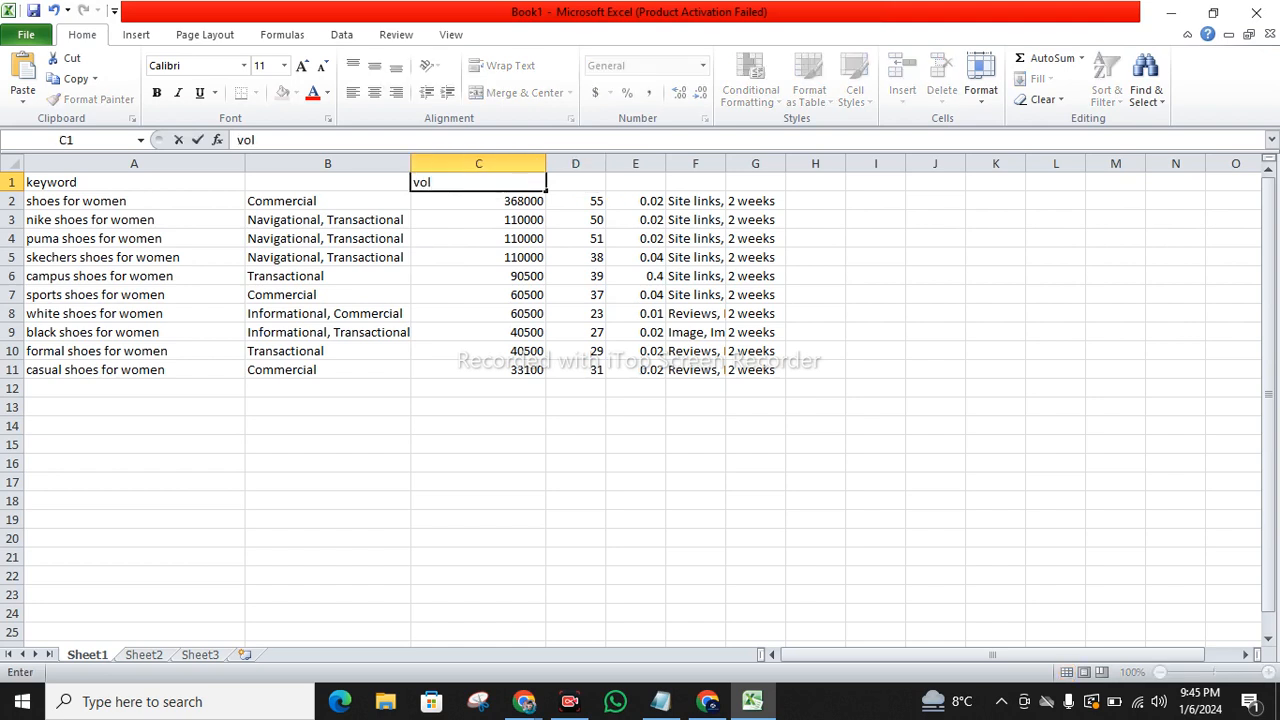
pyautogui.write('ume')
pyautogui.press('Tab')
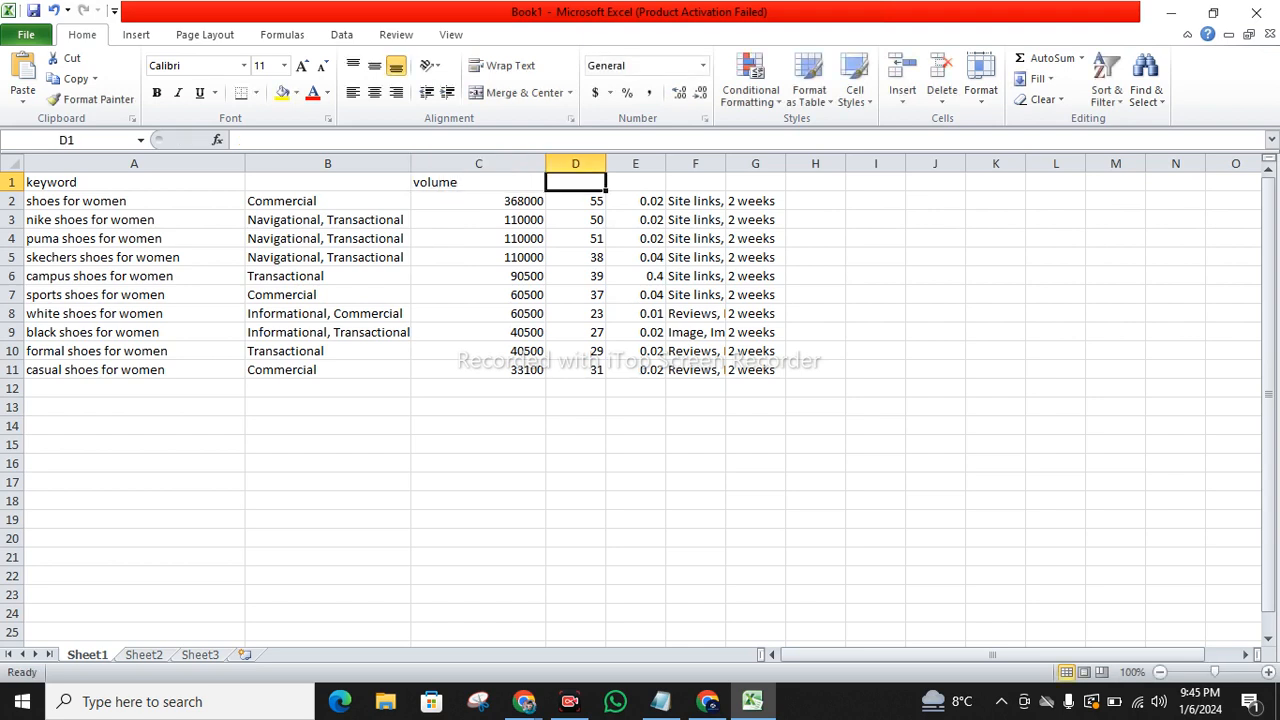
pyautogui.write('kd')
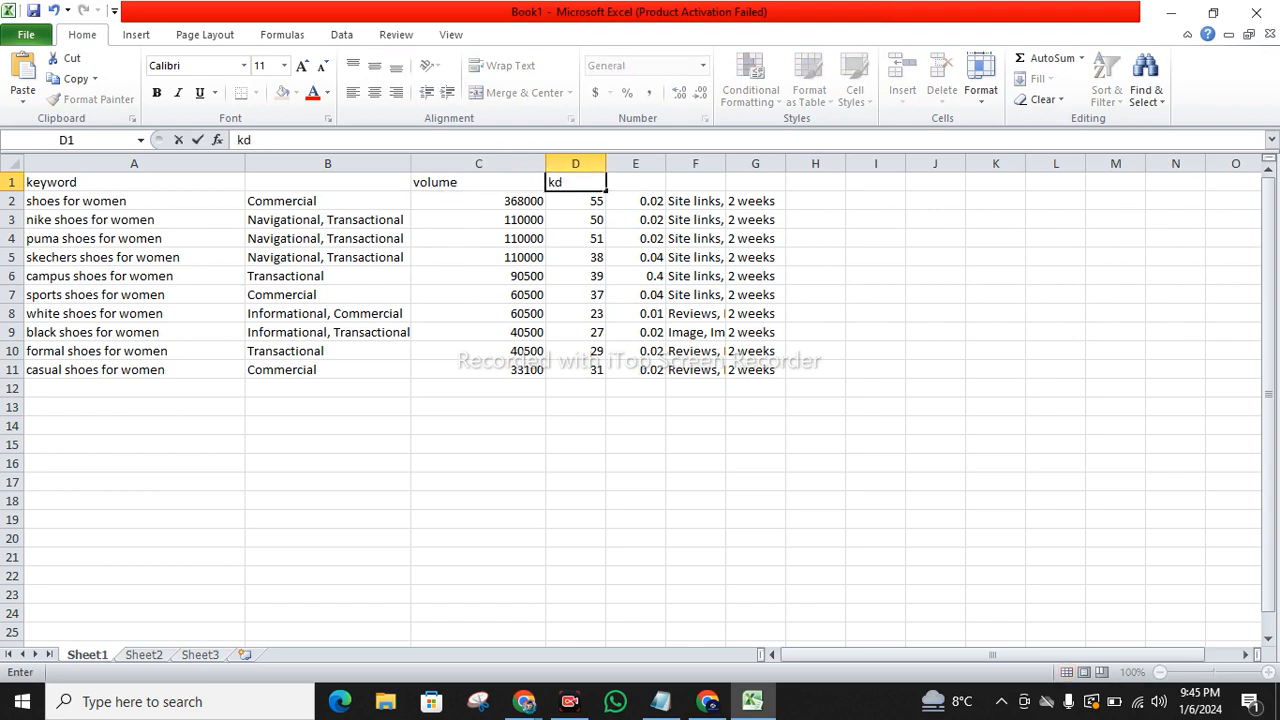
# - Clear the contents of columns E to G and delete the search-intent column B so only keyword, volume and kd remain
pyautogui.moveTo(635, 163); pyautogui.dragTo(755, 163)
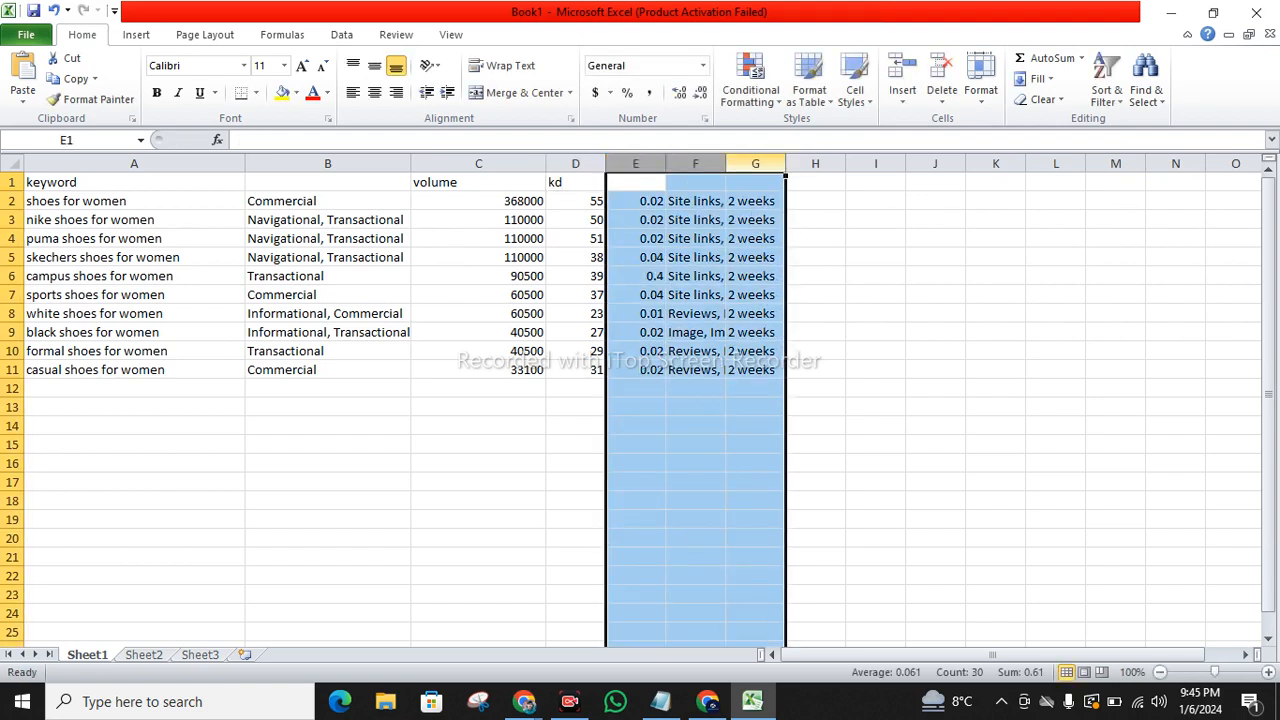
pyautogui.press('Delete')
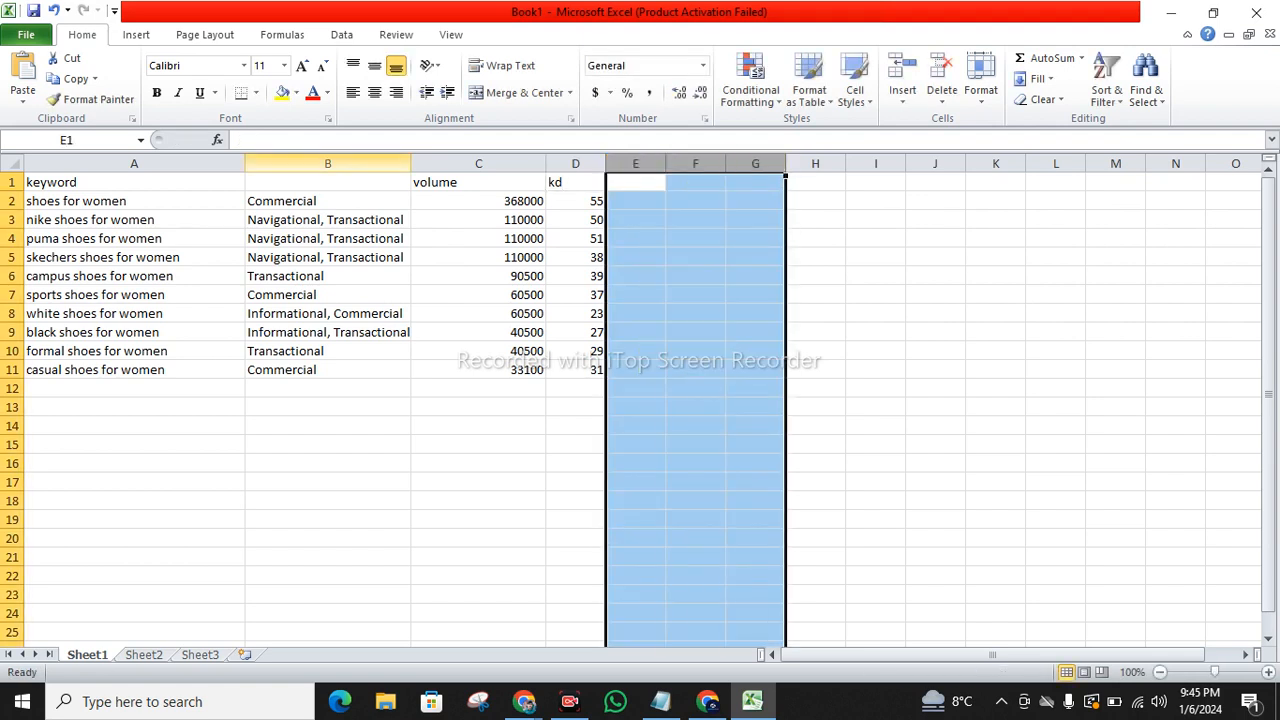
pyautogui.click(328, 163)
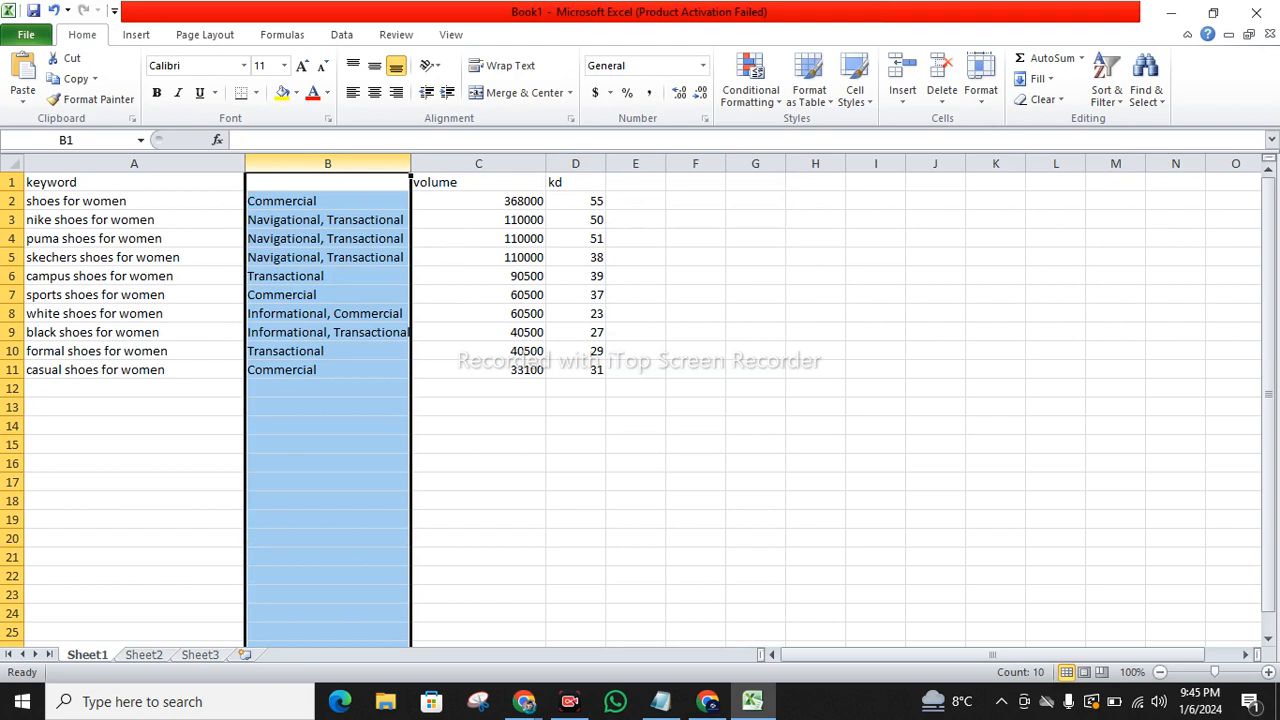
pyautogui.press('Delete')
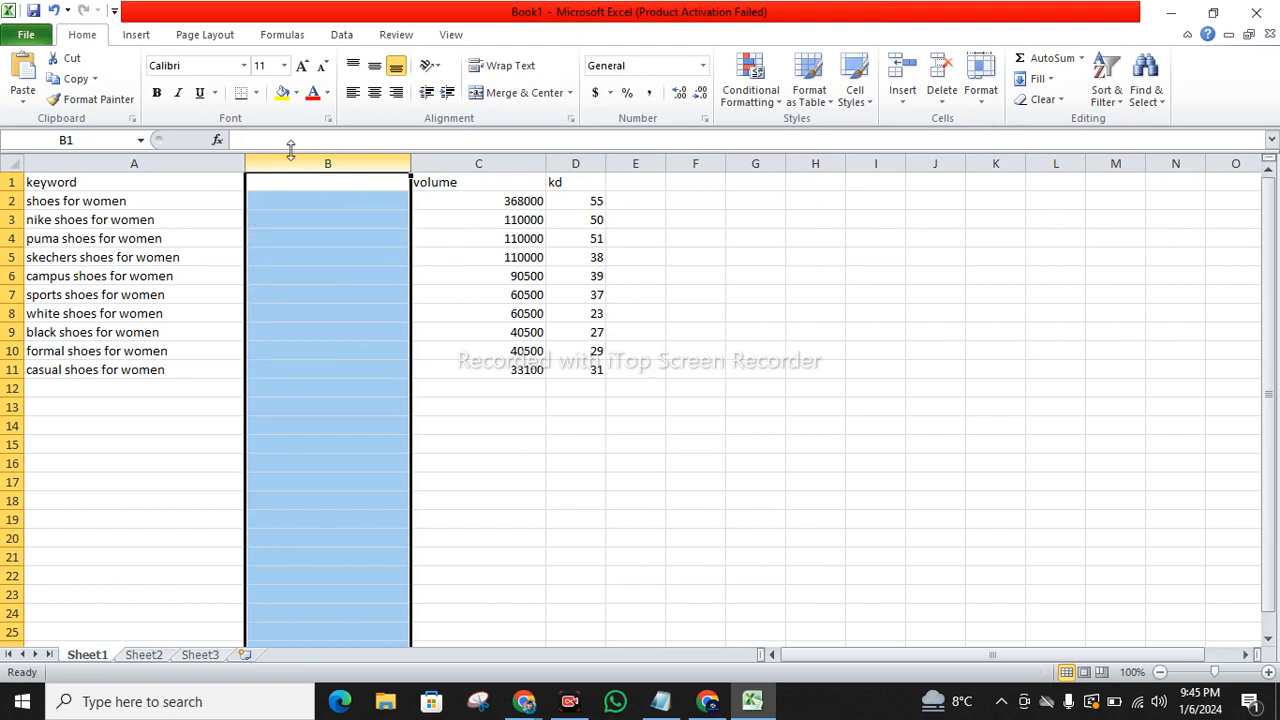
pyautogui.click(478, 276)
pyautogui.click(328, 163)
pyautogui.rightClick(342, 166)
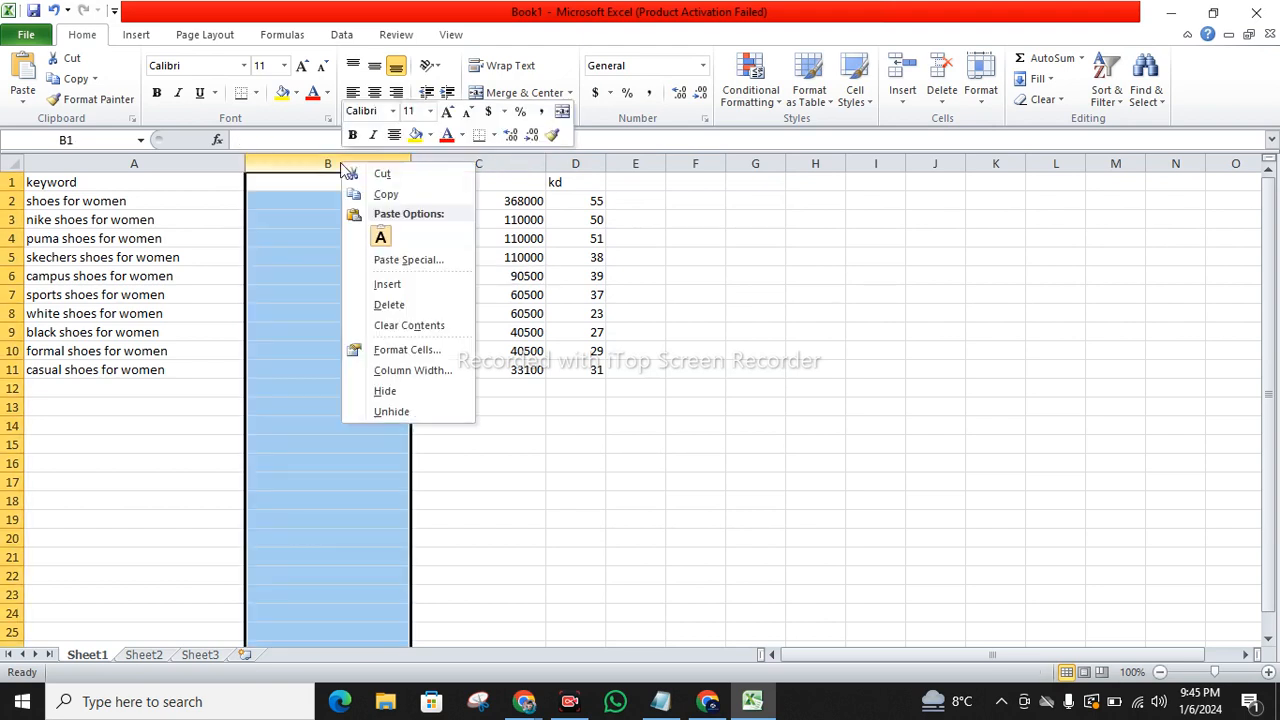
pyautogui.click(396, 306)
pyautogui.click(160, 351)
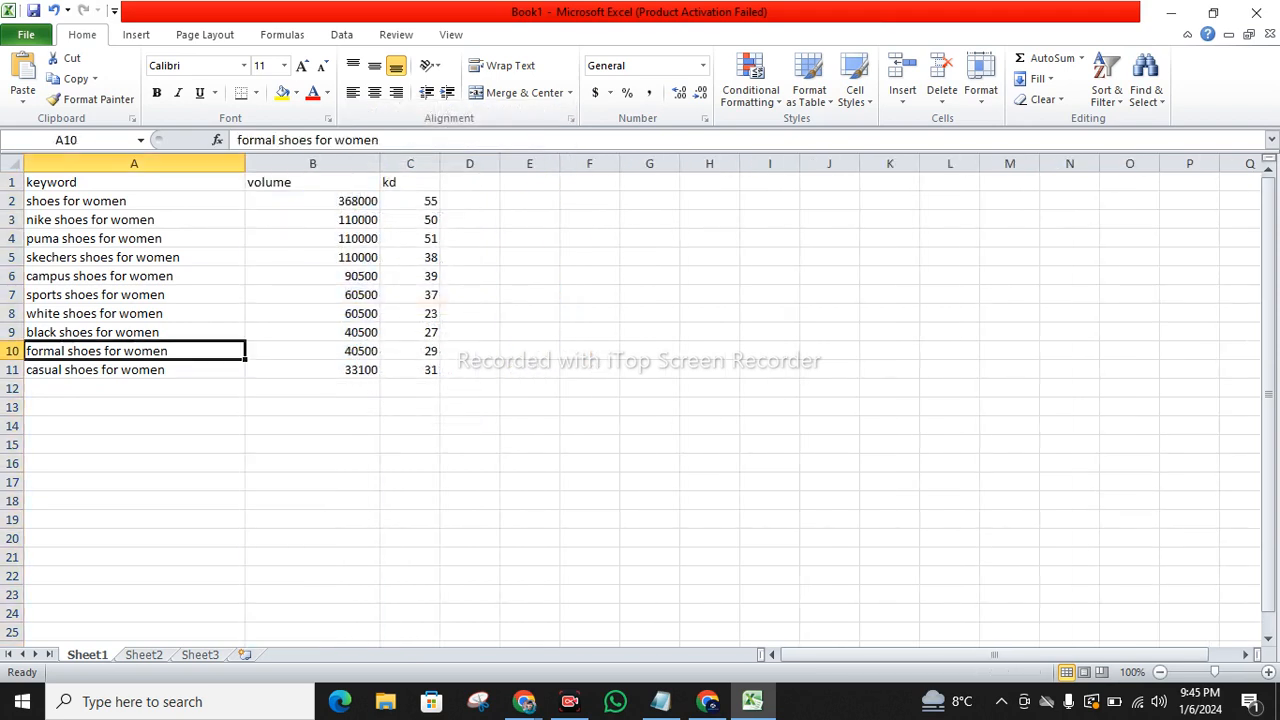
# - Highlight the keyword, volume and kd data in A2:C10
pyautogui.click(134, 201)
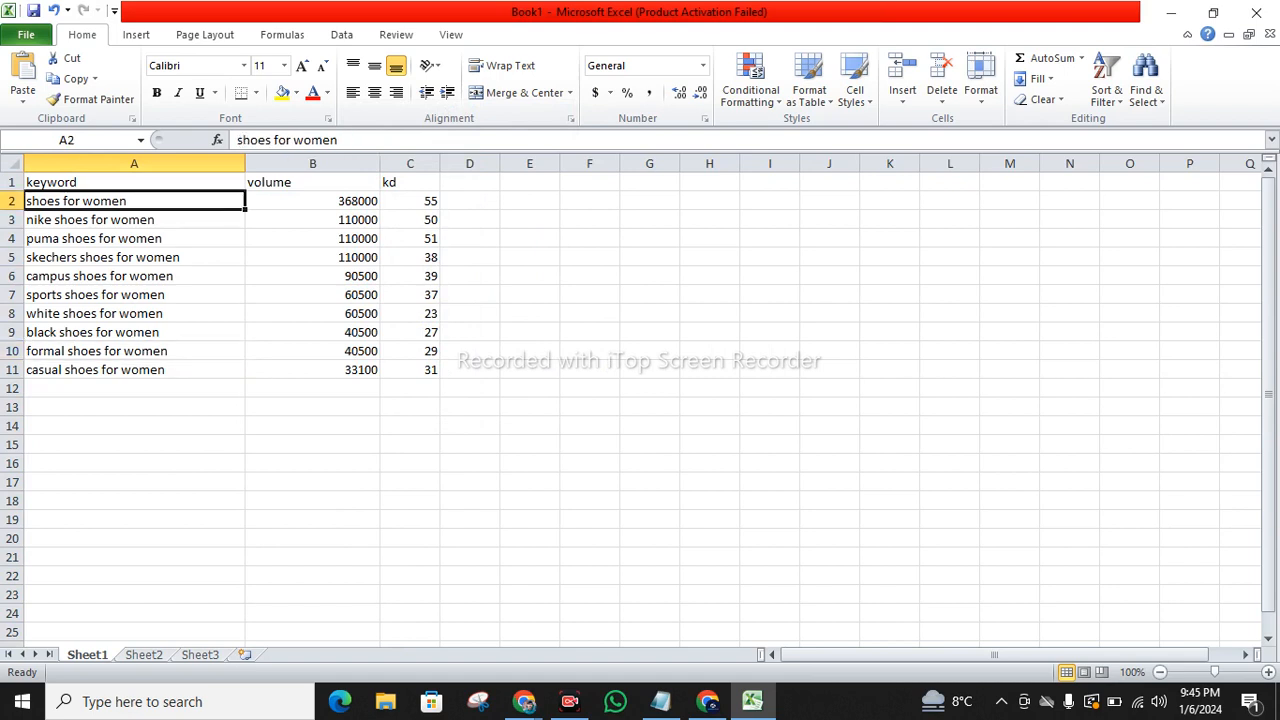
pyautogui.press('Right')
pyautogui.press('Right')
pyautogui.hotkey('shift', 'Down')
pyautogui.hotkey('shift', 'Down')
pyautogui.hotkey('shift', 'Down')
pyautogui.hotkey('shift', 'Down')
pyautogui.hotkey('shift', 'Down')
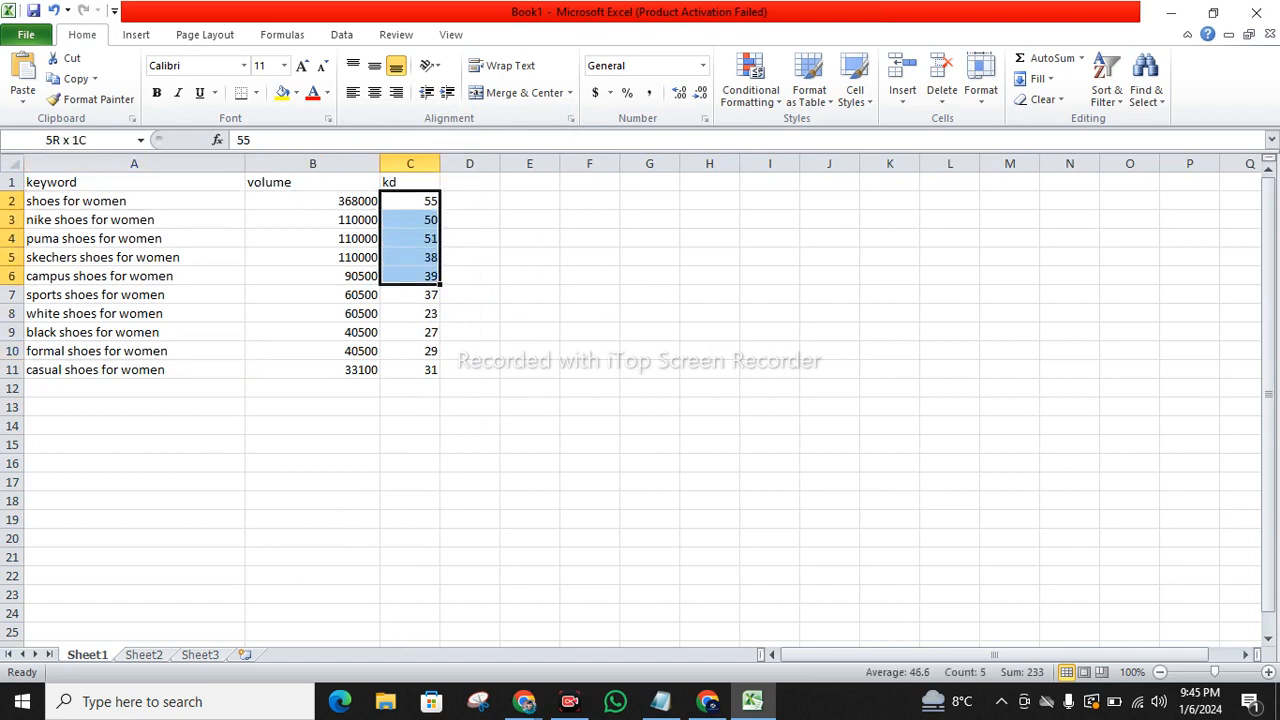
pyautogui.hotkey('shift', 'Down')
pyautogui.hotkey('shift', 'Down')
pyautogui.hotkey('shift', 'Down')
pyautogui.hotkey('shift', 'Down')
pyautogui.hotkey('shift', 'Left')
pyautogui.hotkey('shift', 'Up')
pyautogui.hotkey('shift', 'Left')
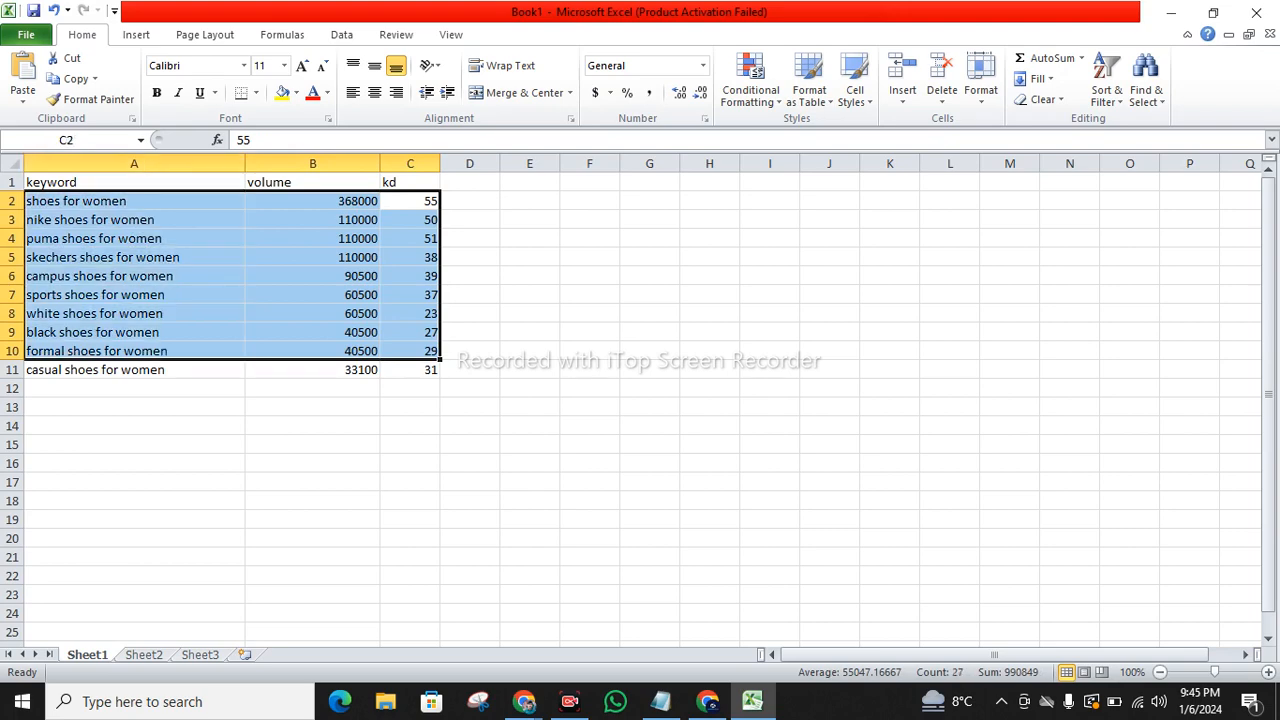
# - Switch to the Semrush page in Chrome, deselect all the keywords and look through the Keyword Magic Tool list
pyautogui.hotkey('alt', 'Tab')
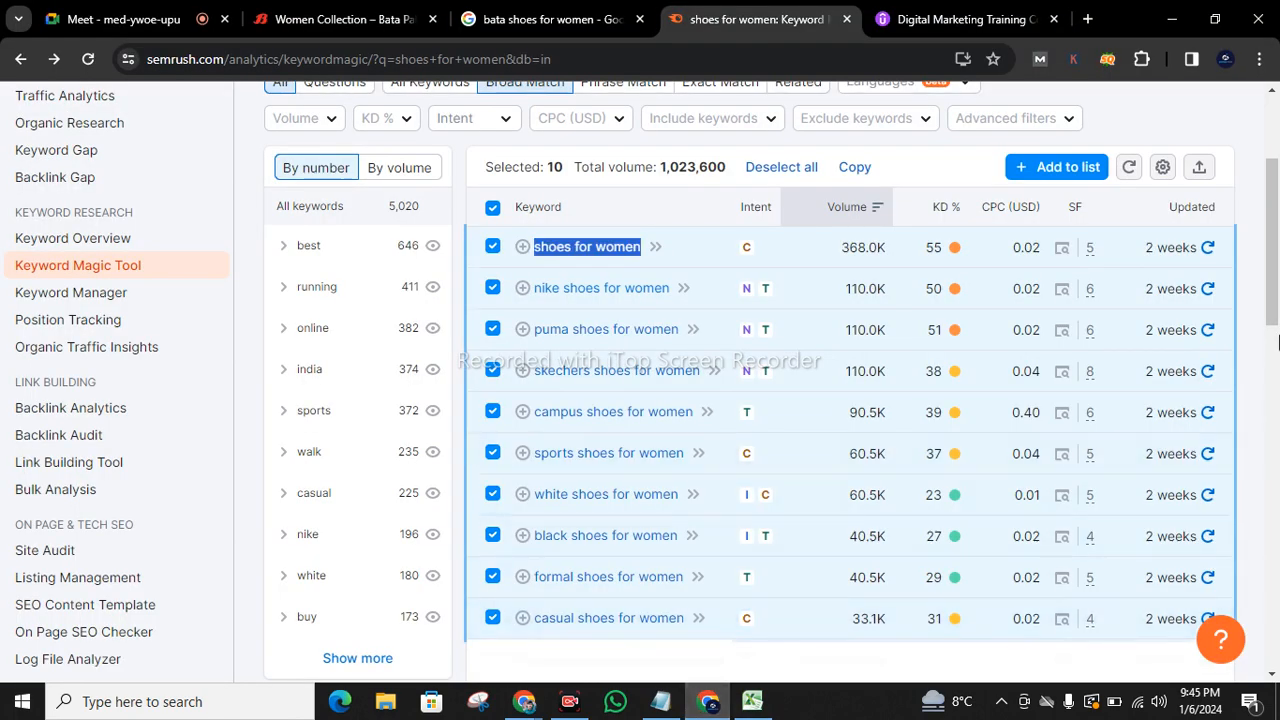
pyautogui.scroll(-2, 1278, 343)
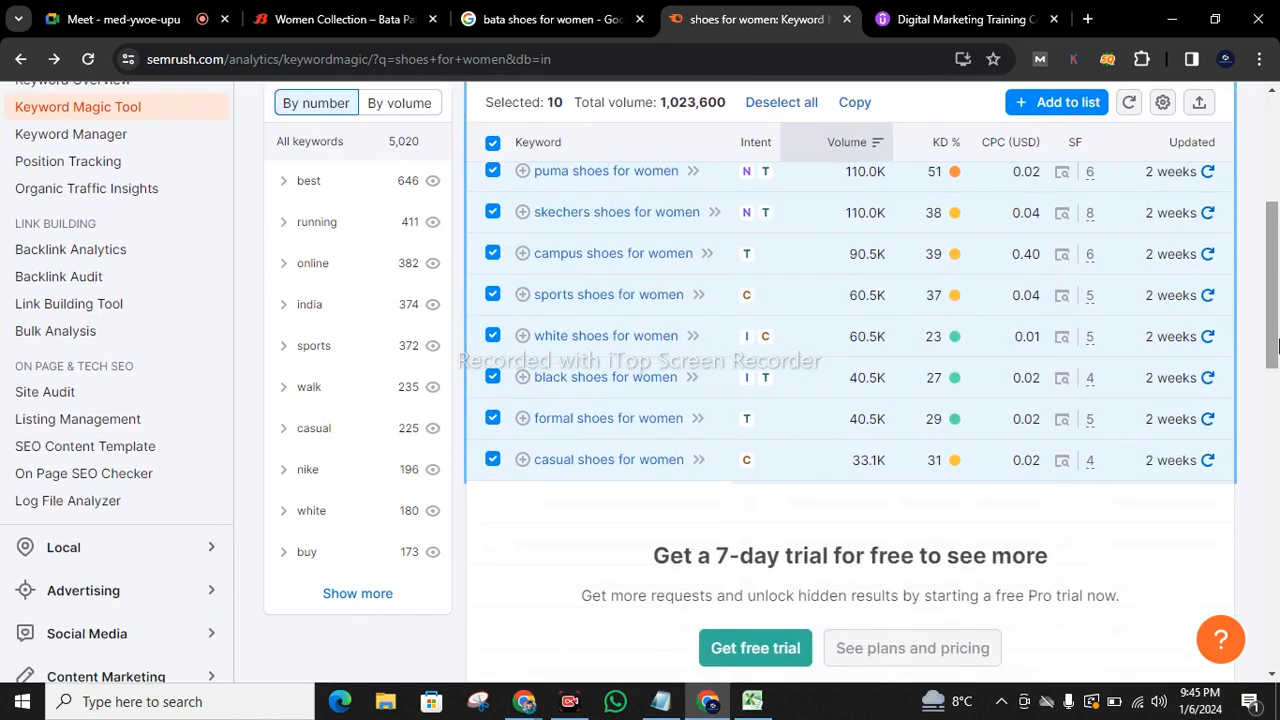
pyautogui.scroll(3, 1278, 343)
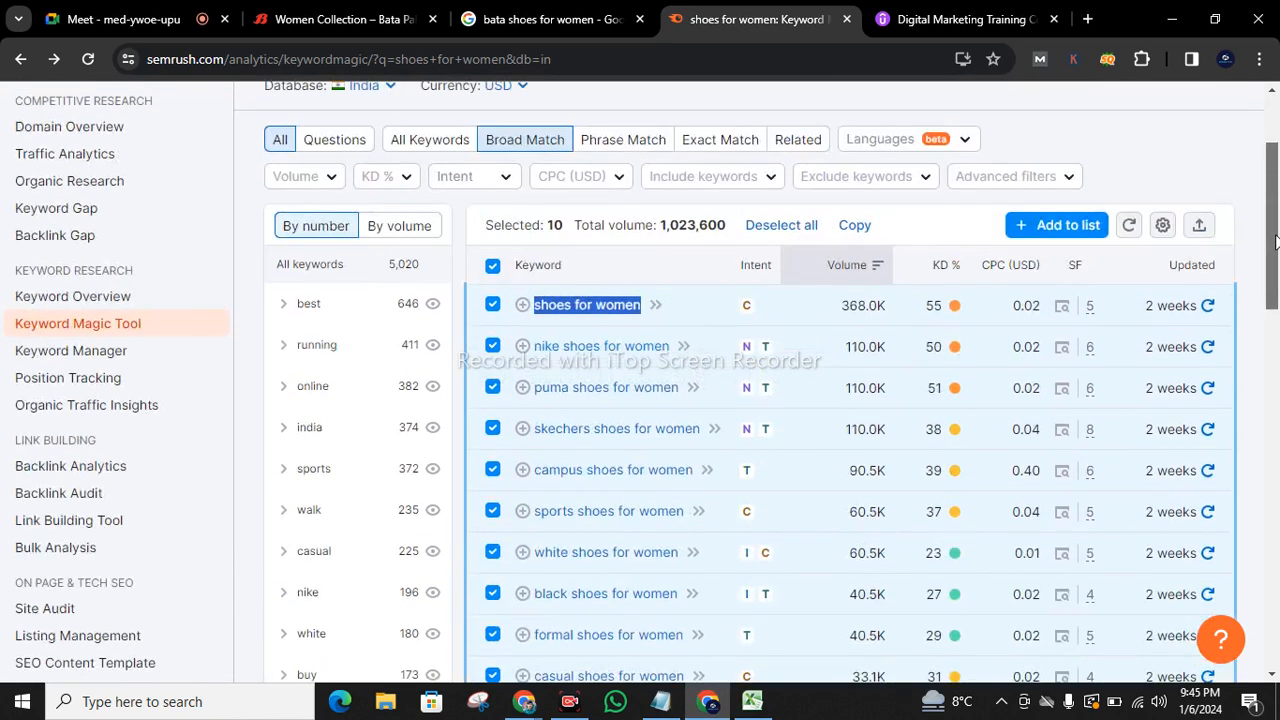
pyautogui.click(503, 358)
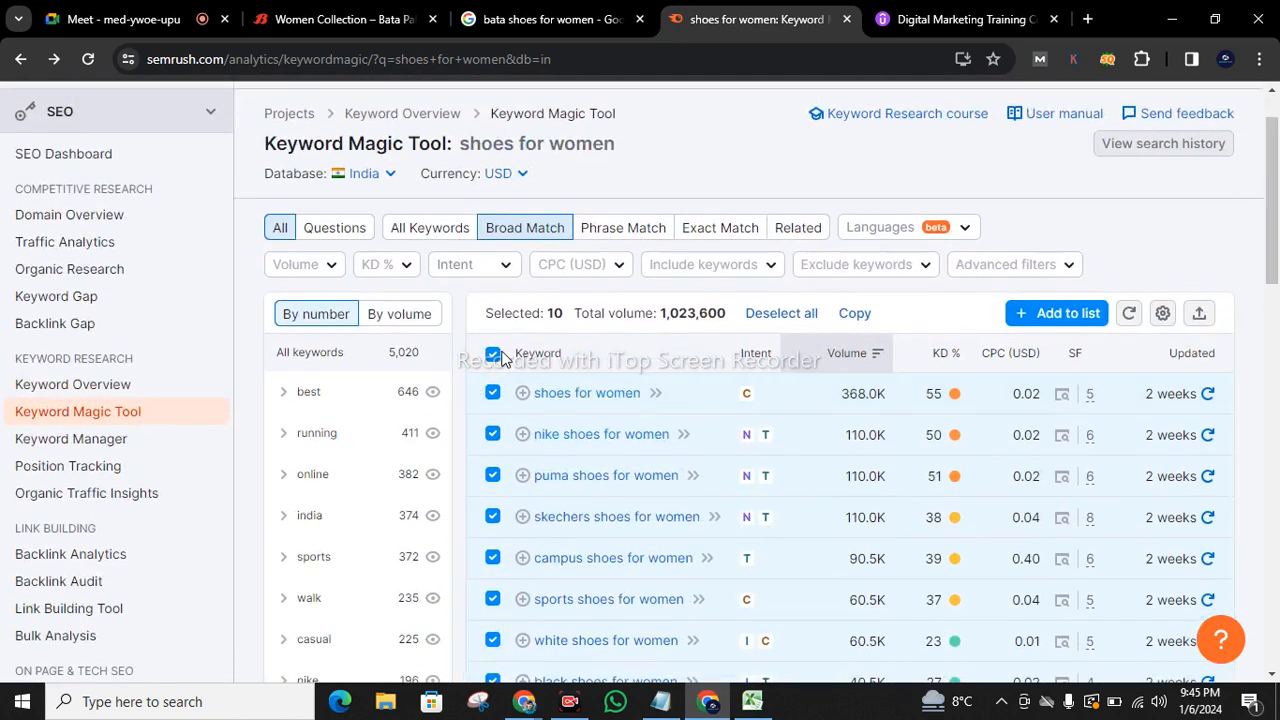
pyautogui.click(493, 355)
pyautogui.scroll(-1, 1277, 212)
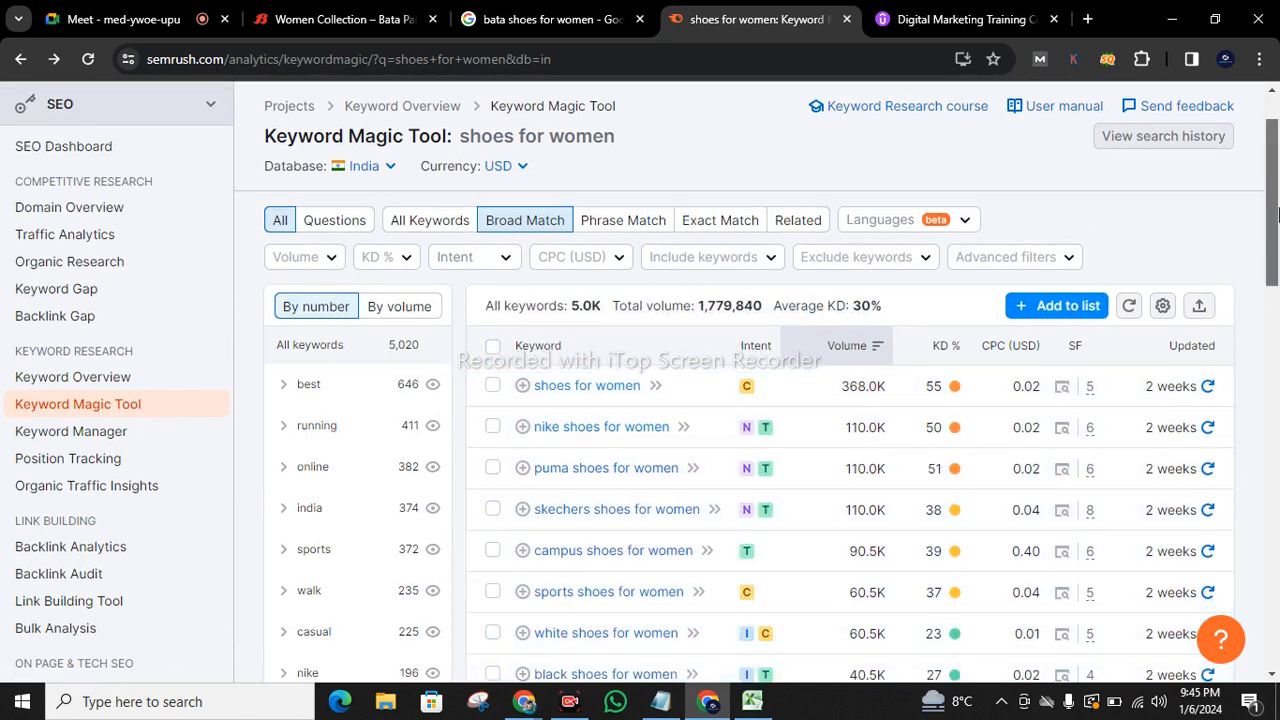
pyautogui.moveTo(1277, 212); pyautogui.dragTo(1277, 314)
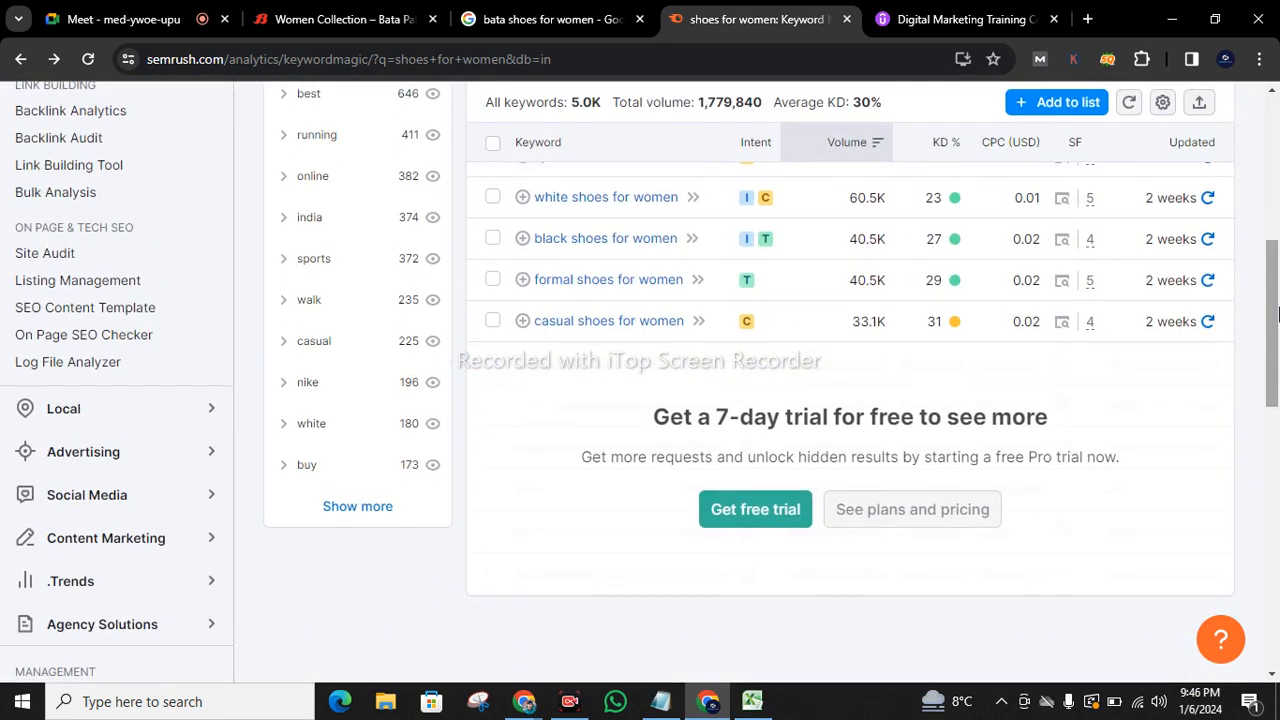
pyautogui.moveTo(1277, 314); pyautogui.dragTo(1260, 143)
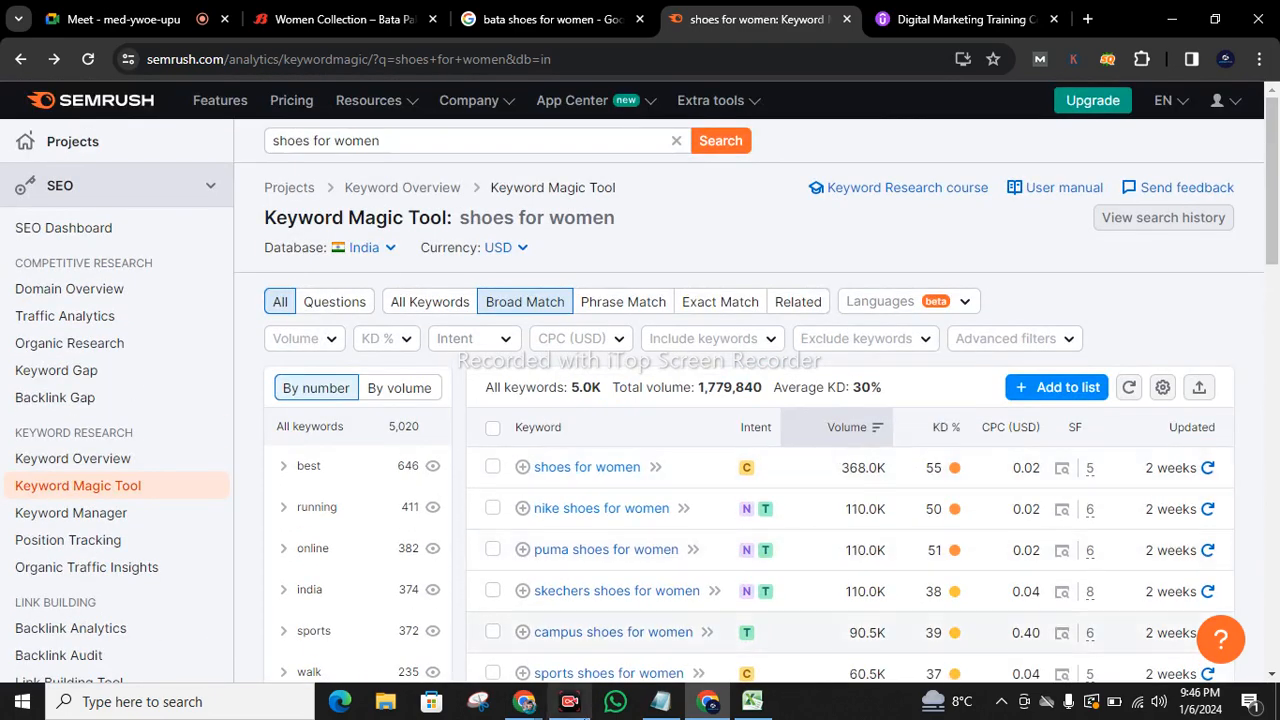
# - Return to the Excel workbook and highlight the whole keyword table from A1 to C11 for review
pyautogui.moveTo(678, 705)
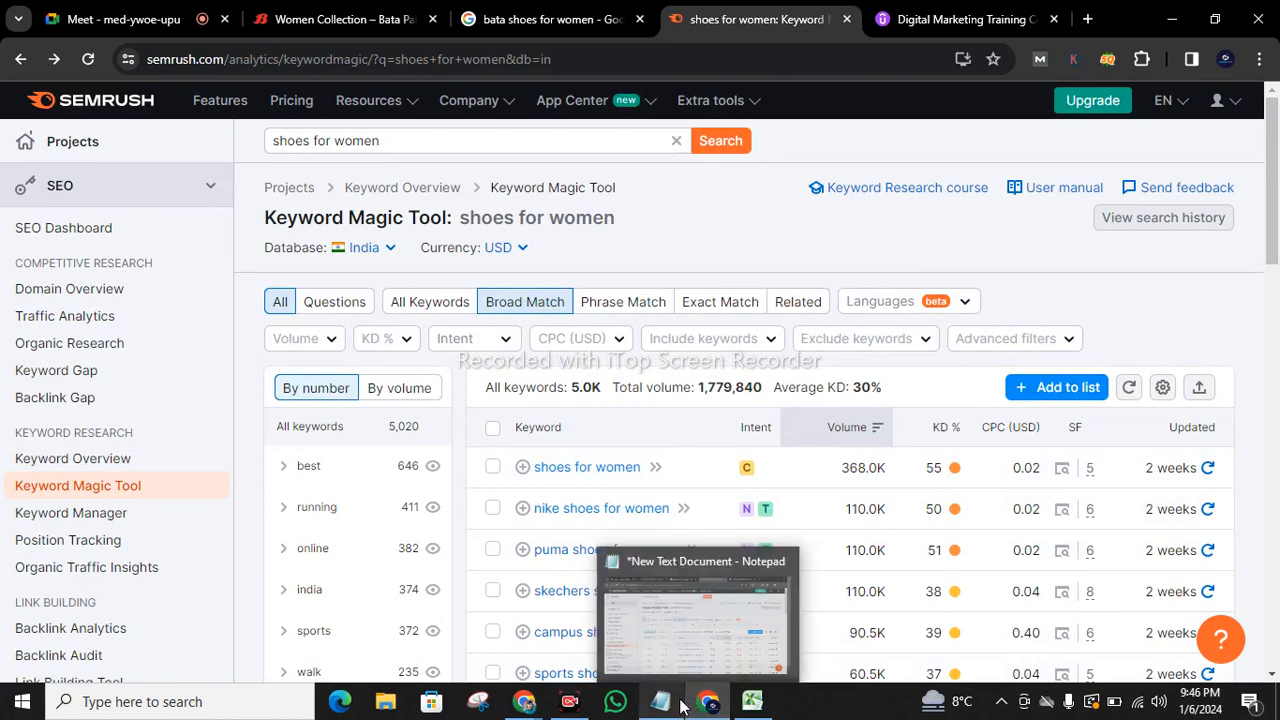
pyautogui.click(752, 701)
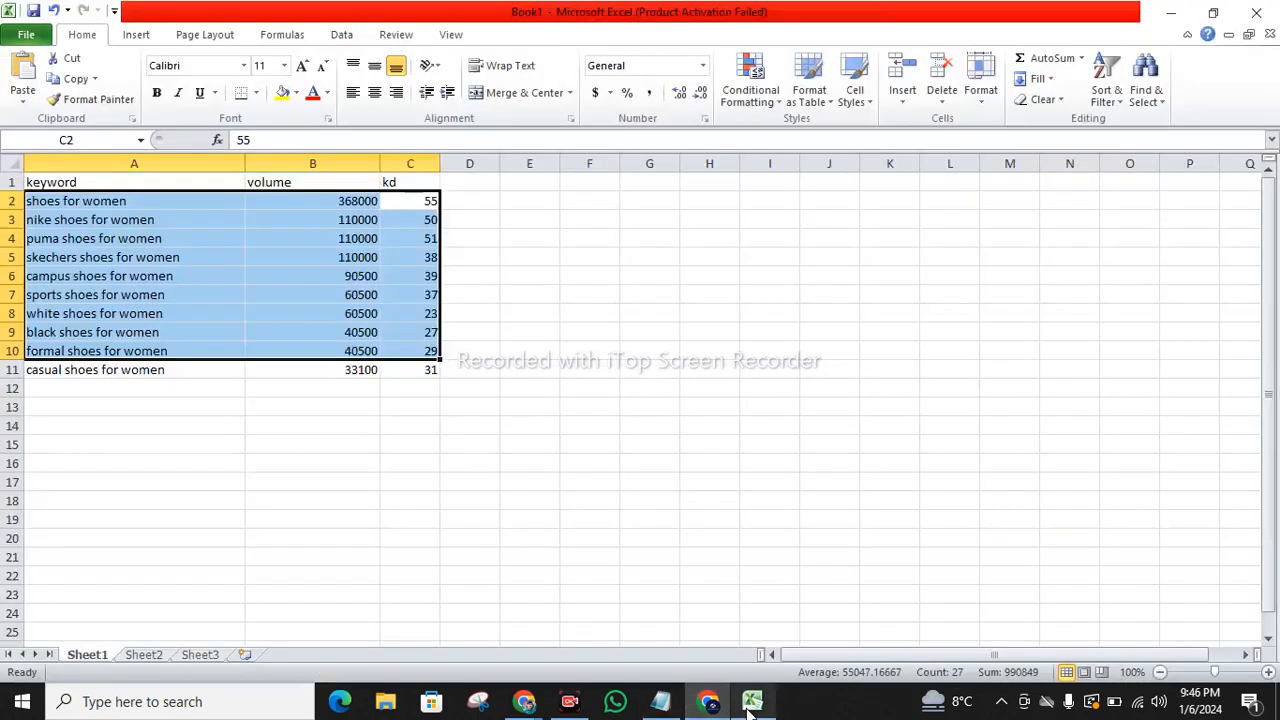
pyautogui.click(312, 370)
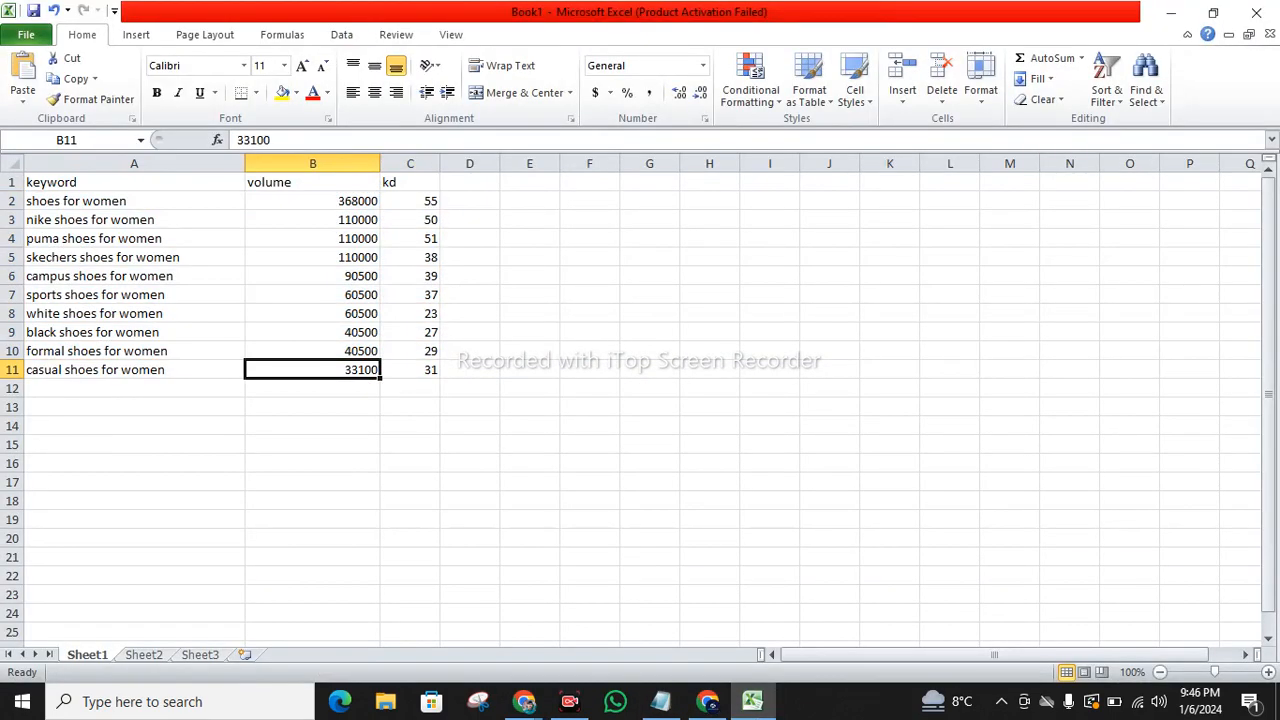
pyautogui.moveTo(420, 370); pyautogui.dragTo(134, 182)
pyautogui.click(530, 388)
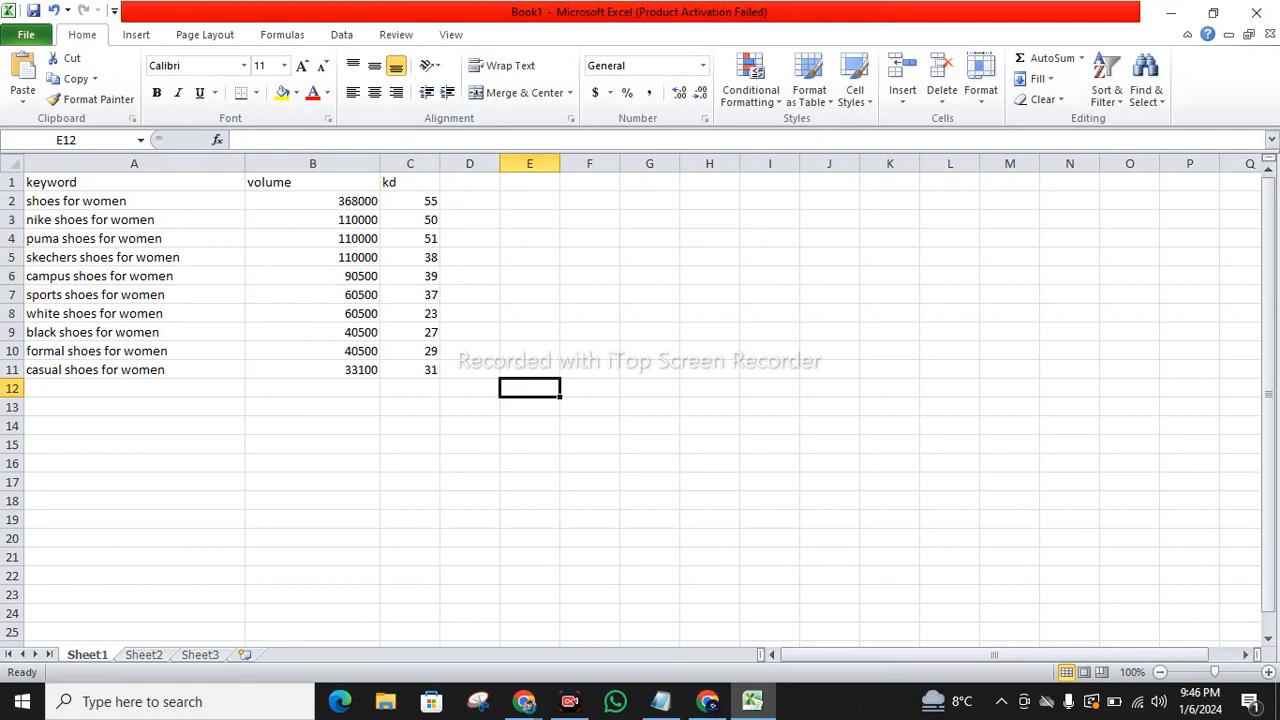
# - Insert a row above the headings and merge and center A1:C1 across the table
pyautogui.click(12, 182)
pyautogui.rightClick(14, 182)
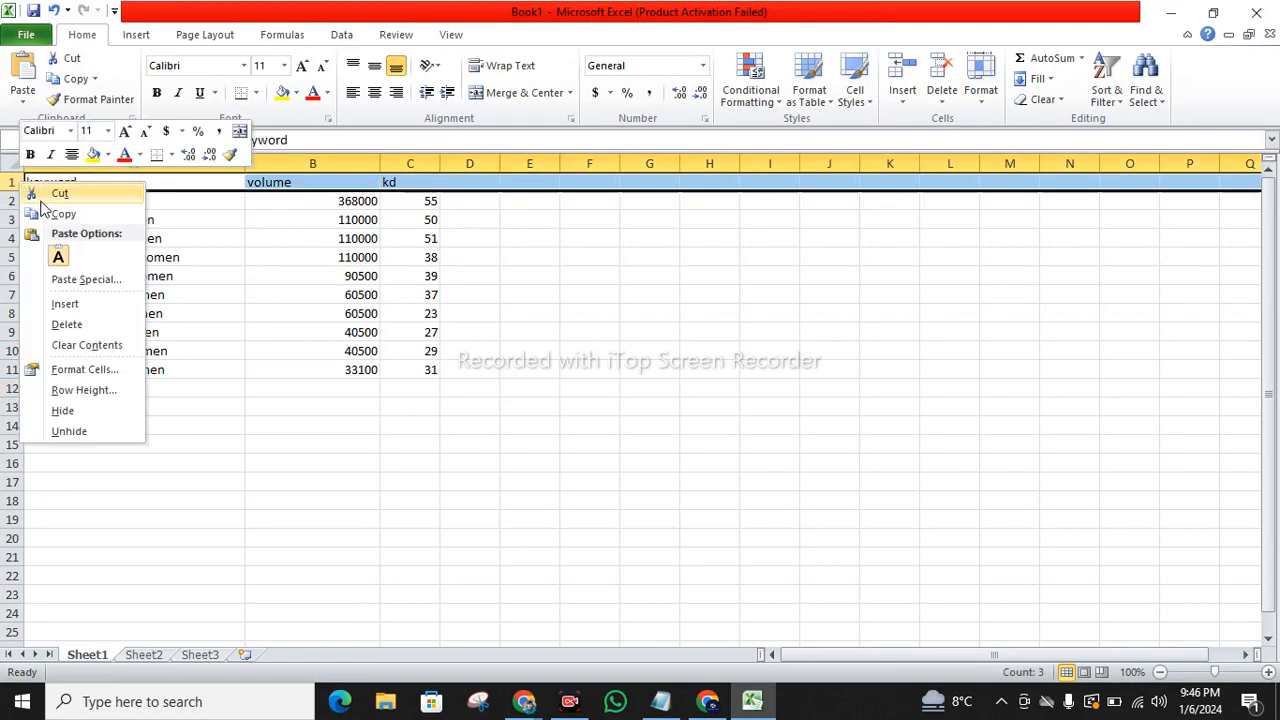
pyautogui.click(80, 304)
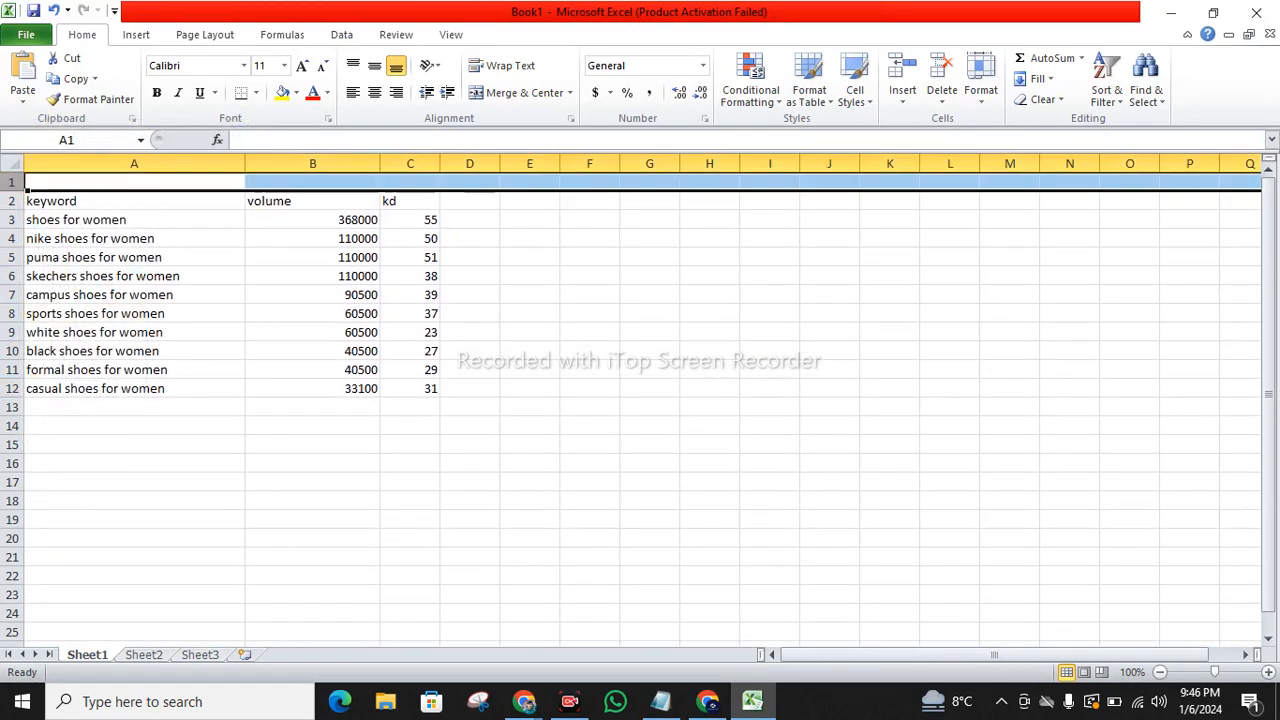
pyautogui.moveTo(134, 182); pyautogui.dragTo(410, 182)
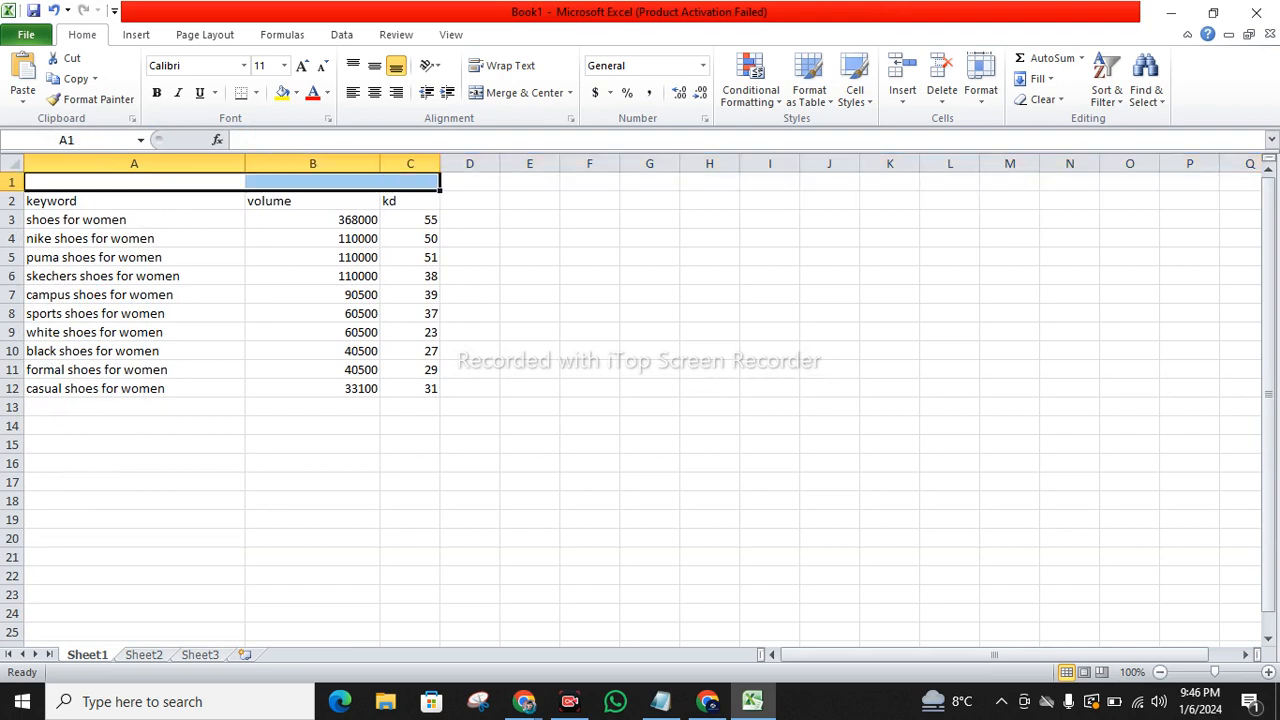
pyautogui.click(503, 92)
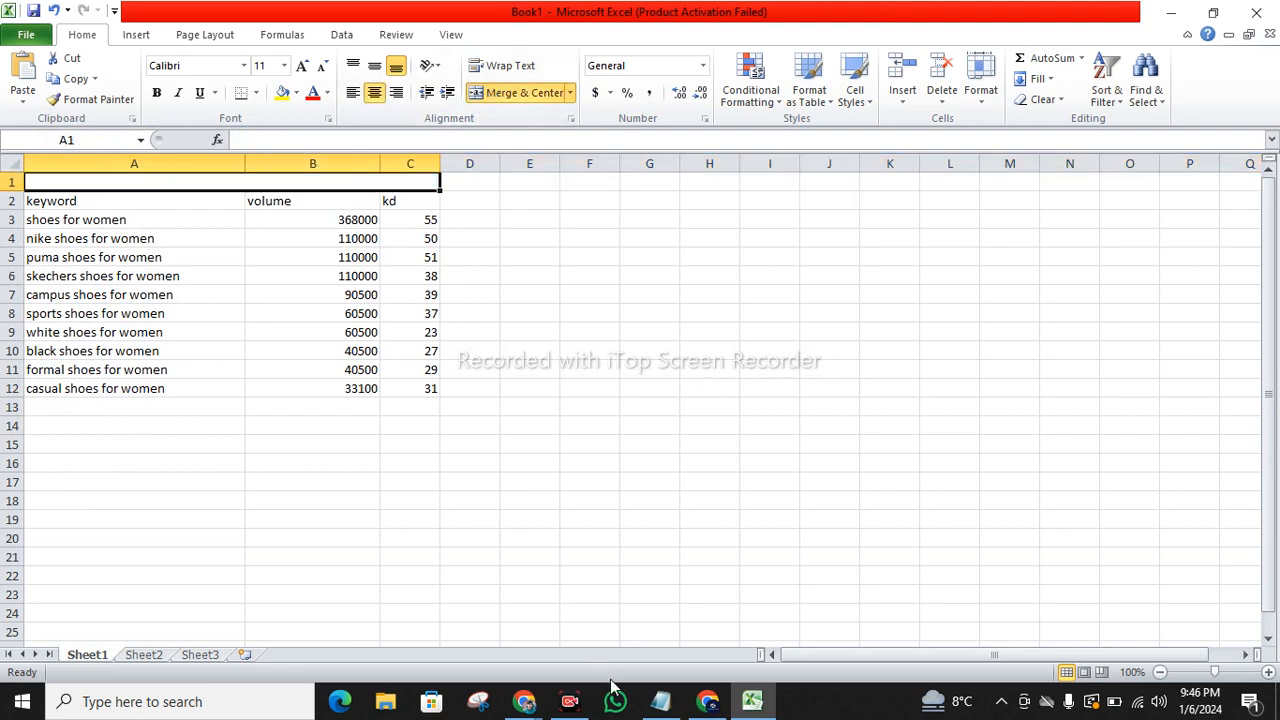
# - Switch to Semrush in Chrome and copy the search phrase "shoes for women"
pyautogui.click(707, 703)
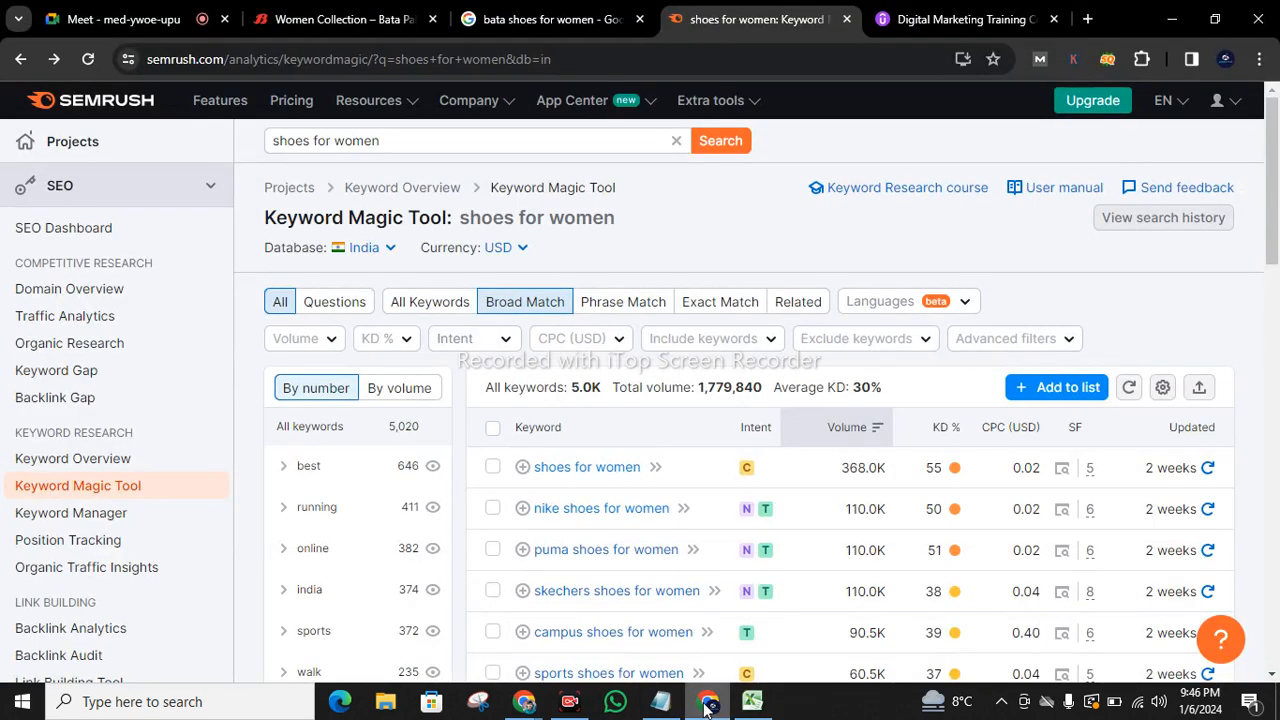
pyautogui.click(270, 141)
pyautogui.hotkey('ctrl', 'c')
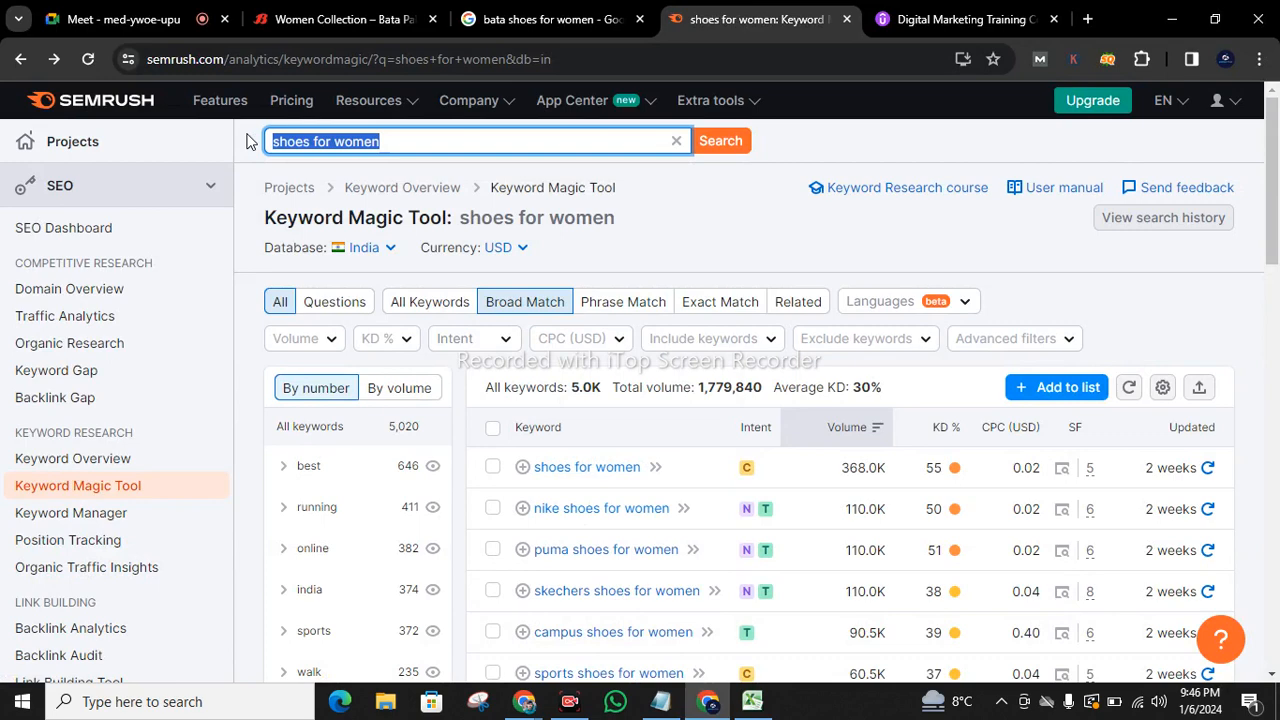
# - Return to Excel and paste "shoes for women" as the table's title in the merged cell A1
pyautogui.click(752, 701)
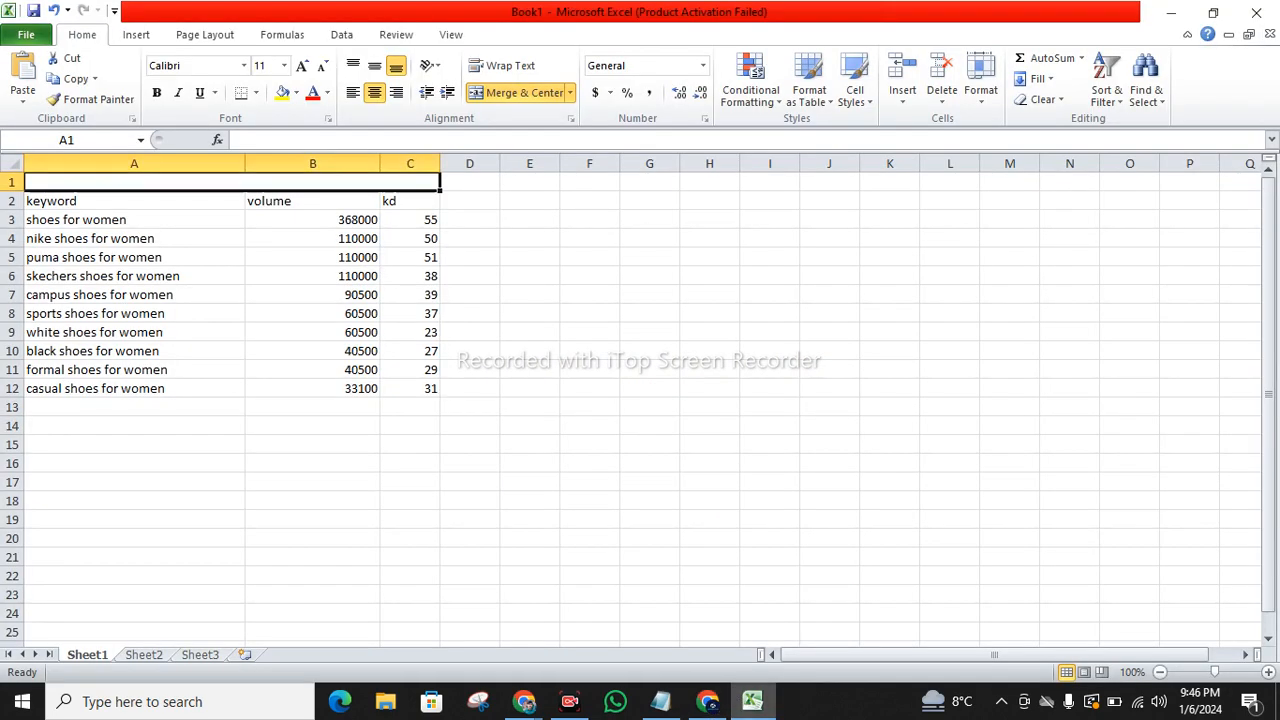
pyautogui.hotkey('ctrl', 'v')
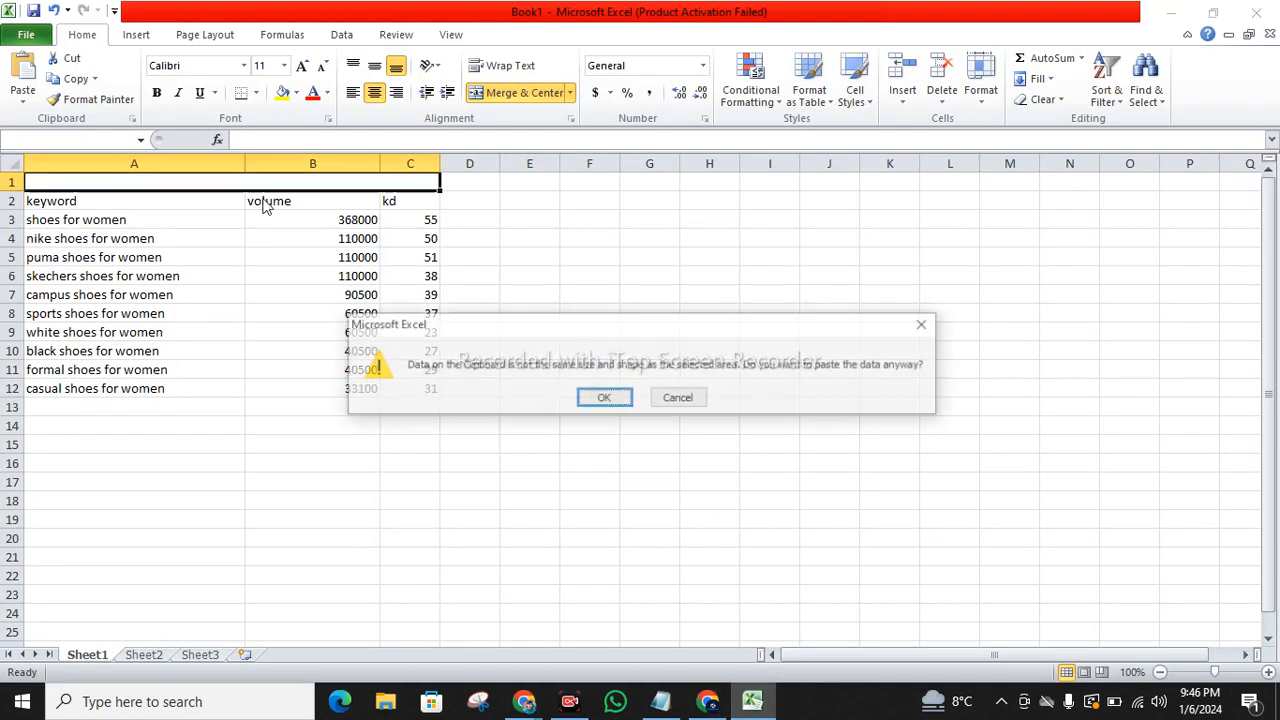
pyautogui.click(603, 397)
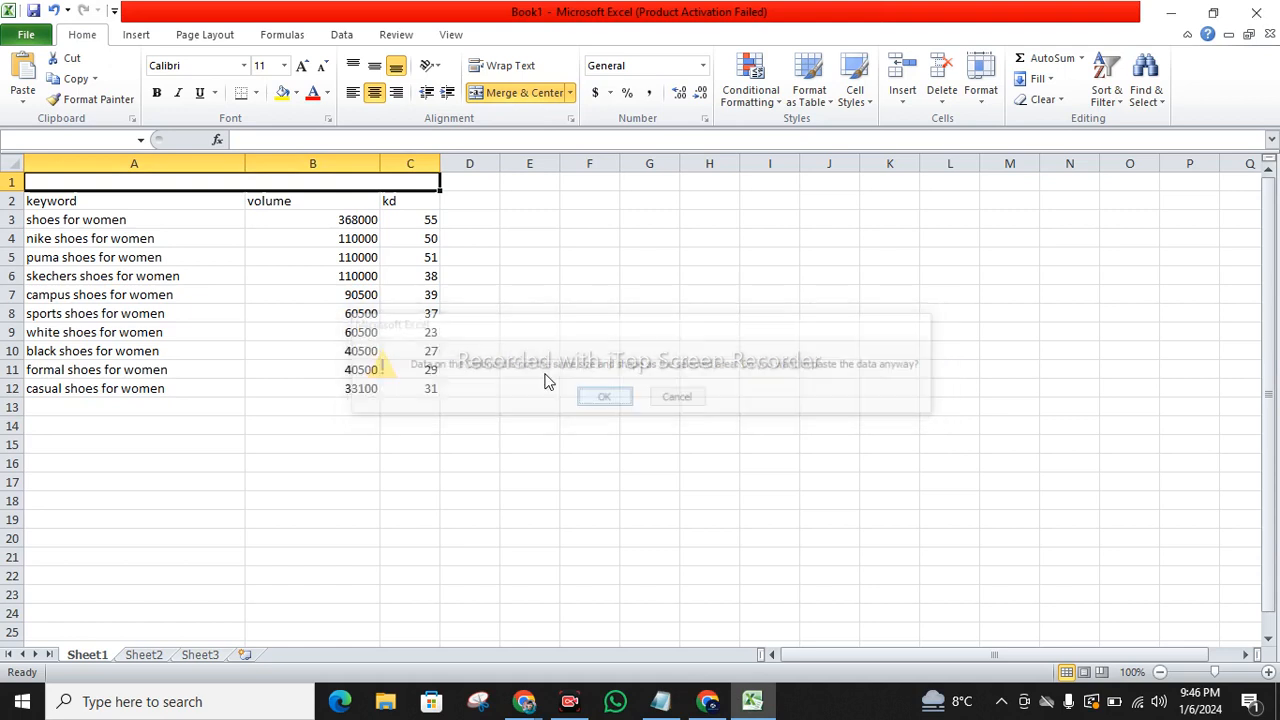
pyautogui.click(629, 419)
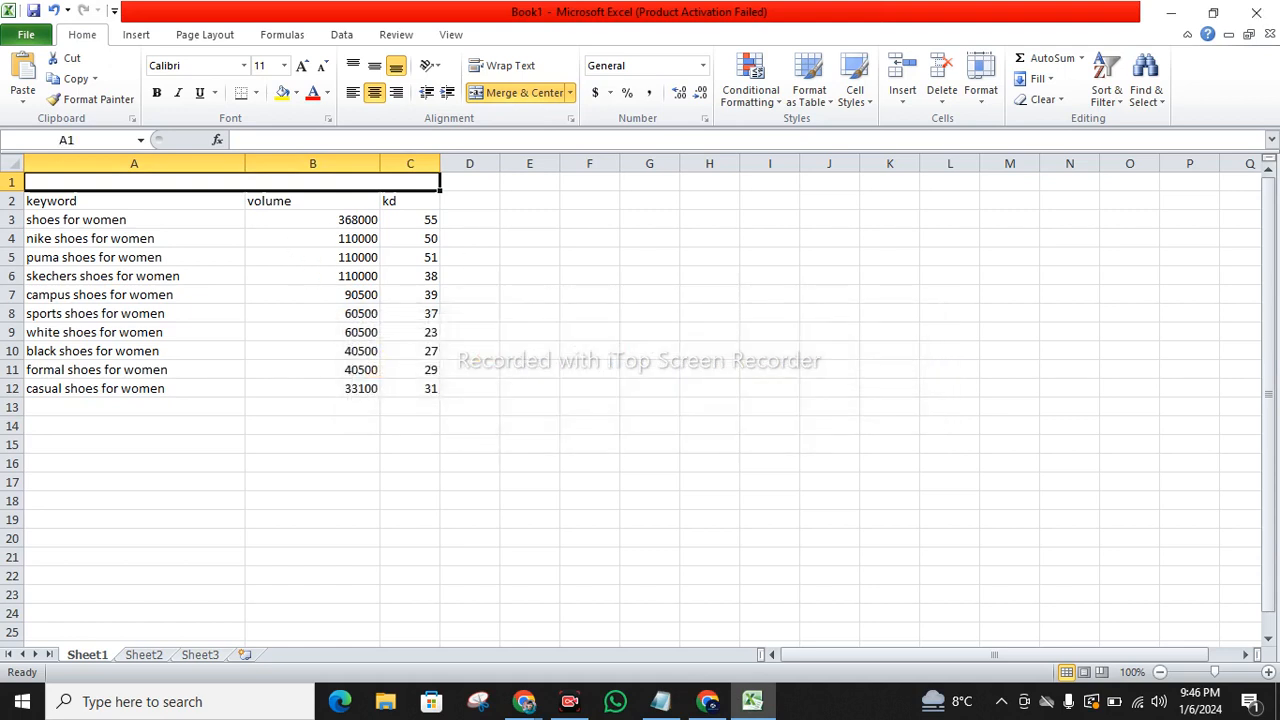
pyautogui.doubleClick(232, 182)
pyautogui.hotkey('ctrl', 'v')
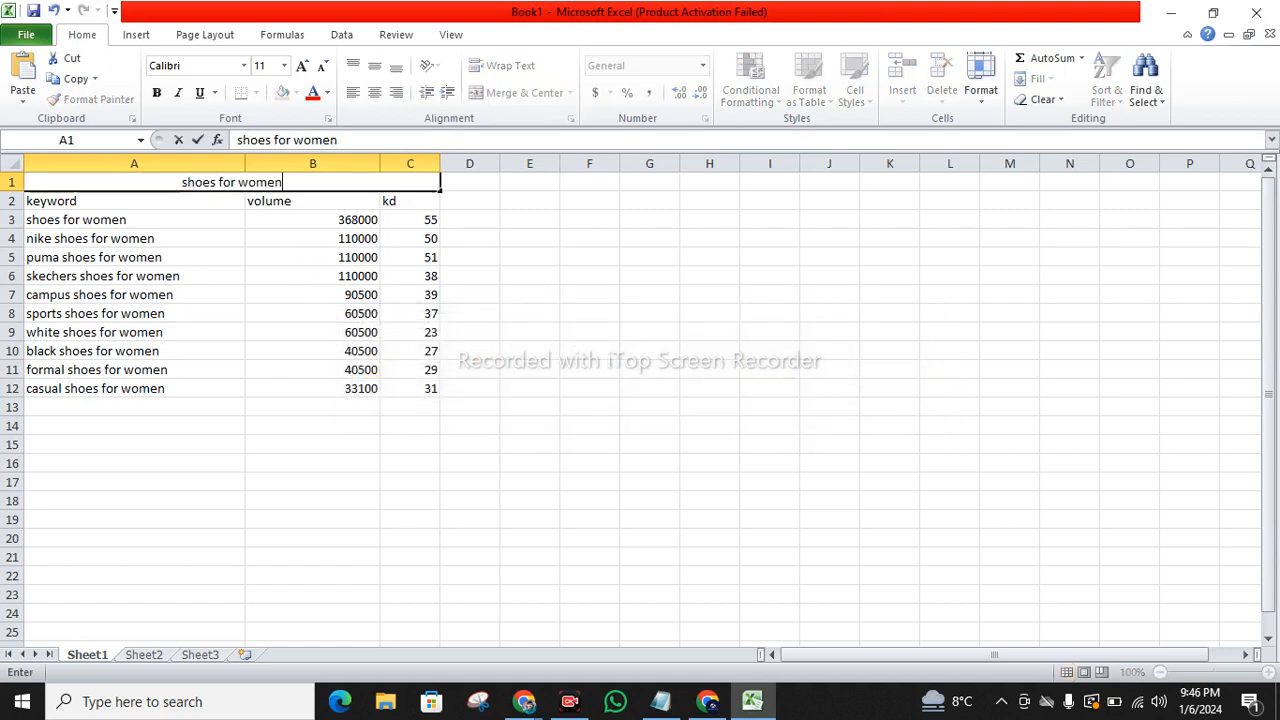
pyautogui.click(410, 407)
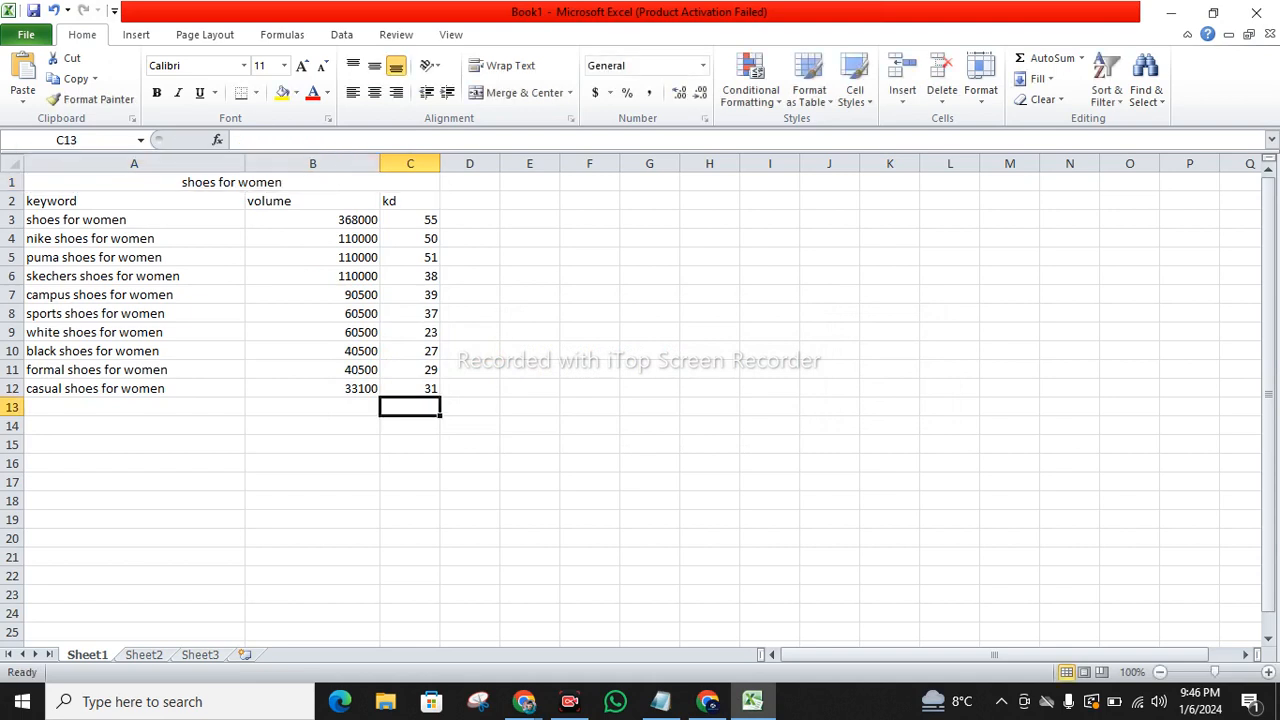
# - Enlarge the merged title "shoes for women" in A1 to font size 16
pyautogui.click(250, 182)
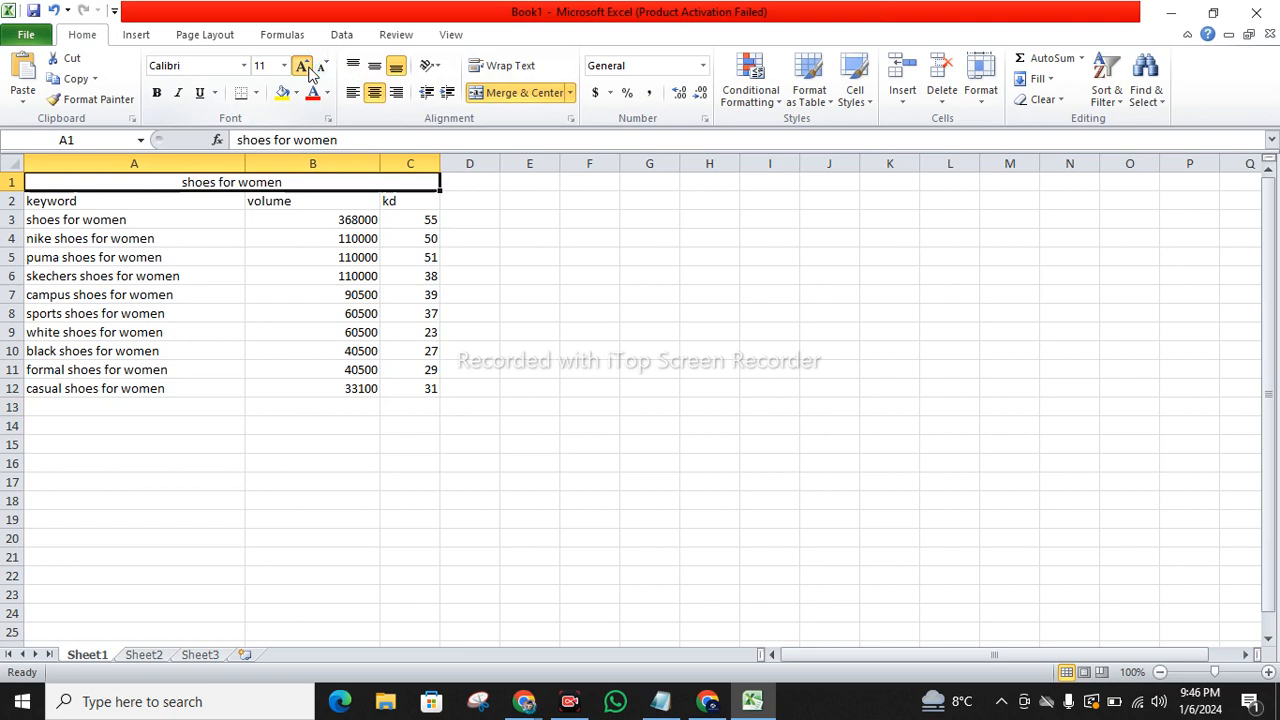
pyautogui.click(302, 66)
pyautogui.click(302, 66)
pyautogui.click(302, 66)
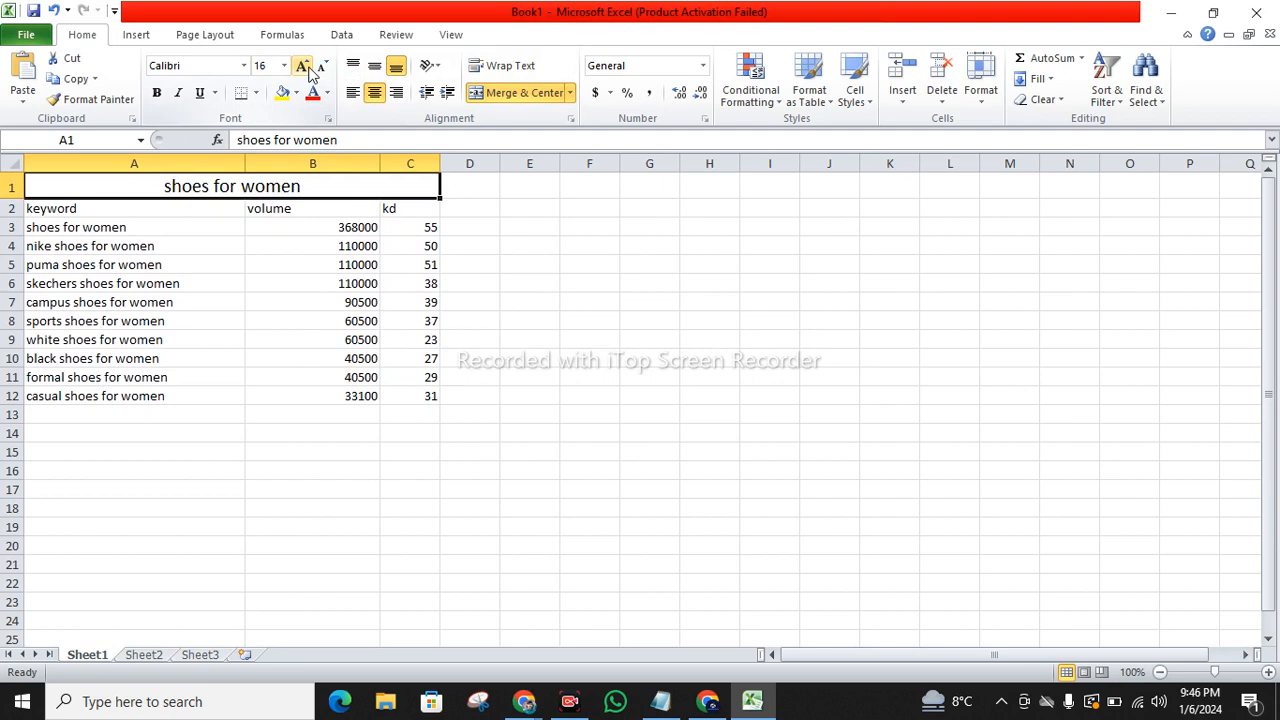
# - Review the keyword data in A3:C12 and examine the volume and kd of "shoes for women" in row 3
pyautogui.moveTo(75, 227); pyautogui.dragTo(410, 396)
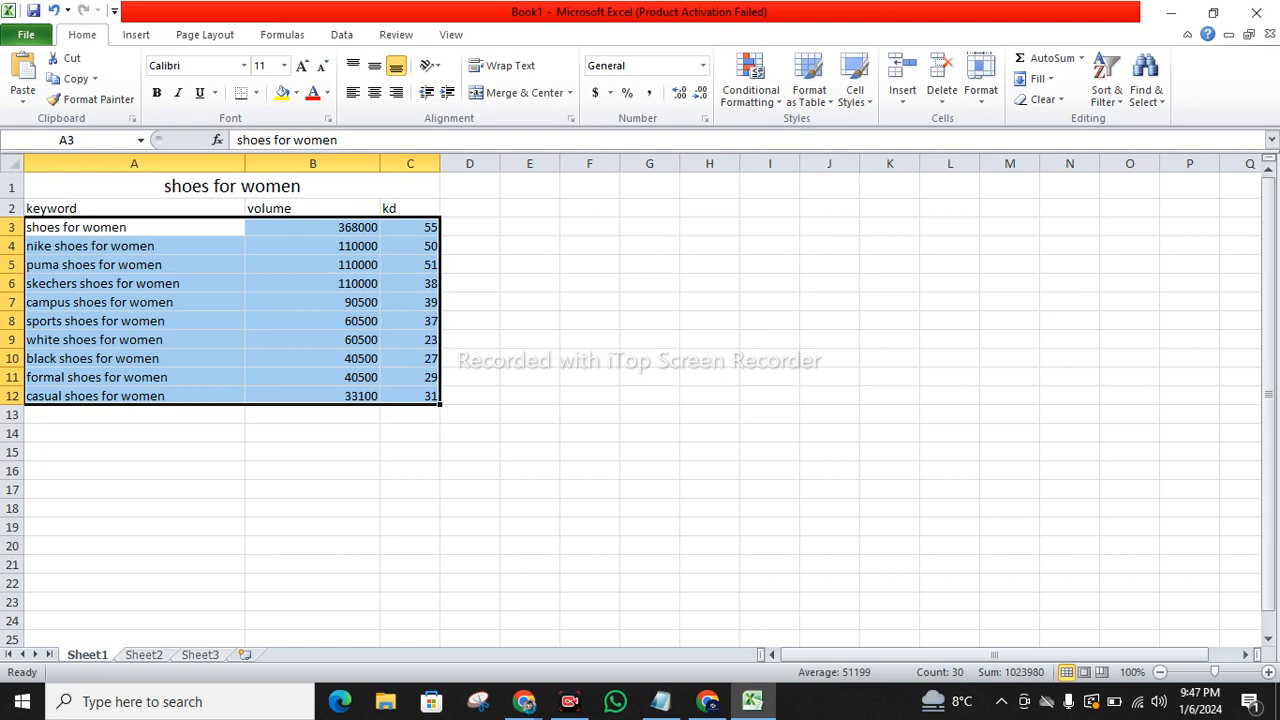
pyautogui.click(134, 227)
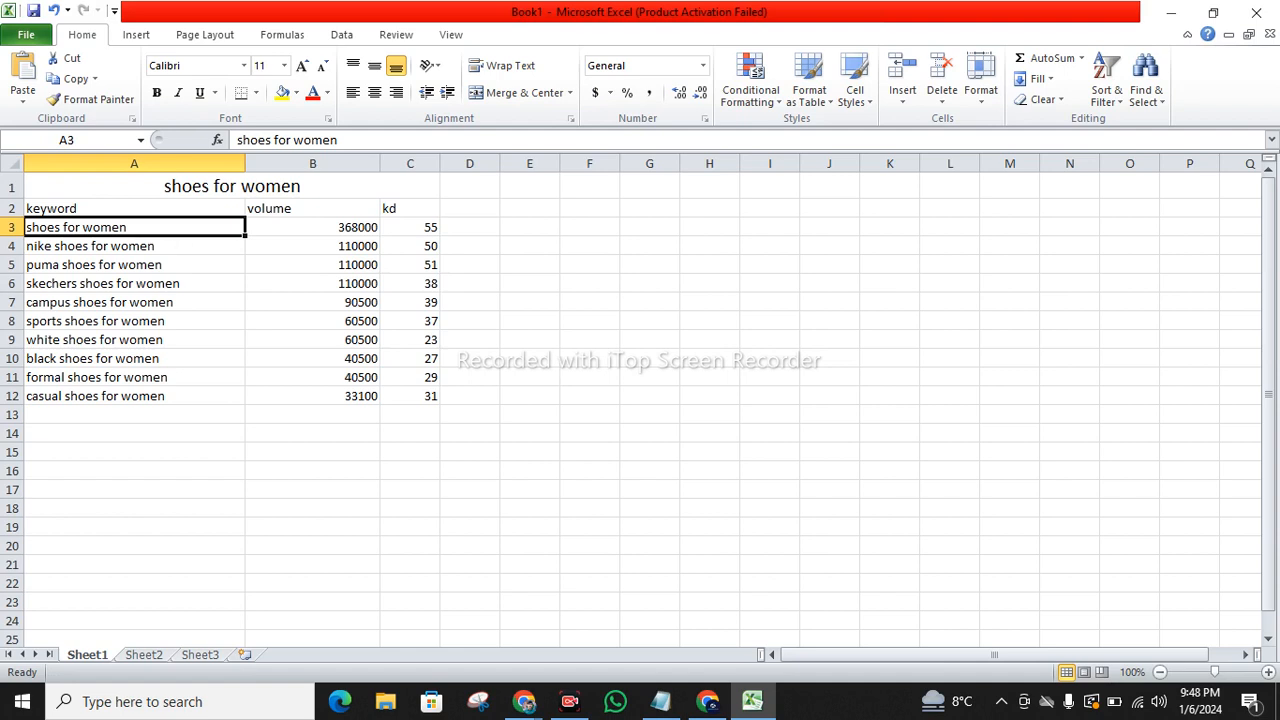
pyautogui.click(312, 228)
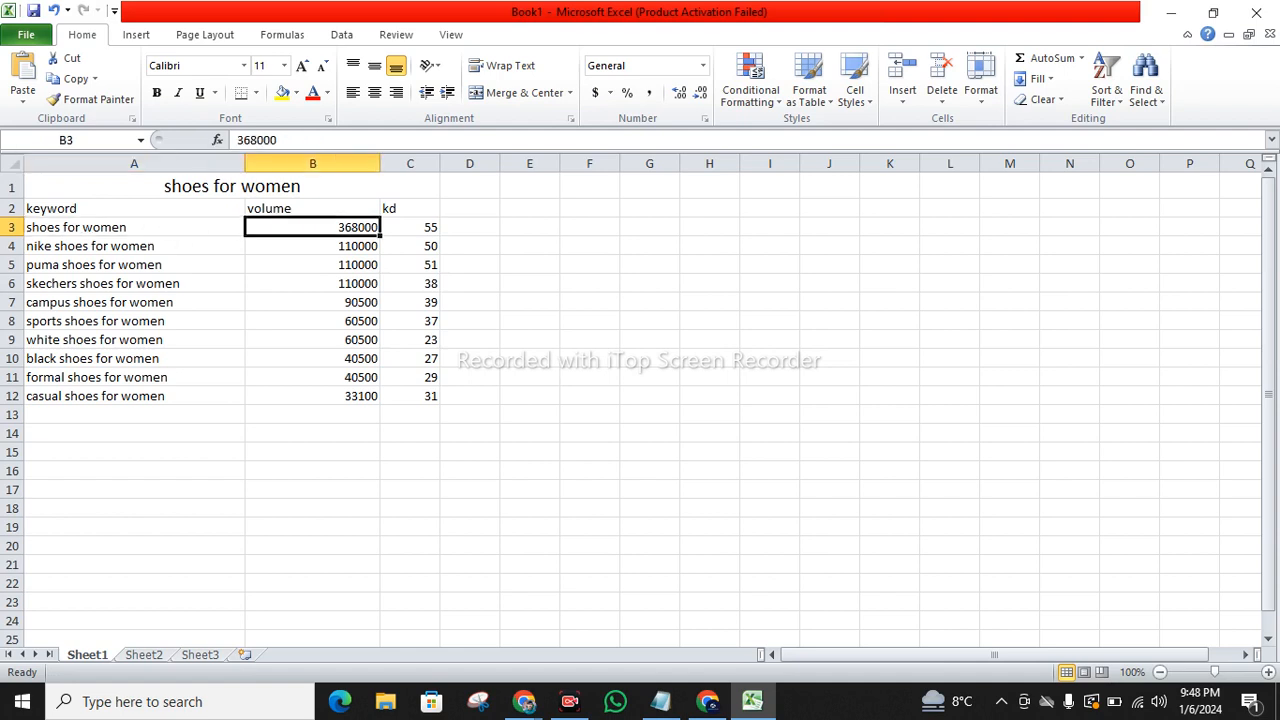
pyautogui.click(410, 228)
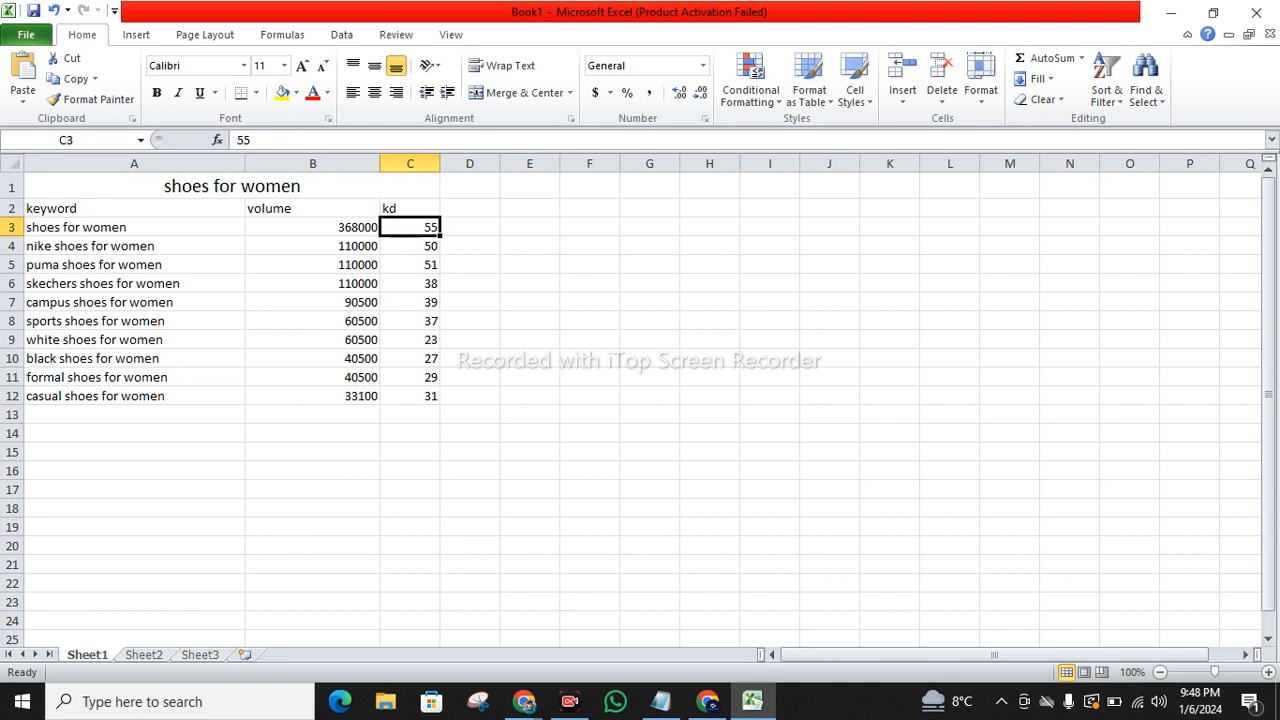
pyautogui.click(312, 228)
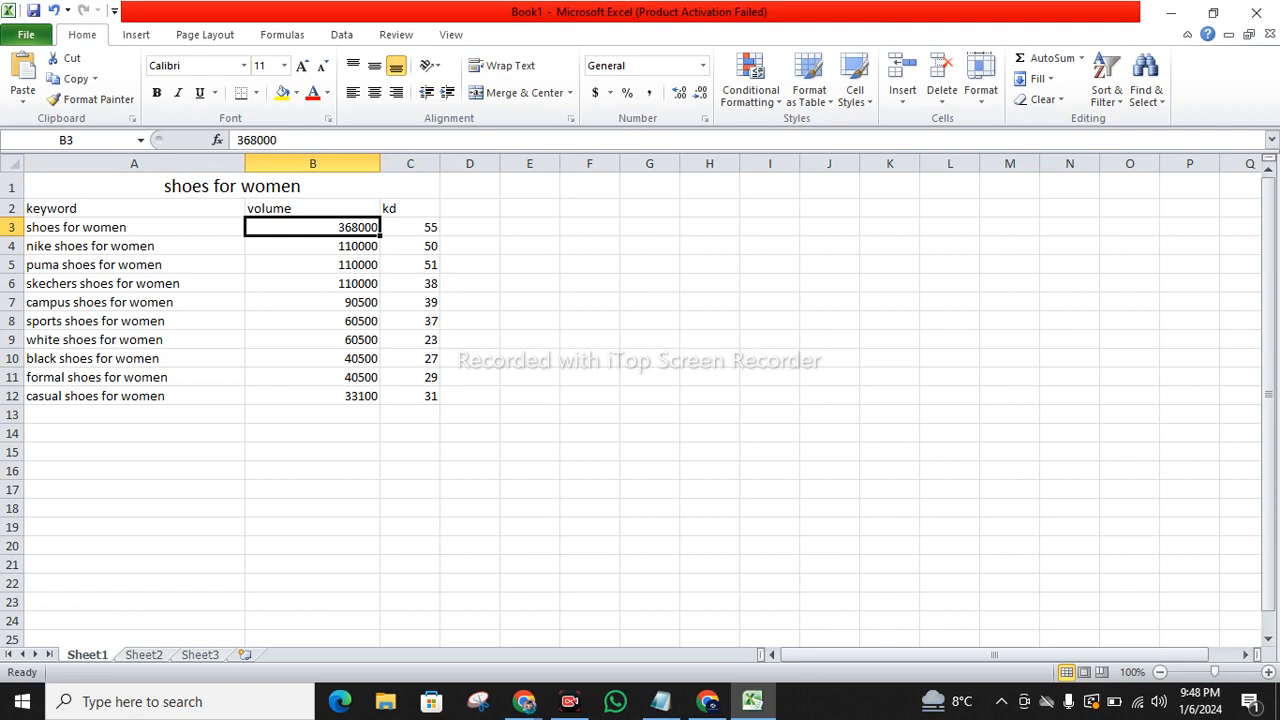
pyautogui.click(410, 228)
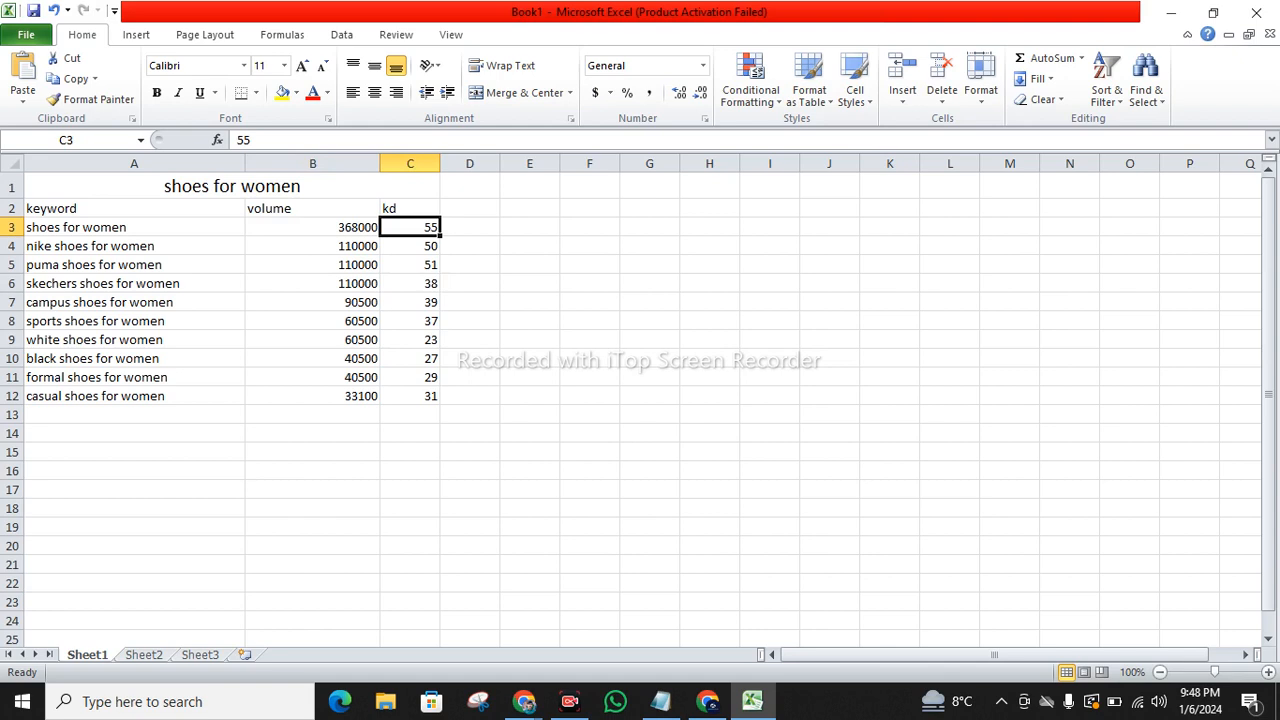
# - Go through the more specific keywords in column A, from "nike shoes for women" down to "casual shoes for women"
pyautogui.click(134, 246)
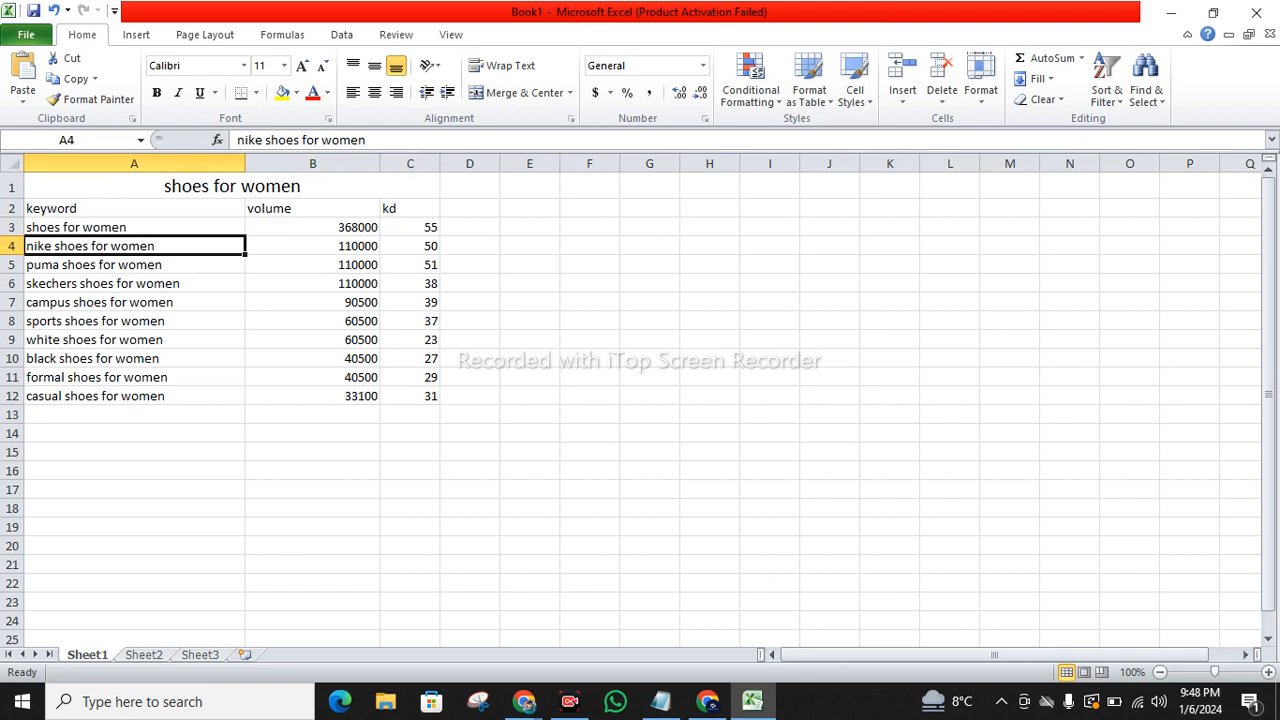
pyautogui.click(134, 265)
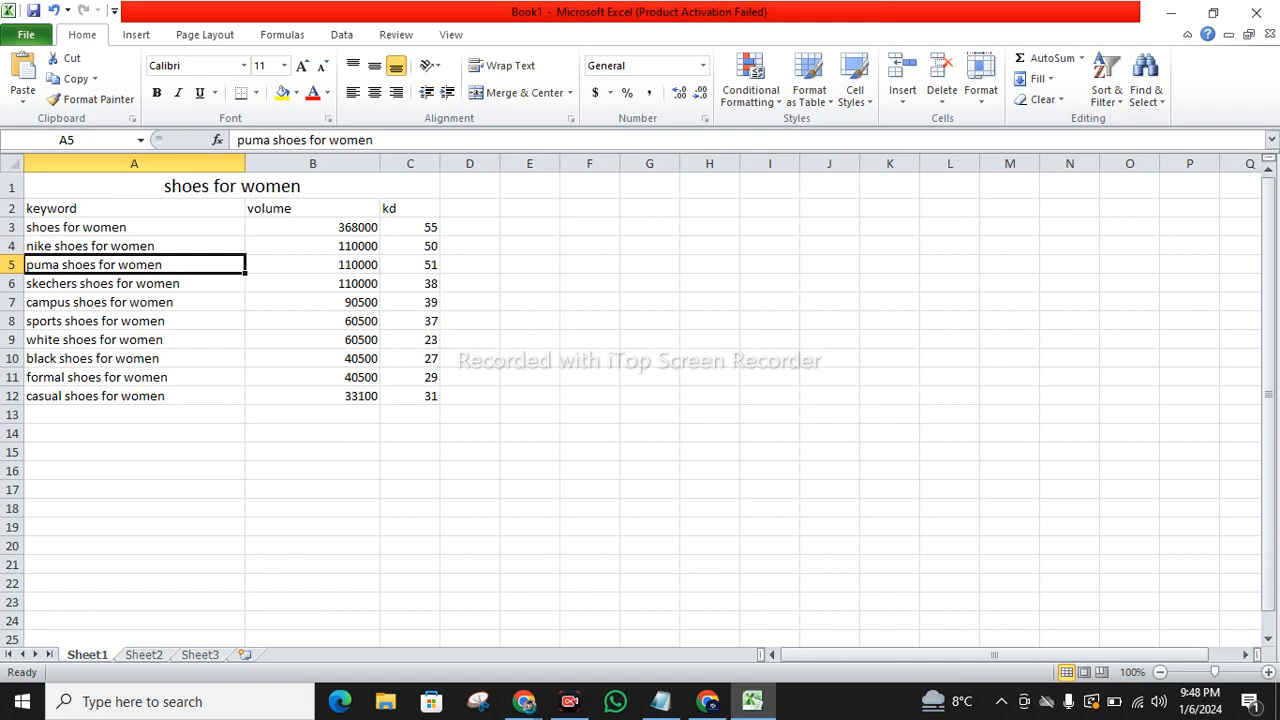
pyautogui.click(134, 340)
pyautogui.click(134, 359)
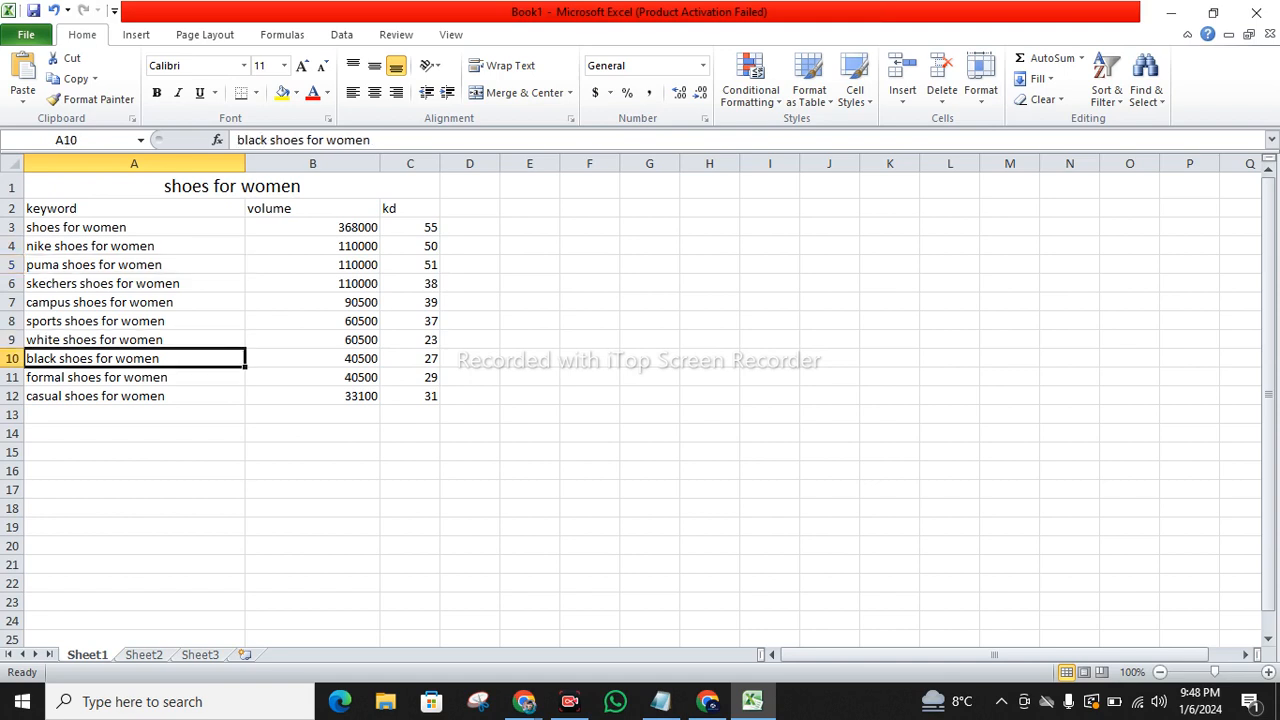
pyautogui.click(134, 377)
pyautogui.click(134, 396)
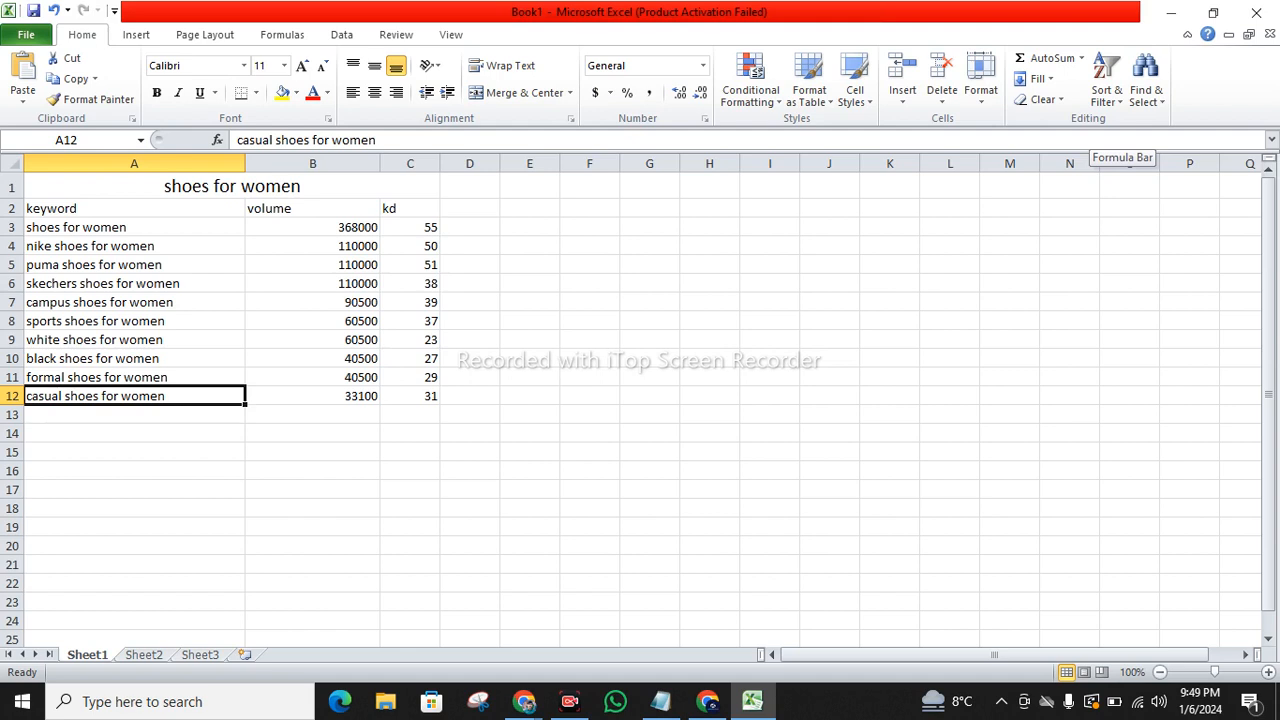
# - Close the workbook and save it to the Desktop as the Excel Workbook Book1
pyautogui.click(1256, 12)
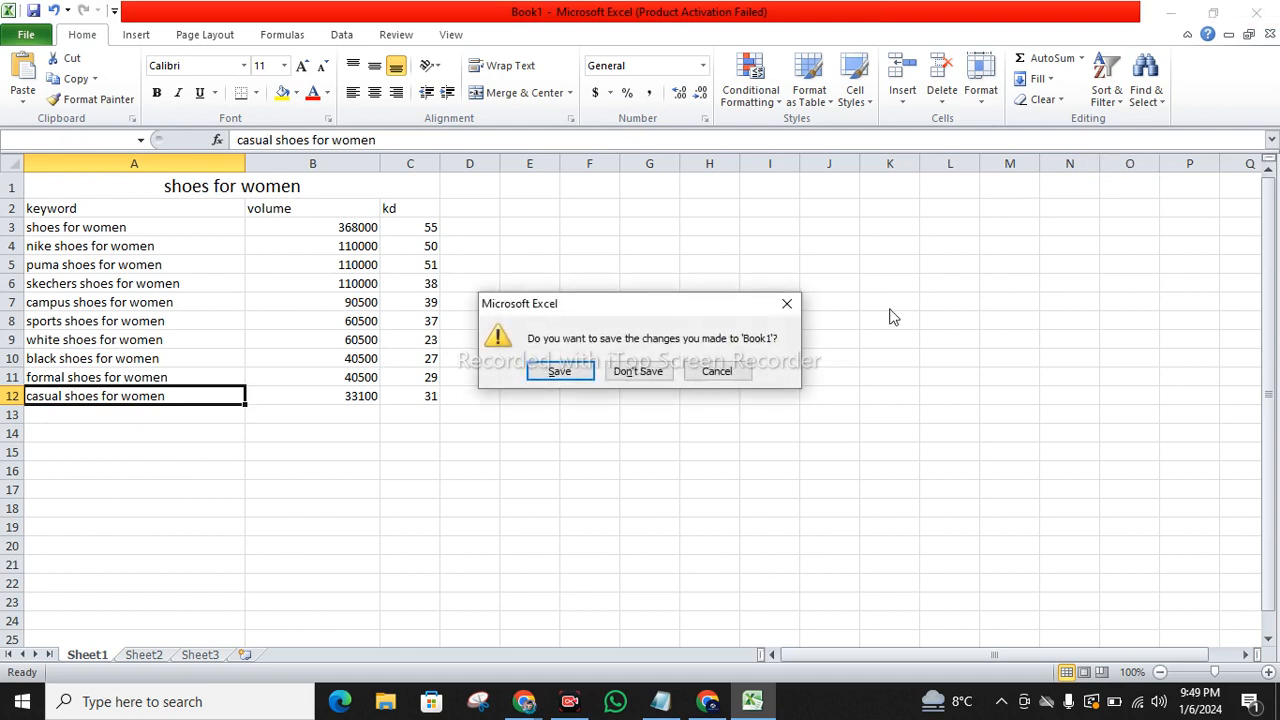
pyautogui.click(571, 373)
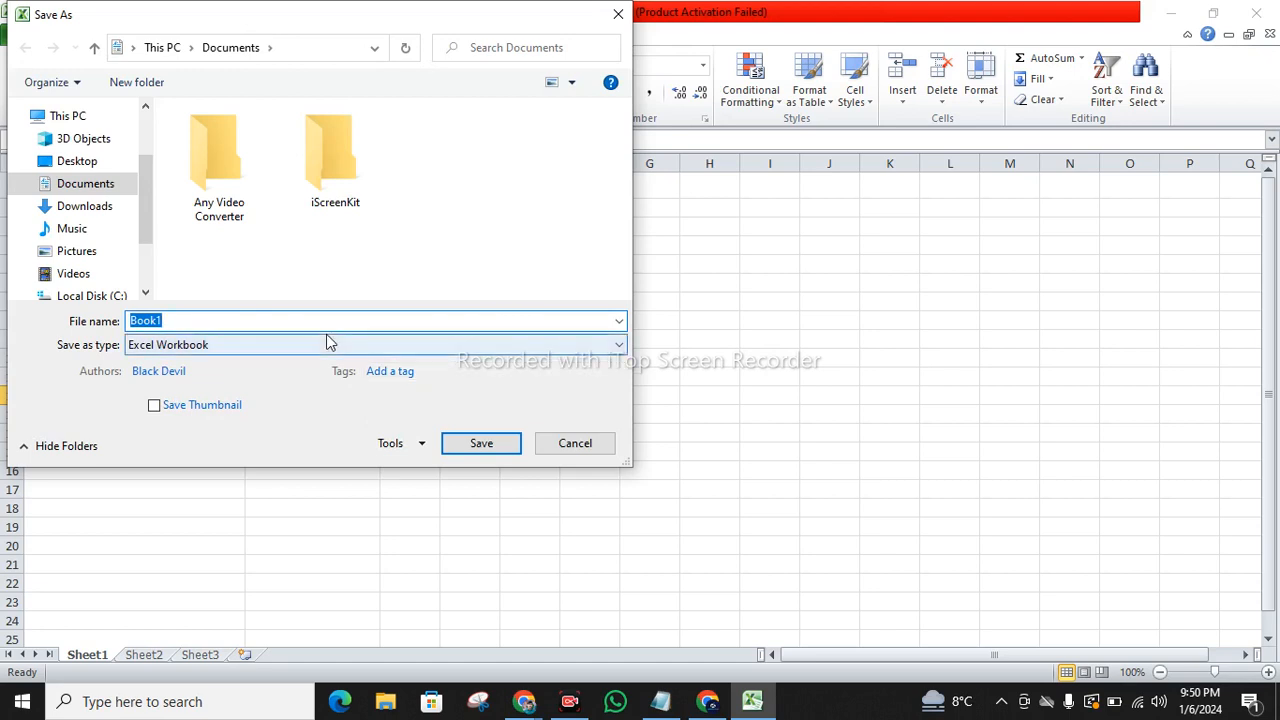
pyautogui.click(97, 158)
pyautogui.click(459, 446)
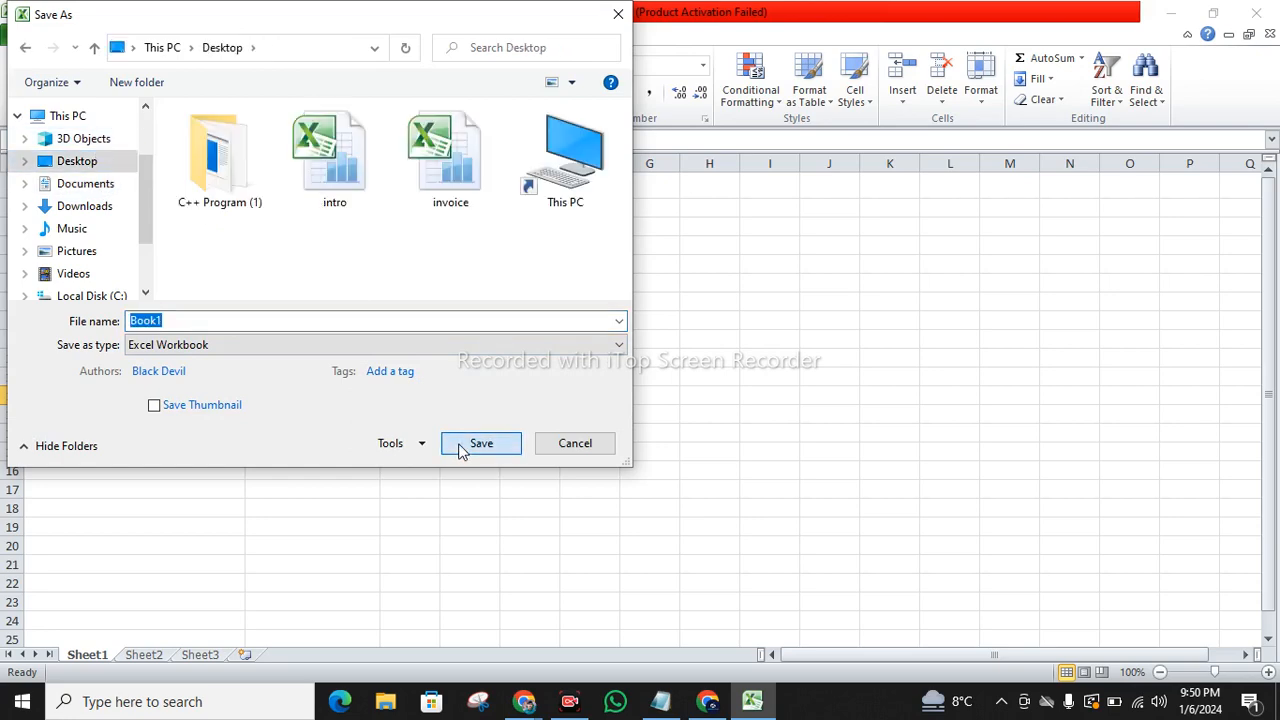
pyautogui.click(1272, 5)
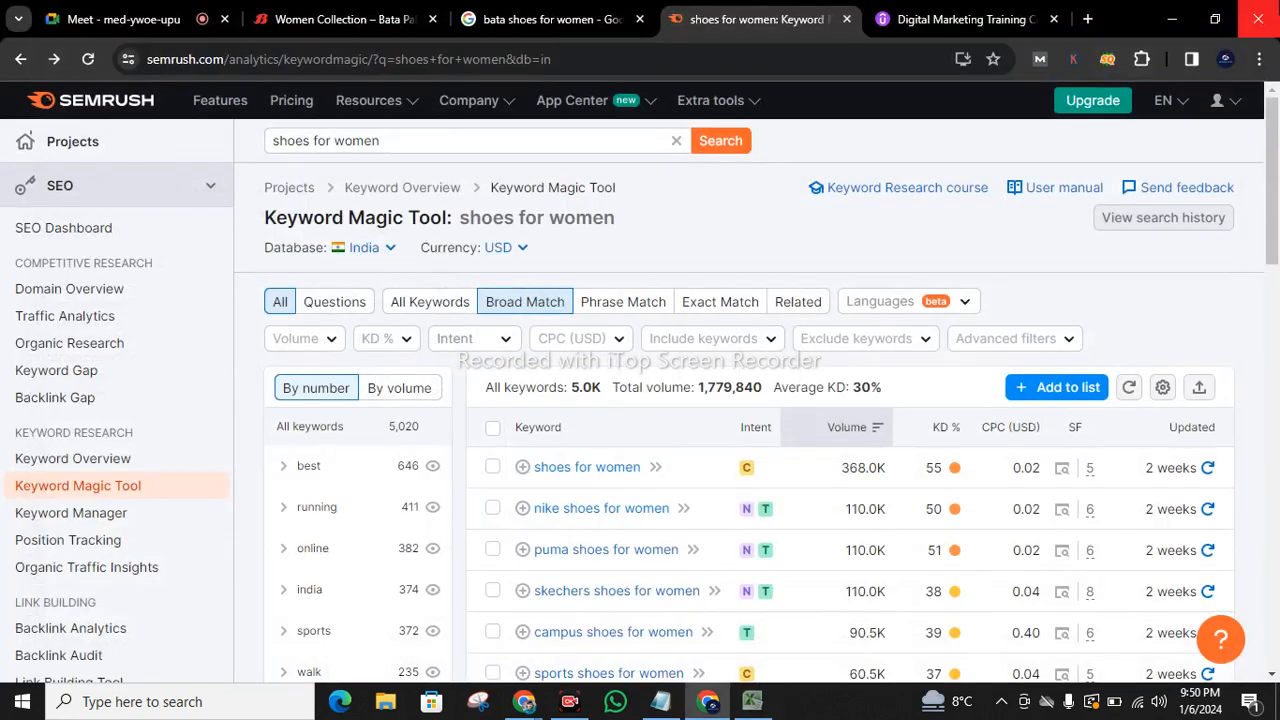
# - Look through the Semrush Keyword Magic Tool results for "shoes for women" once more
pyautogui.click(726, 234)
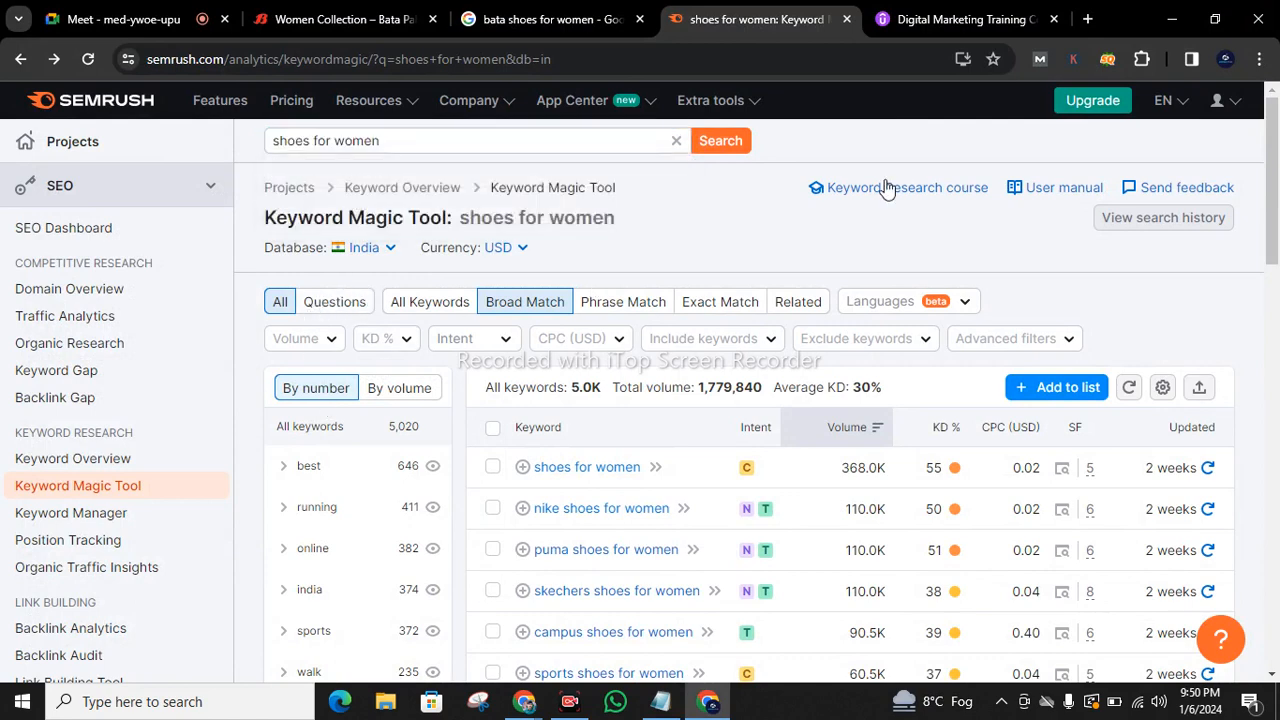
pyautogui.moveTo(1274, 184); pyautogui.dragTo(1278, 269)
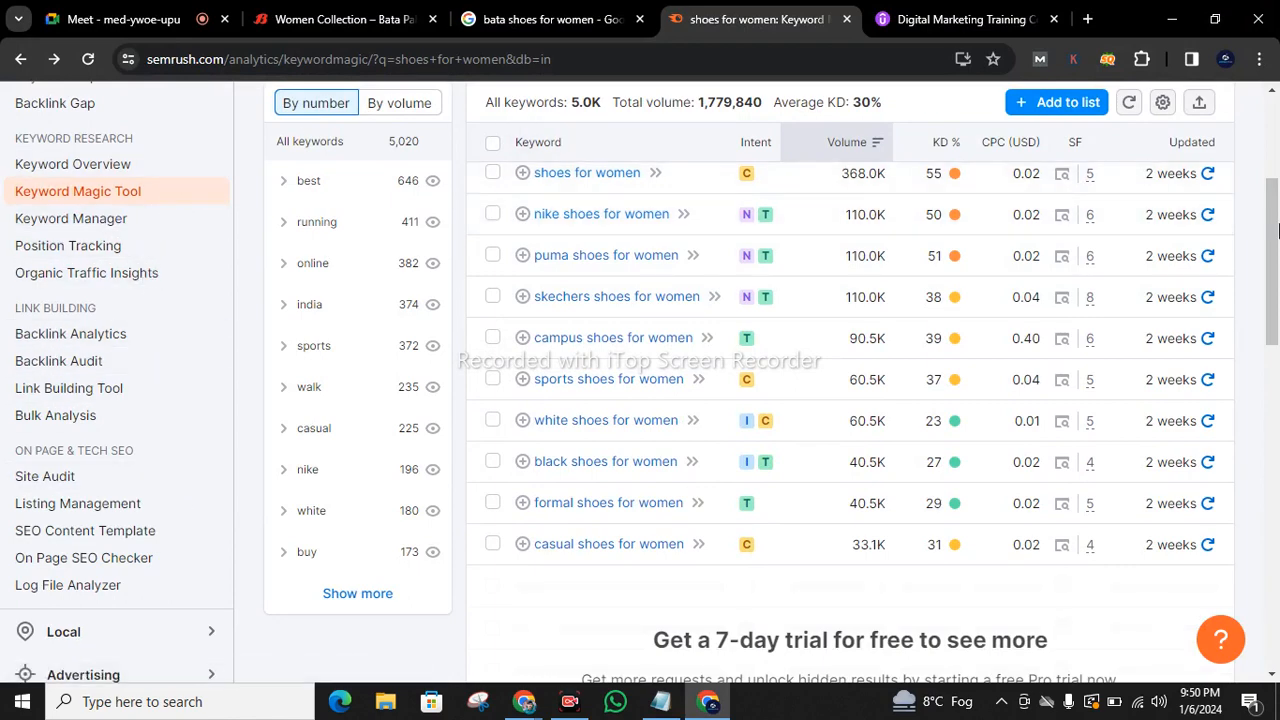
pyautogui.moveTo(1272, 252); pyautogui.dragTo(1258, 172)
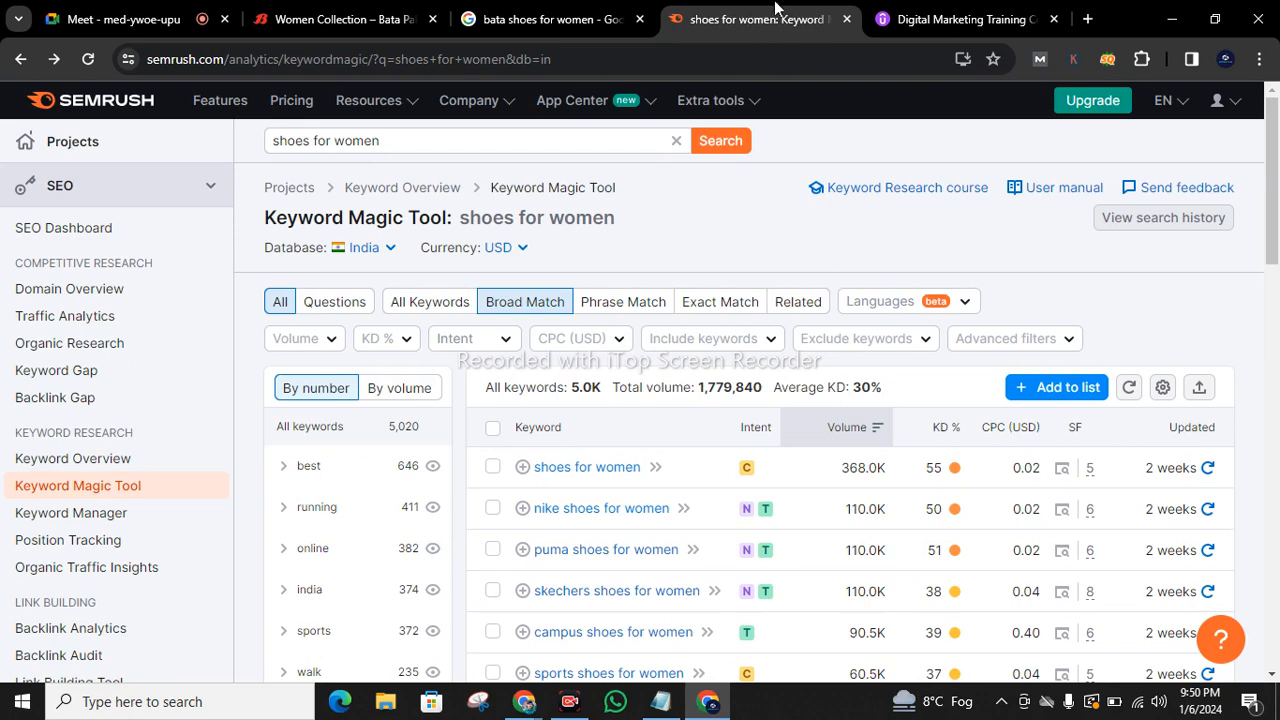
# - Check the Google Meet call, view Bata's women's collection page and dismiss the presenting notification
pyautogui.click(226, 10)
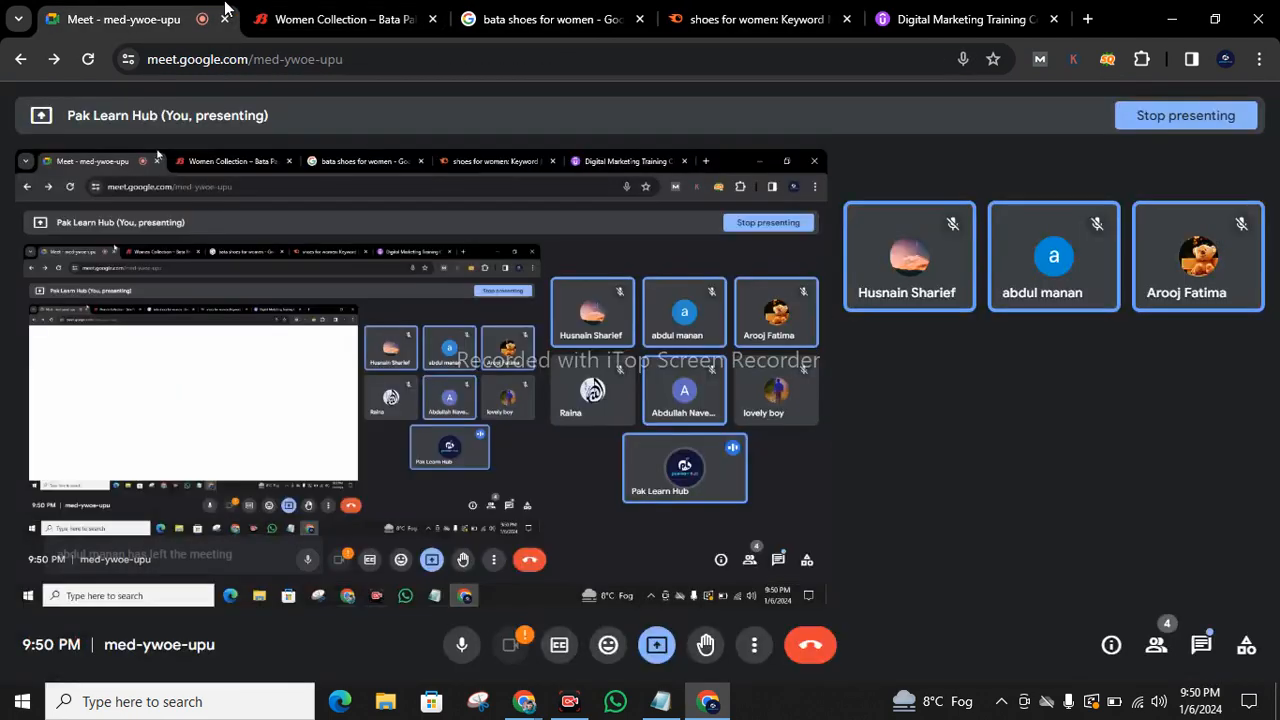
pyautogui.click(340, 19)
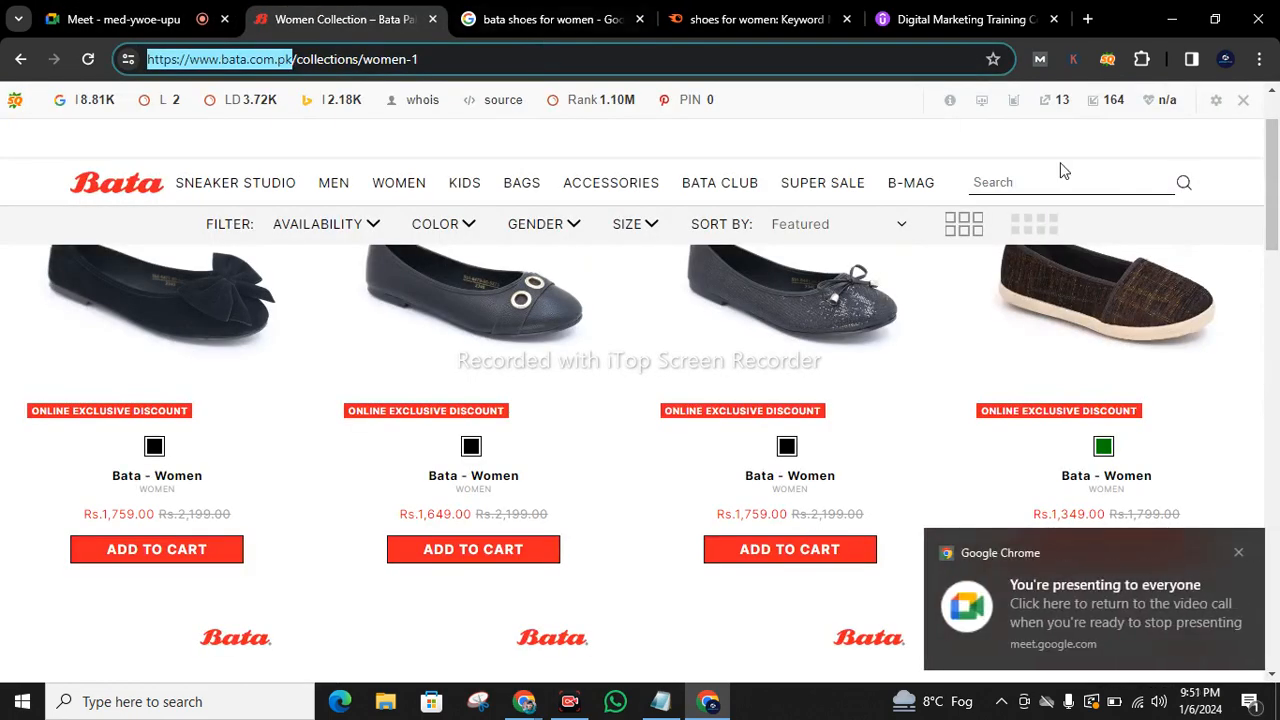
pyautogui.click(1238, 552)
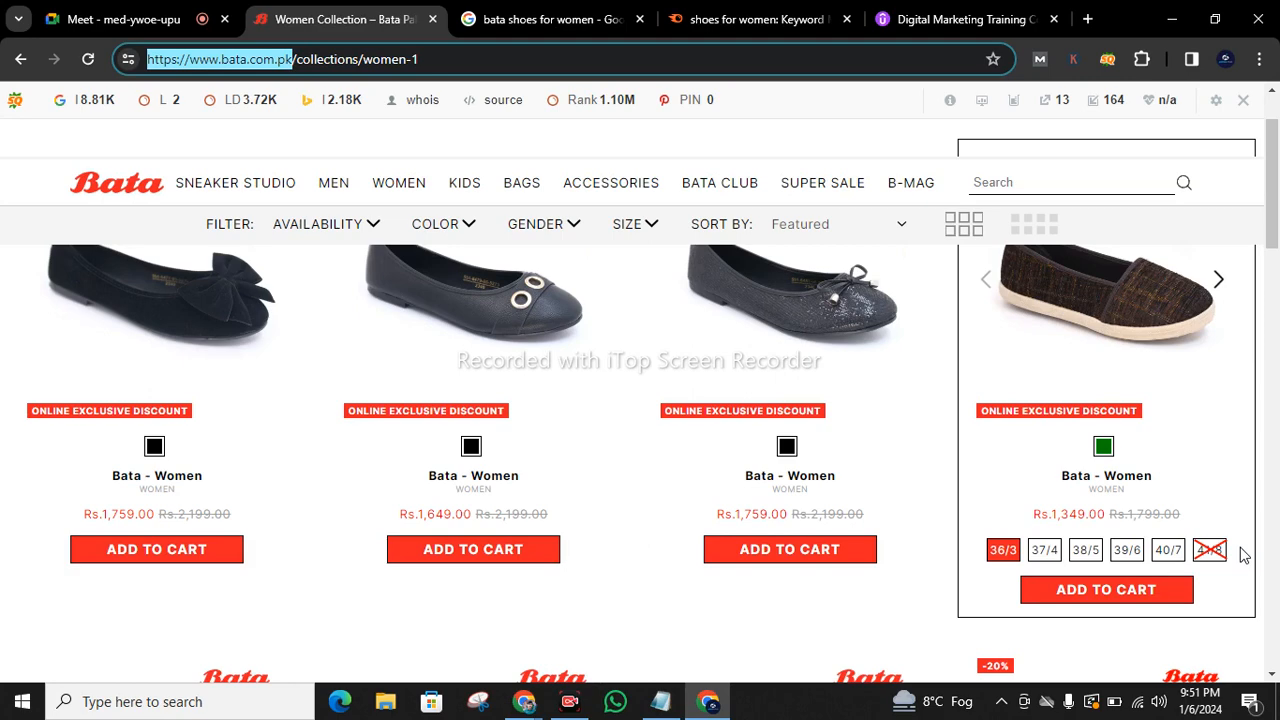
# - Close the Digital Marketing Training, Semrush, Google search and Bata pages, leaving only the Meet call open
pyautogui.click(1053, 19)
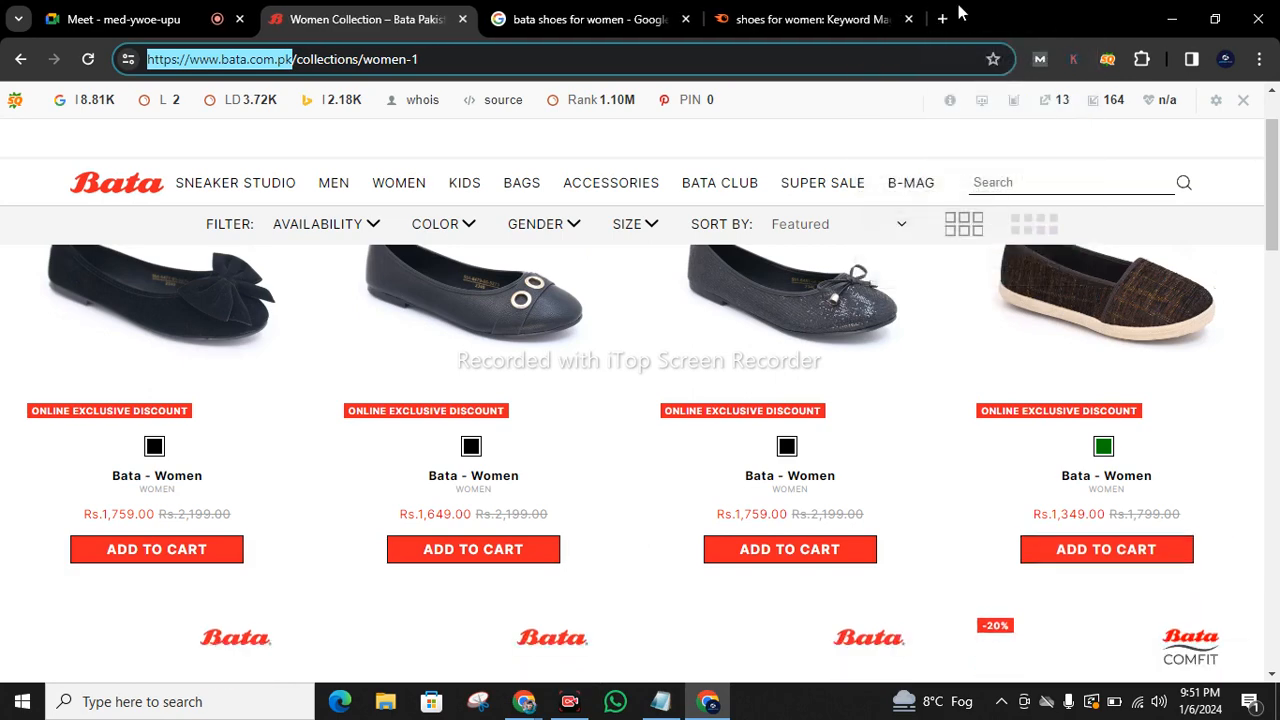
pyautogui.click(910, 19)
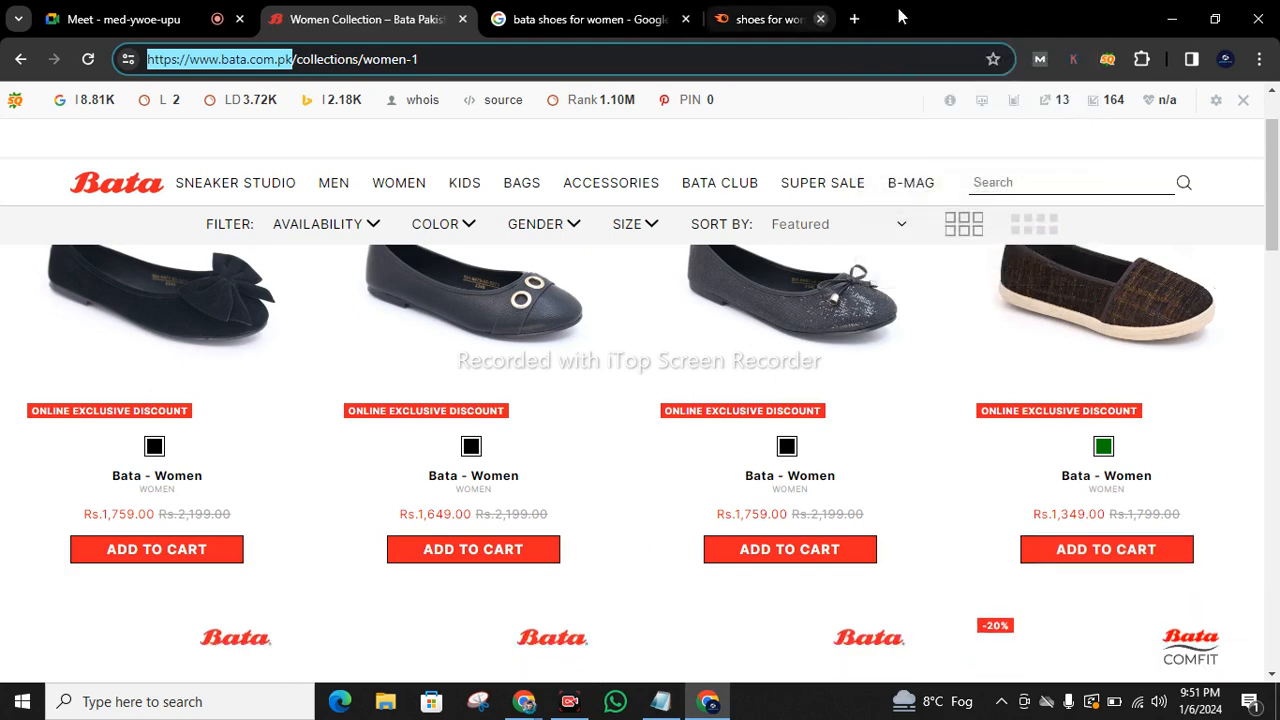
pyautogui.click(685, 19)
pyautogui.click(460, 19)
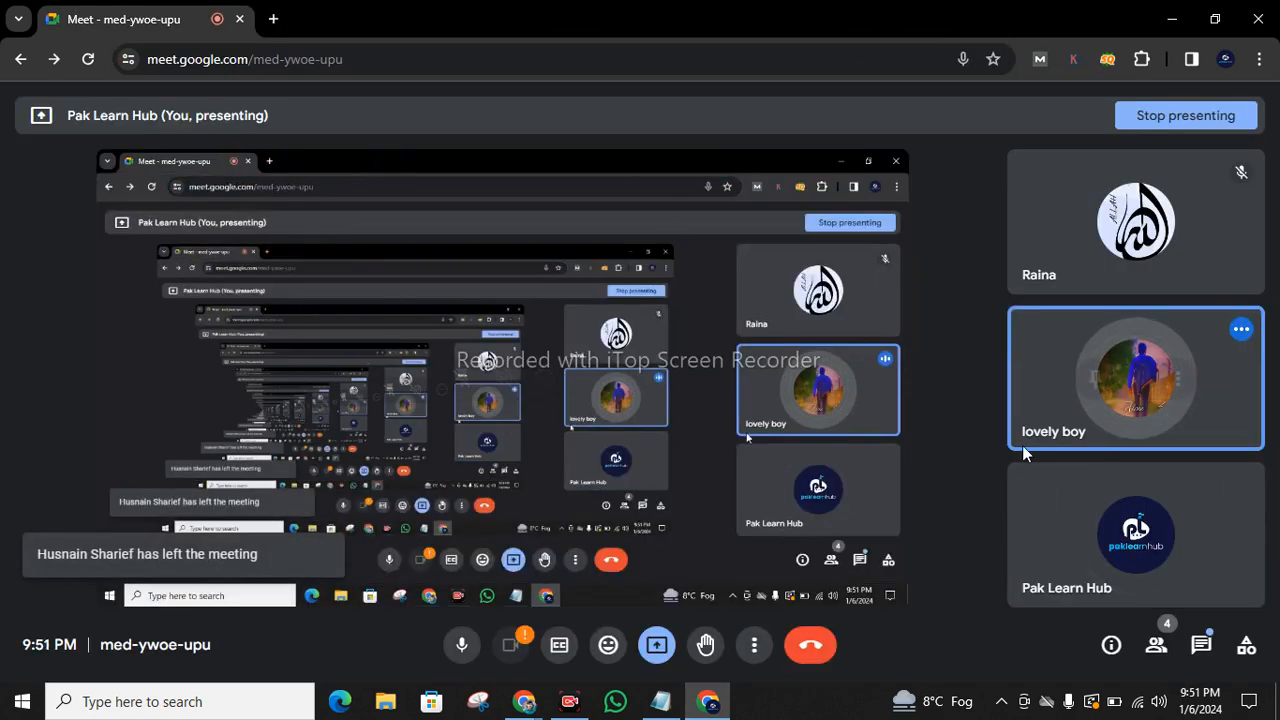
# - Show the in-call messages to read the participants' keyword answers, and leave the meeting
pyautogui.click(1200, 646)
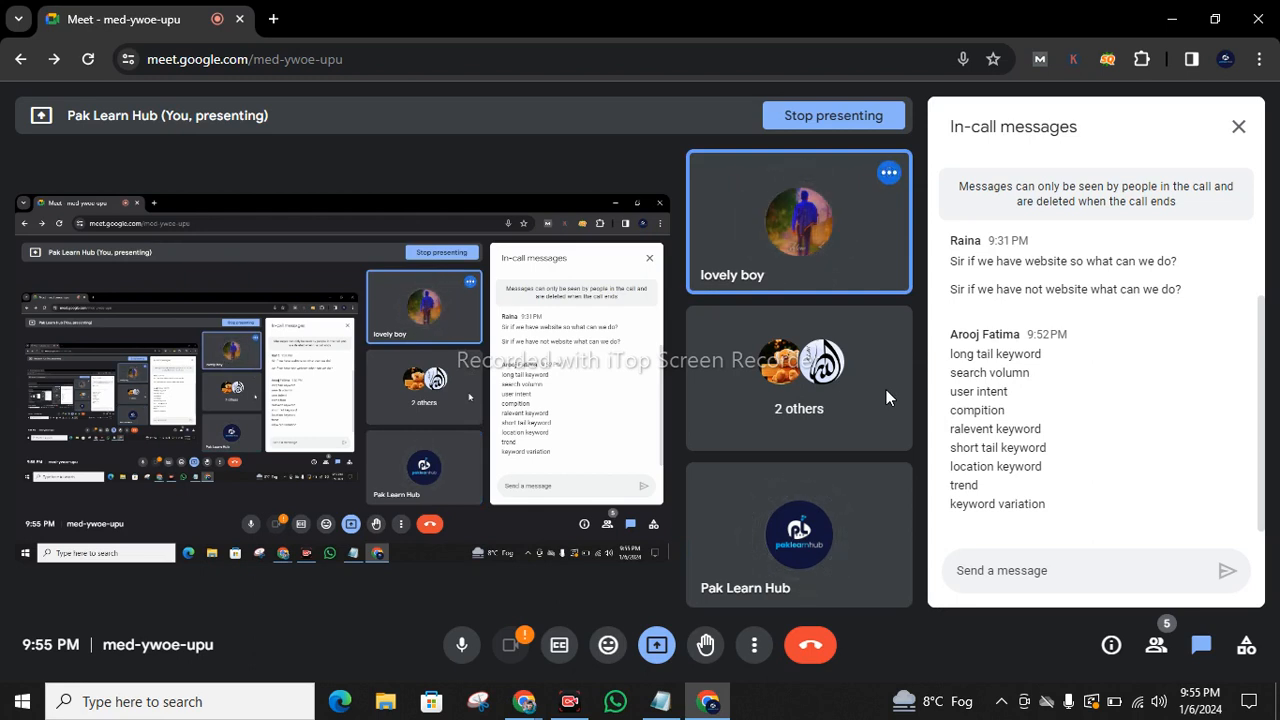
pyautogui.click(812, 644)
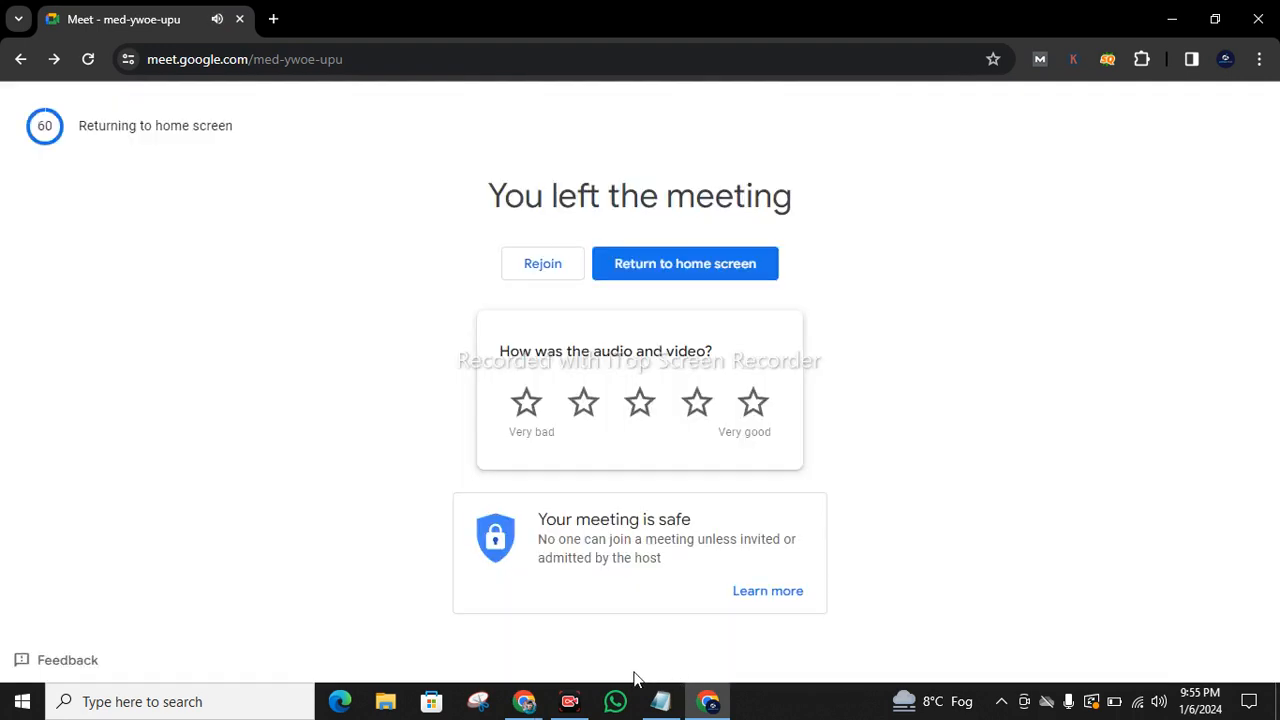
pyautogui.click(570, 701)
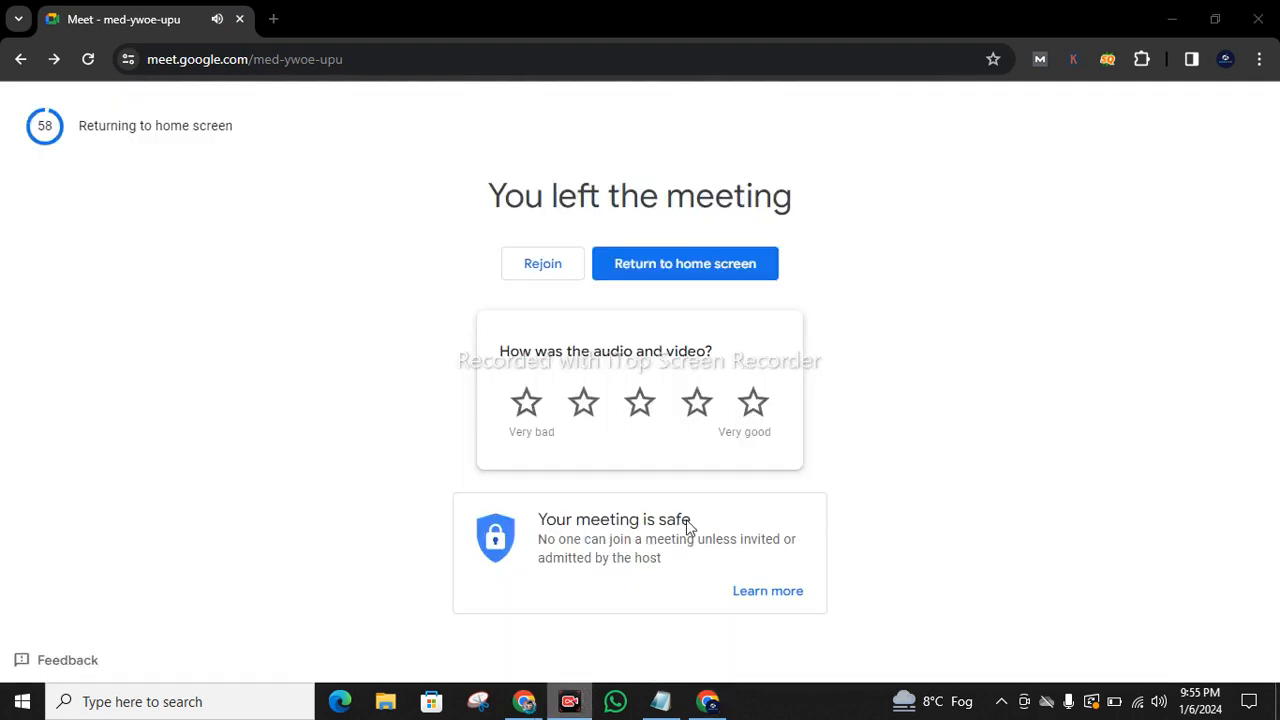